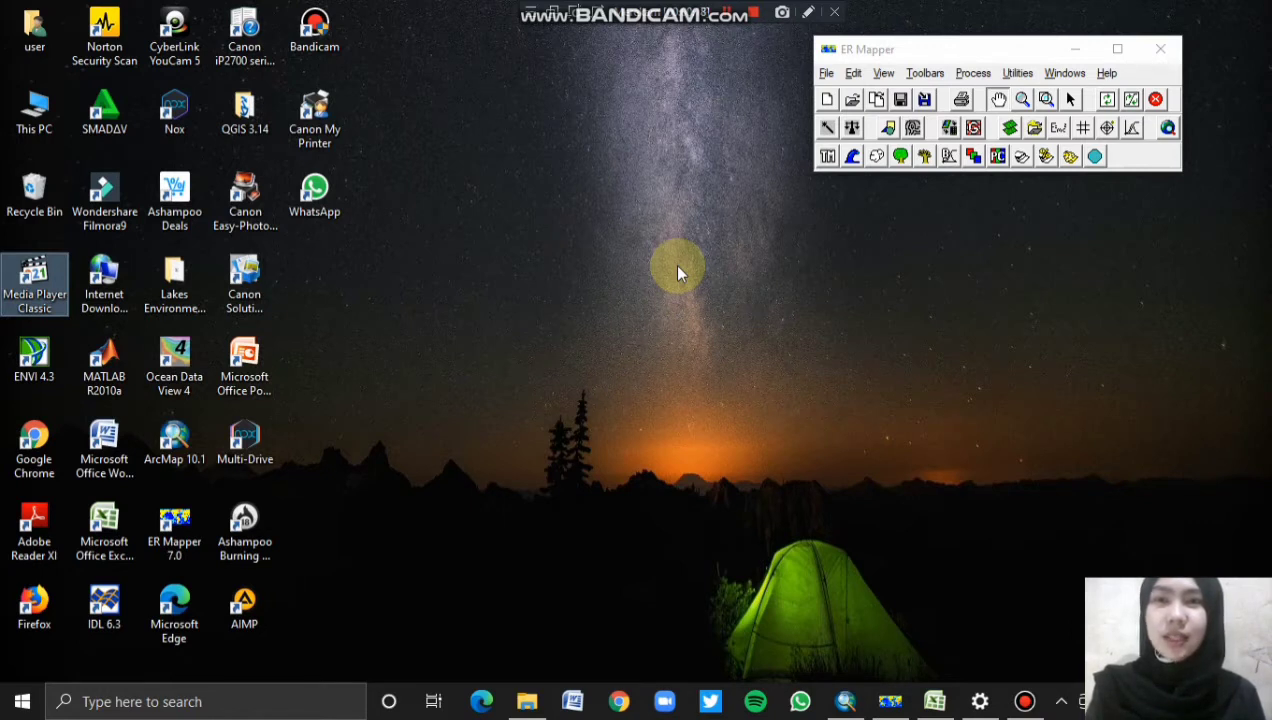
pyautogui.press('m')
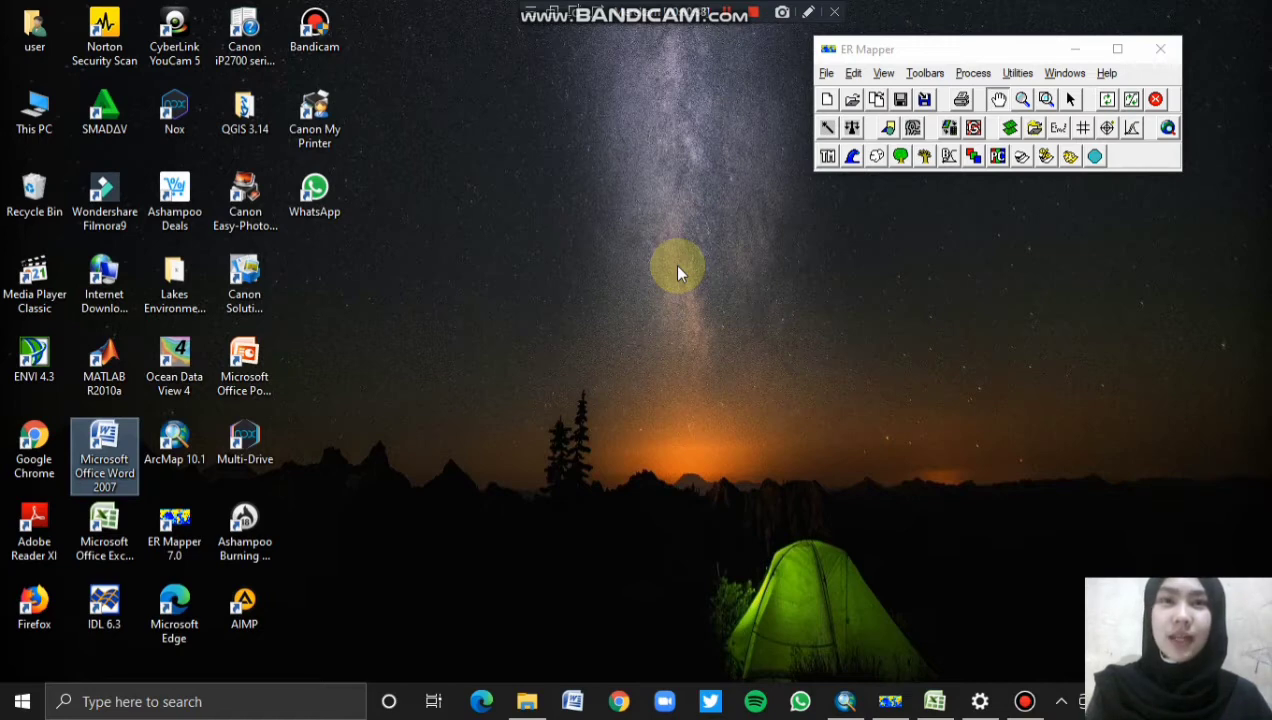
pyautogui.press('m')
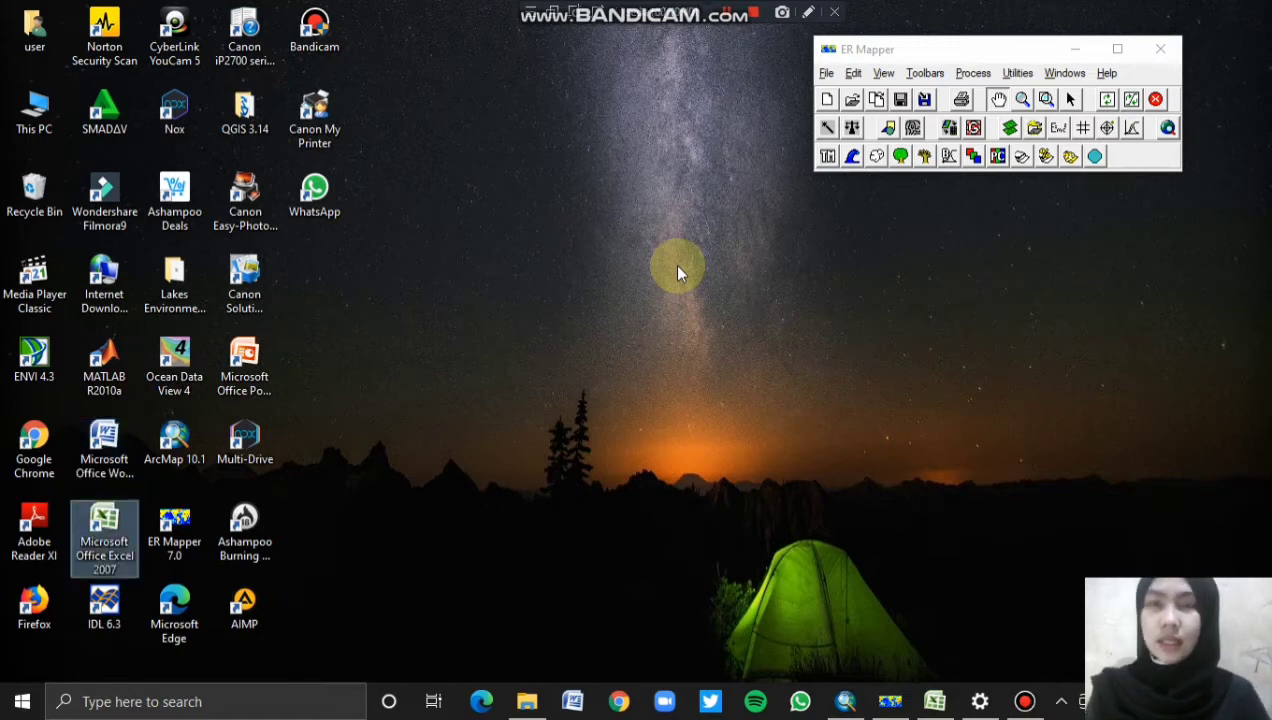
pyautogui.press('m')
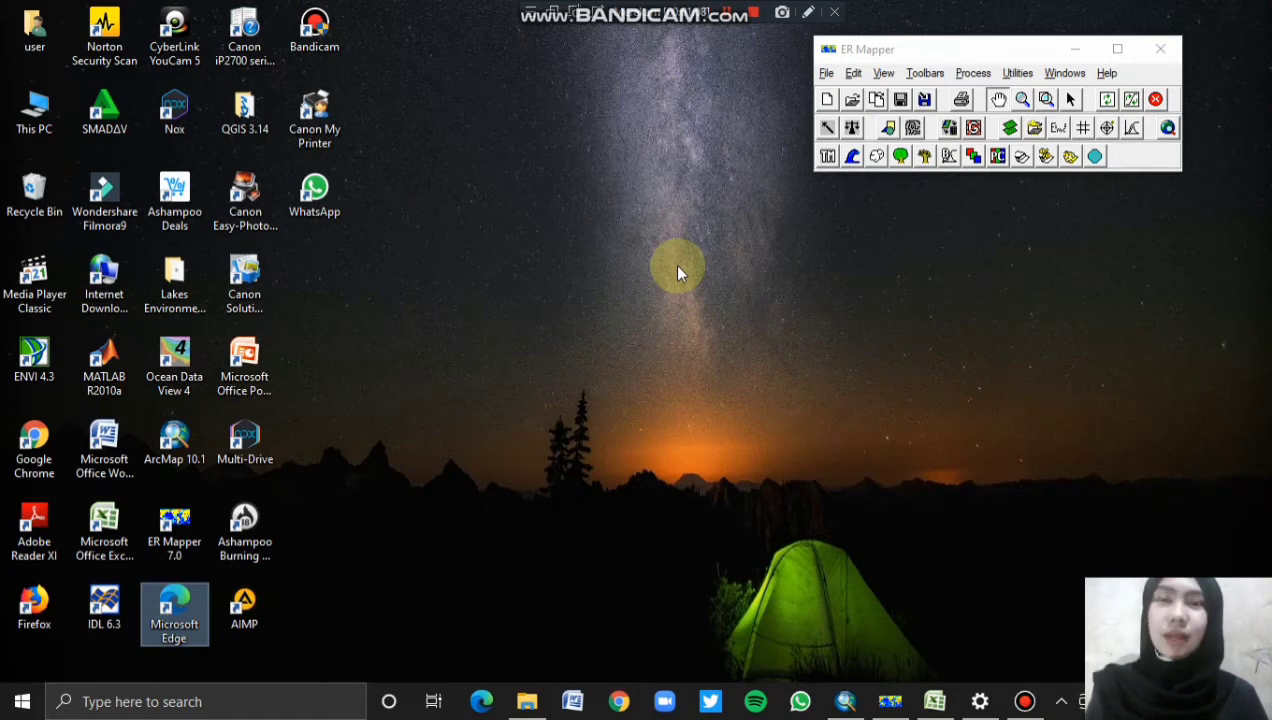
pyautogui.press('Up')
pyautogui.press('Up')
pyautogui.press('Right')
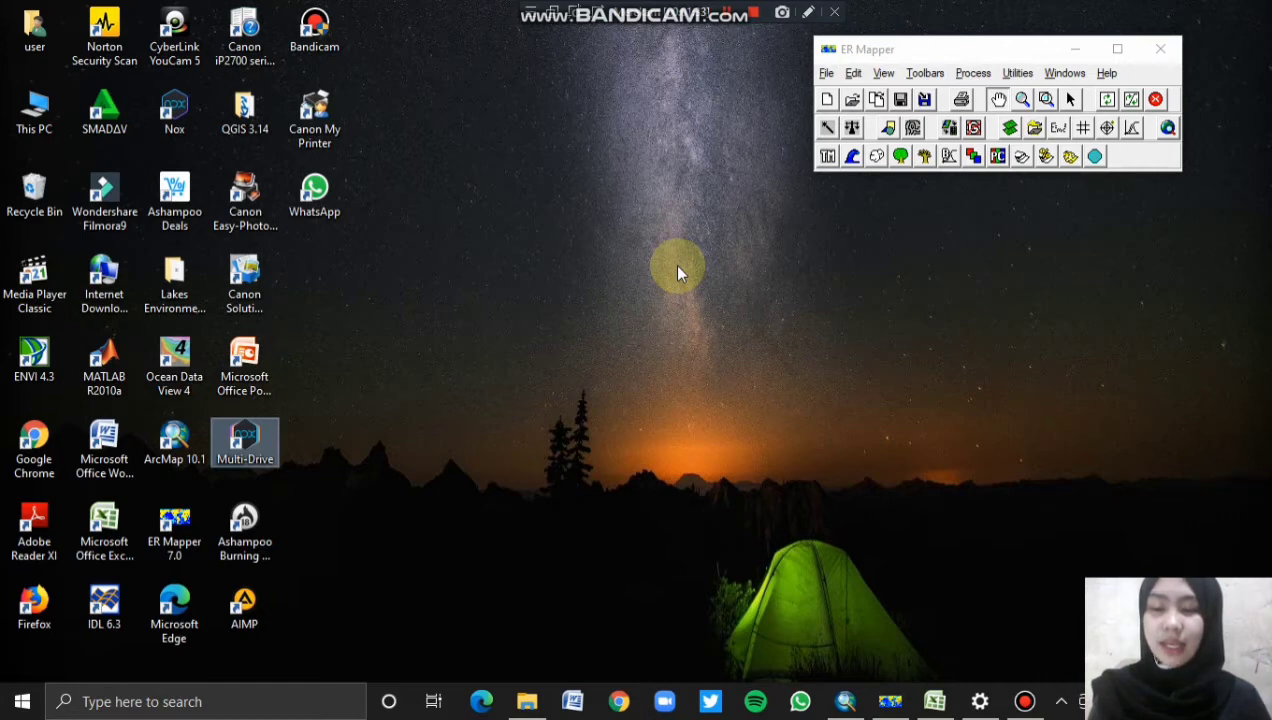
pyautogui.press('m')
pyautogui.press('a')
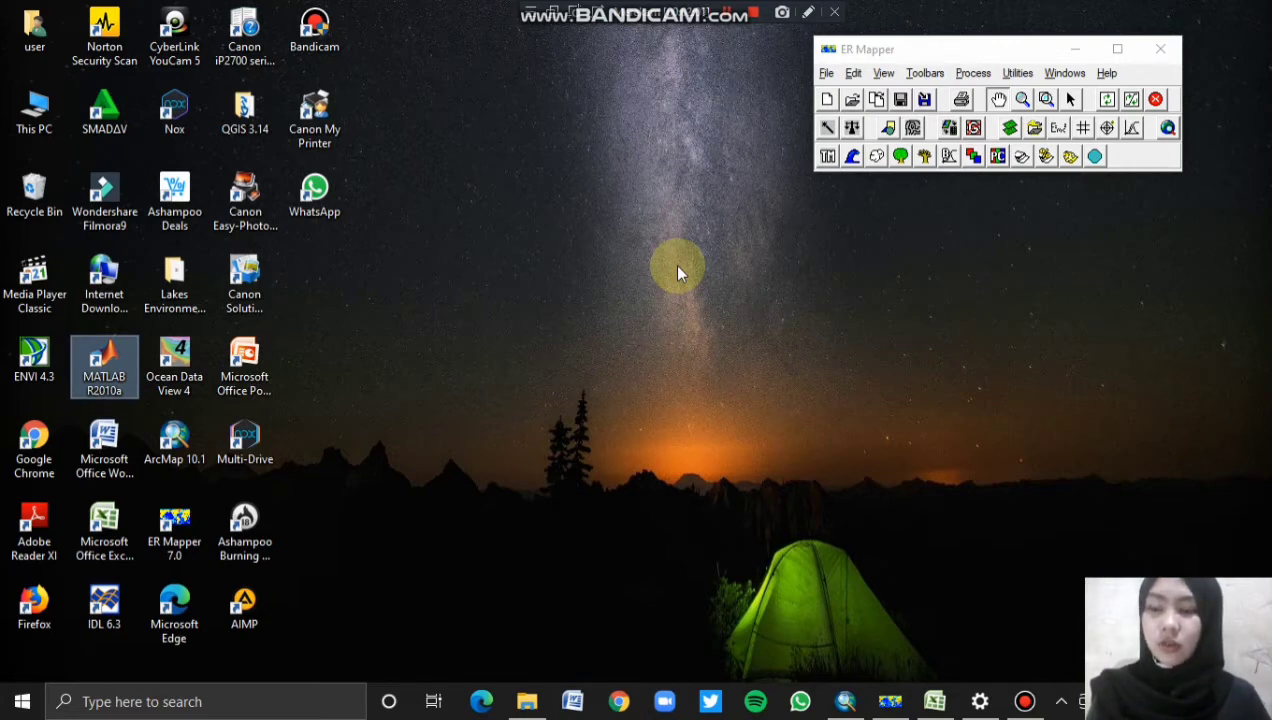
pyautogui.press('Down')
pyautogui.press('Down')
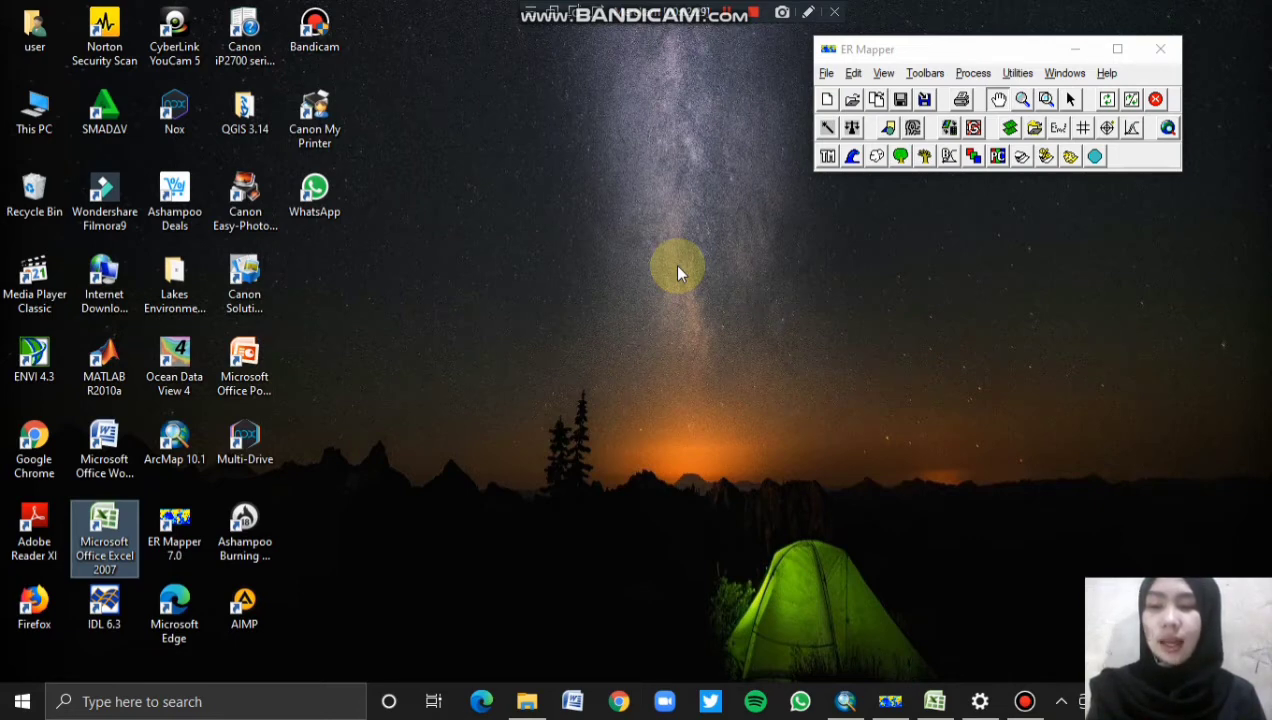
pyautogui.press('m')
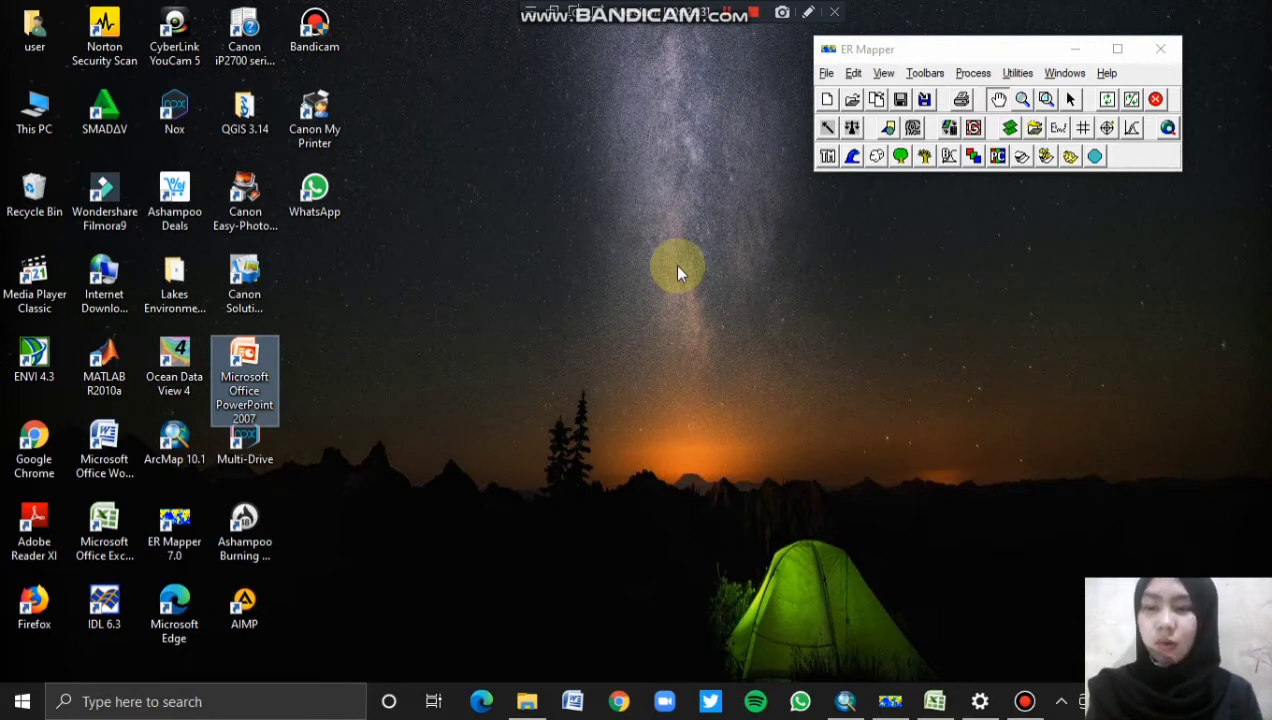
pyautogui.press('m')
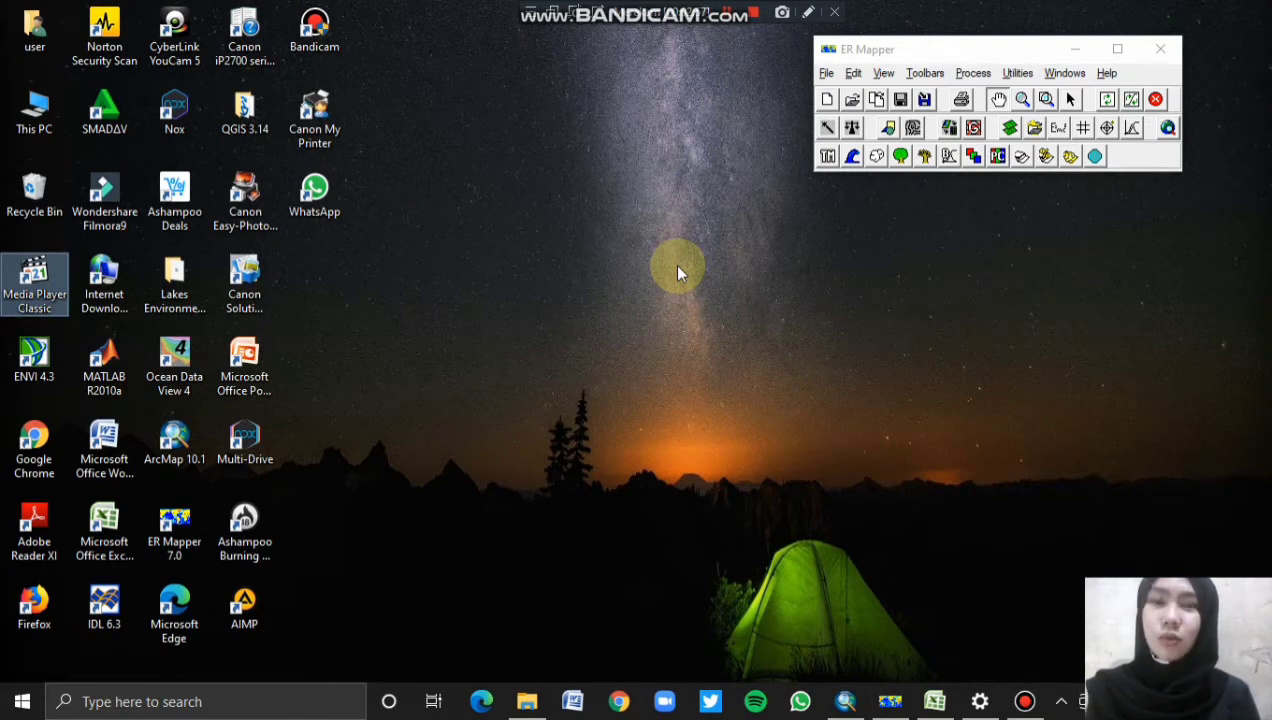
pyautogui.press('m')
pyautogui.press('m')
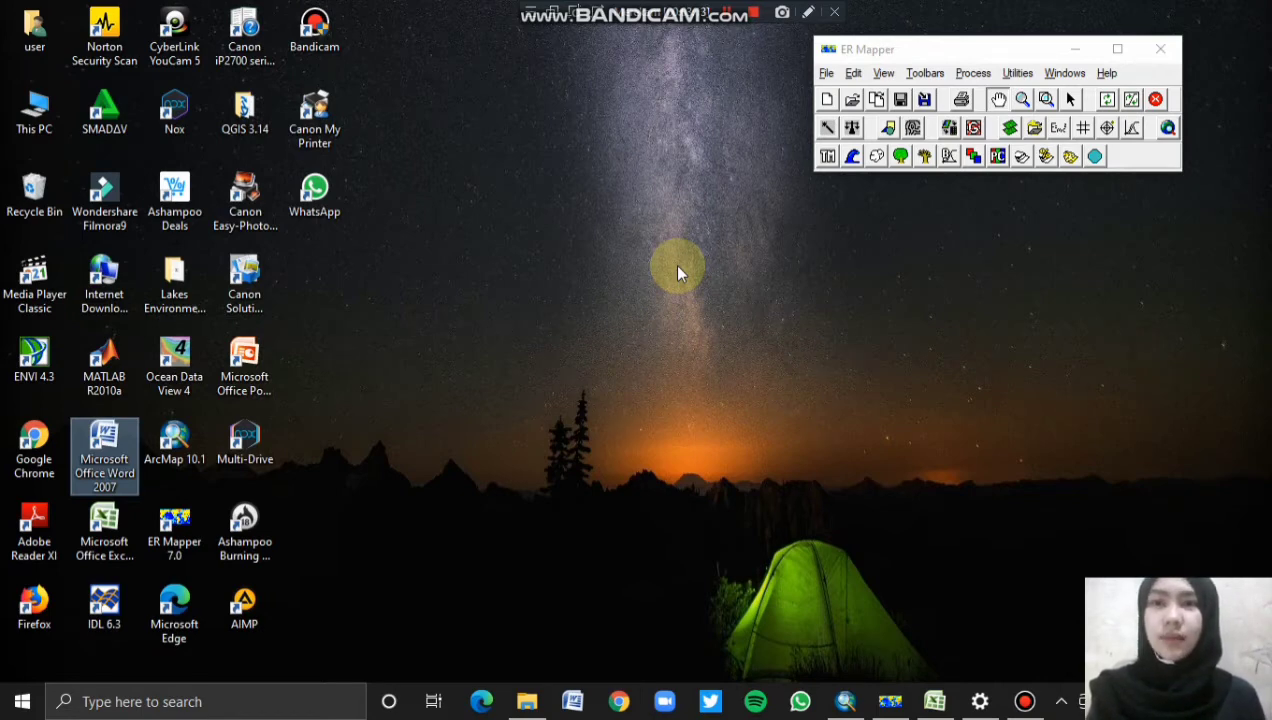
pyautogui.press('Down')
pyautogui.press('Down')
pyautogui.press('Right')
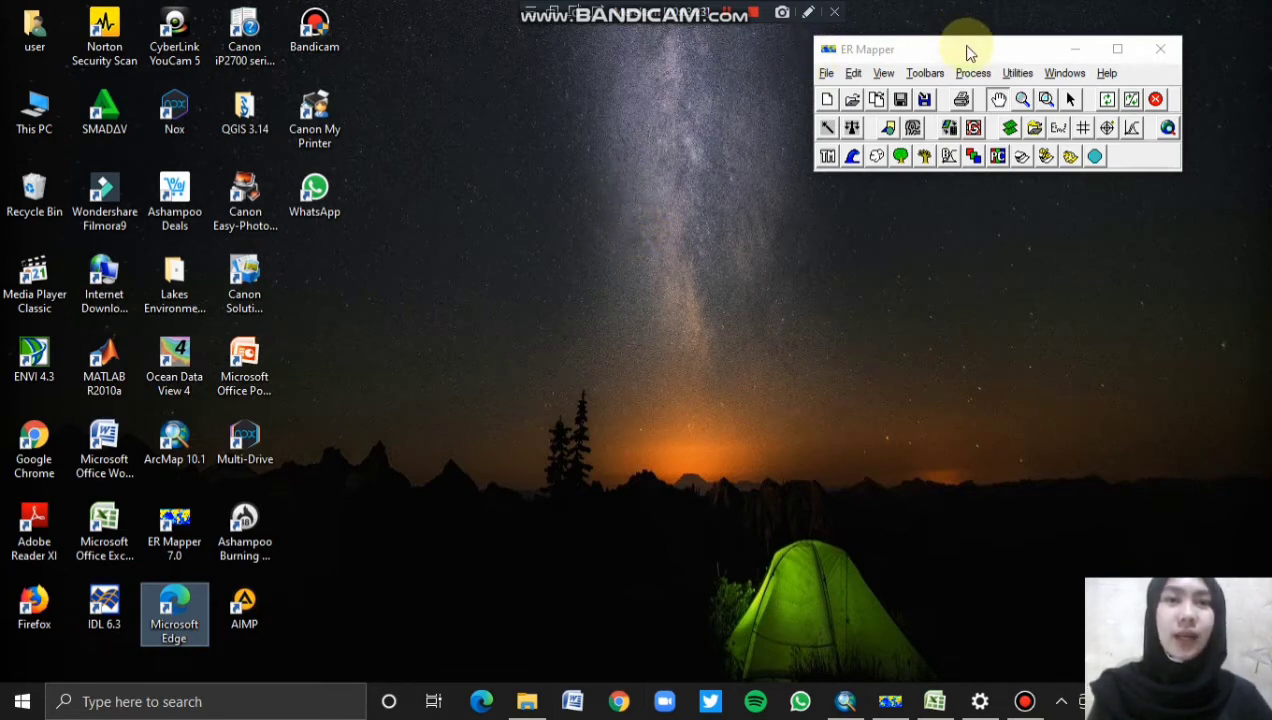
# Open a new algorithm and duplicate its pseudo layer until the default surface holds seven pseudo layers.
pyautogui.click(1010, 128)
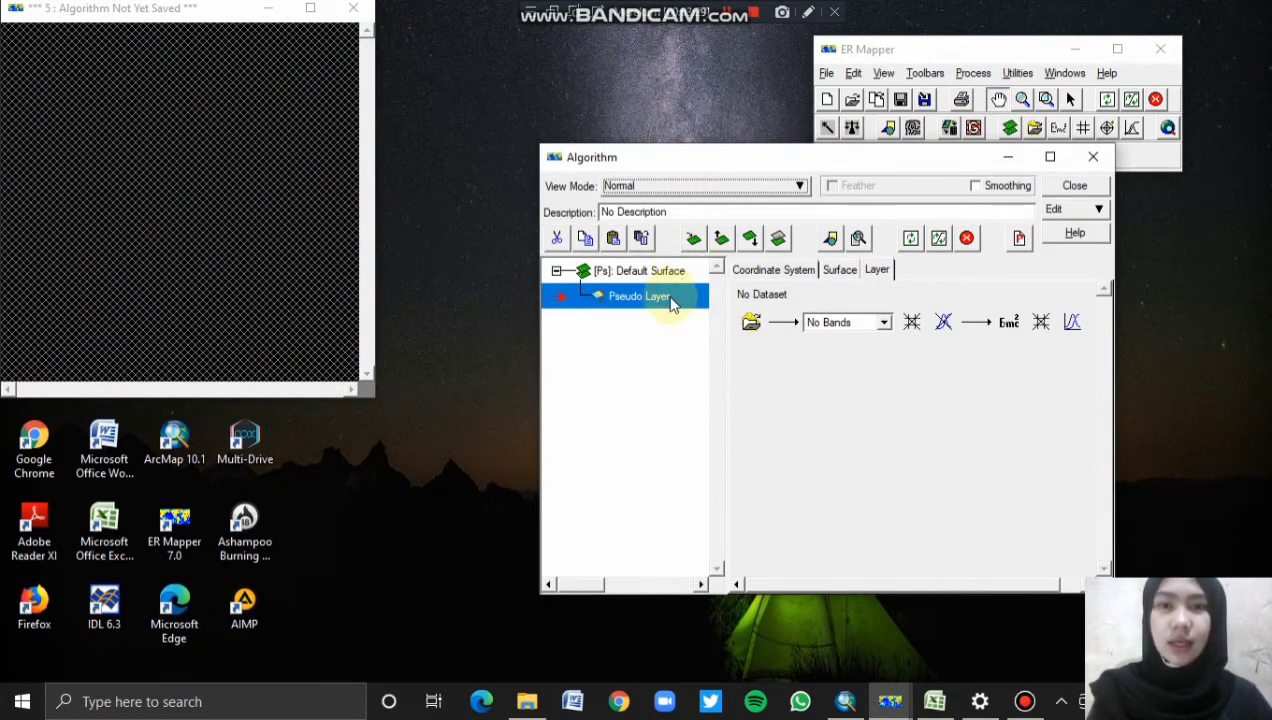
pyautogui.click(641, 238)
pyautogui.click(641, 238)
pyautogui.click(641, 239)
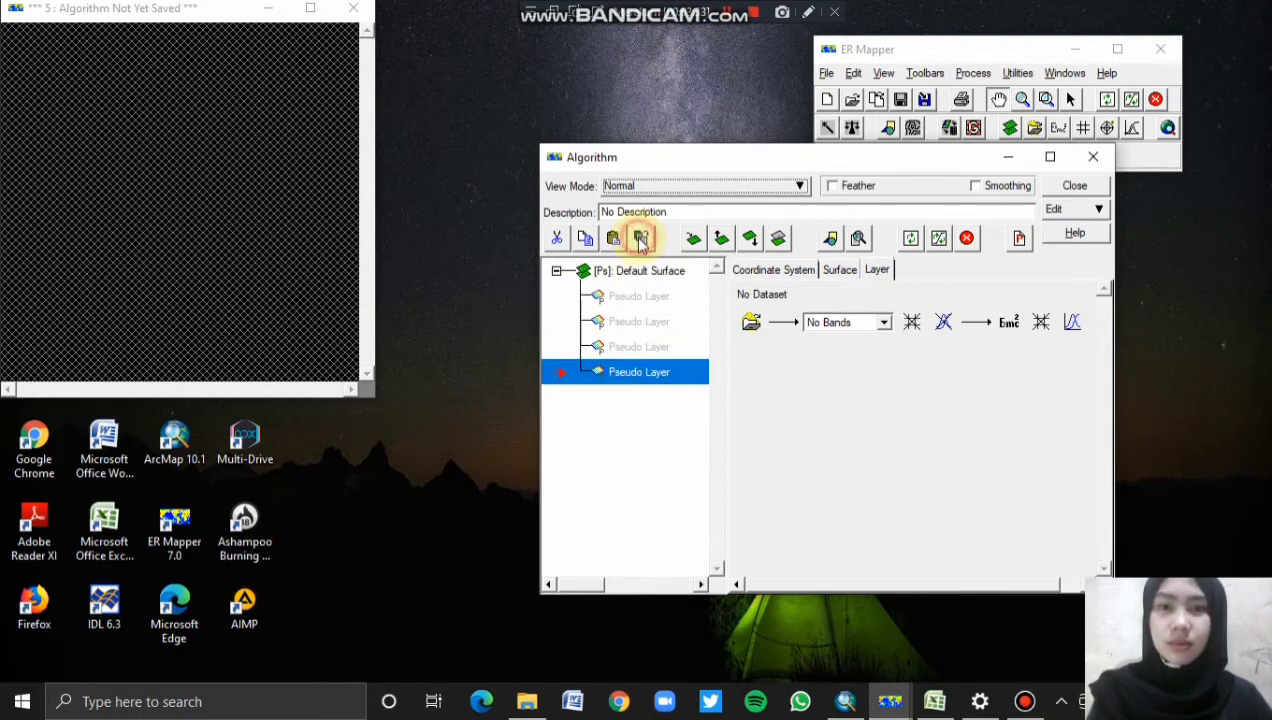
pyautogui.click(641, 239)
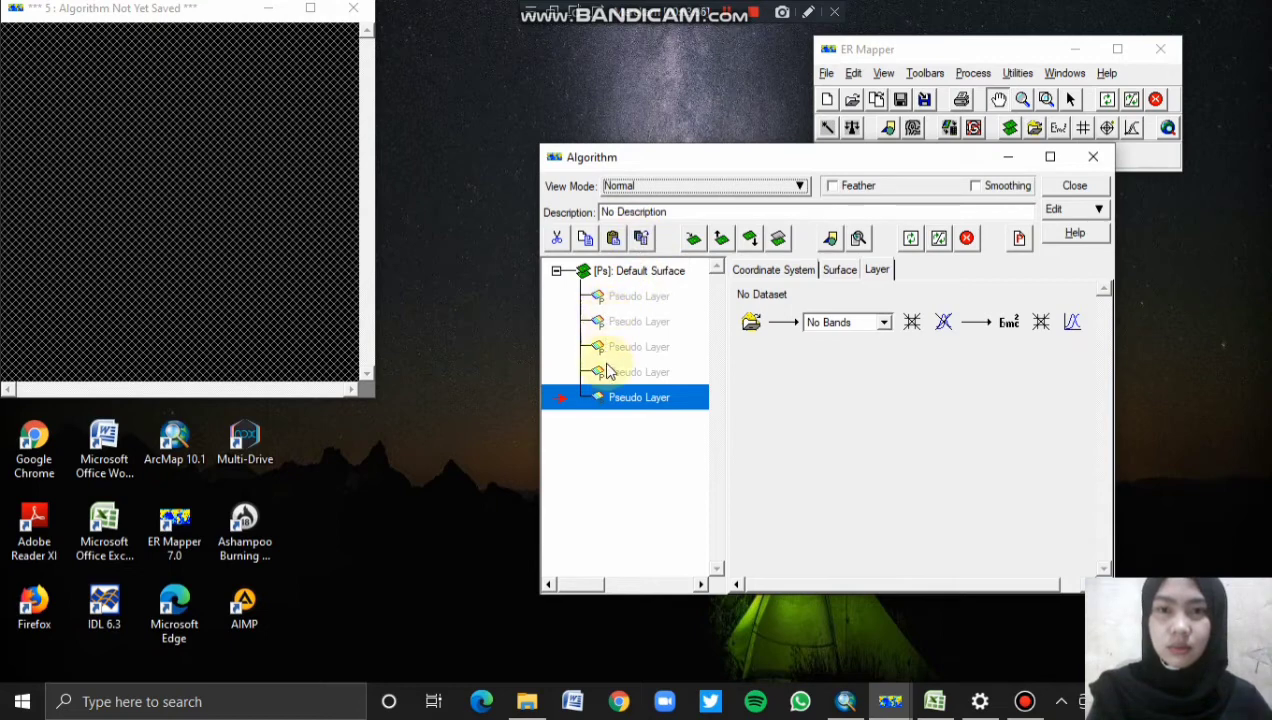
pyautogui.click(641, 238)
pyautogui.click(641, 238)
# Rename the first pseudo layer in the algorithm to B1.
pyautogui.click(638, 296)
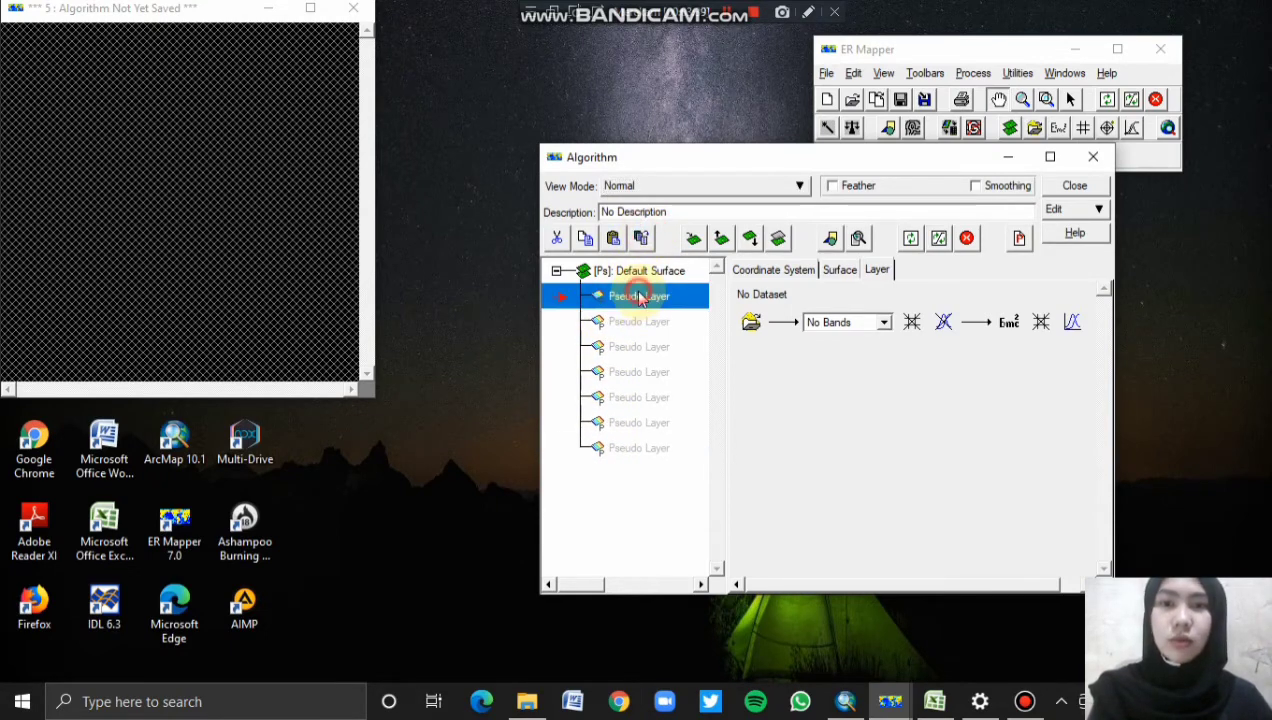
pyautogui.click(638, 296)
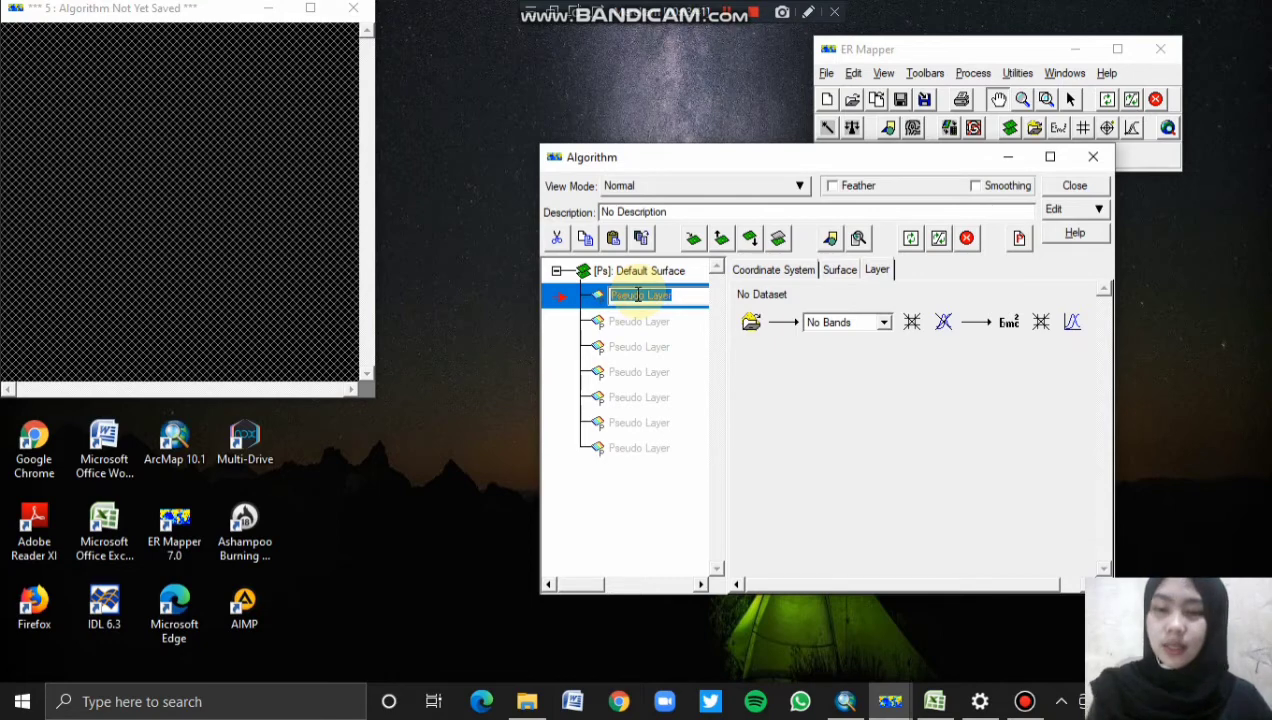
pyautogui.write('b')
pyautogui.press('BackSpace')
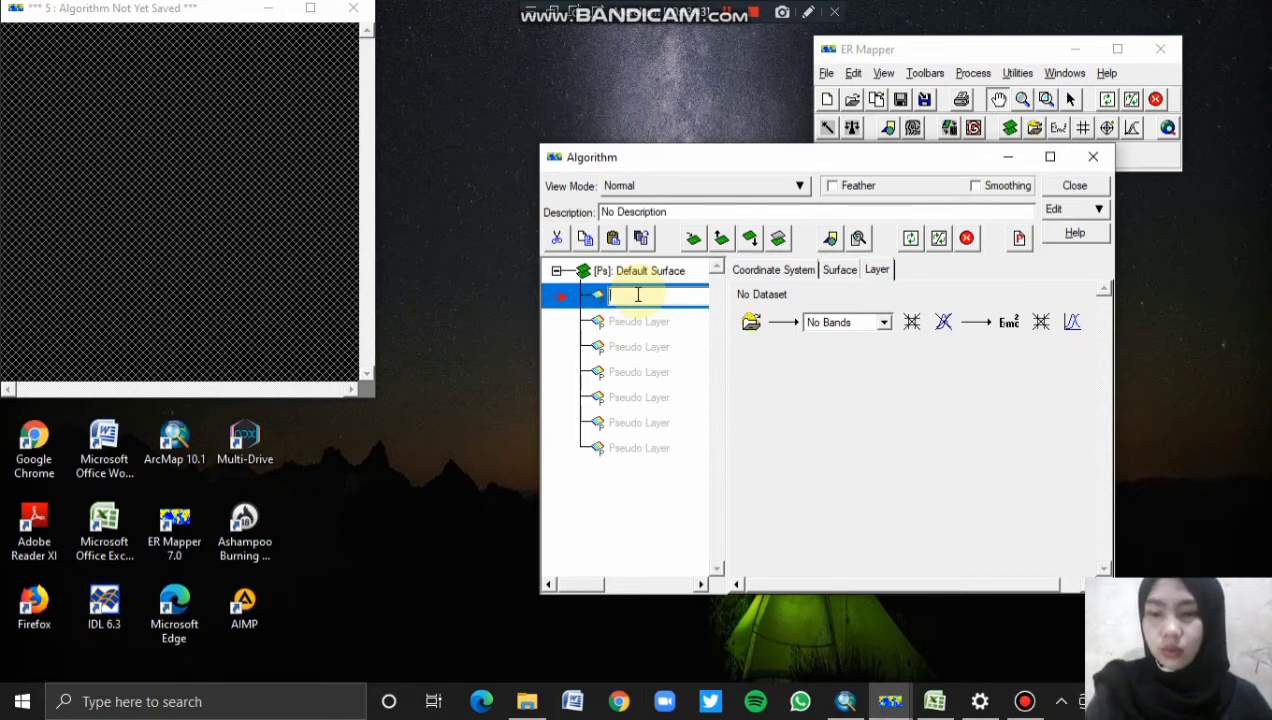
pyautogui.press('capslock')
pyautogui.write('B1')
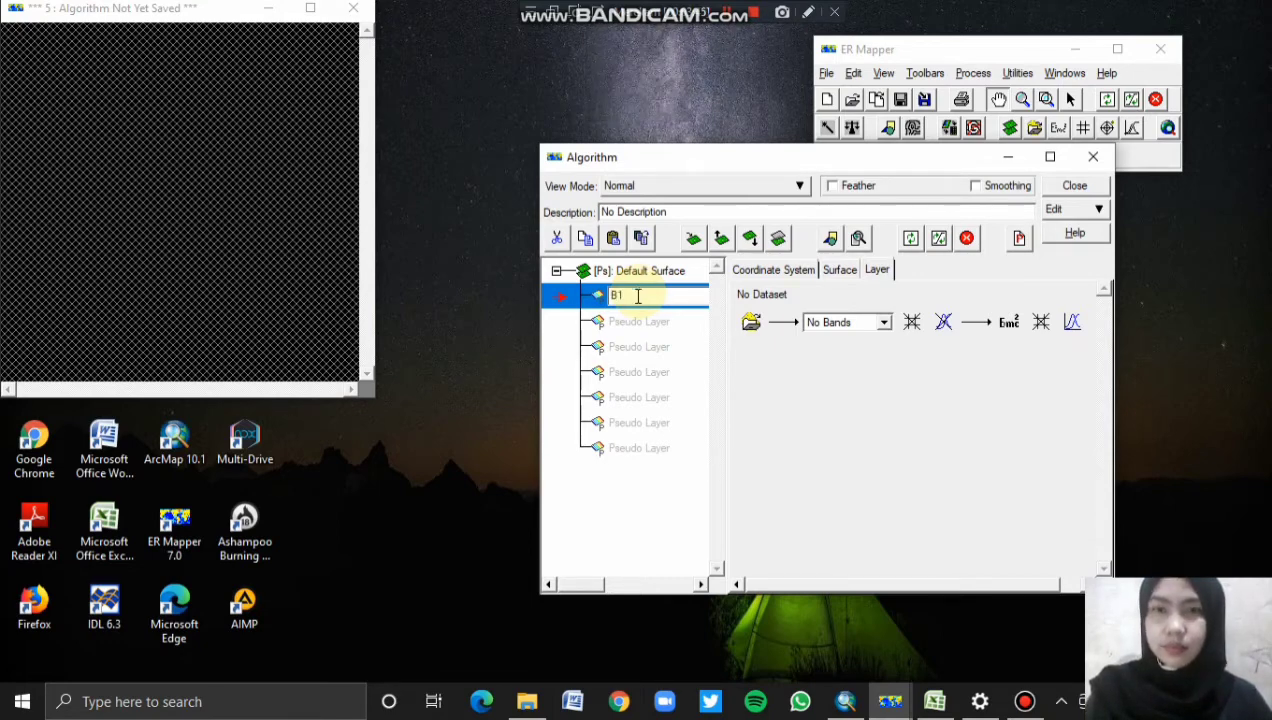
# Rename the second and third pseudo layers to B2 and B3.
pyautogui.click(638, 321)
pyautogui.click(638, 321)
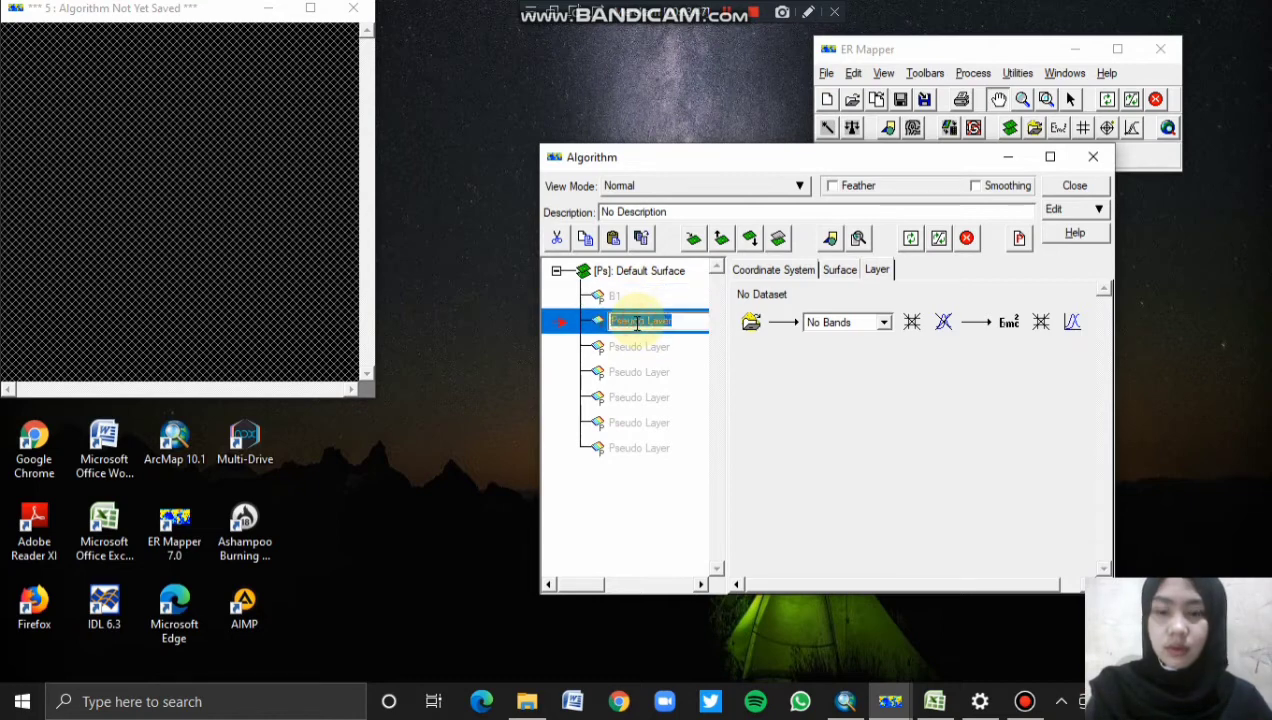
pyautogui.write('B2')
pyautogui.click(635, 352)
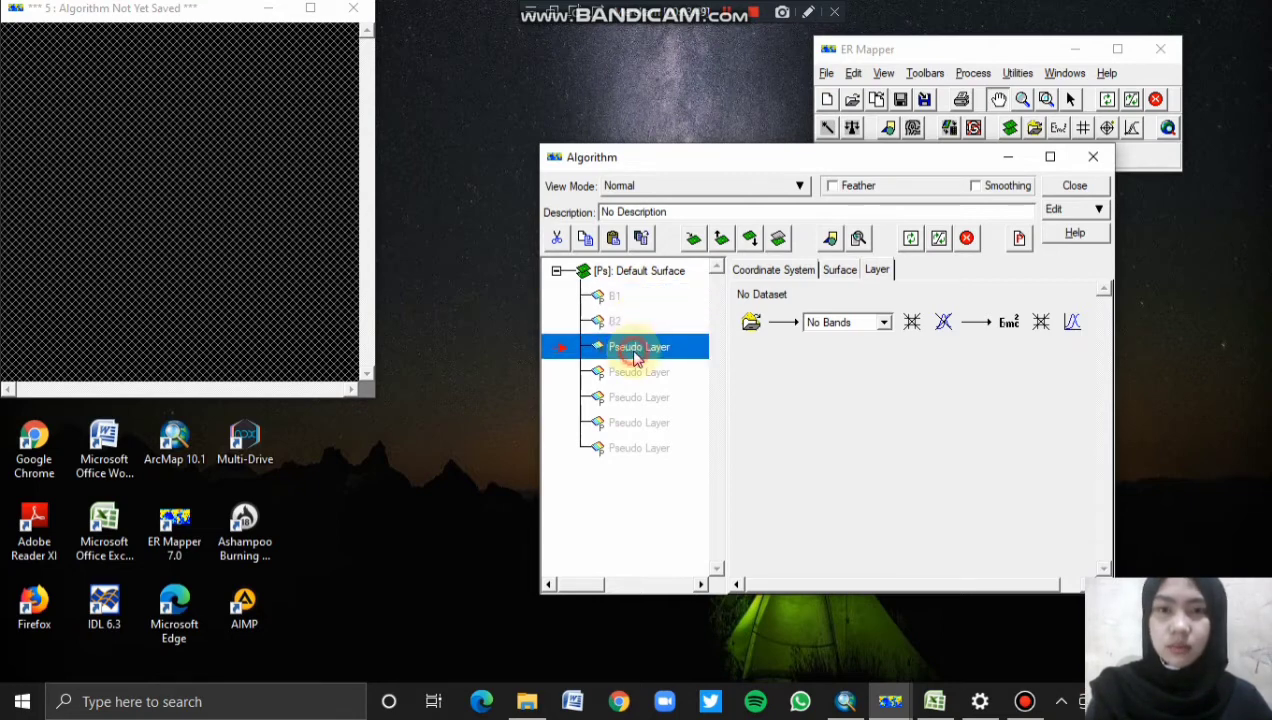
pyautogui.click(635, 350)
pyautogui.write('B3')
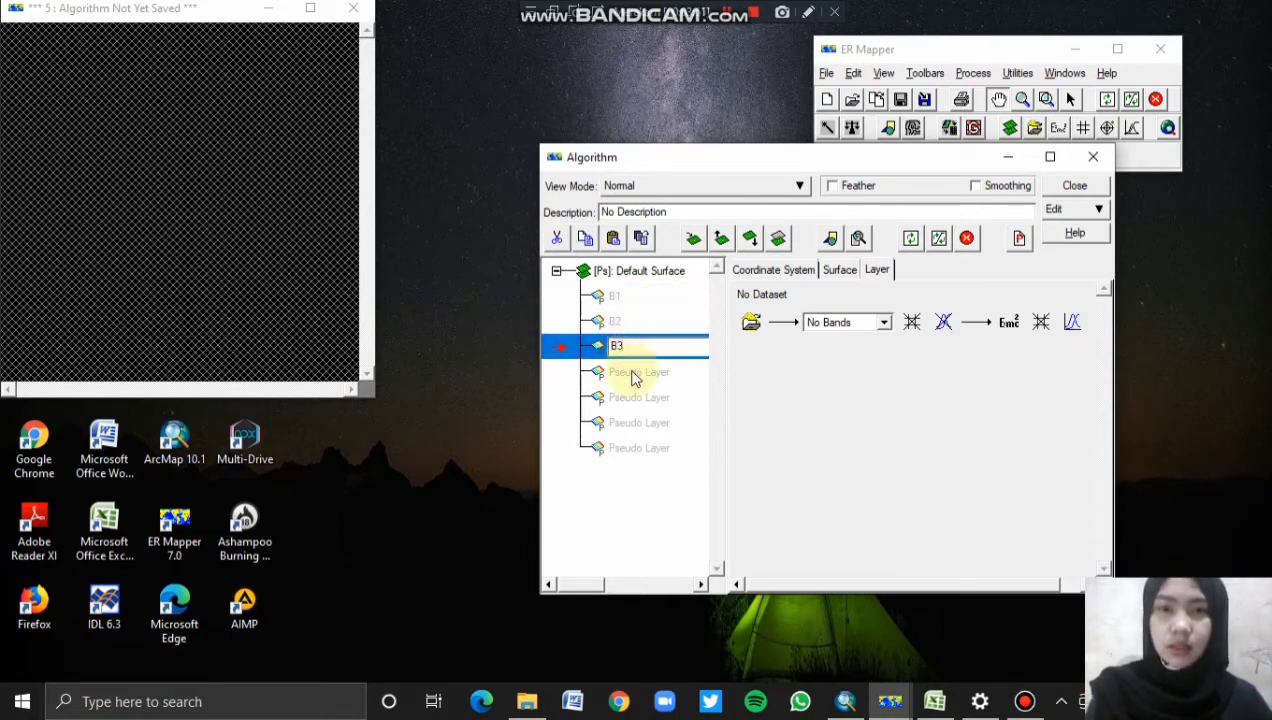
# Rename the fourth and fifth pseudo layers to B4 and B5.
pyautogui.click(631, 376)
pyautogui.click(631, 374)
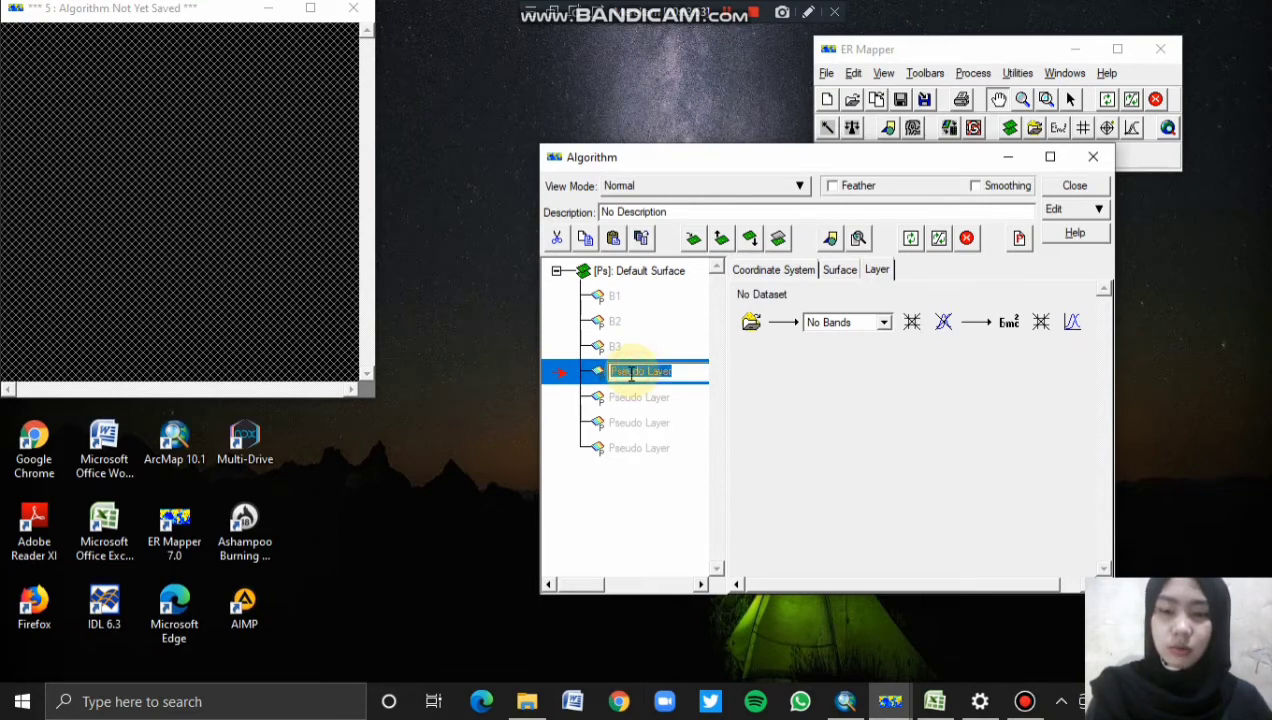
pyautogui.write('B4')
pyautogui.click(631, 399)
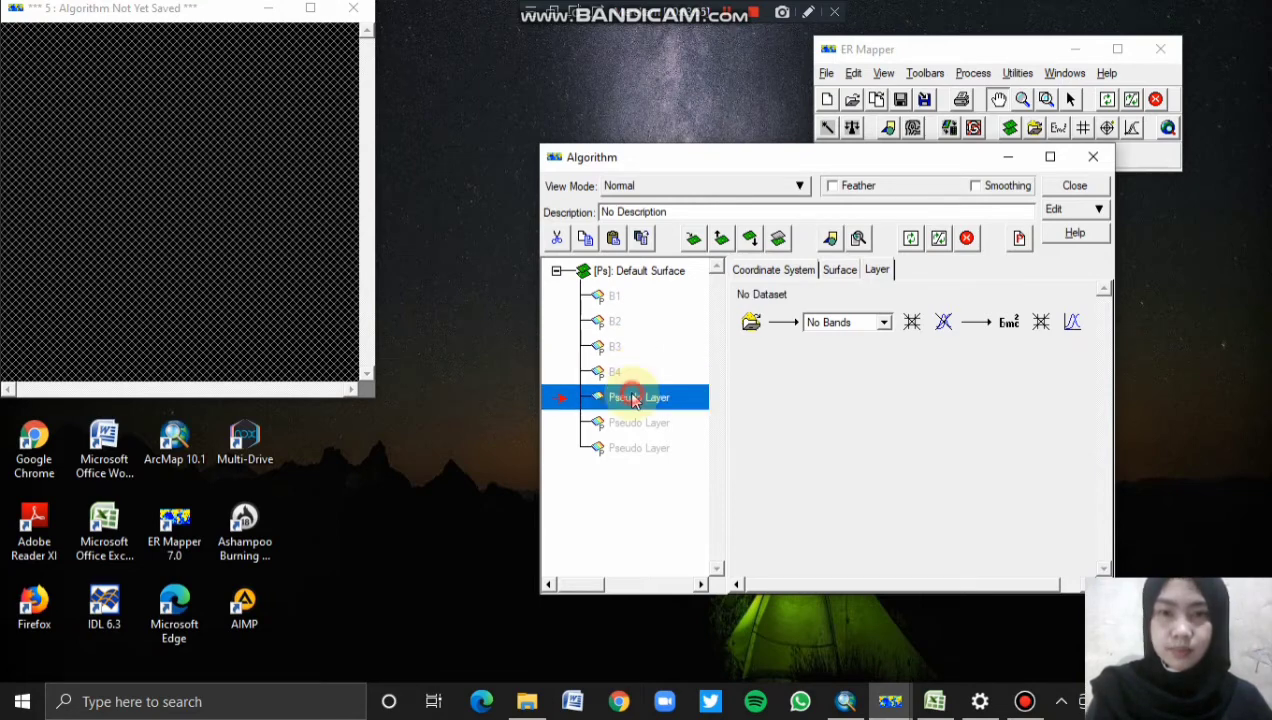
pyautogui.click(631, 397)
pyautogui.write('B5')
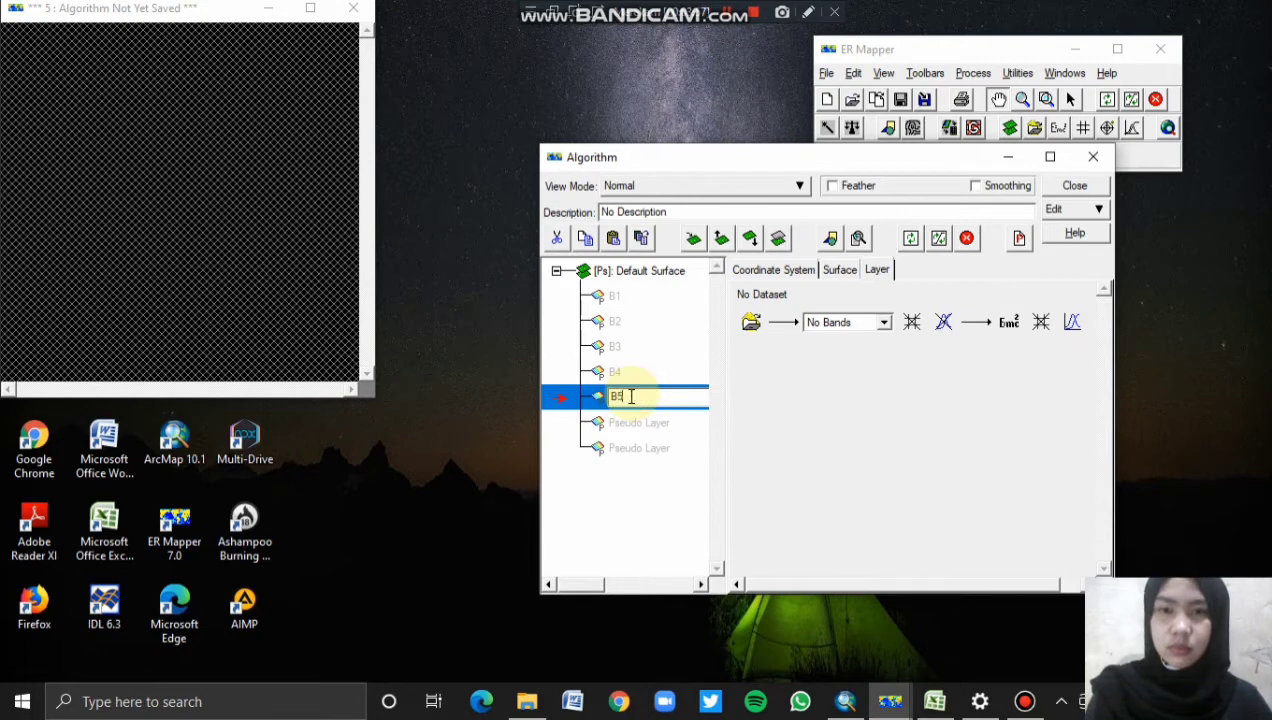
# Rename the sixth and seventh pseudo layers to B6 and B7.
pyautogui.click(631, 422)
pyautogui.click(631, 421)
pyautogui.write('B6')
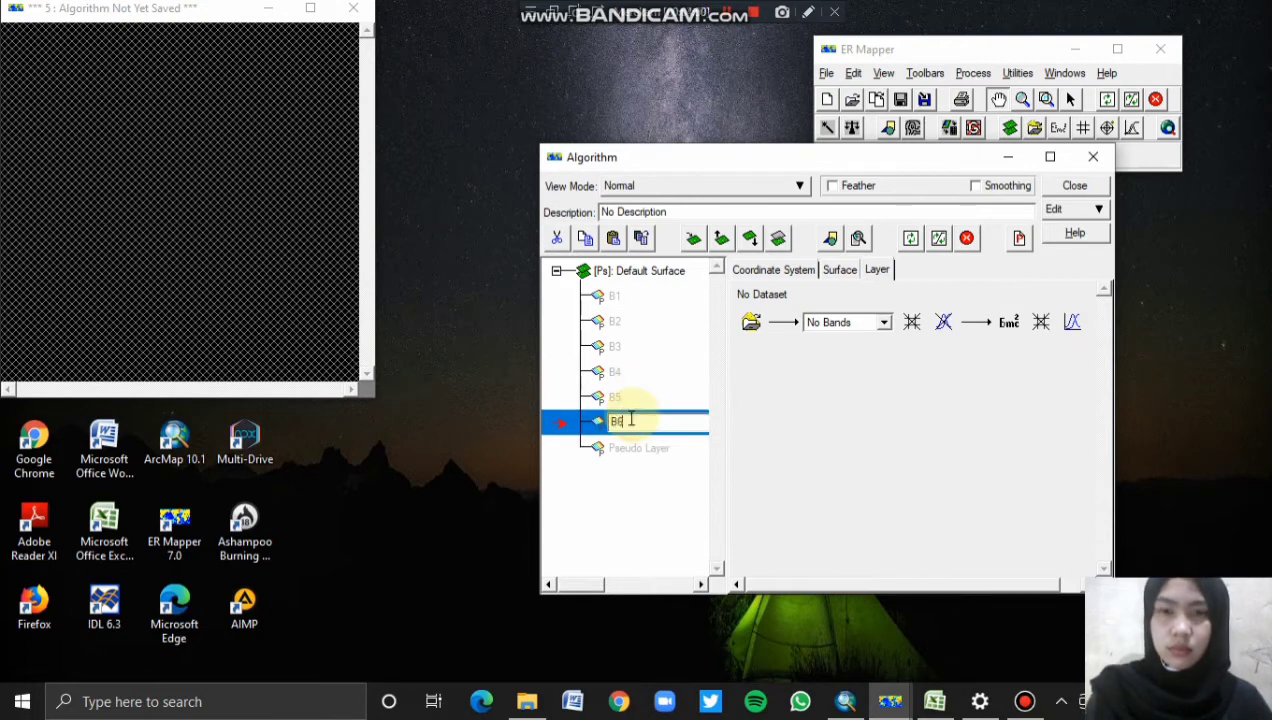
pyautogui.click(630, 447)
pyautogui.click(630, 447)
pyautogui.write('B')
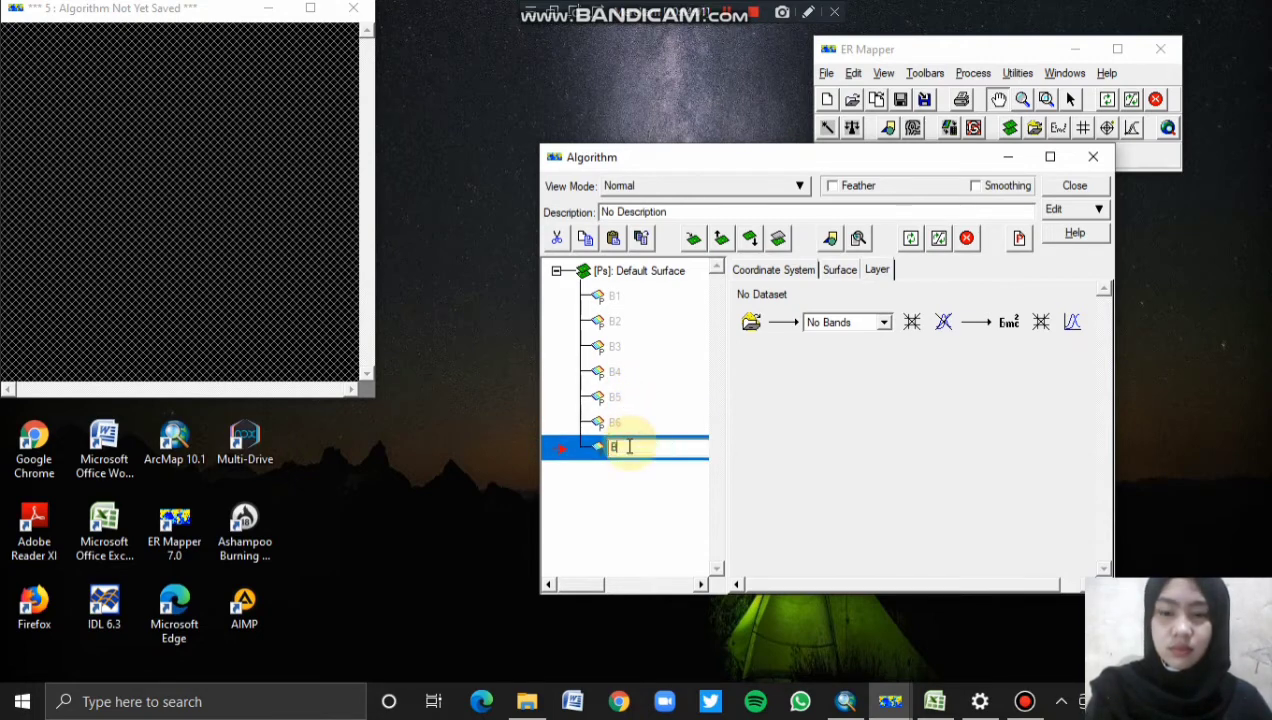
pyautogui.write('7')
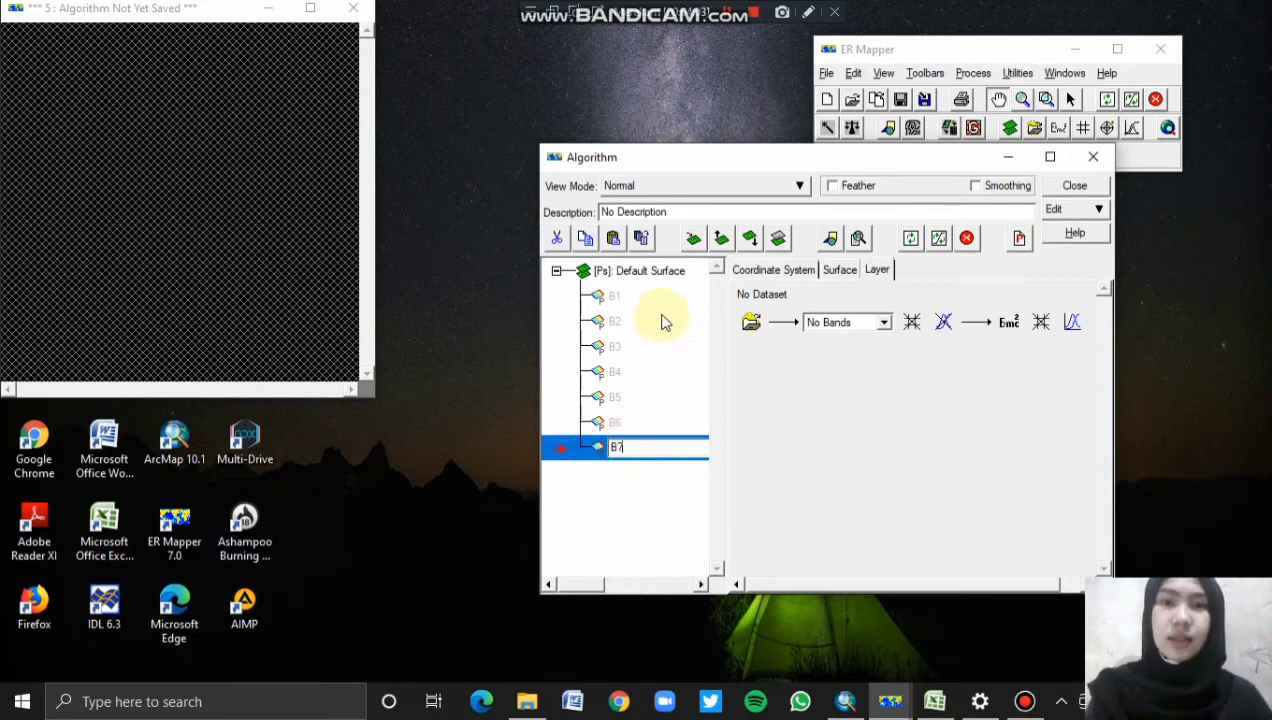
# Load LC08_L1TP_124062_20190909_20190917_01_T1_B1.TIF from D:\Semester 6\Praktikum\SIG\DATA SIG into layer B1 only.
pyautogui.click(615, 298)
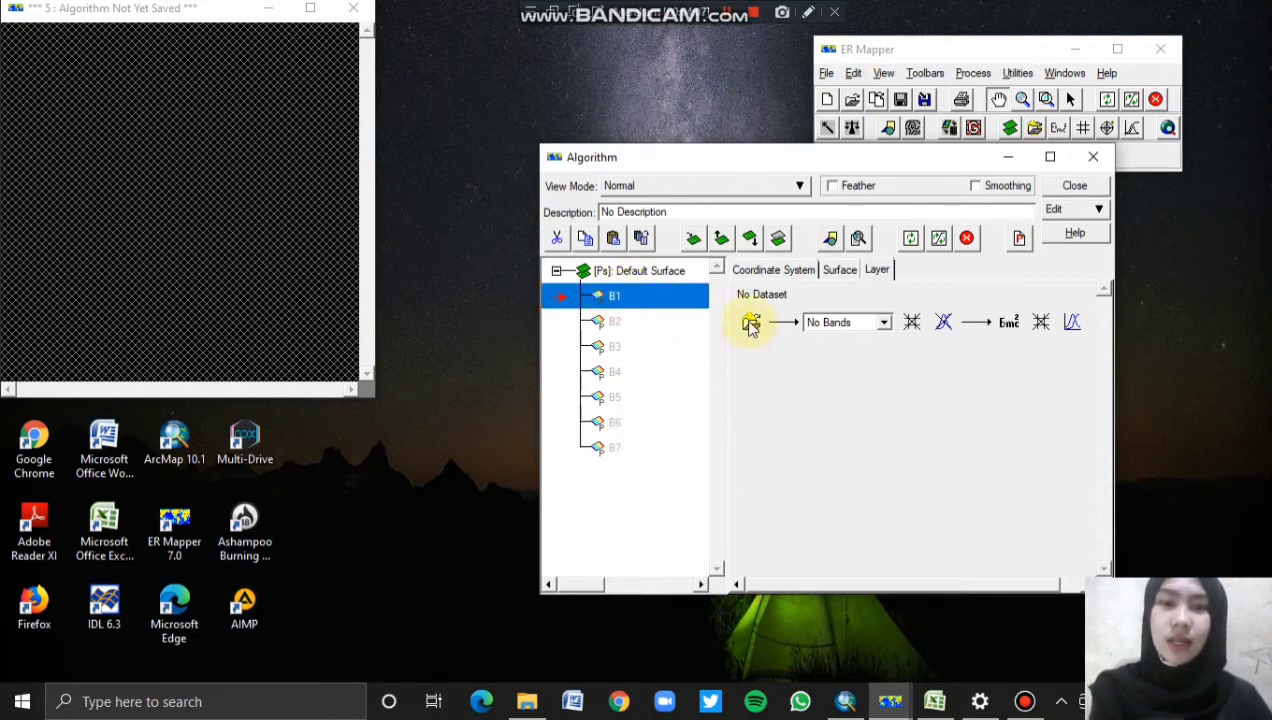
pyautogui.click(750, 322)
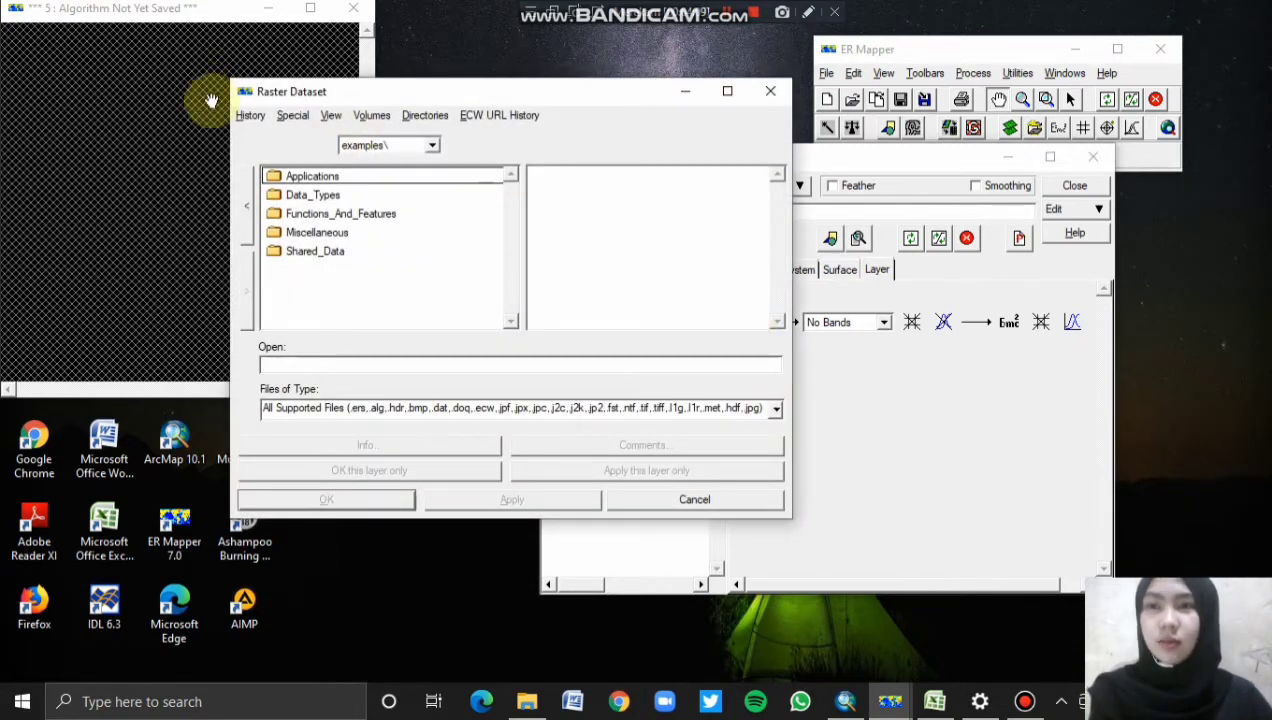
pyautogui.click(252, 116)
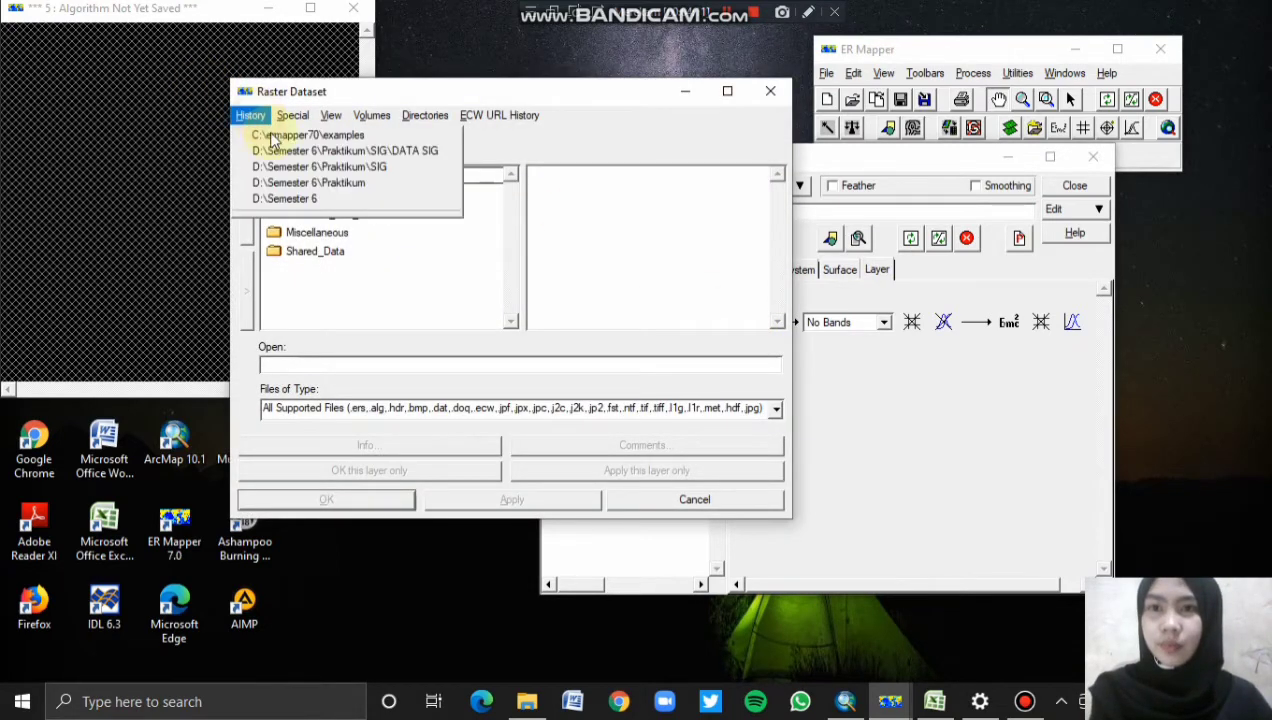
pyautogui.click(280, 148)
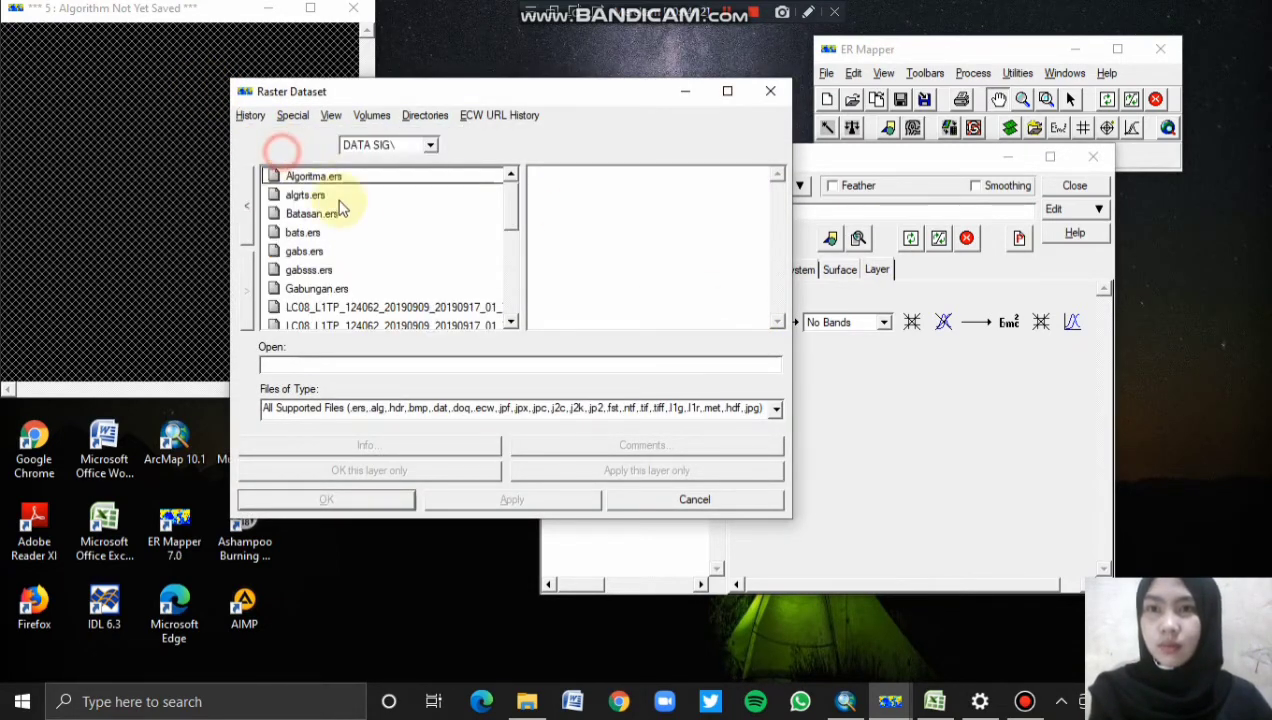
pyautogui.click(410, 306)
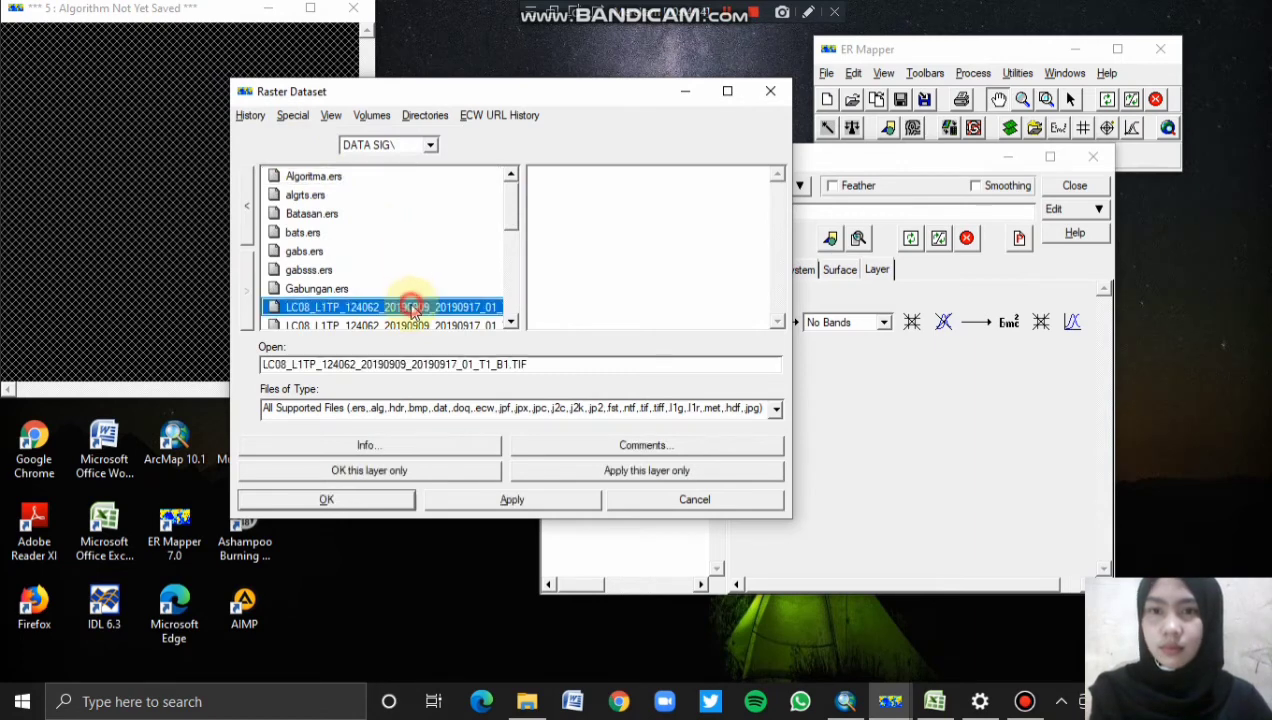
pyautogui.click(378, 472)
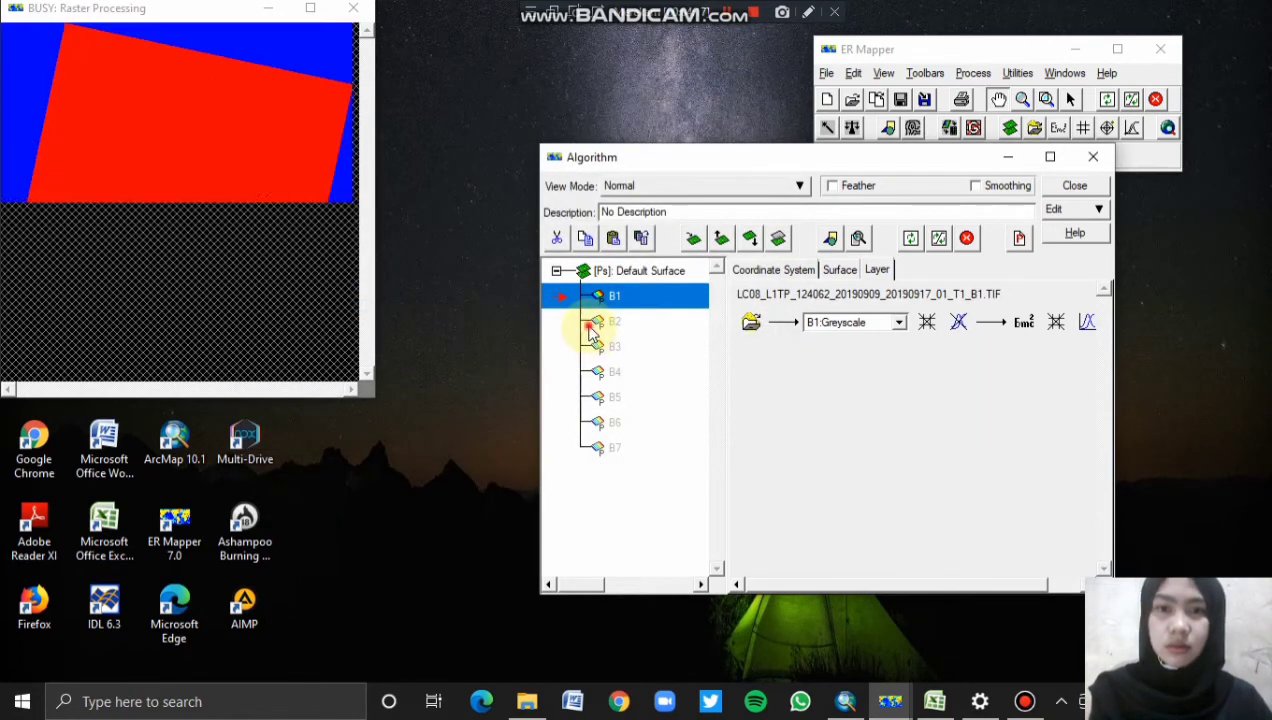
# Load LC08_L1TP_124062_20190909_20190917_01_T1_B2.TIF from D:\Semester 6\Praktikum\SIG\DATA SIG into layer B2 only.
pyautogui.click(598, 322)
pyautogui.click(750, 322)
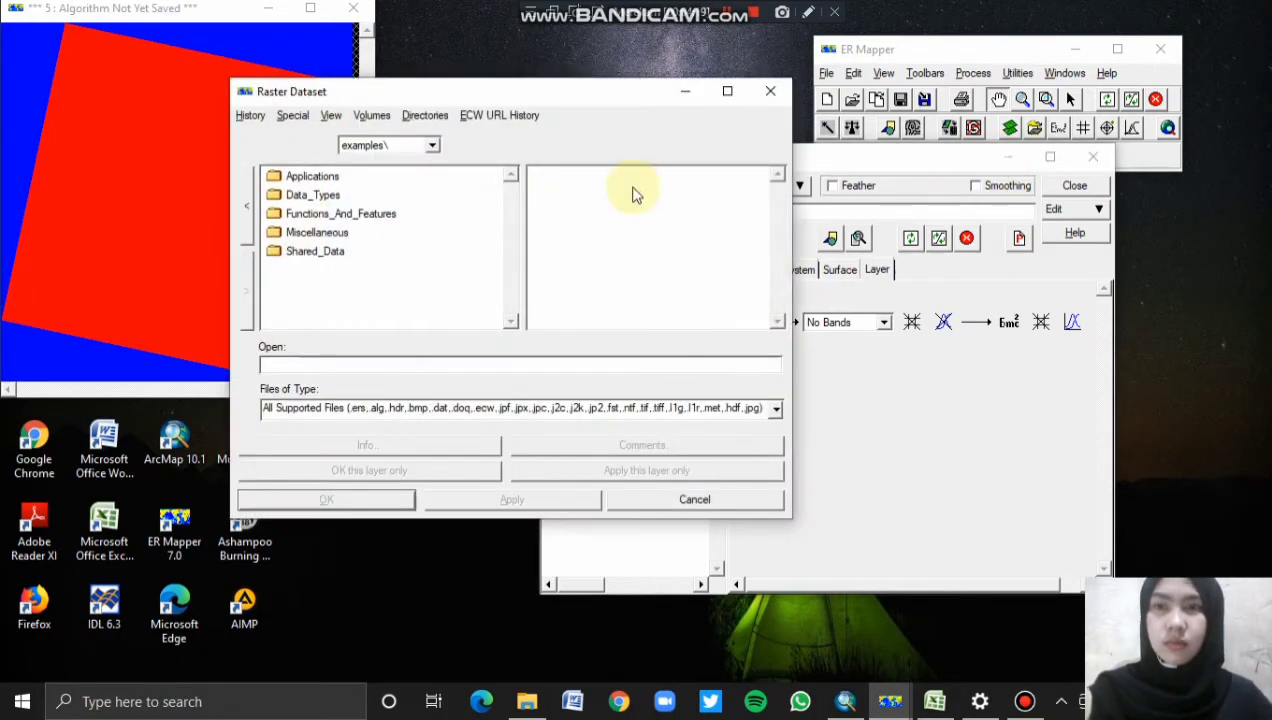
pyautogui.click(250, 116)
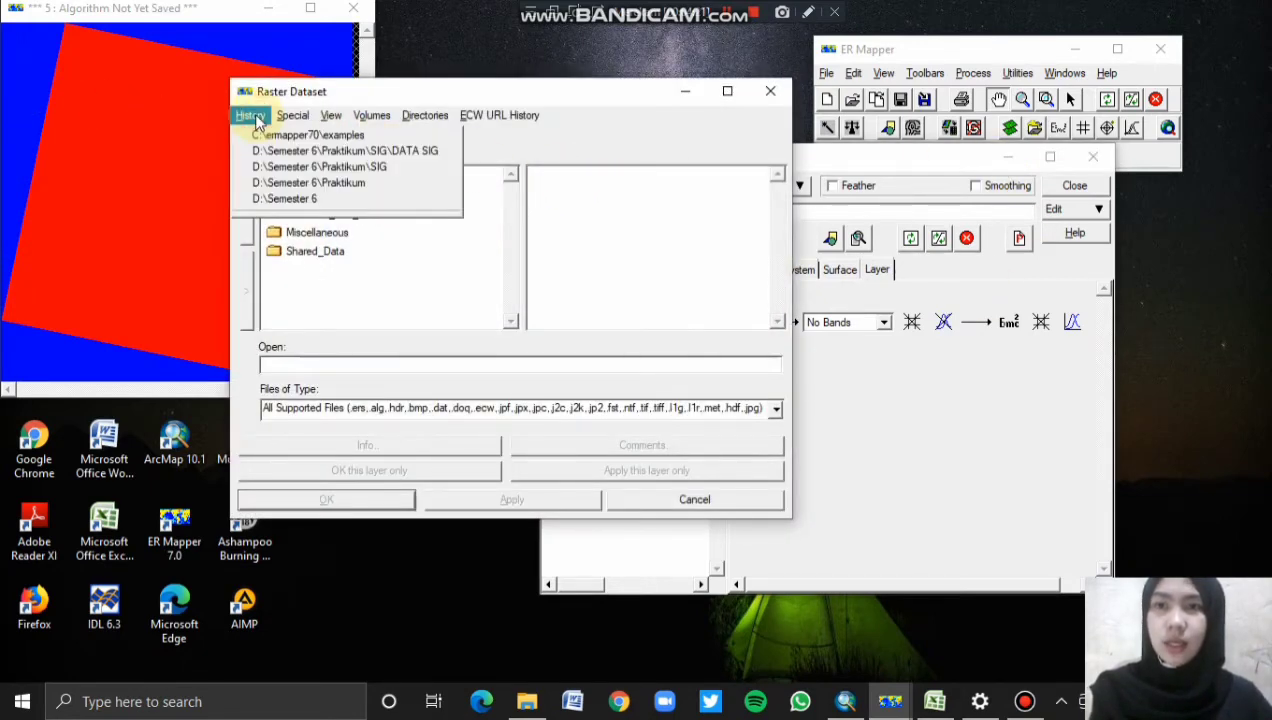
pyautogui.click(335, 153)
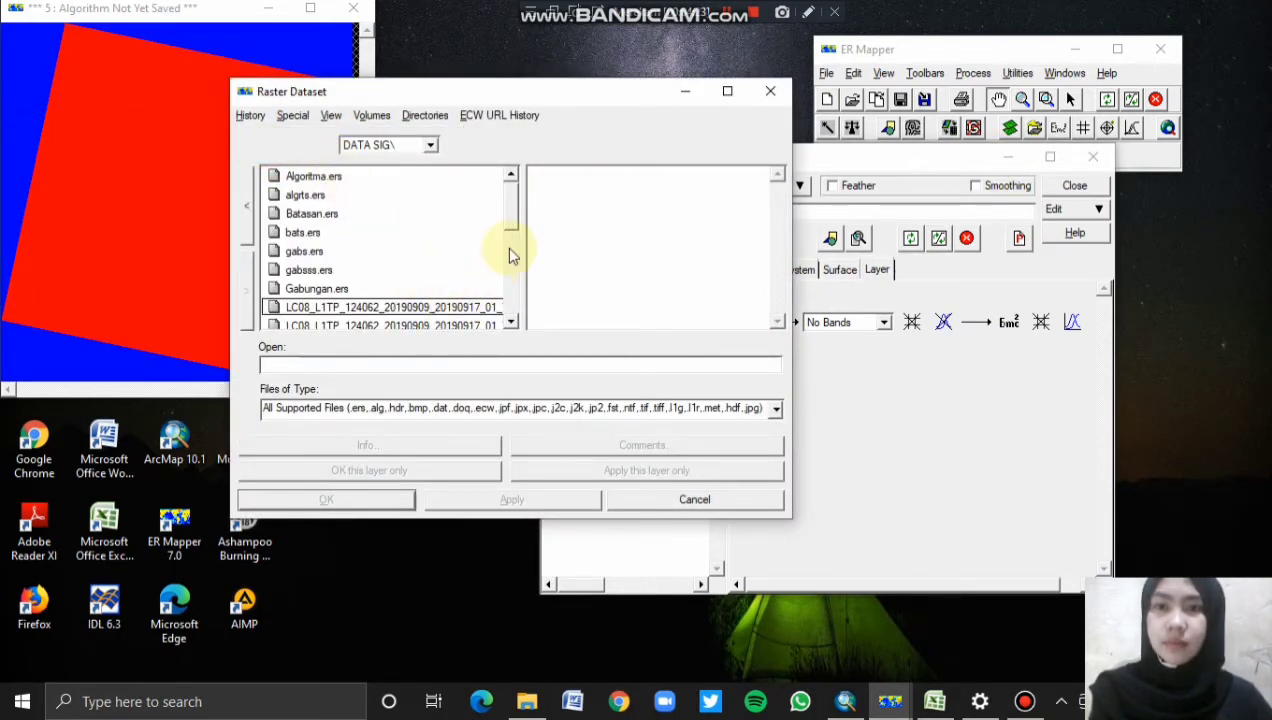
pyautogui.moveTo(510, 220); pyautogui.dragTo(489, 244)
pyautogui.click(445, 311)
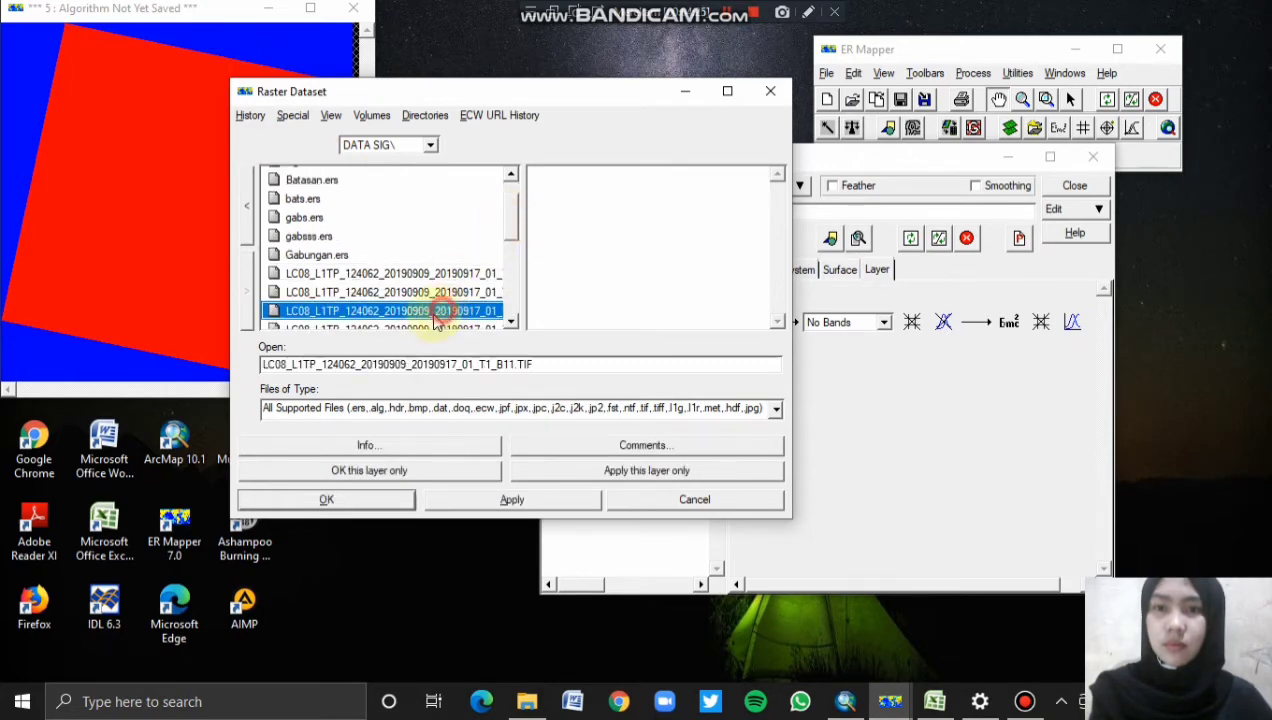
pyautogui.click(436, 328)
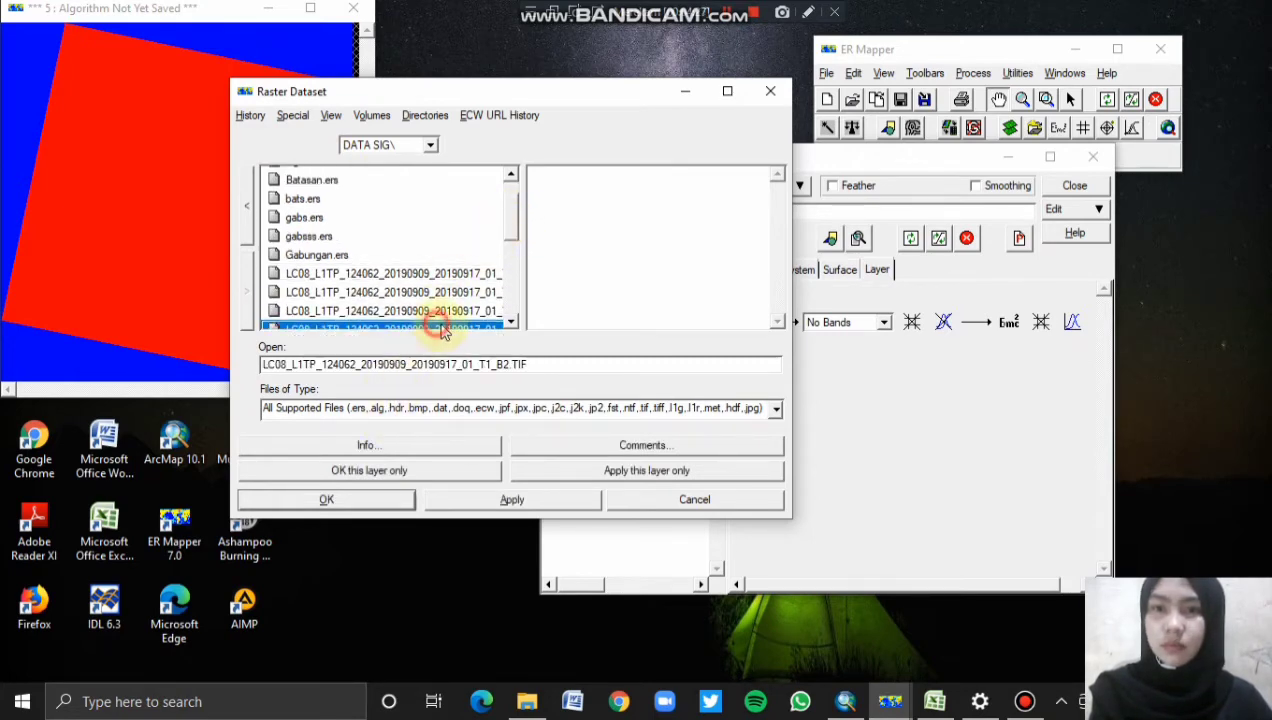
pyautogui.click(356, 468)
# Load LC08_L1TP_124062_20190909_20190917_01_T1_B3.TIF from the DATA SIG folder into layer B3 only.
pyautogui.click(602, 346)
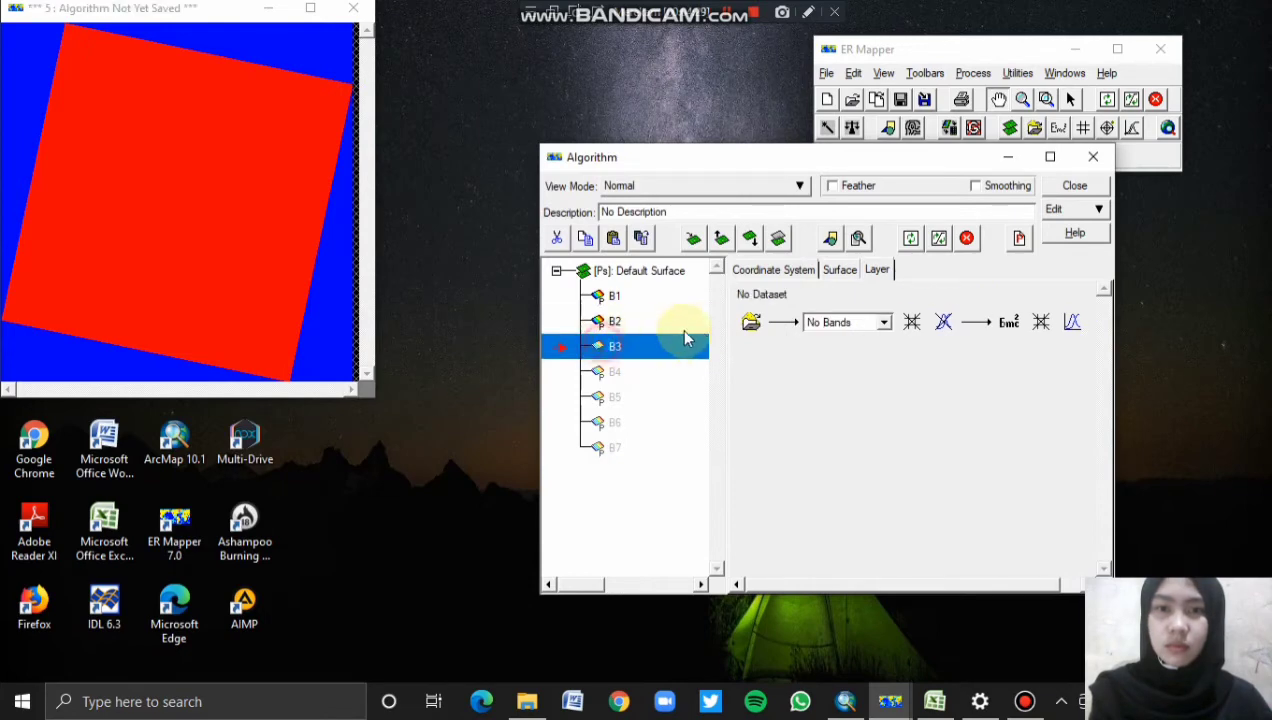
pyautogui.click(752, 321)
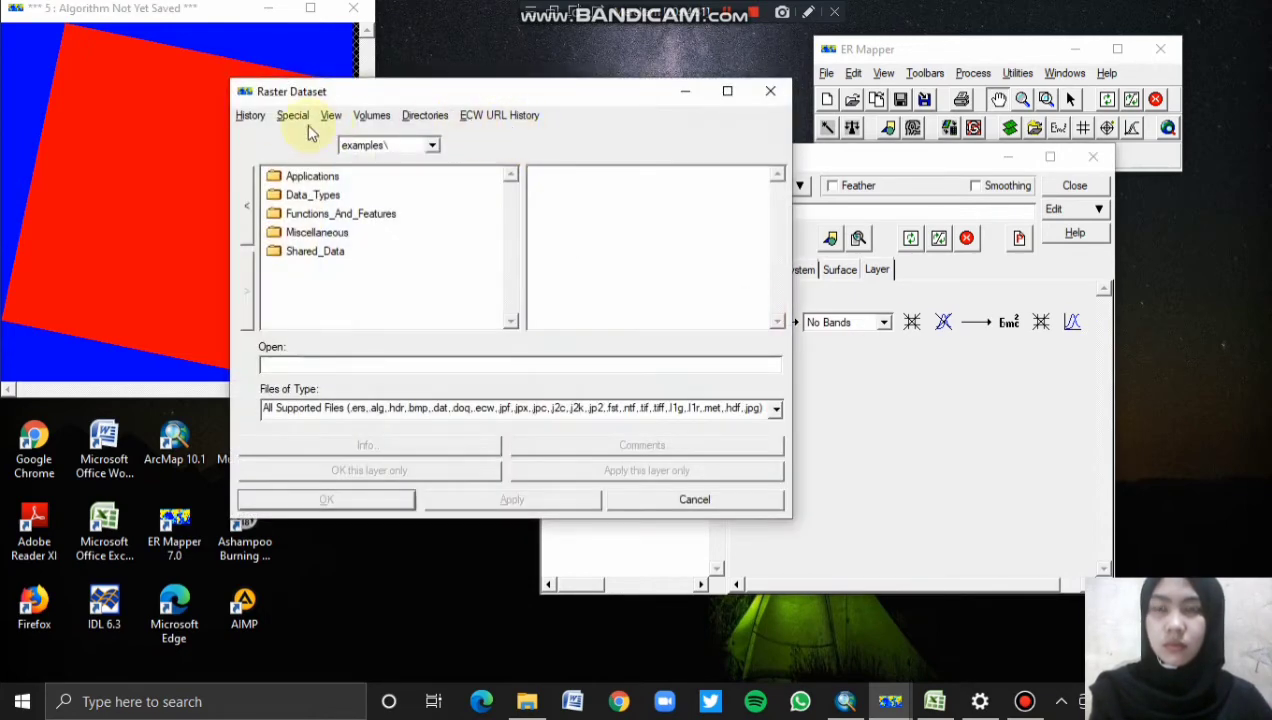
pyautogui.click(250, 115)
pyautogui.click(300, 151)
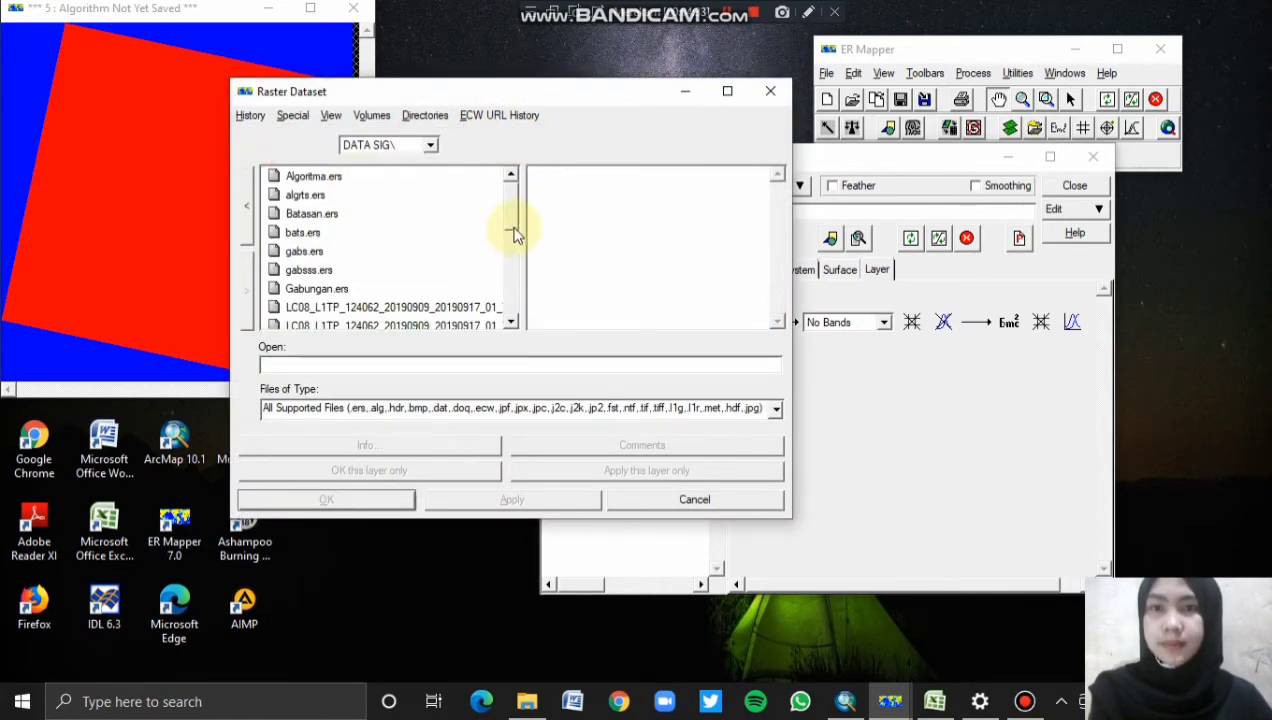
pyautogui.moveTo(507, 224); pyautogui.dragTo(511, 241)
pyautogui.click(460, 302)
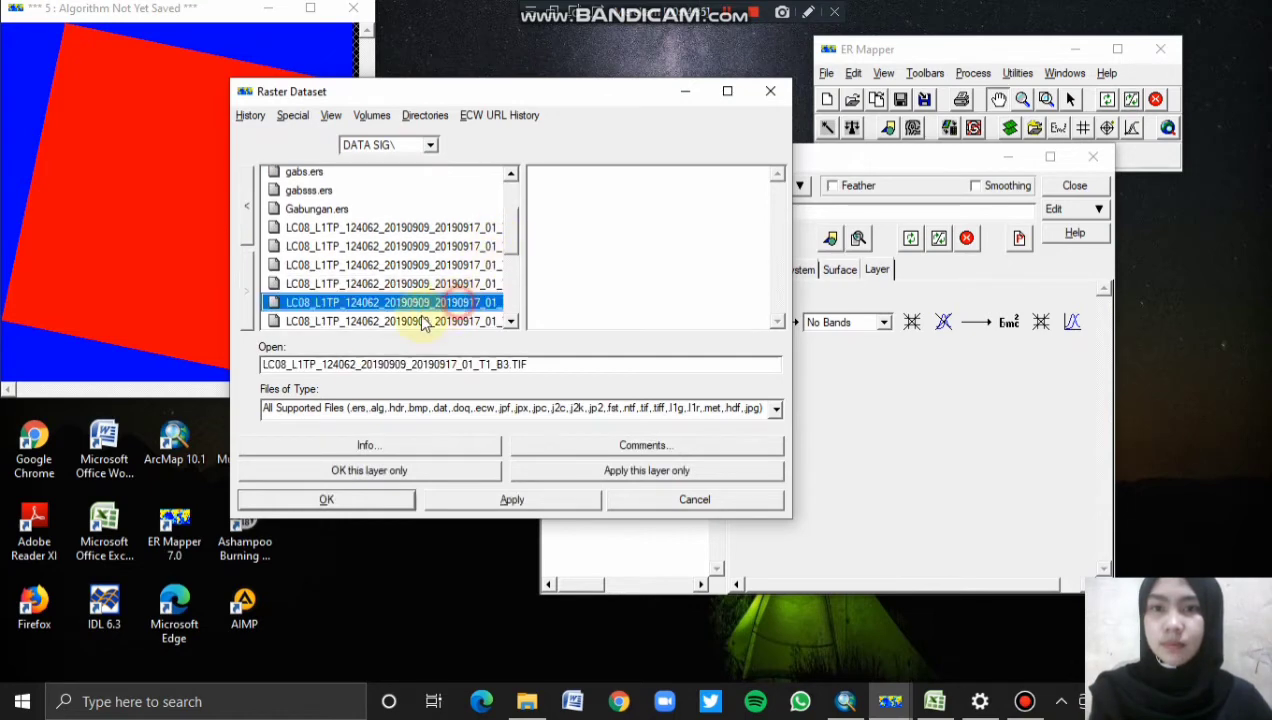
pyautogui.click(356, 476)
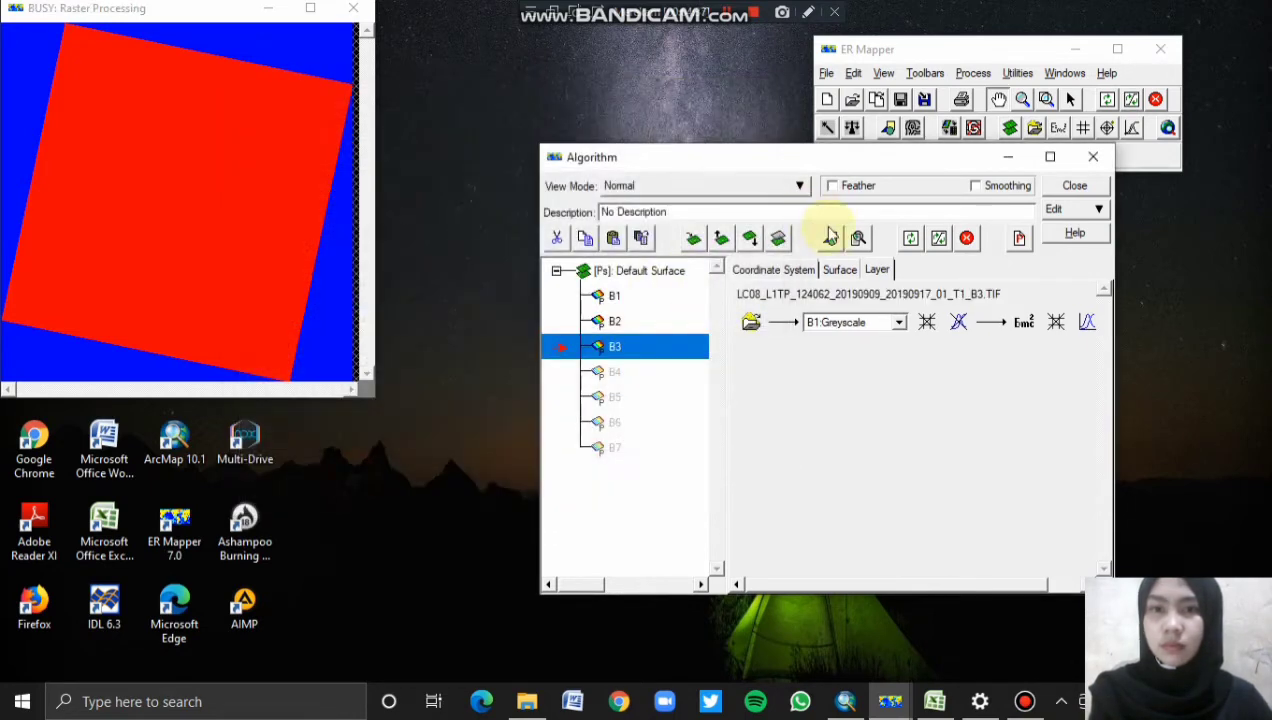
# Load LC08_L1TP_124062_20190909_20190917_01_T1_B4.TIF from the DATA SIG folder into layer B4 only.
pyautogui.click(612, 371)
pyautogui.click(751, 323)
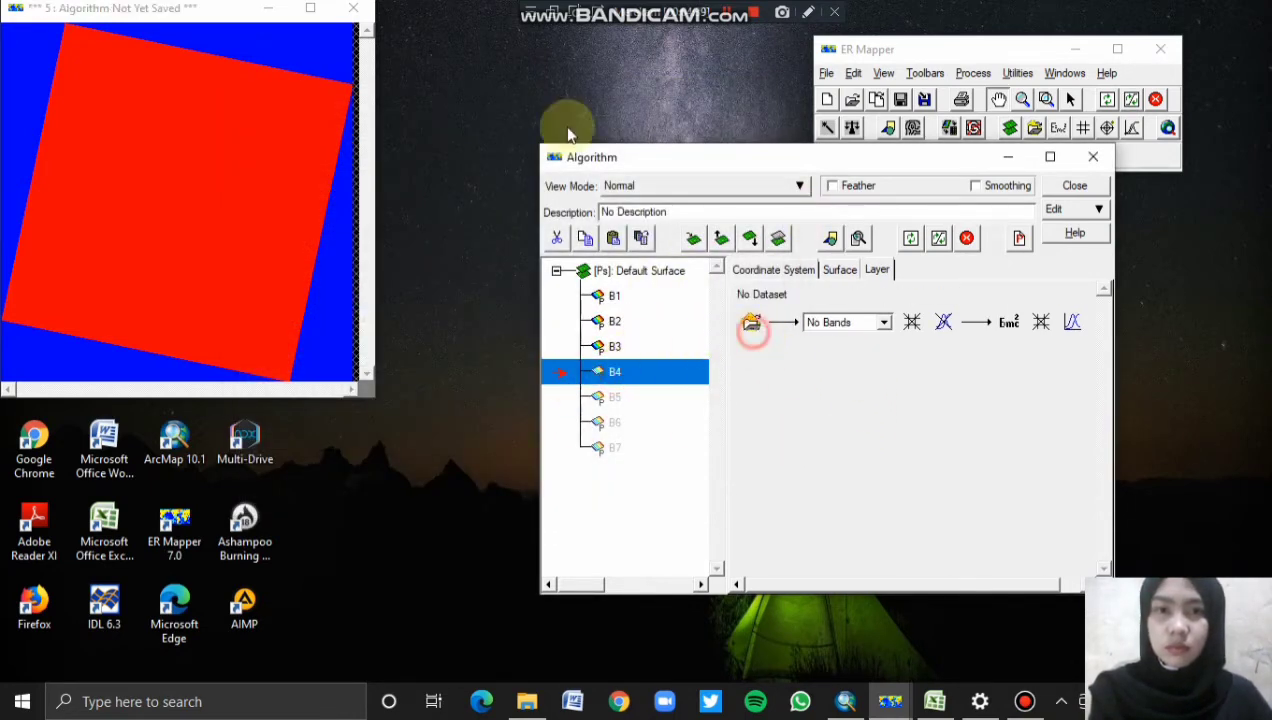
pyautogui.click(250, 115)
pyautogui.click(272, 153)
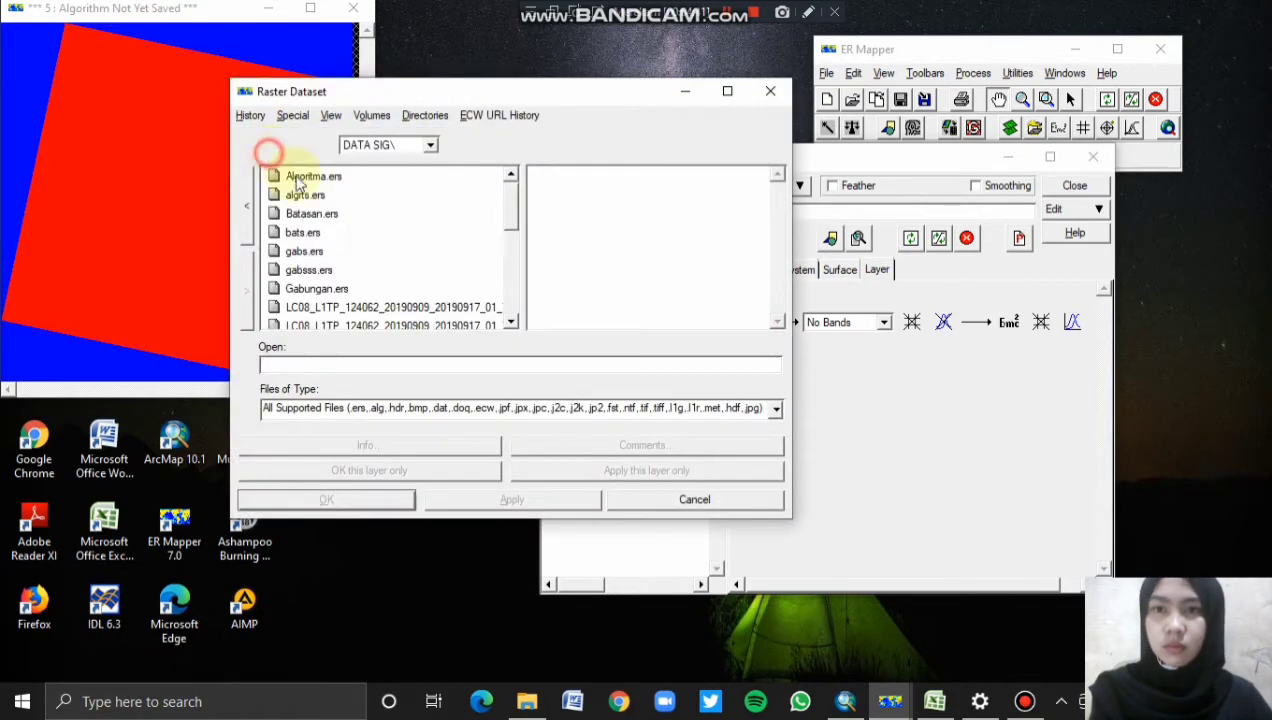
pyautogui.moveTo(514, 221); pyautogui.dragTo(505, 262)
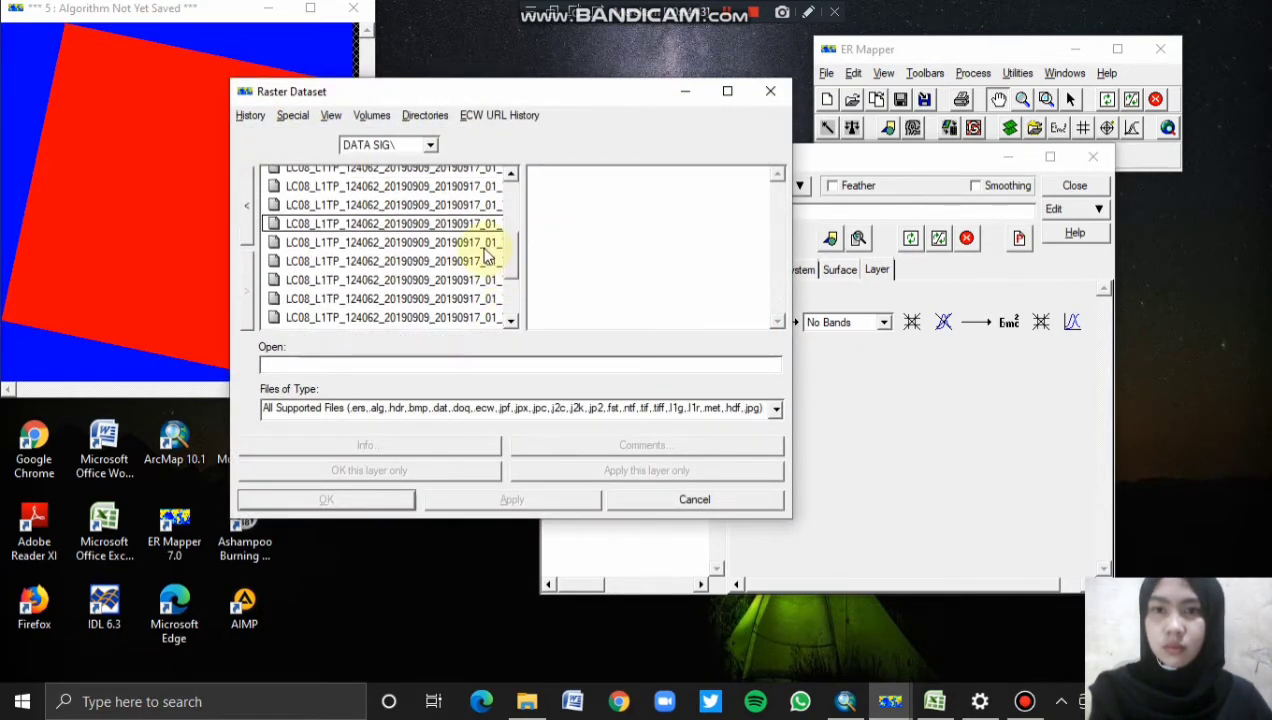
pyautogui.click(488, 243)
pyautogui.click(356, 470)
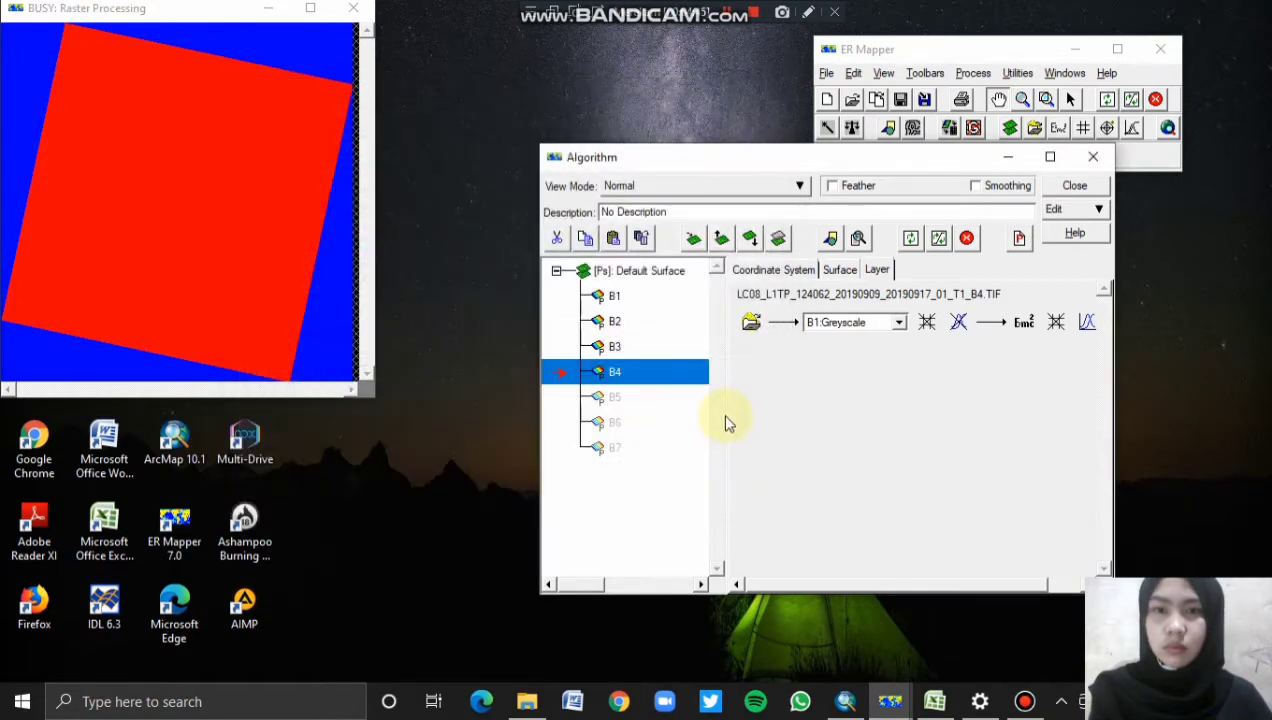
# Load LC08_L1TP_124062_20190909_20190917_01_T1_B5.TIF from the DATA SIG folder into layer B5 only.
pyautogui.click(603, 398)
pyautogui.click(751, 322)
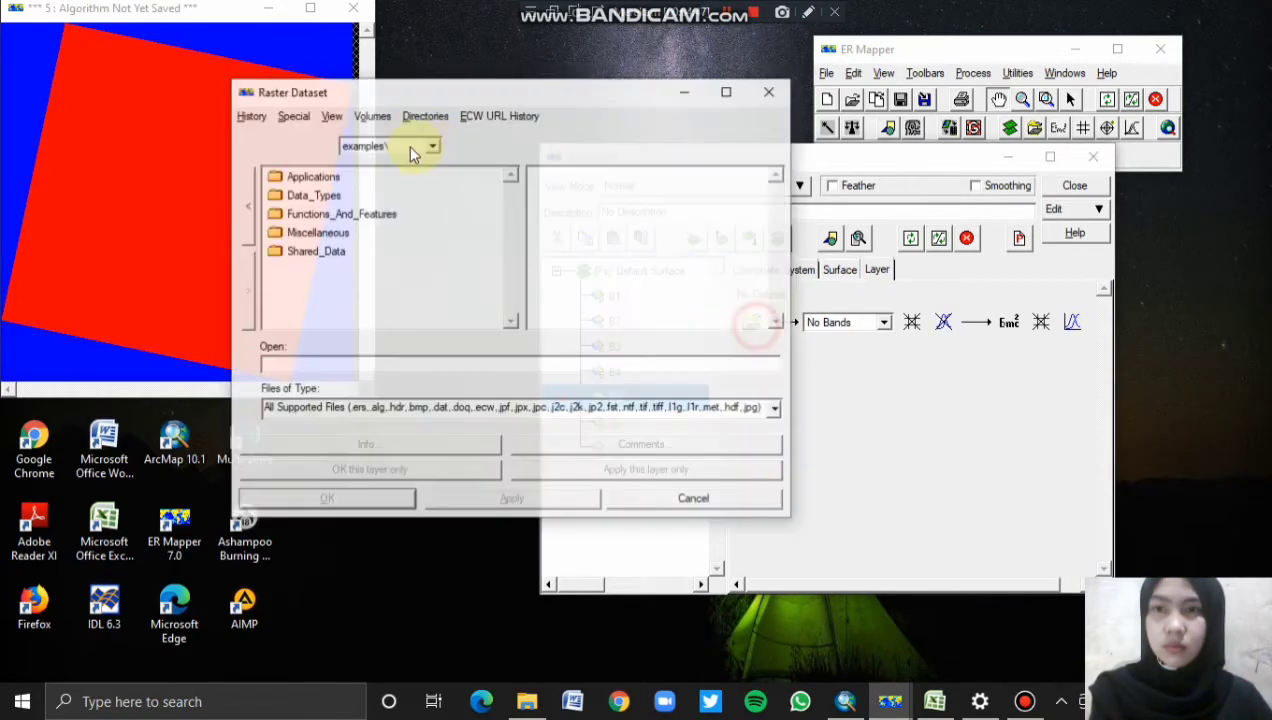
pyautogui.click(251, 117)
pyautogui.click(300, 151)
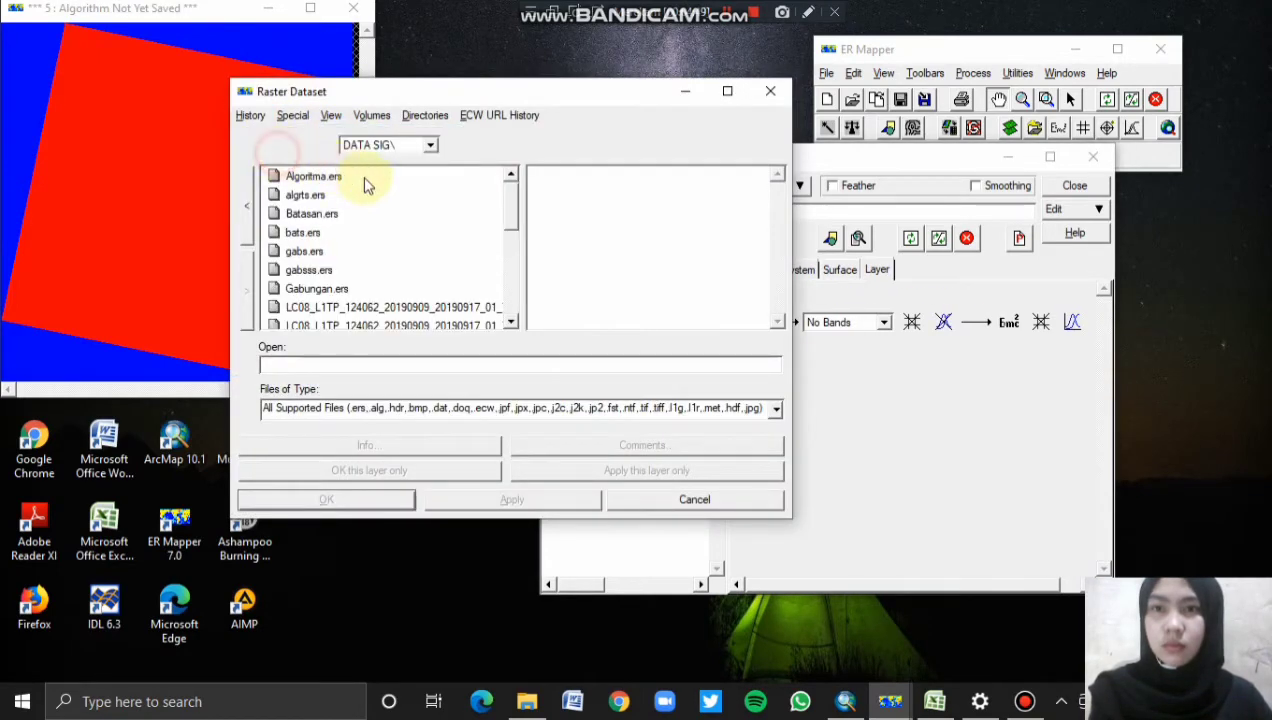
pyautogui.moveTo(514, 220); pyautogui.dragTo(511, 255)
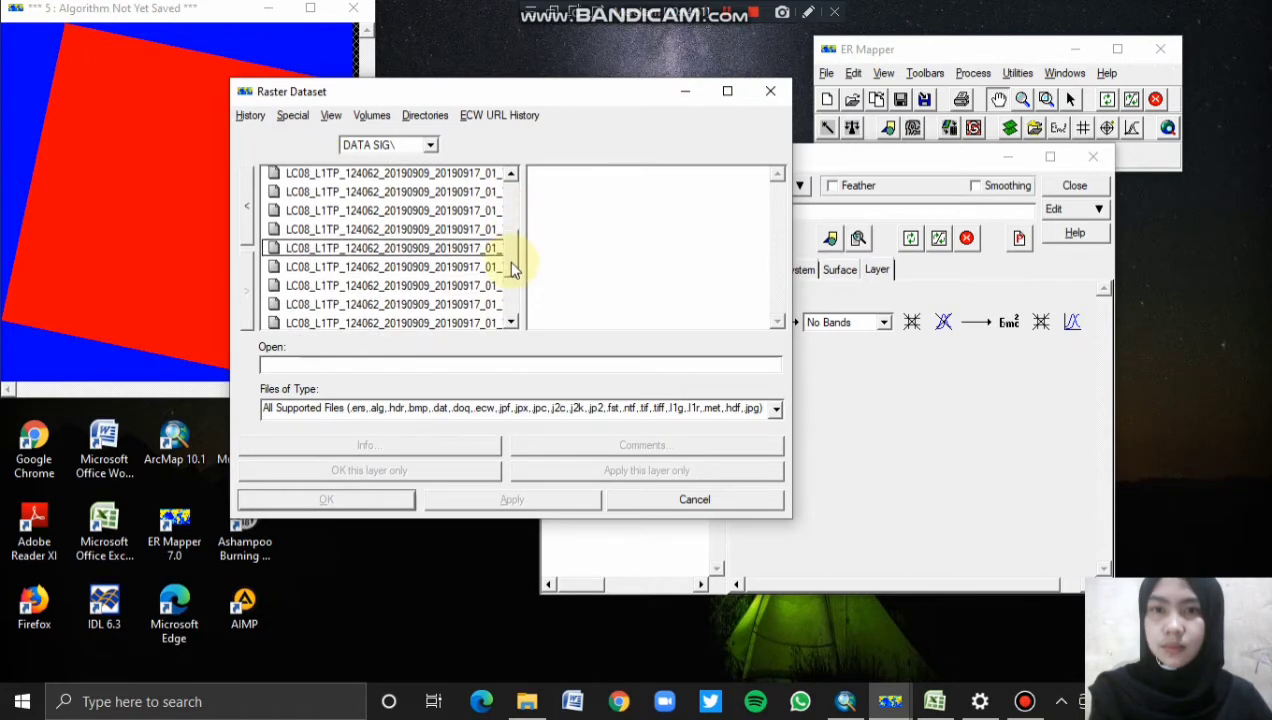
pyautogui.click(489, 264)
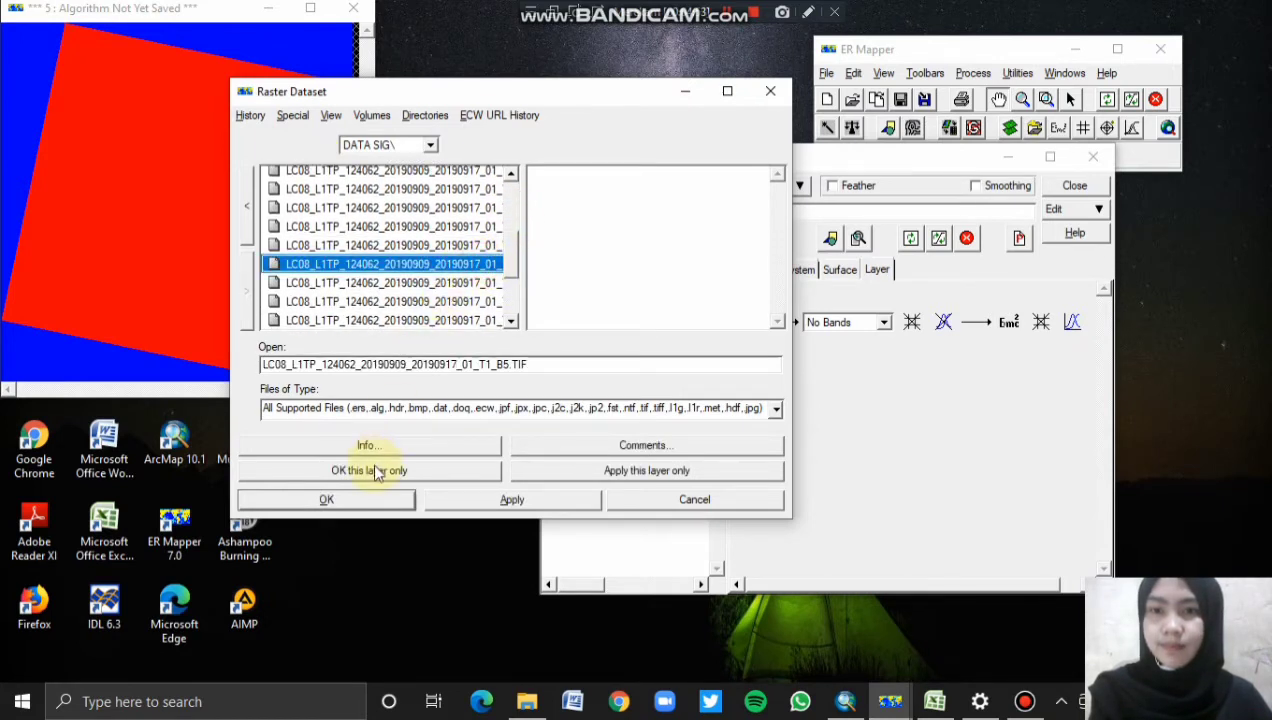
pyautogui.click(376, 473)
# Load LC08_L1TP_124062_20190909_20190917_01_T1_B6.TIF from the DATA SIG folder into layer B6 only.
pyautogui.click(619, 422)
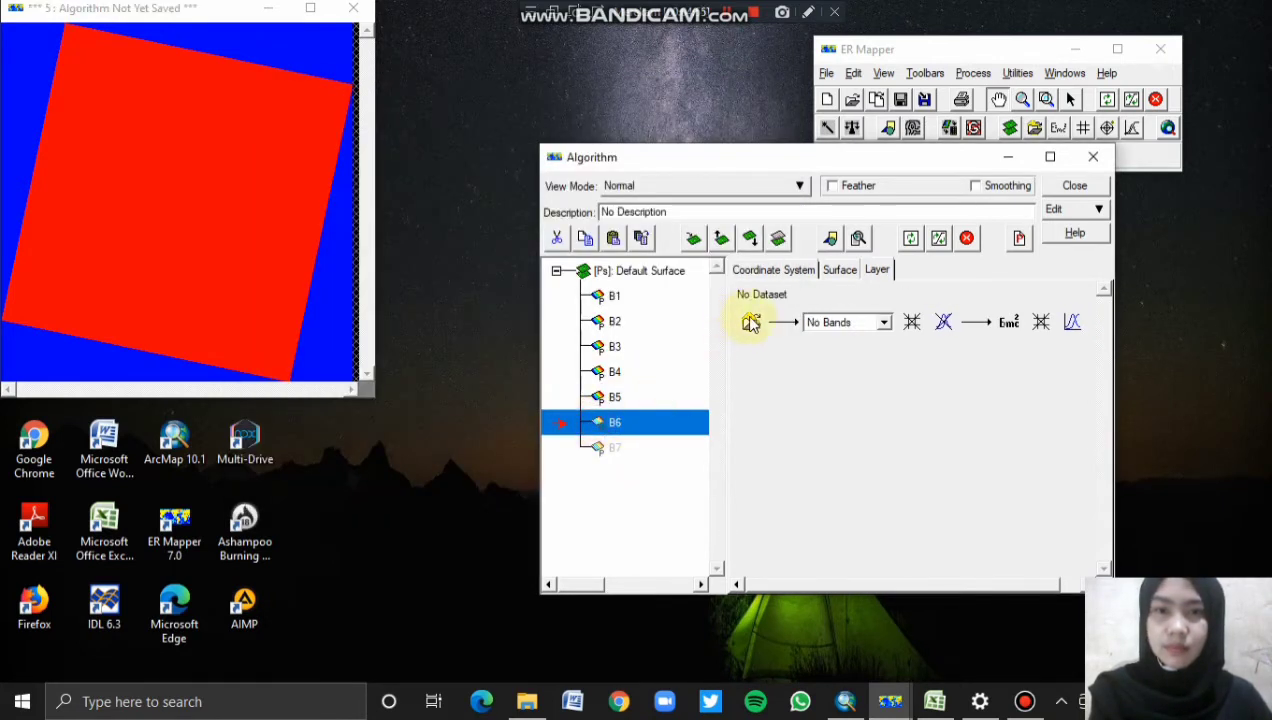
pyautogui.click(751, 322)
pyautogui.click(250, 115)
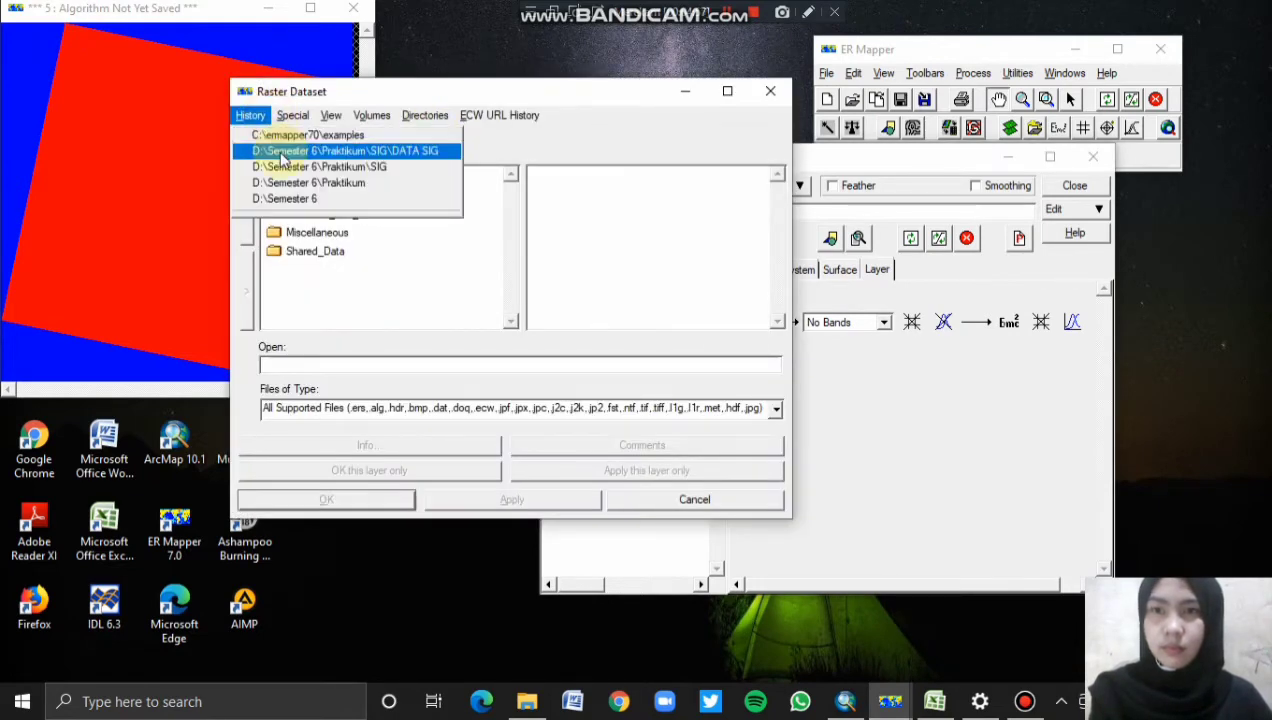
pyautogui.click(283, 154)
pyautogui.moveTo(514, 210); pyautogui.dragTo(500, 250)
pyautogui.click(488, 237)
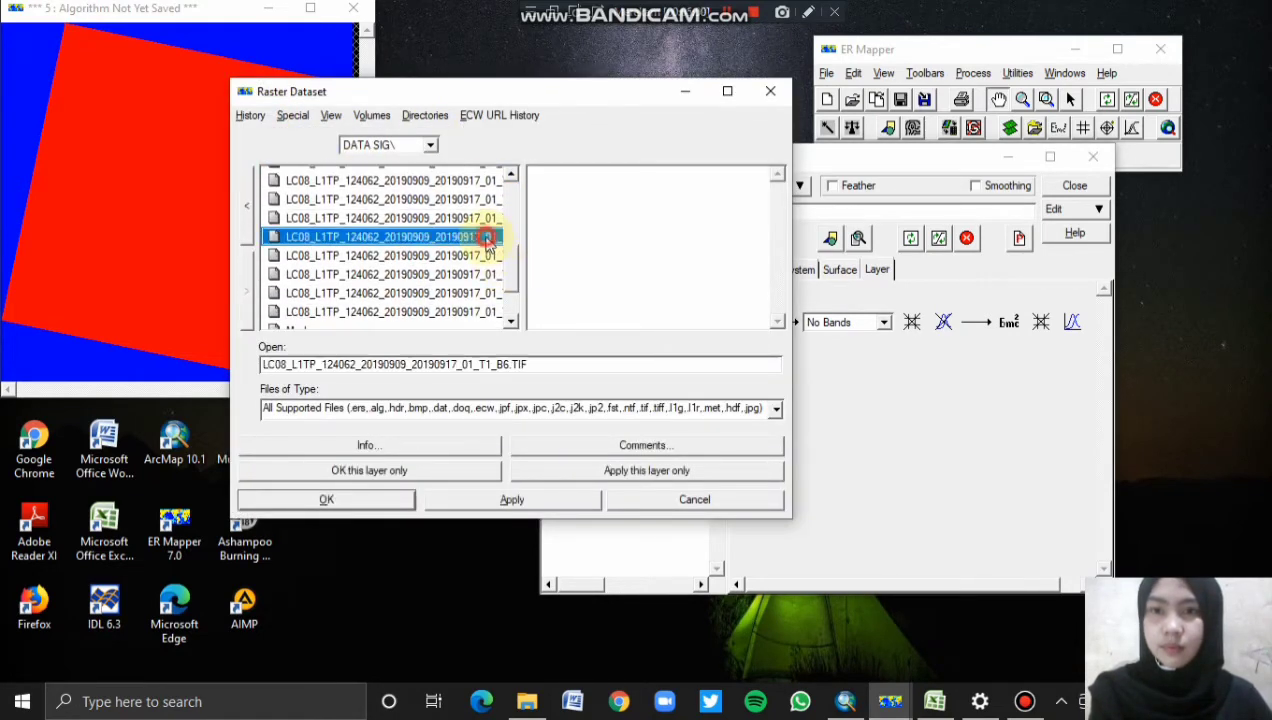
pyautogui.click(377, 472)
# Load LC08_L1TP_124062_20190909_20190917_01_T1_B7.TIF from the DATA SIG folder into layer B7 only and dismiss the Batch Engine Script Control window.
pyautogui.click(603, 446)
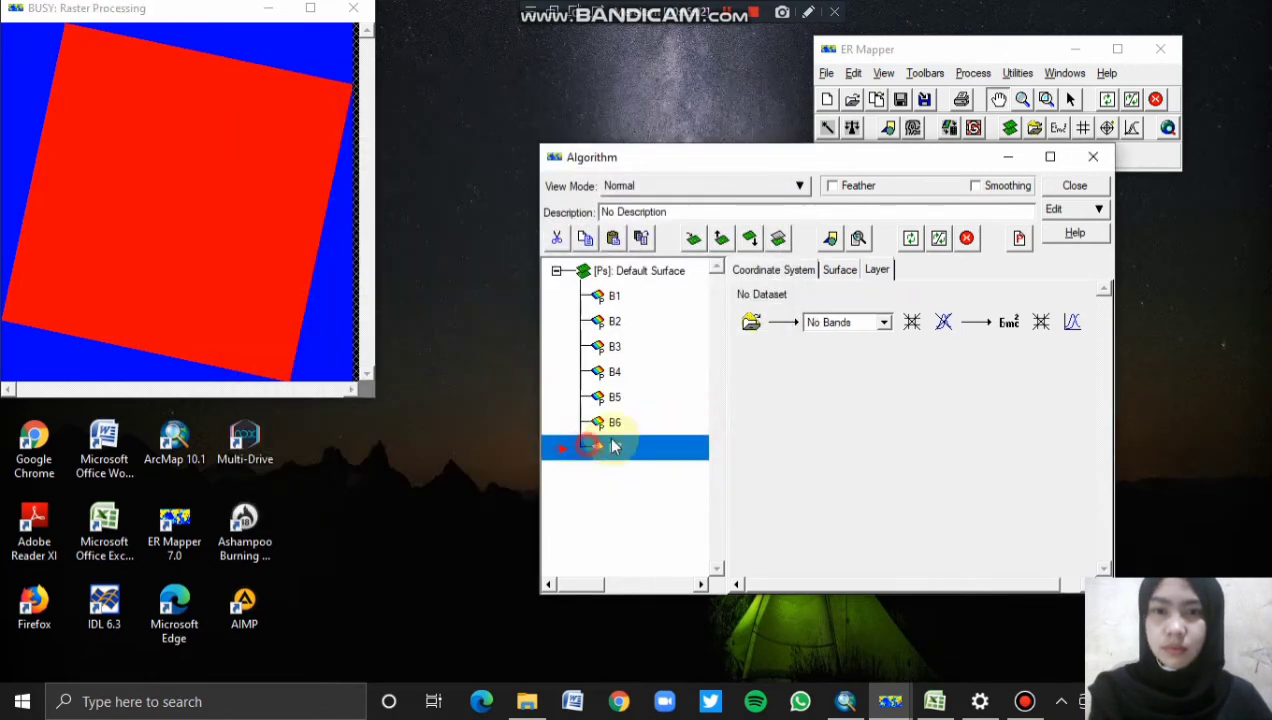
pyautogui.click(752, 324)
pyautogui.click(254, 117)
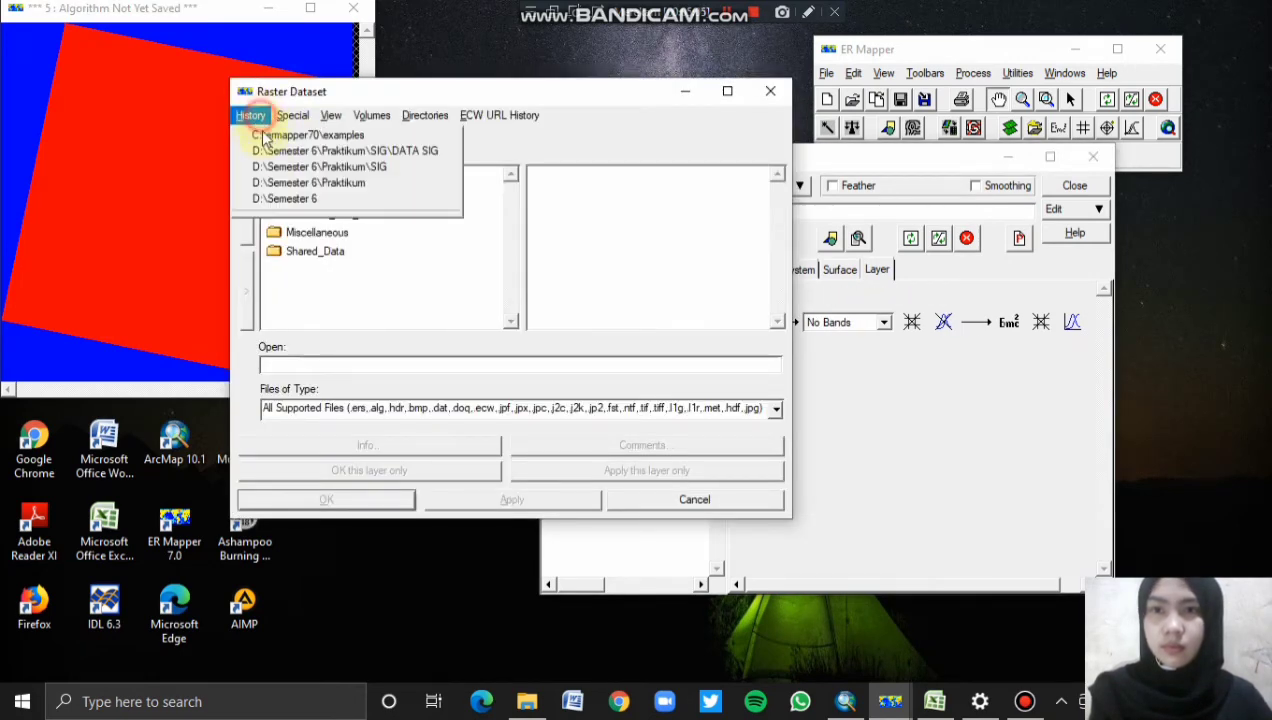
pyautogui.click(300, 150)
pyautogui.moveTo(508, 214); pyautogui.dragTo(521, 300)
pyautogui.click(485, 226)
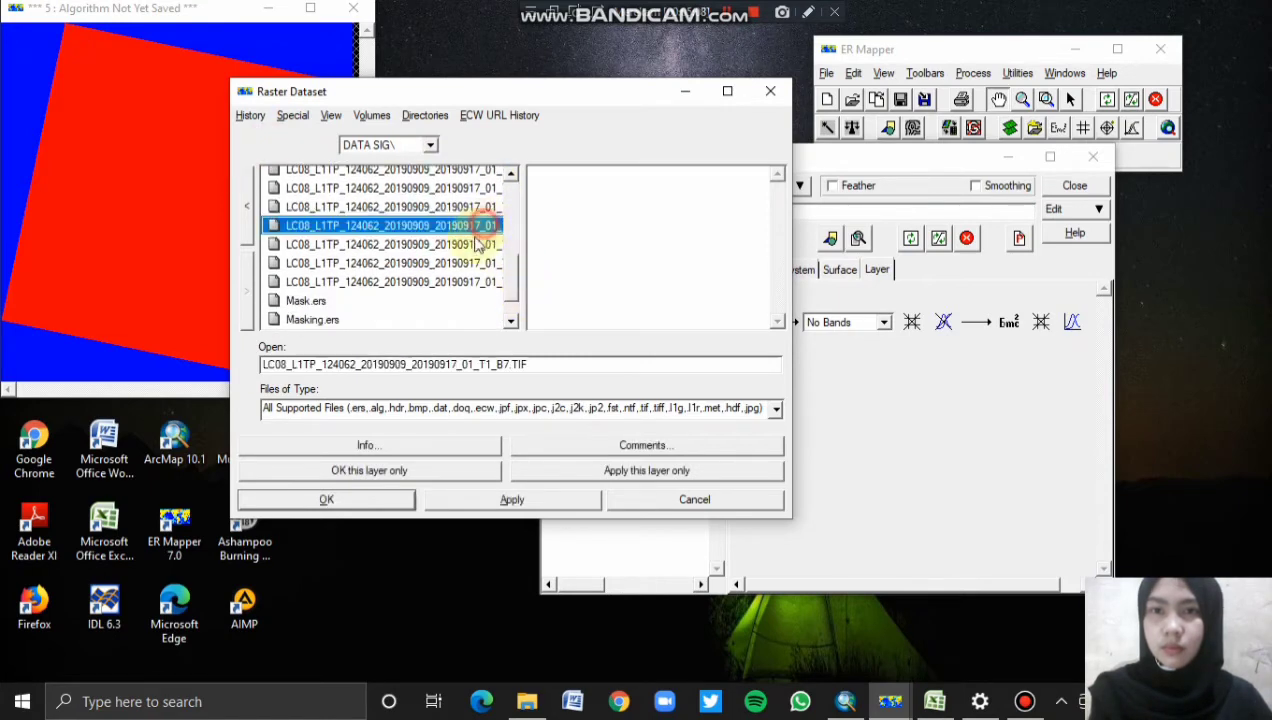
pyautogui.click(400, 470)
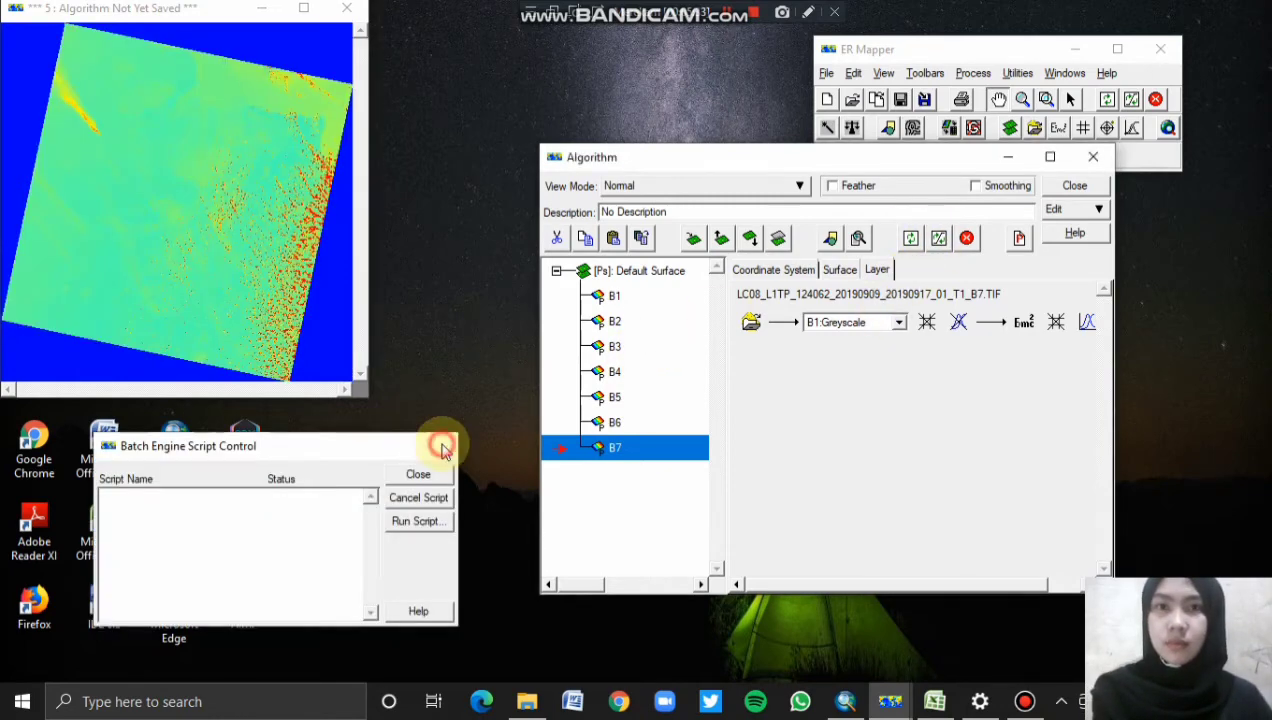
pyautogui.click(444, 446)
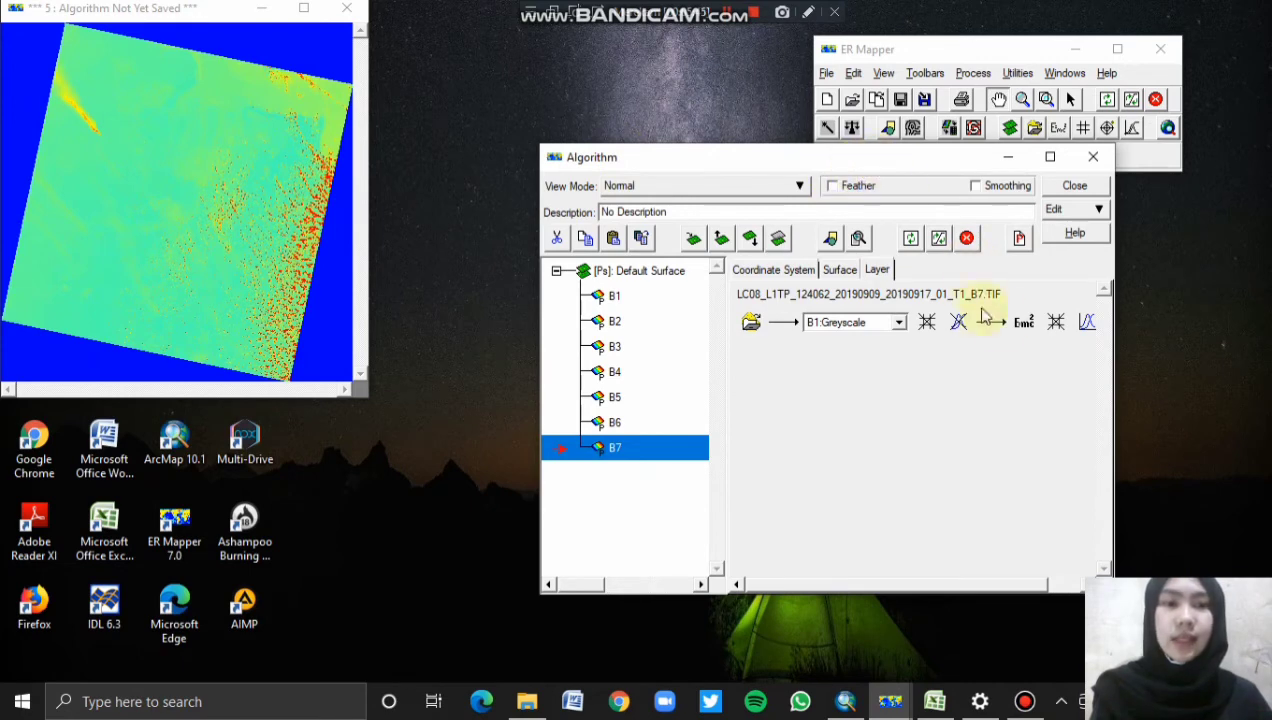
# Open layer B7's formula for editing, then switch to the Excel workbook and copy the reflectance formula in cell O45 of Sheet1.
pyautogui.click(1030, 329)
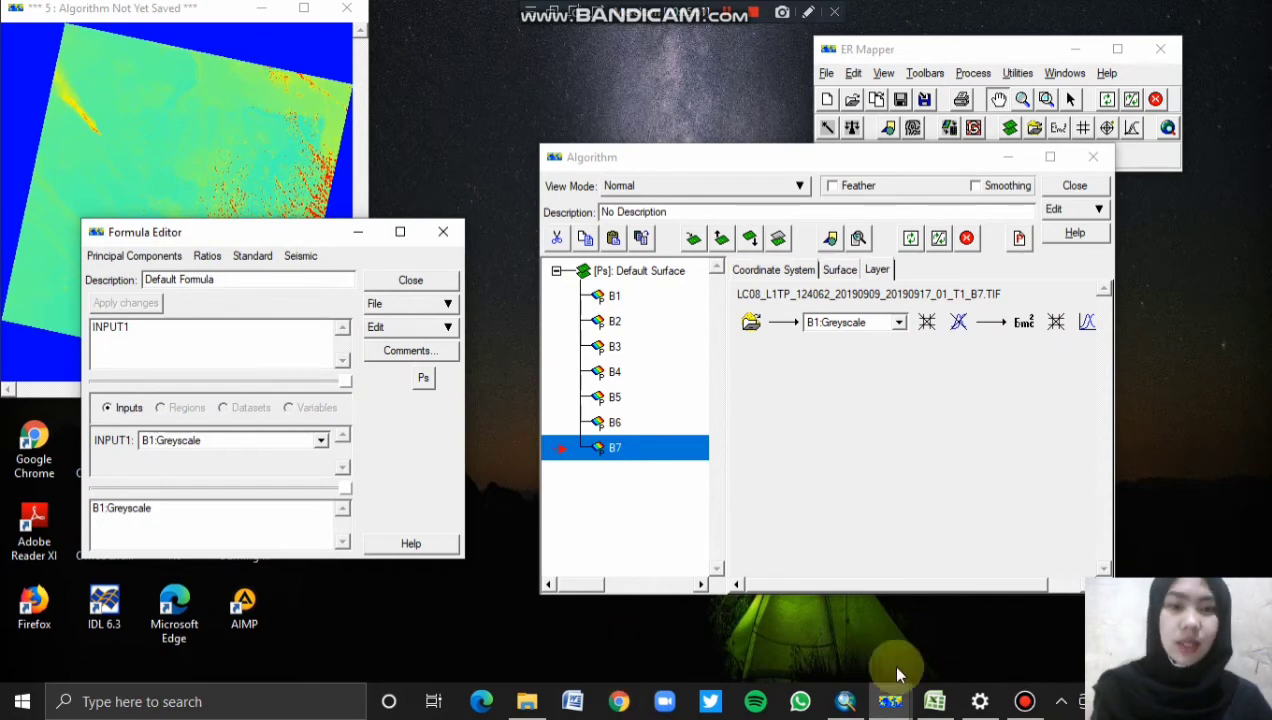
pyautogui.click(937, 703)
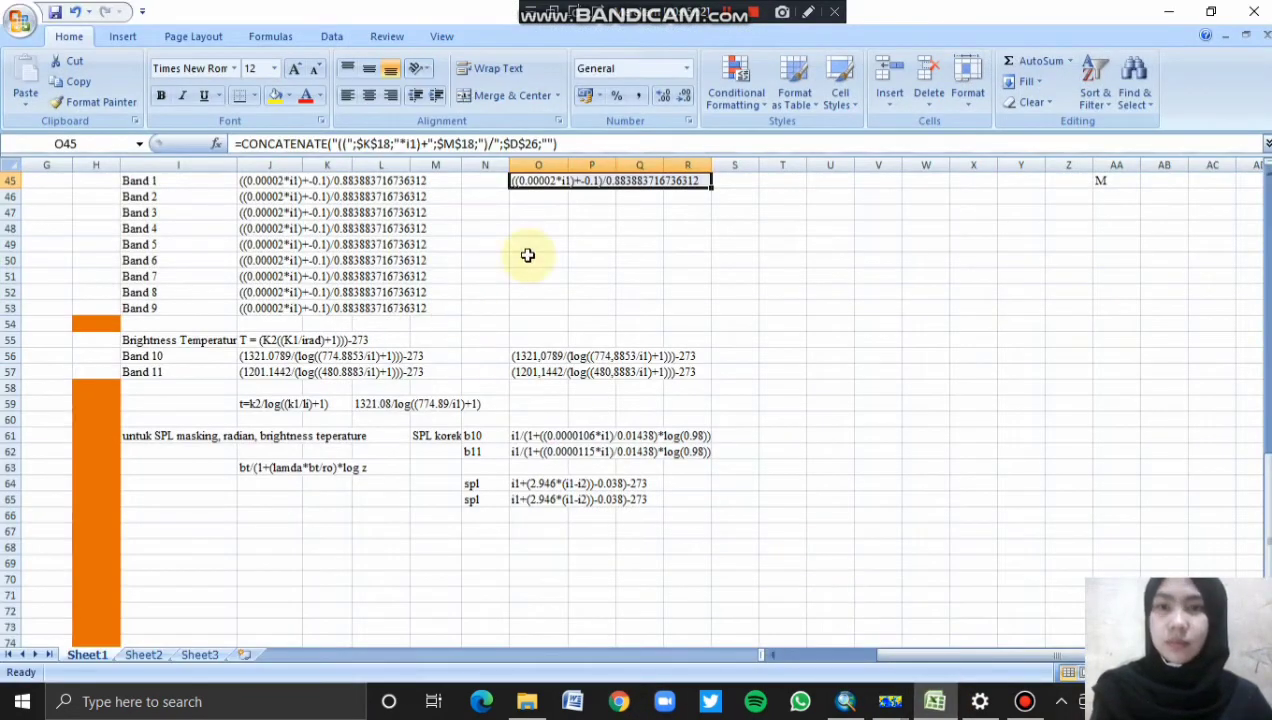
pyautogui.scroll(3, 690, 285)
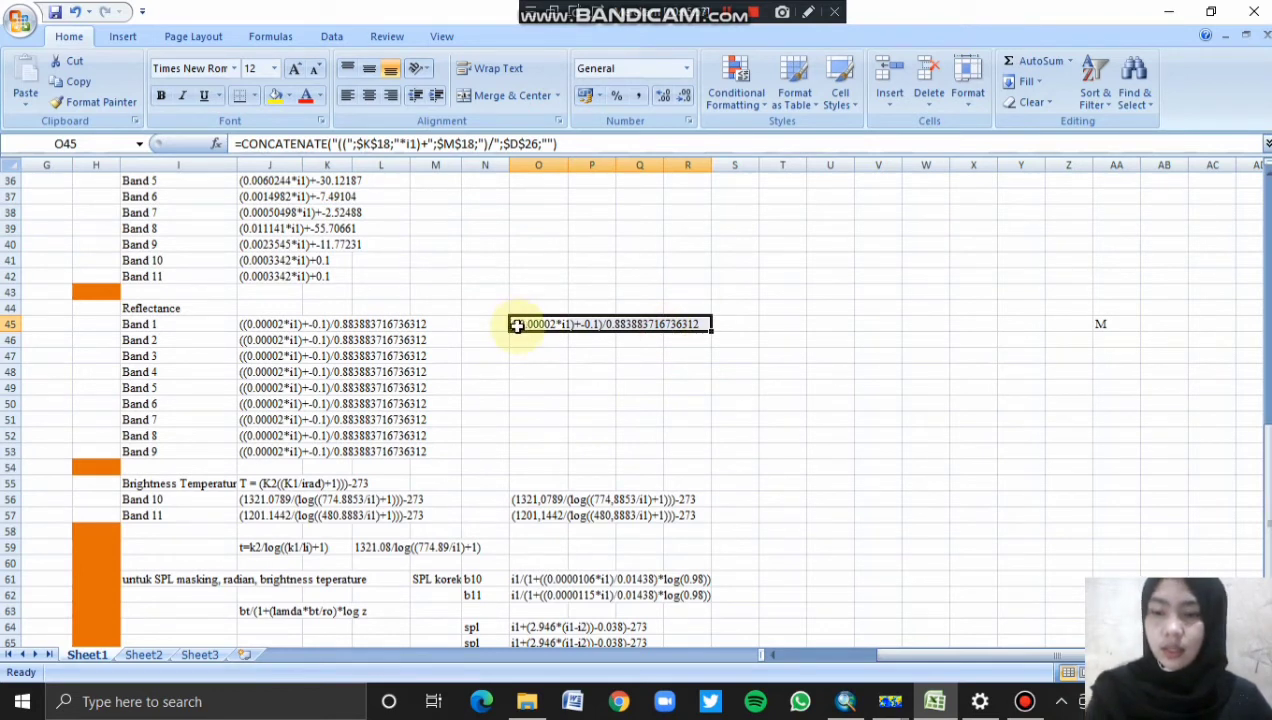
pyautogui.hotkey('ctrl', 'c')
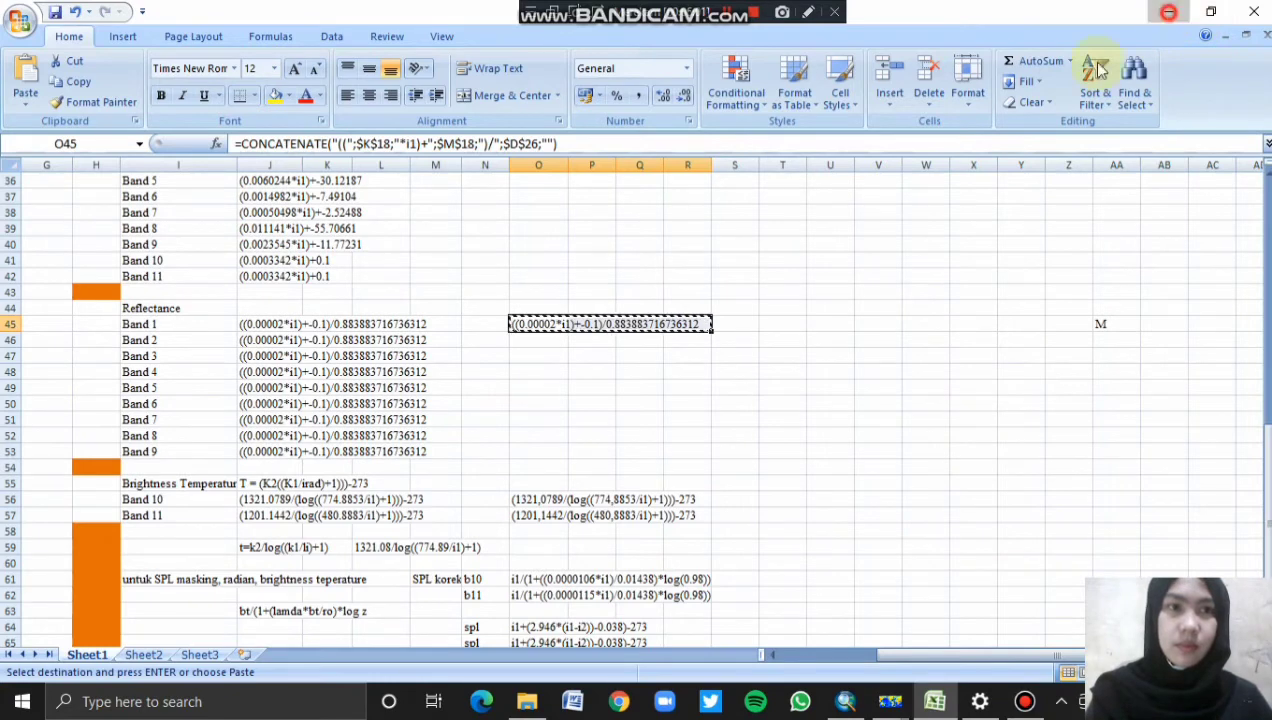
# Return to ER Mapper, replace layer B7's formula with the copied ((0.00002*i1)+-0.1)/0.883883716736312 and apply the change.
pyautogui.click(1168, 11)
pyautogui.doubleClick(93, 330)
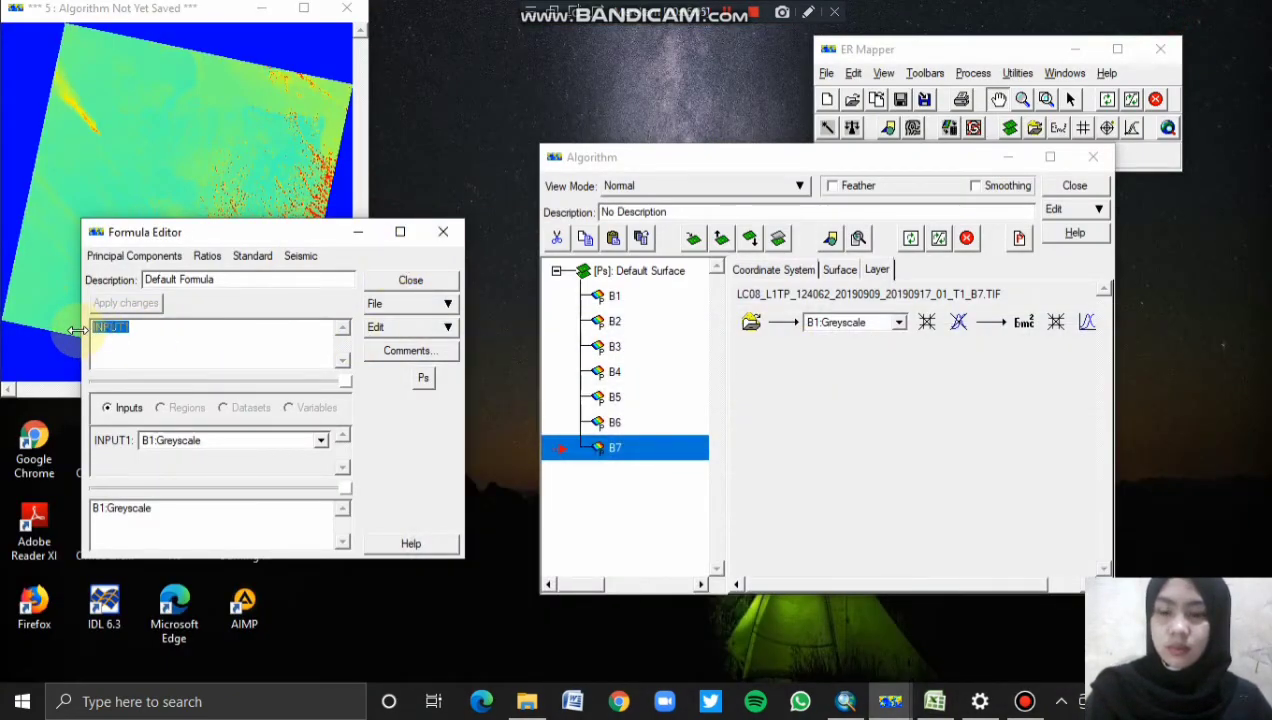
pyautogui.hotkey('ctrl', 'v')
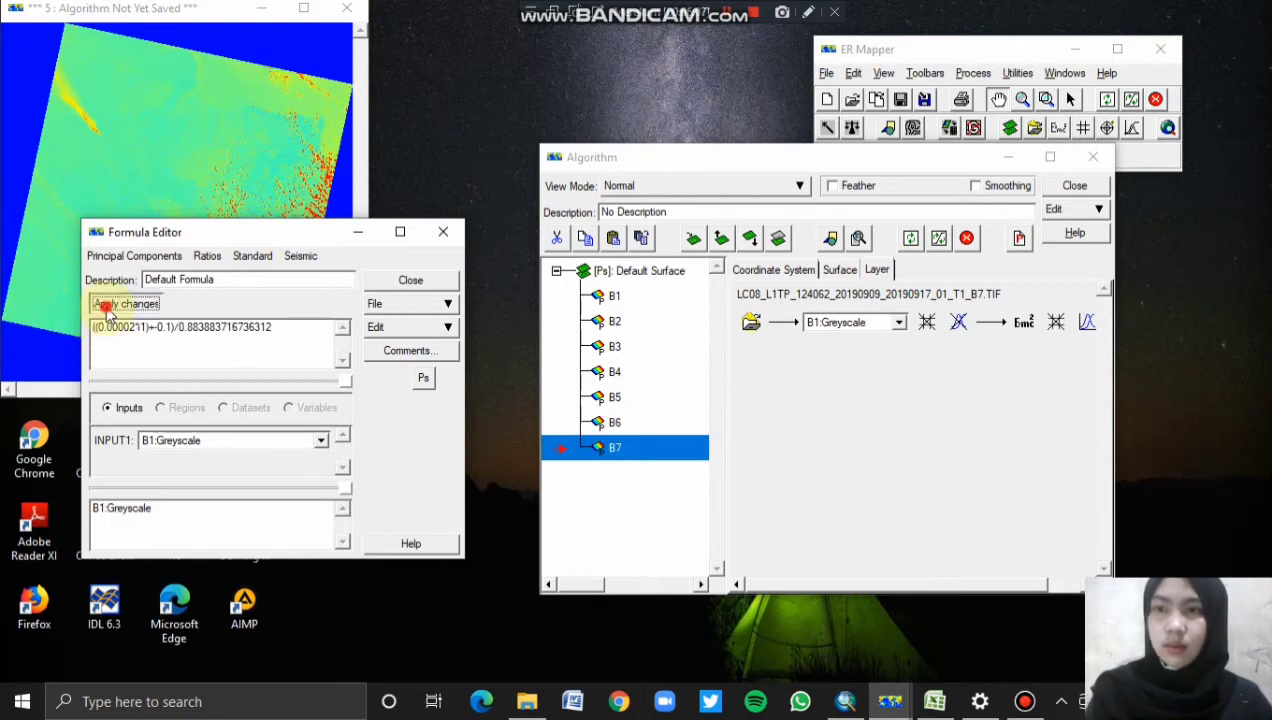
pyautogui.click(105, 302)
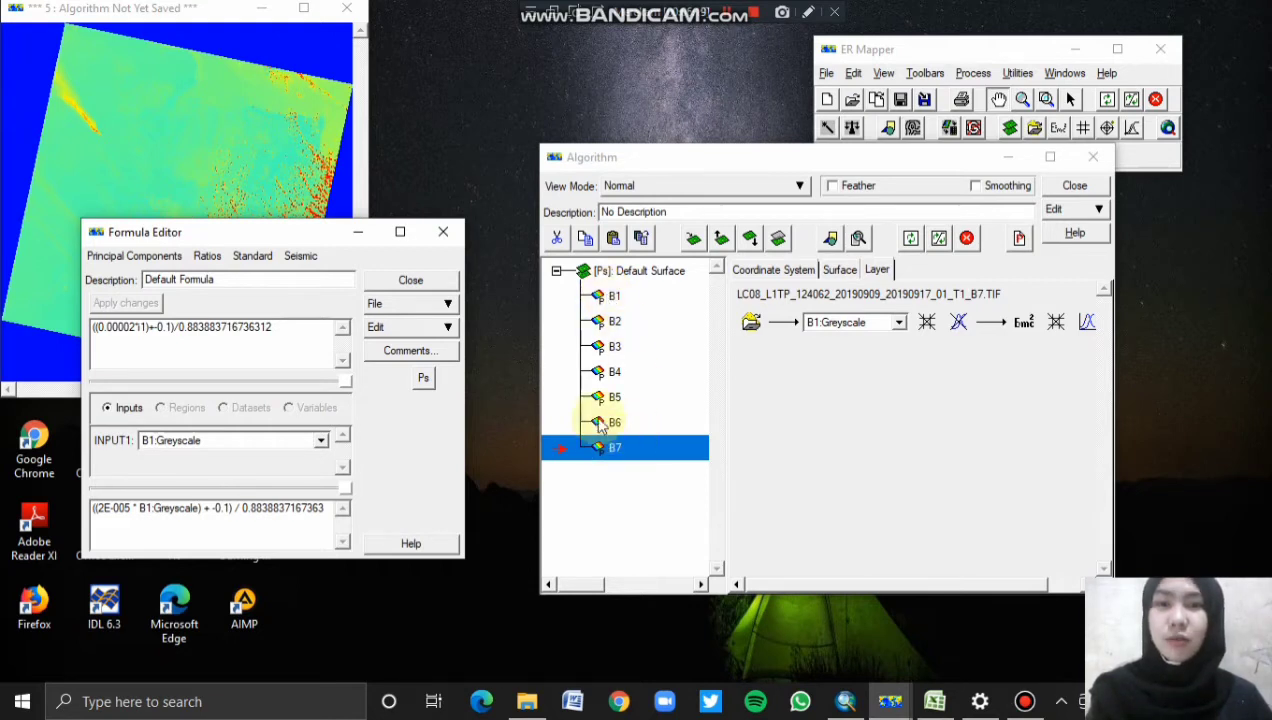
# Replace layer B1's formula with the copied ((0.00002*i1)+-0.1)/0.883883716736312 and apply the change.
pyautogui.click(610, 296)
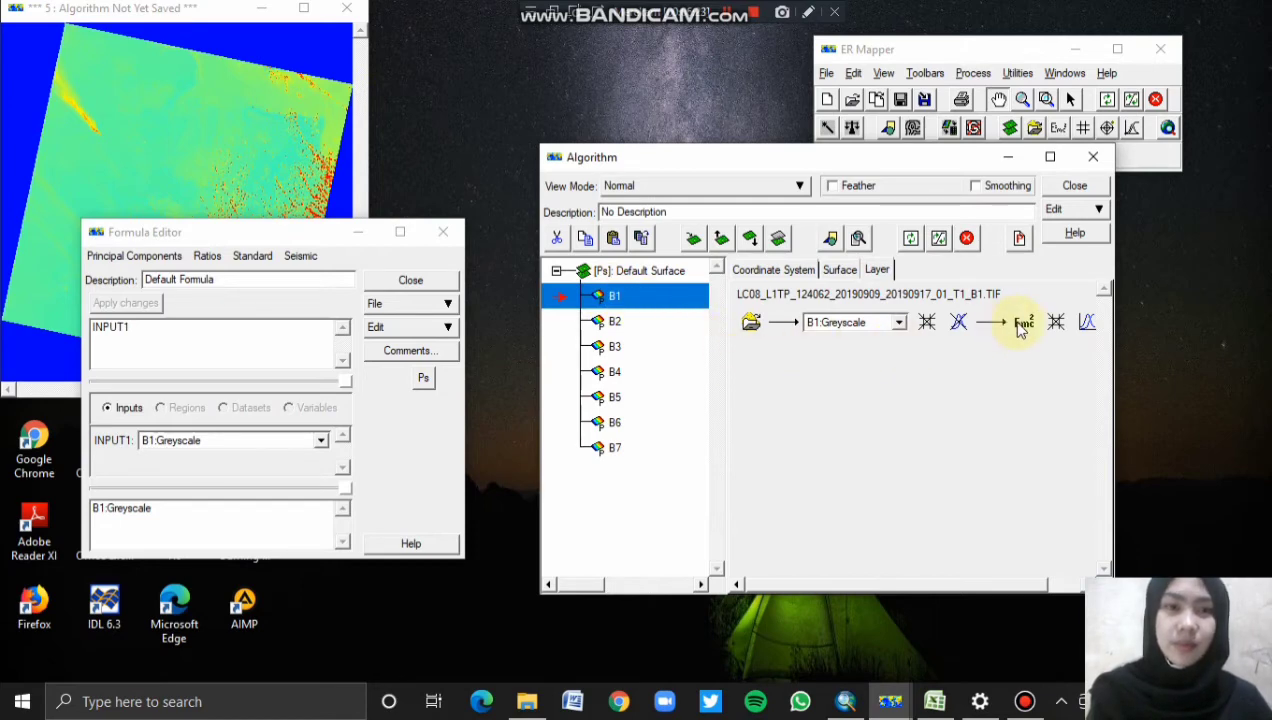
pyautogui.moveTo(148, 332); pyautogui.dragTo(55, 336)
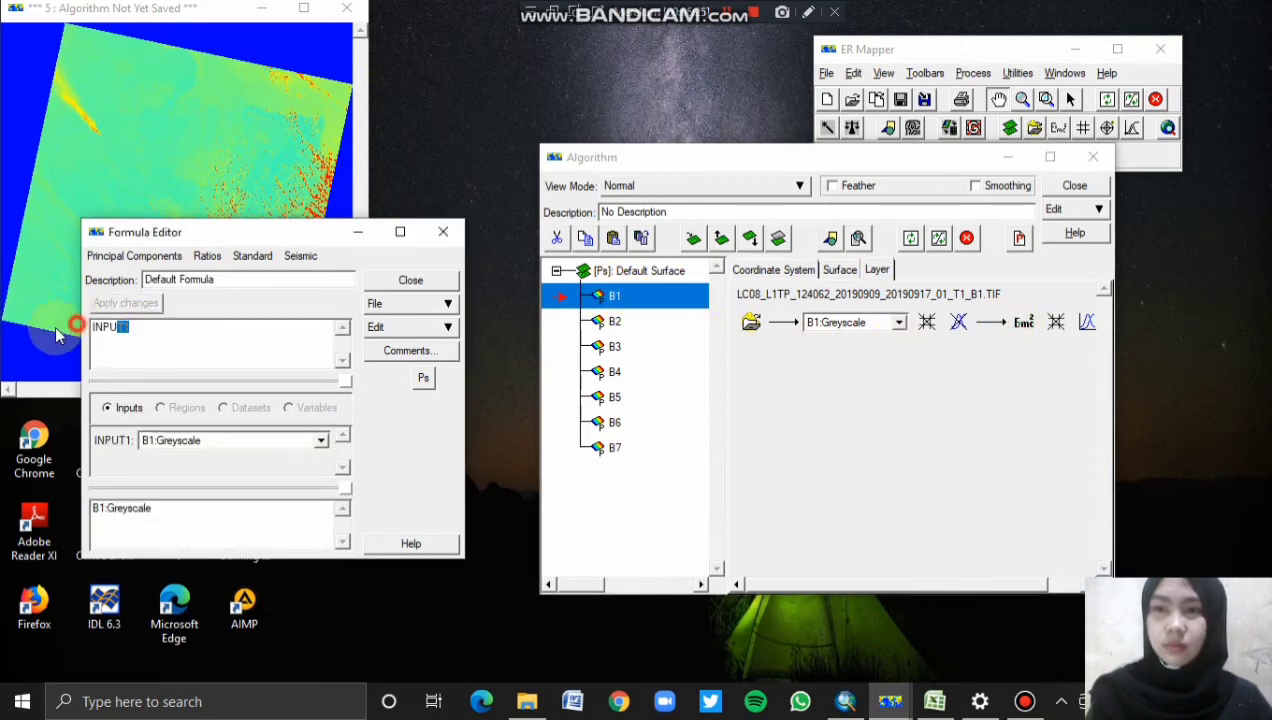
pyautogui.click(40, 324)
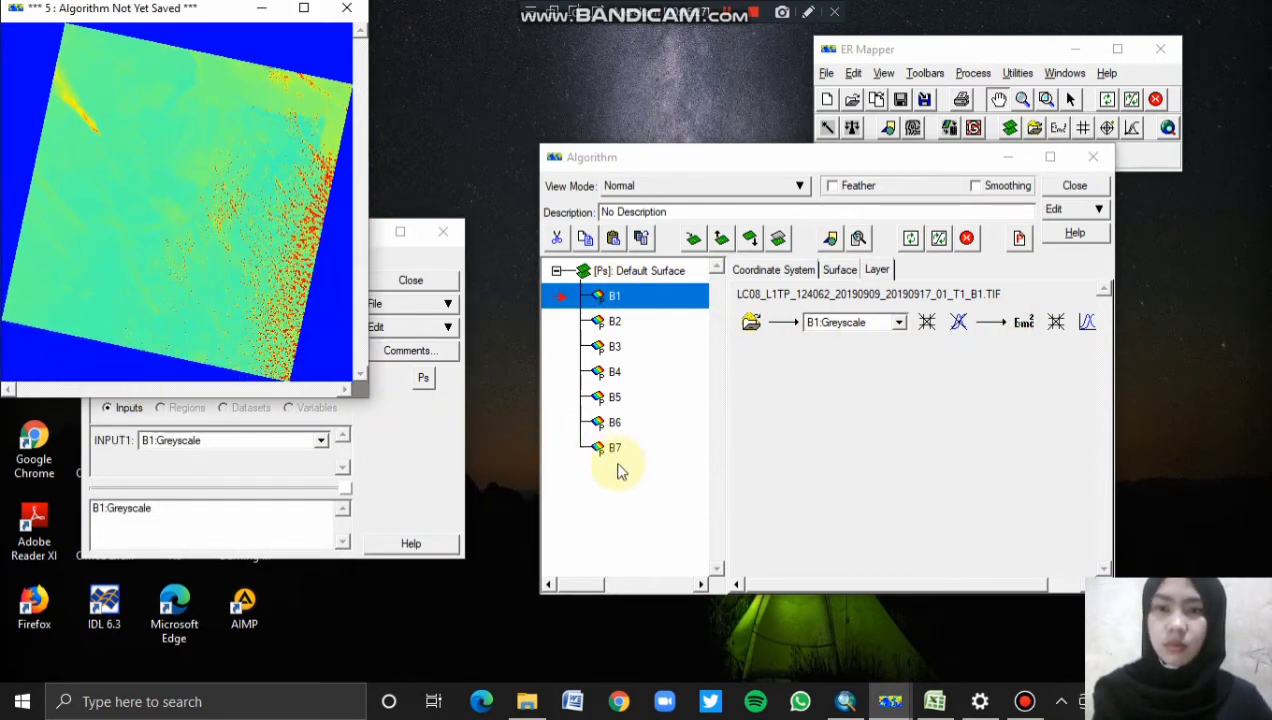
pyautogui.click(660, 414)
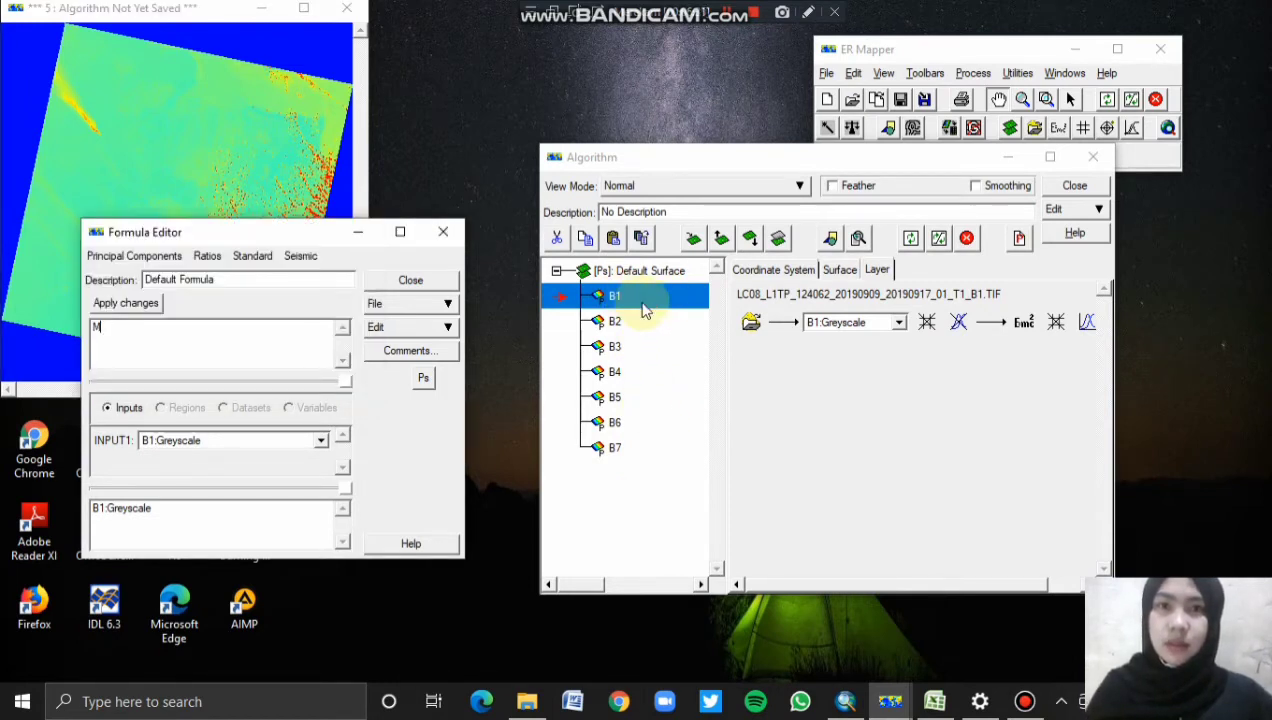
pyautogui.moveTo(172, 326); pyautogui.dragTo(36, 320)
pyautogui.hotkey('ctrl', 'v')
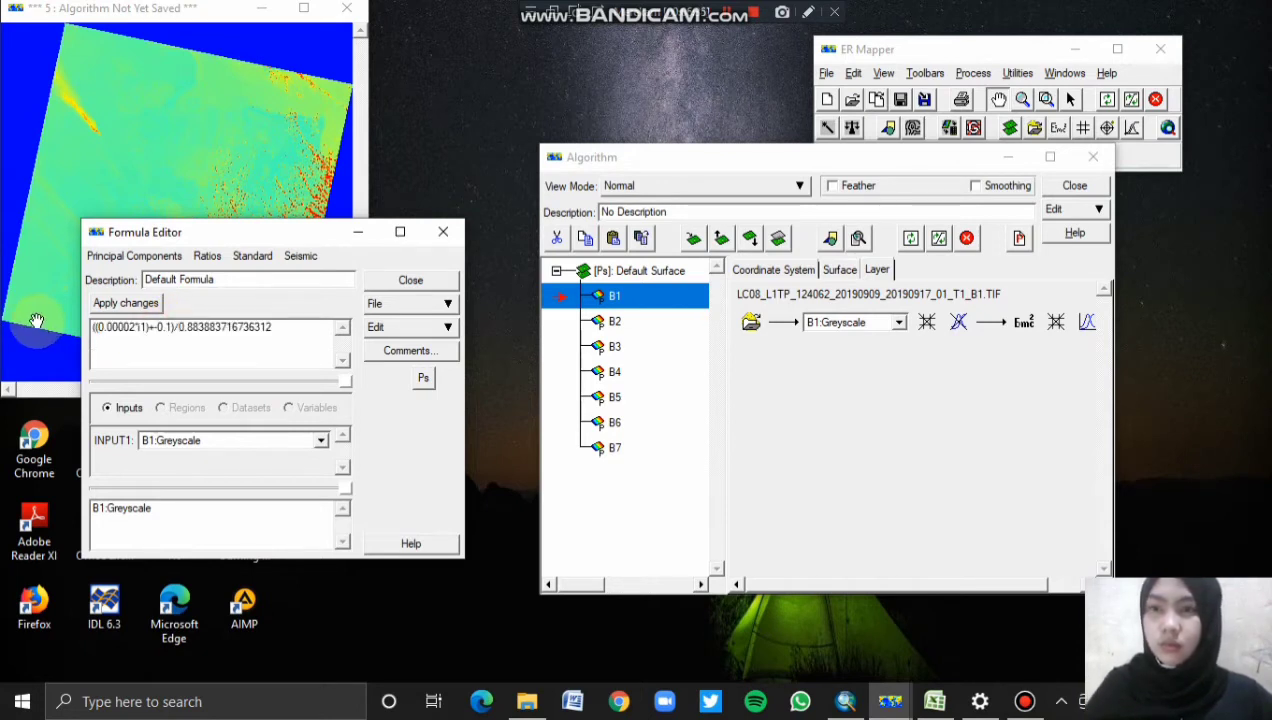
pyautogui.click(115, 310)
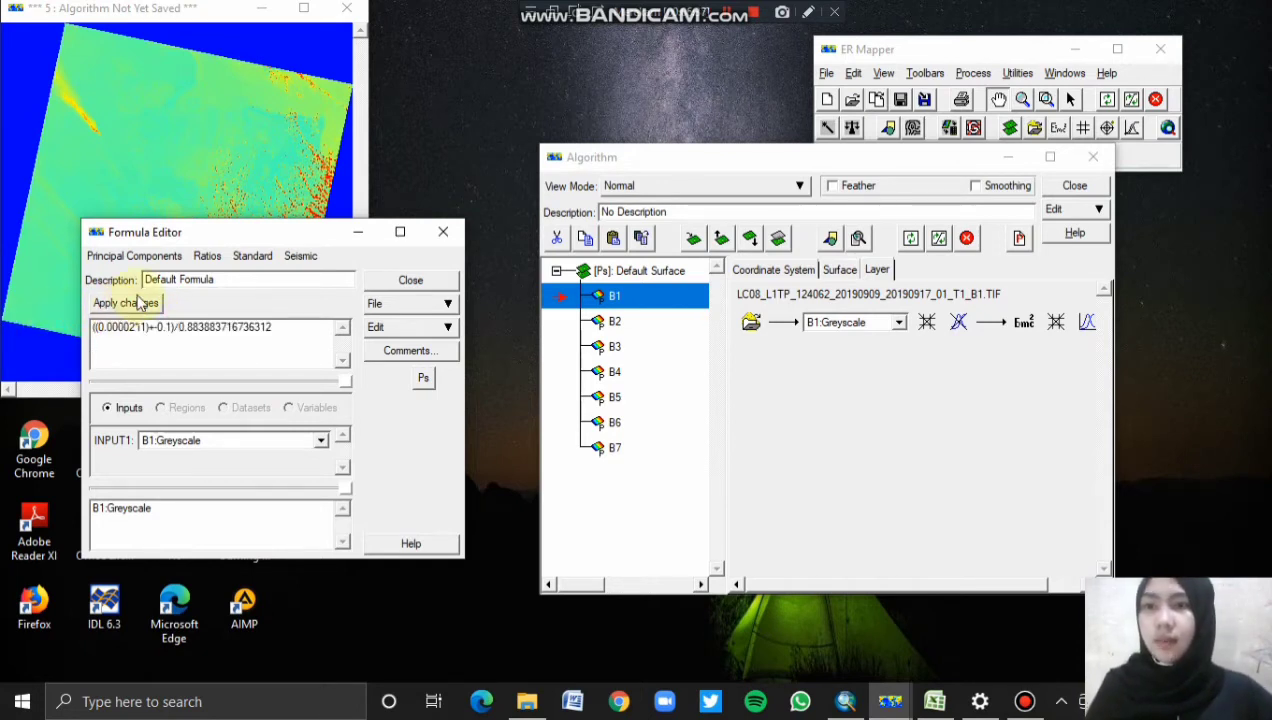
pyautogui.click(140, 303)
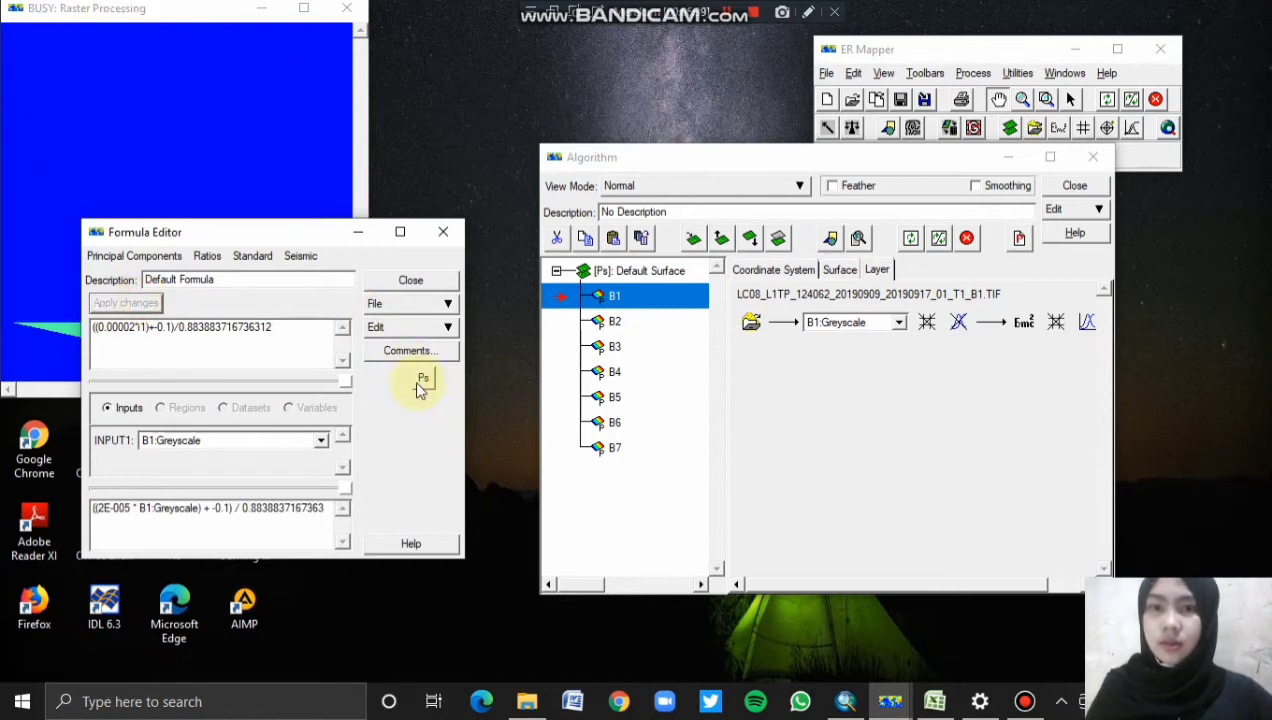
# Move to layer B2, replace its INPUT1 formula with ((0.00002*i1)+-0.1)/0.883883716736312 and apply the change.
pyautogui.click(423, 377)
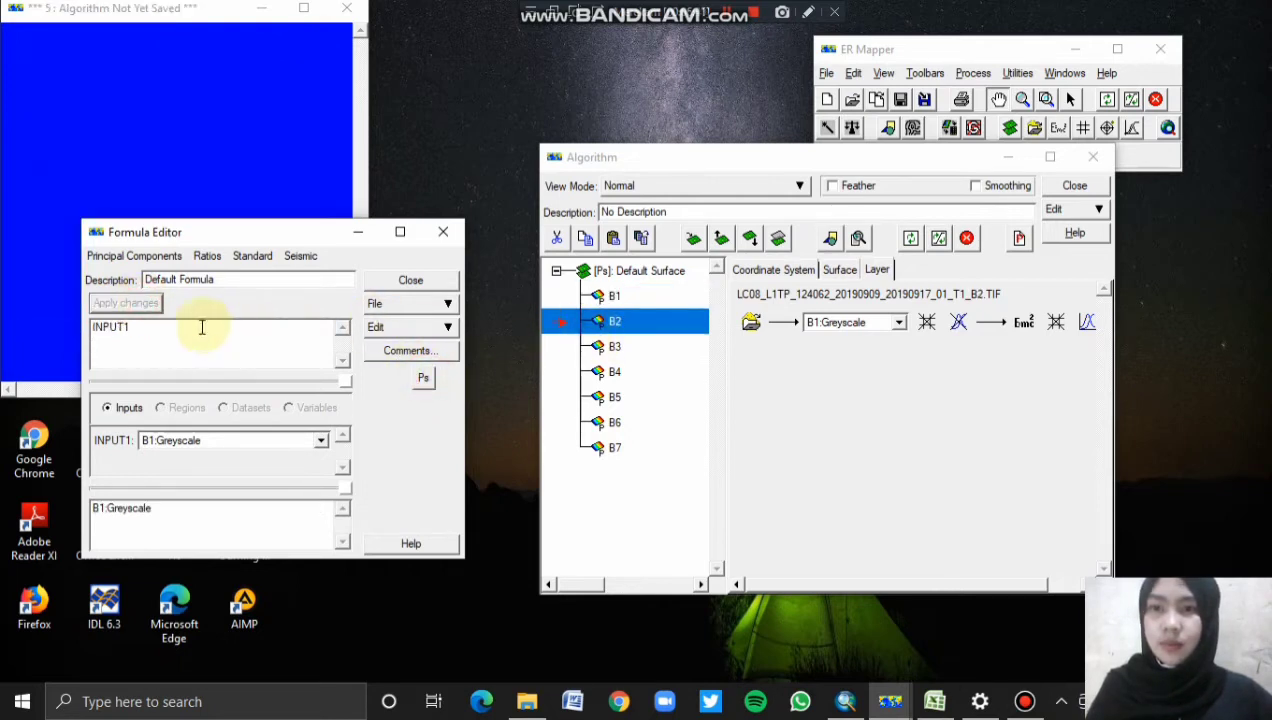
pyautogui.moveTo(150, 326); pyautogui.dragTo(48, 329)
pyautogui.hotkey('ctrl', 'v')
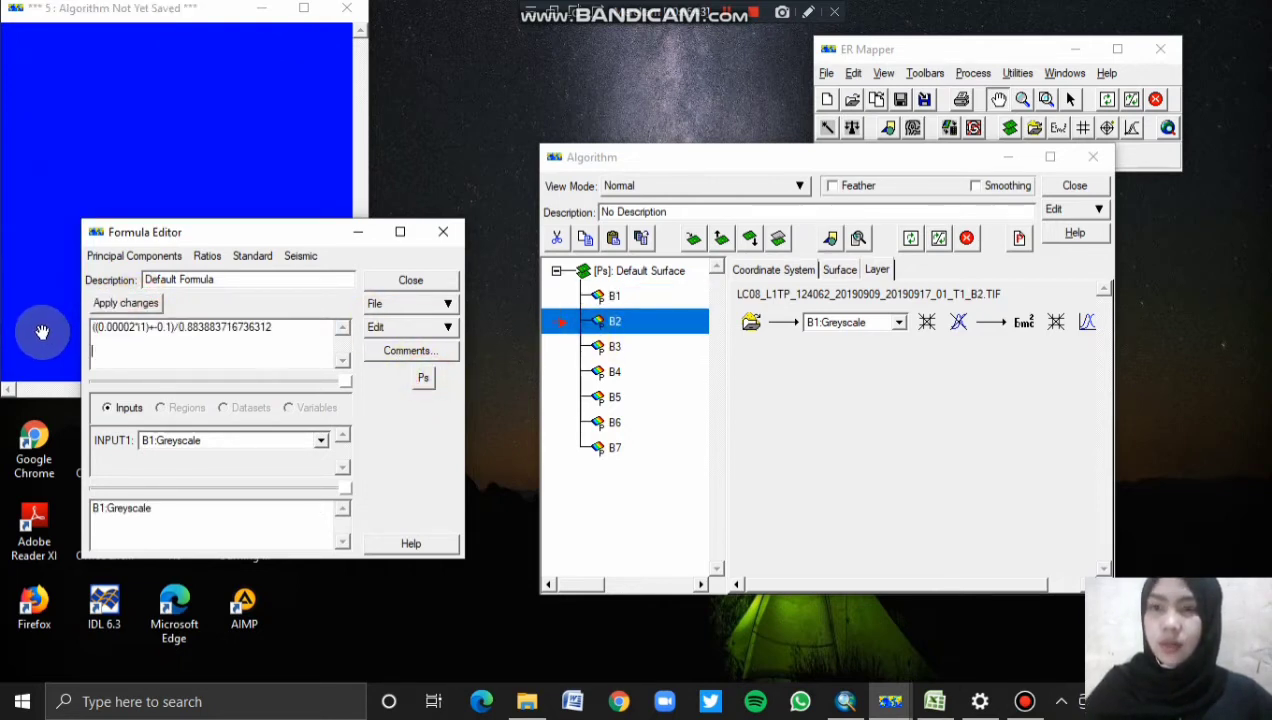
pyautogui.click(120, 303)
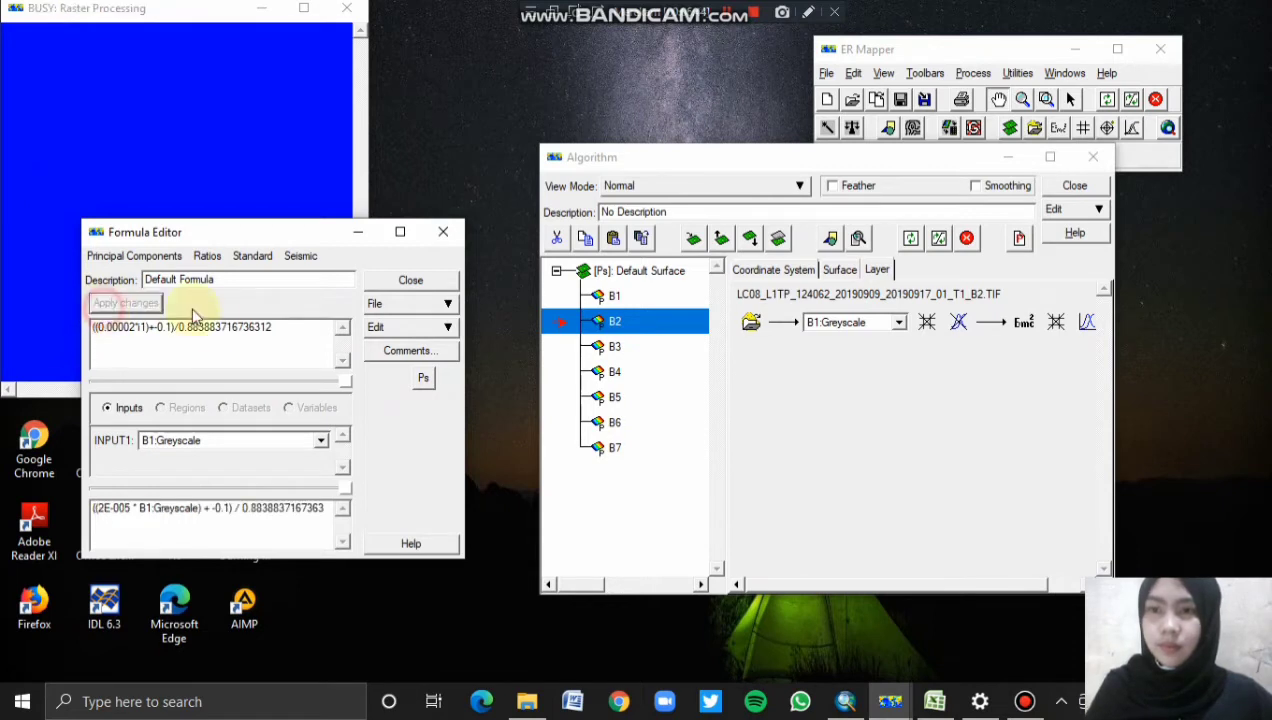
# Move to layer B3, replace its INPUT1 formula with ((0.00002*i1)+-0.1)/0.883883716736312 and apply the change.
pyautogui.click(425, 378)
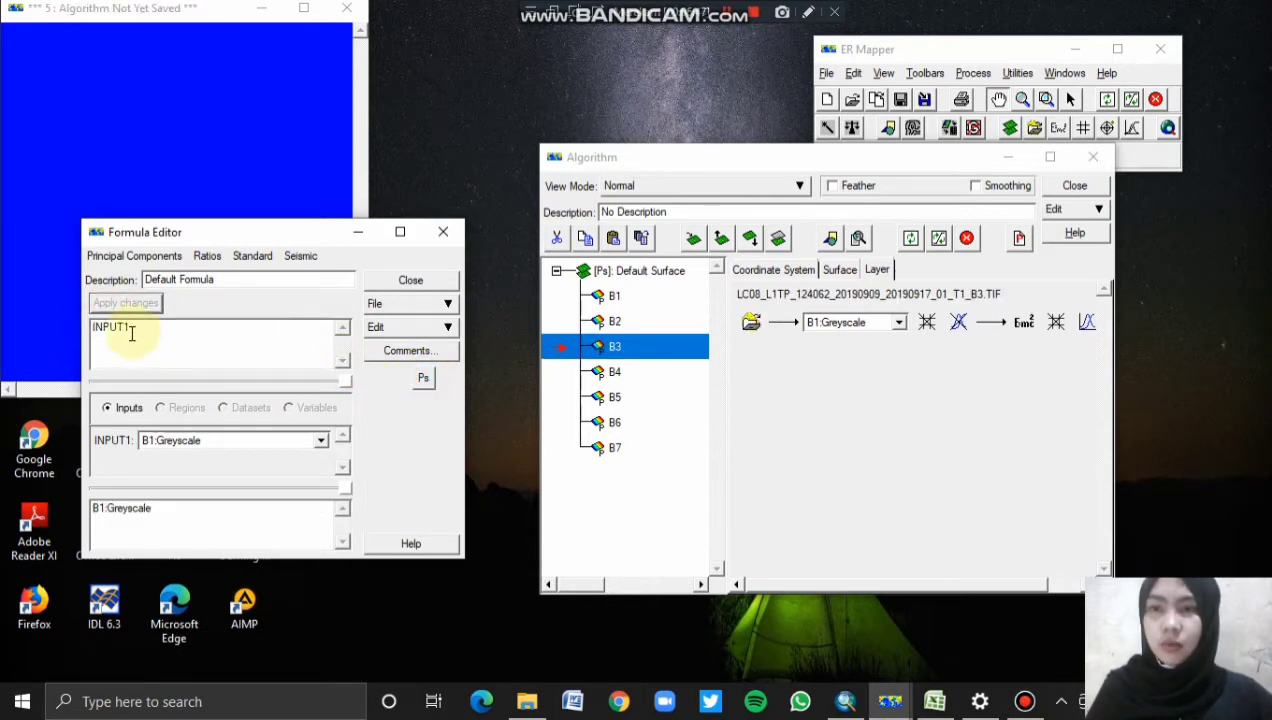
pyautogui.moveTo(131, 334); pyautogui.dragTo(89, 336)
pyautogui.hotkey('ctrl', 'v')
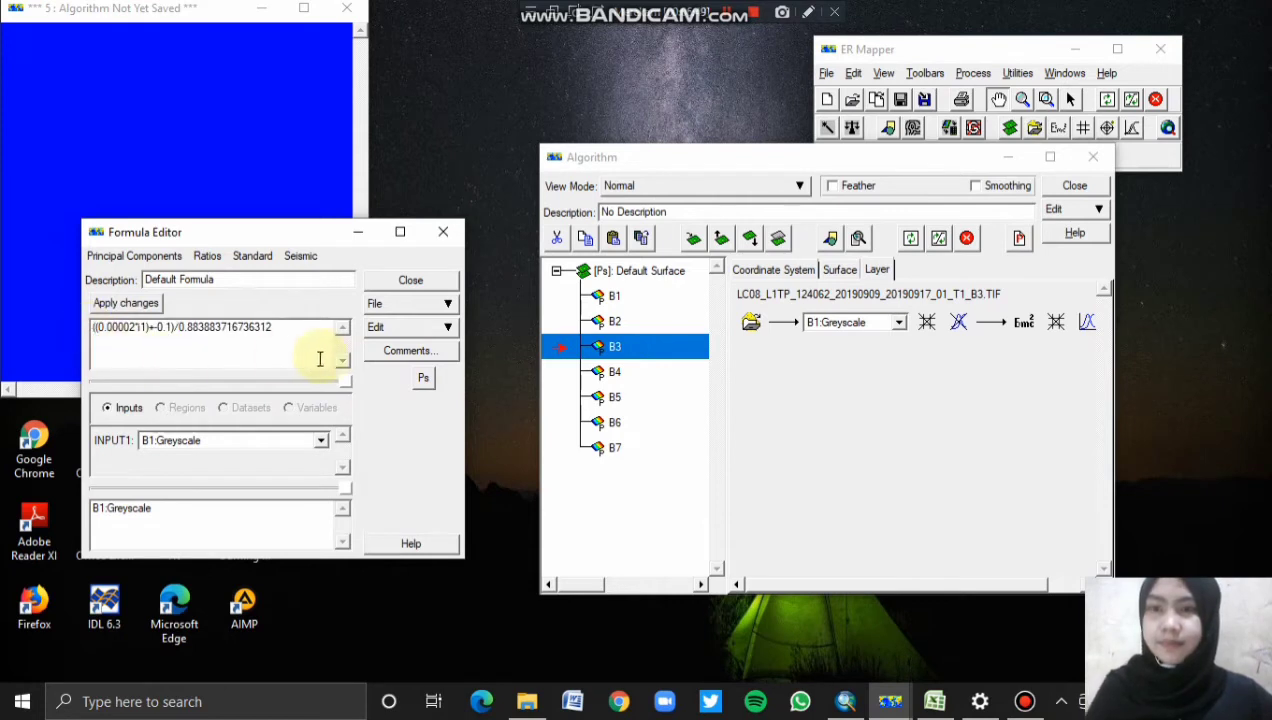
pyautogui.click(125, 302)
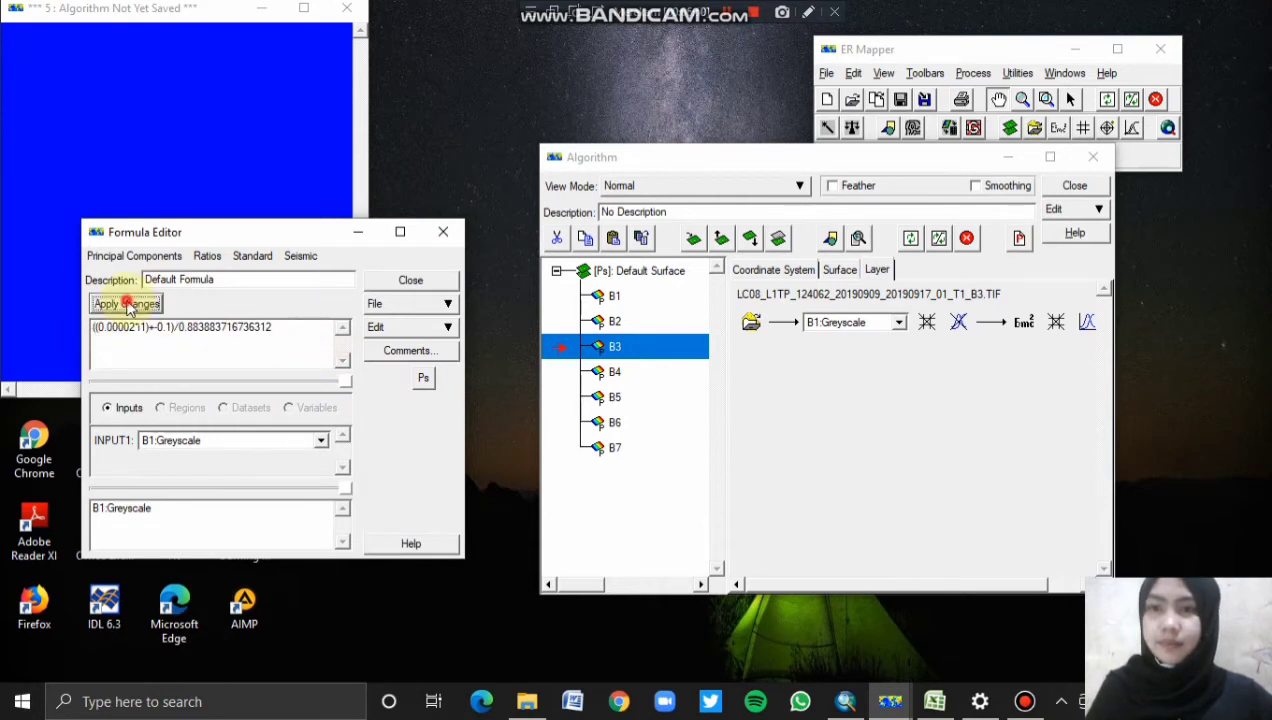
# Move to layer B4, replace its INPUT1 formula with ((0.00002*i1)+-0.1)/0.883883716736312 and apply the change.
pyautogui.click(423, 380)
pyautogui.moveTo(185, 333); pyautogui.dragTo(76, 326)
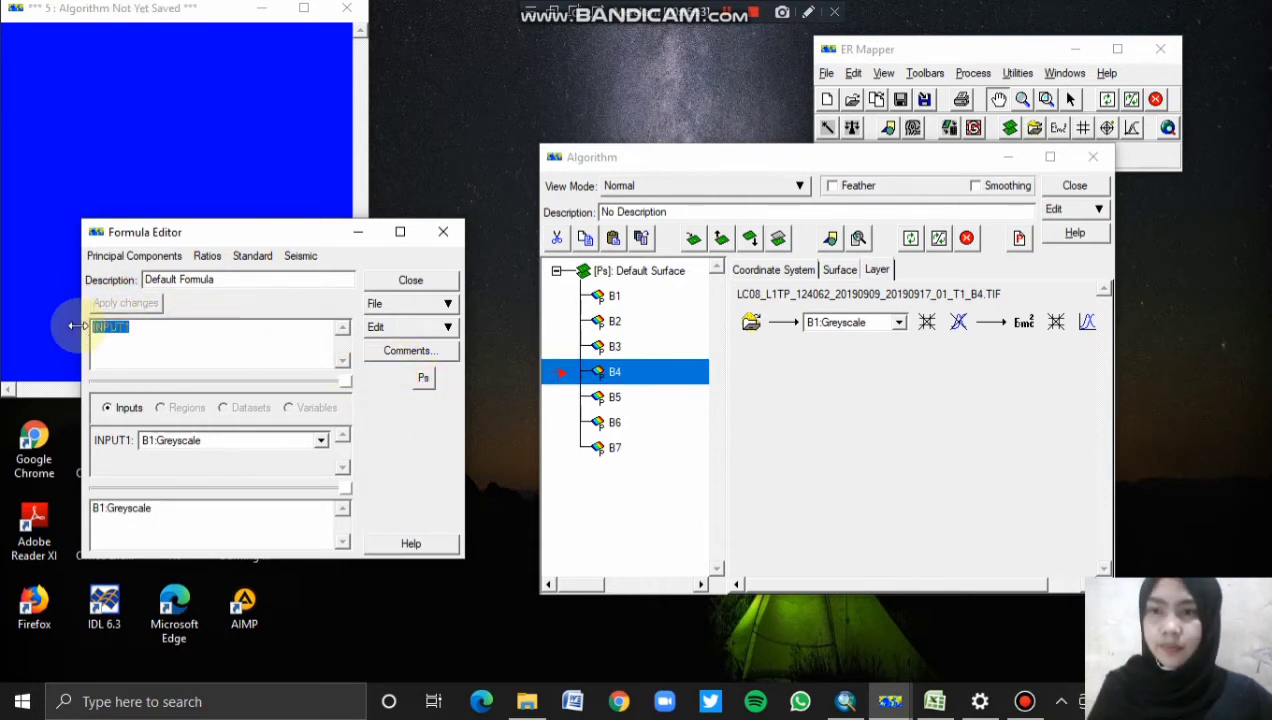
pyautogui.write('((0.00002*I1)+-0.1)/0.883883716736312')
pyautogui.click(120, 303)
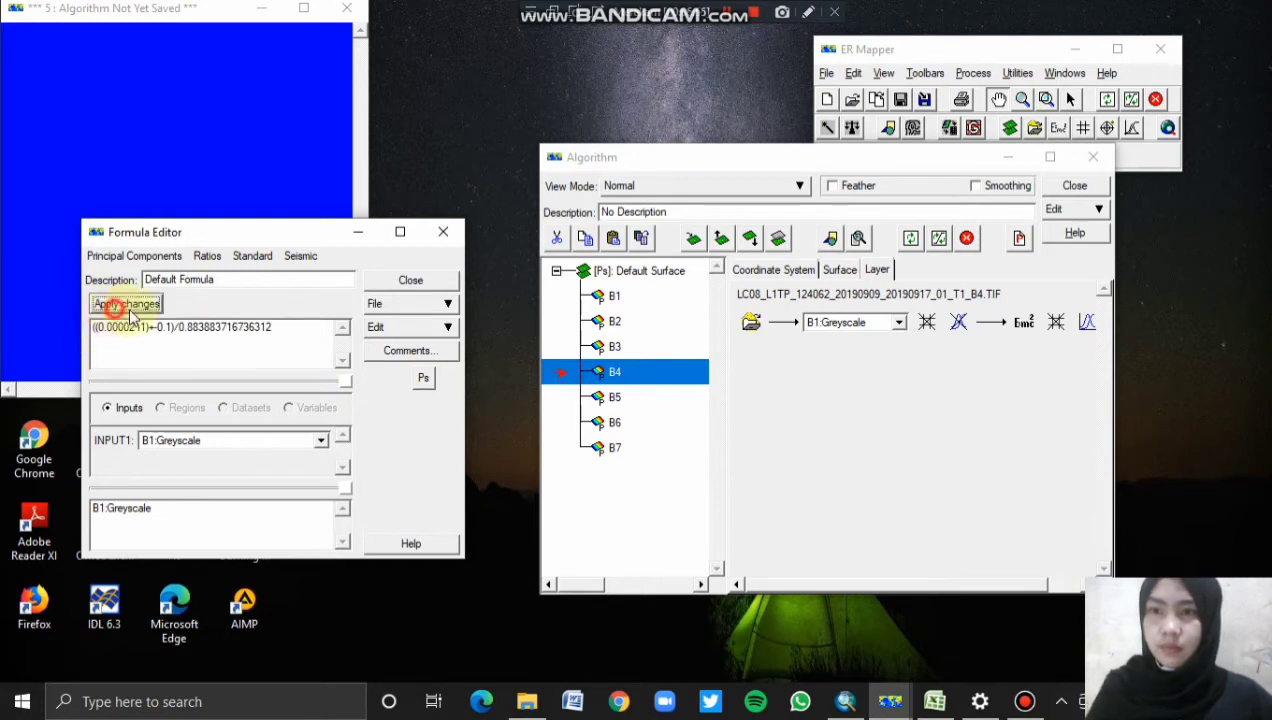
# Move to layer B5, replace its INPUT1 formula with ((0.00002*i1)+-0.1)/0.883883716736312 and apply the change.
pyautogui.click(423, 380)
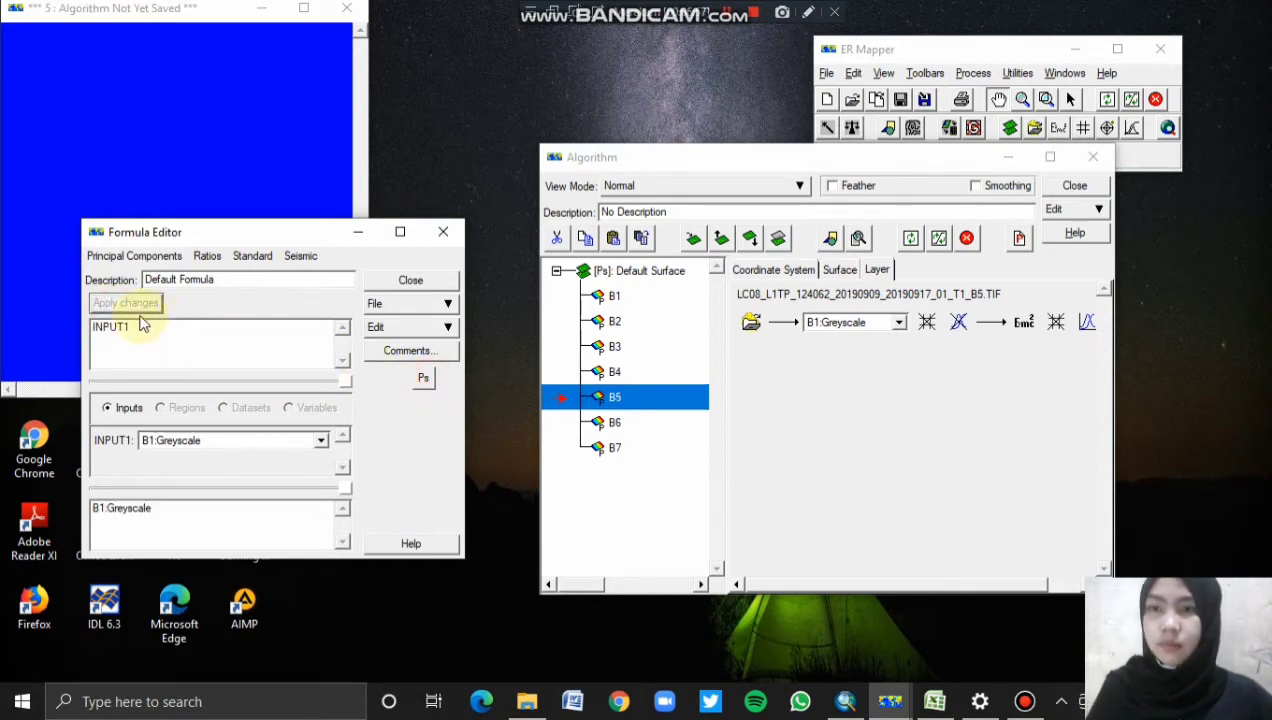
pyautogui.moveTo(132, 324); pyautogui.dragTo(76, 331)
pyautogui.hotkey('ctrl', 'v')
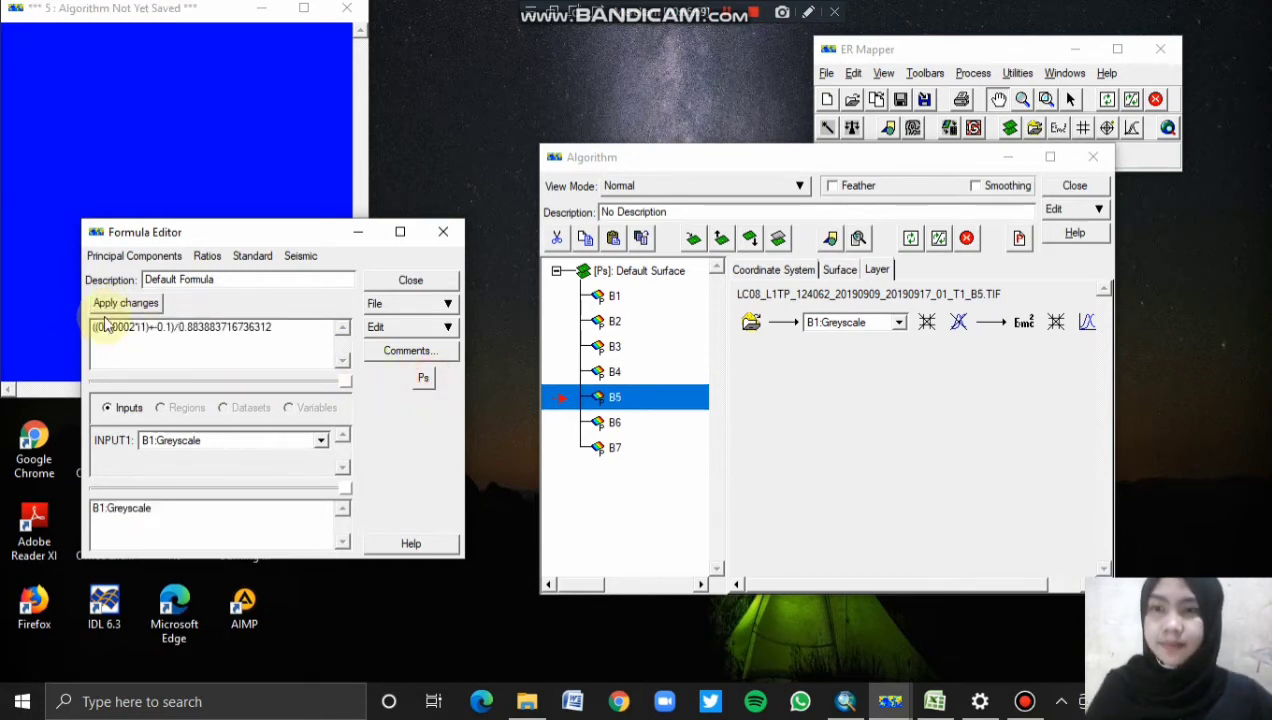
pyautogui.click(124, 303)
# Apply ((0.00002*i1)+-0.1)/0.883883716736312 as layer B6's formula and minimize the Formula Editor.
pyautogui.click(422, 382)
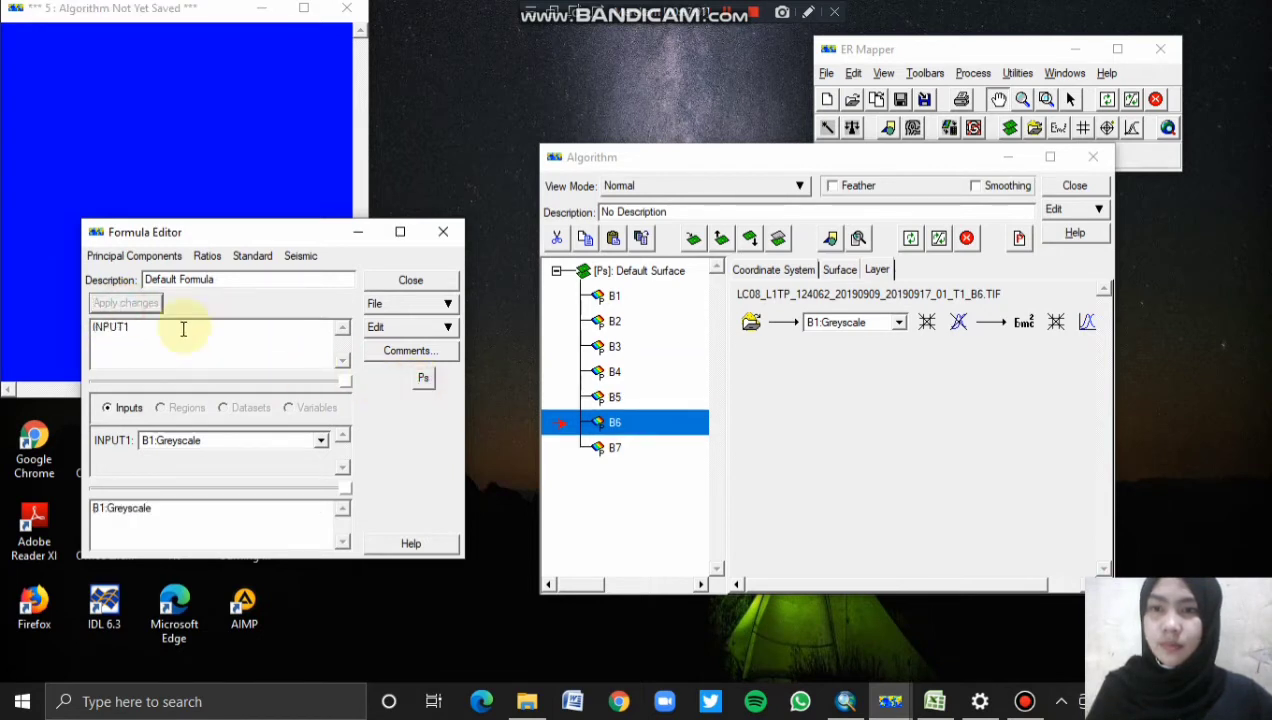
pyautogui.moveTo(178, 326); pyautogui.dragTo(45, 323)
pyautogui.write('((0.00002*i1)+-0.1)/0.883883716736312')
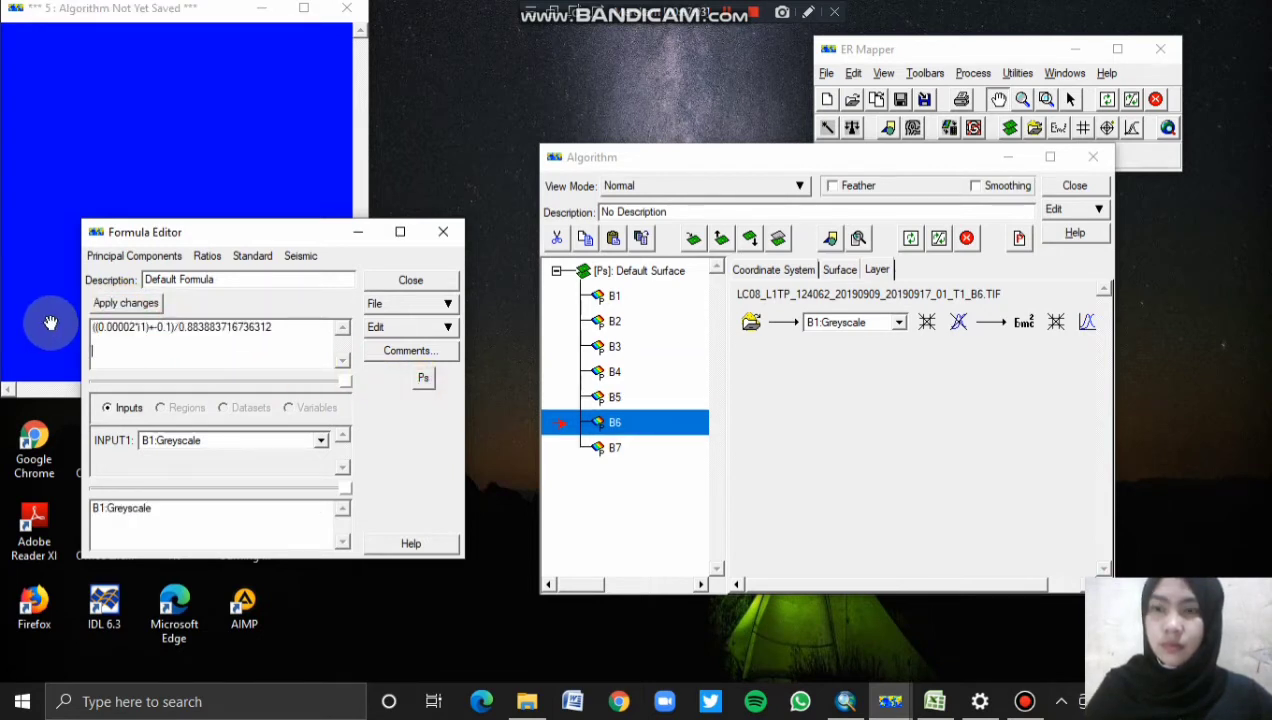
pyautogui.click(150, 304)
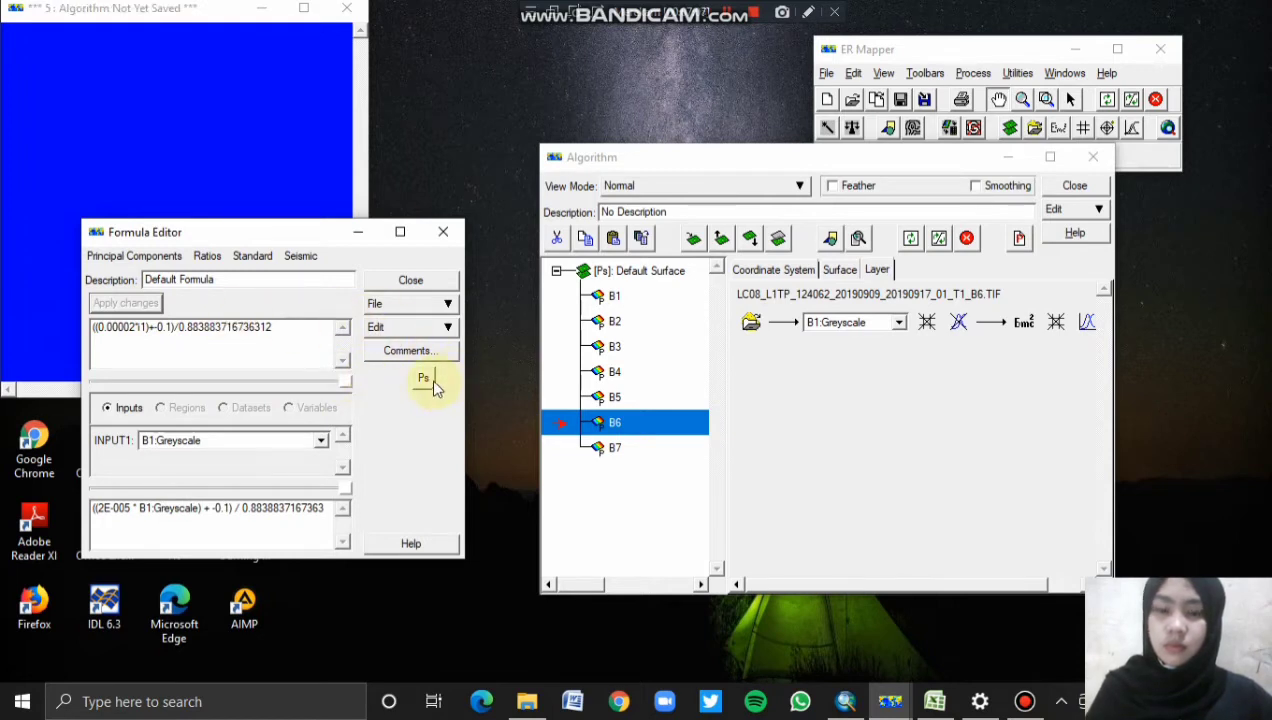
pyautogui.click(358, 234)
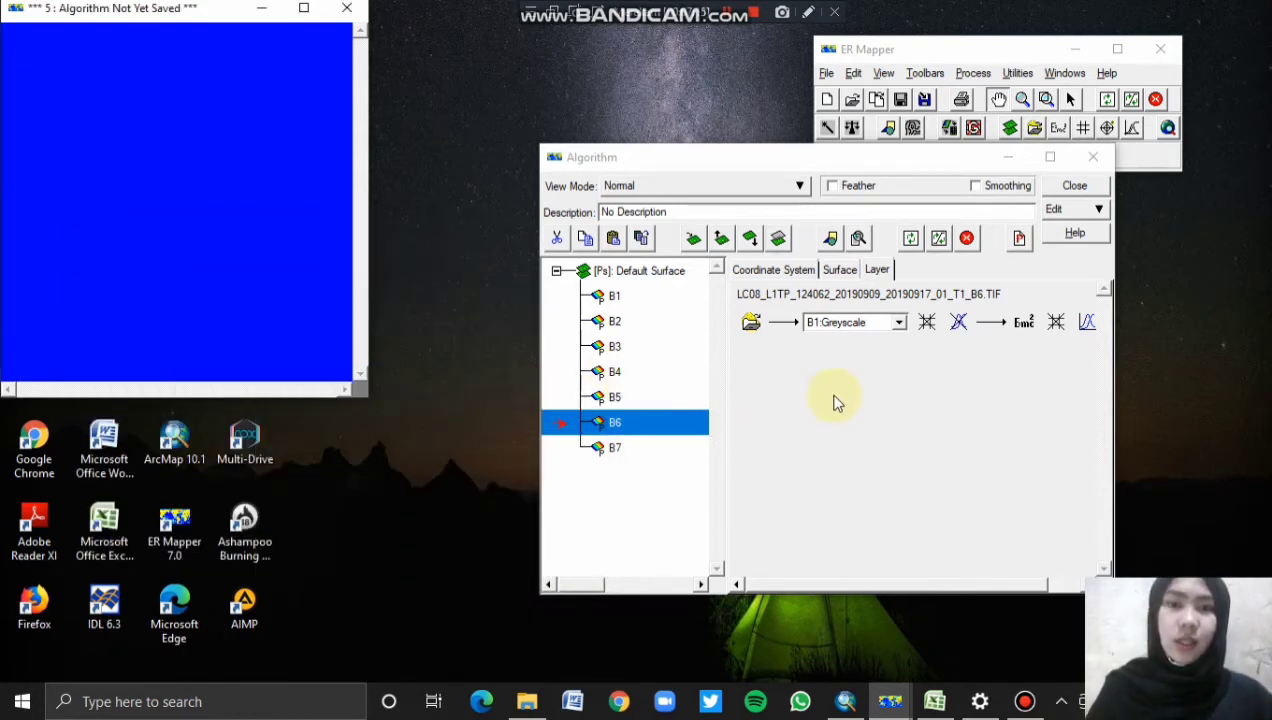
# Select layer B1 and refresh the image with an automatic contrast stretch.
pyautogui.click(615, 450)
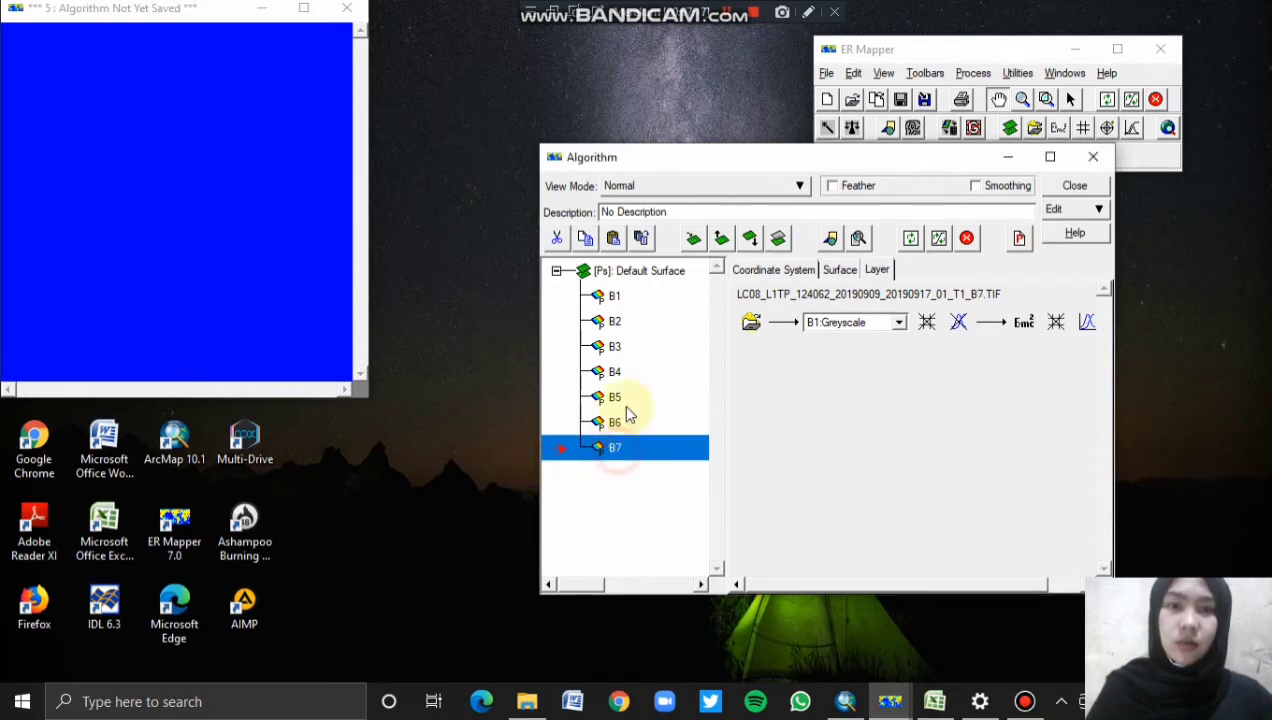
pyautogui.click(622, 297)
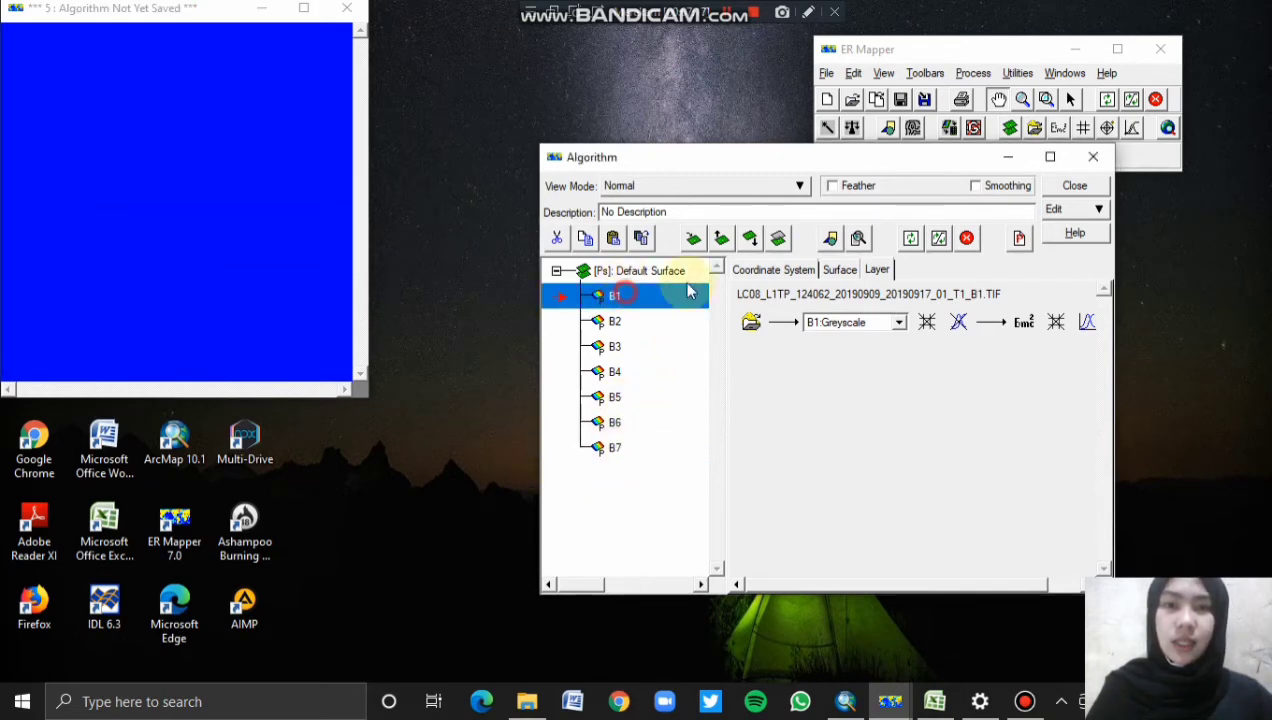
pyautogui.click(942, 239)
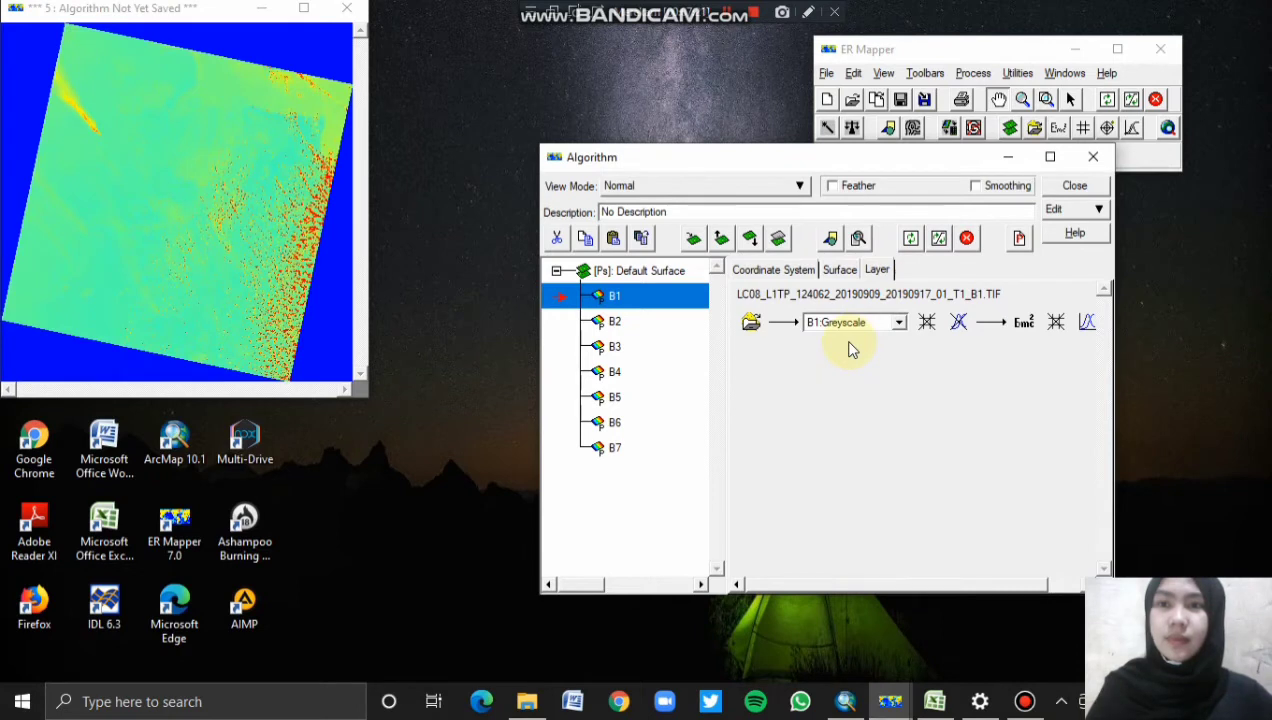
# Start saving the algorithm from the image window into the DATA SIG folder under the file name GABUNGANN.ers.
pyautogui.rightClick(213, 170)
pyautogui.moveTo(241, 261)
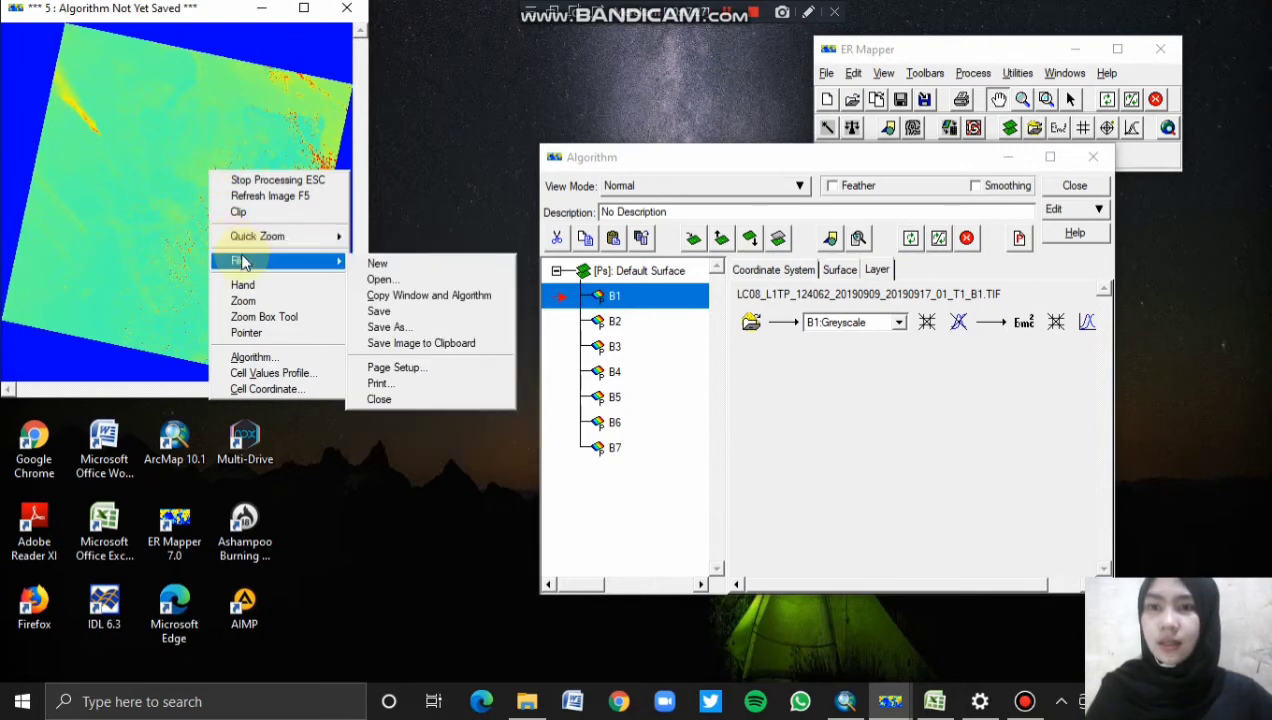
pyautogui.click(377, 311)
pyautogui.click(283, 390)
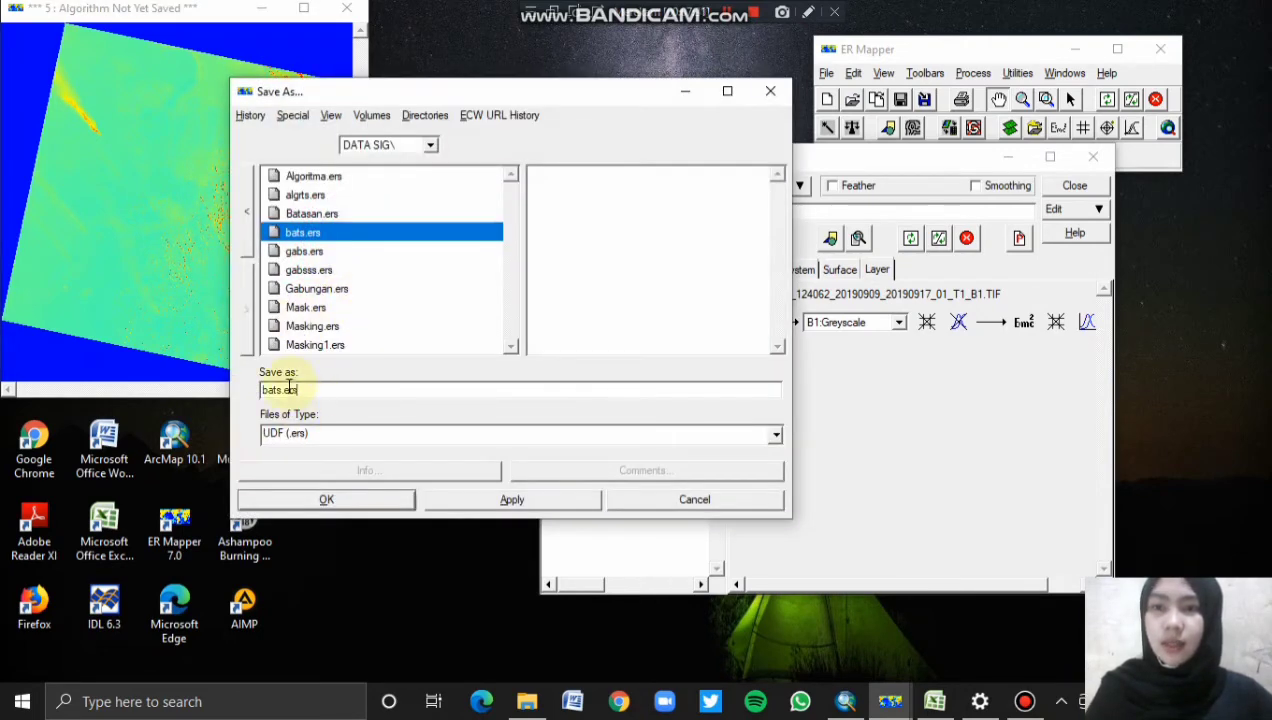
pyautogui.moveTo(283, 390); pyautogui.dragTo(255, 391)
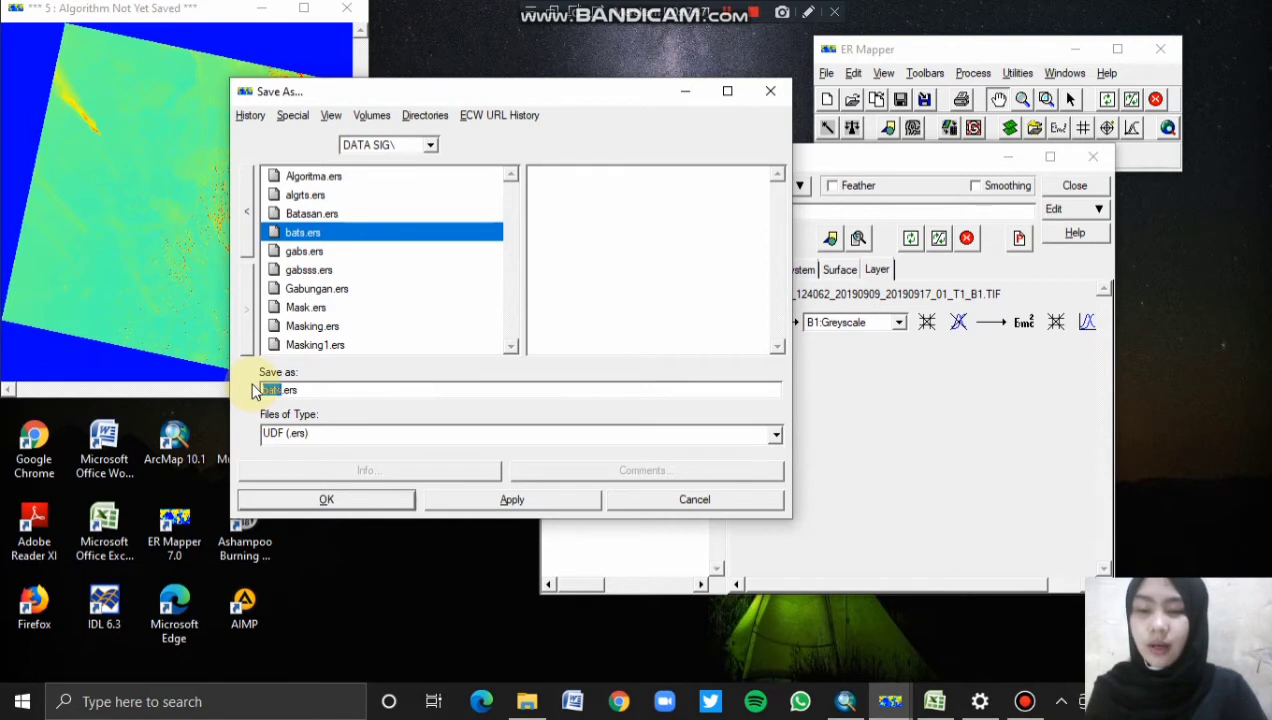
pyautogui.press('BackSpace')
pyautogui.write('GA')
pyautogui.write('BUNGAN')
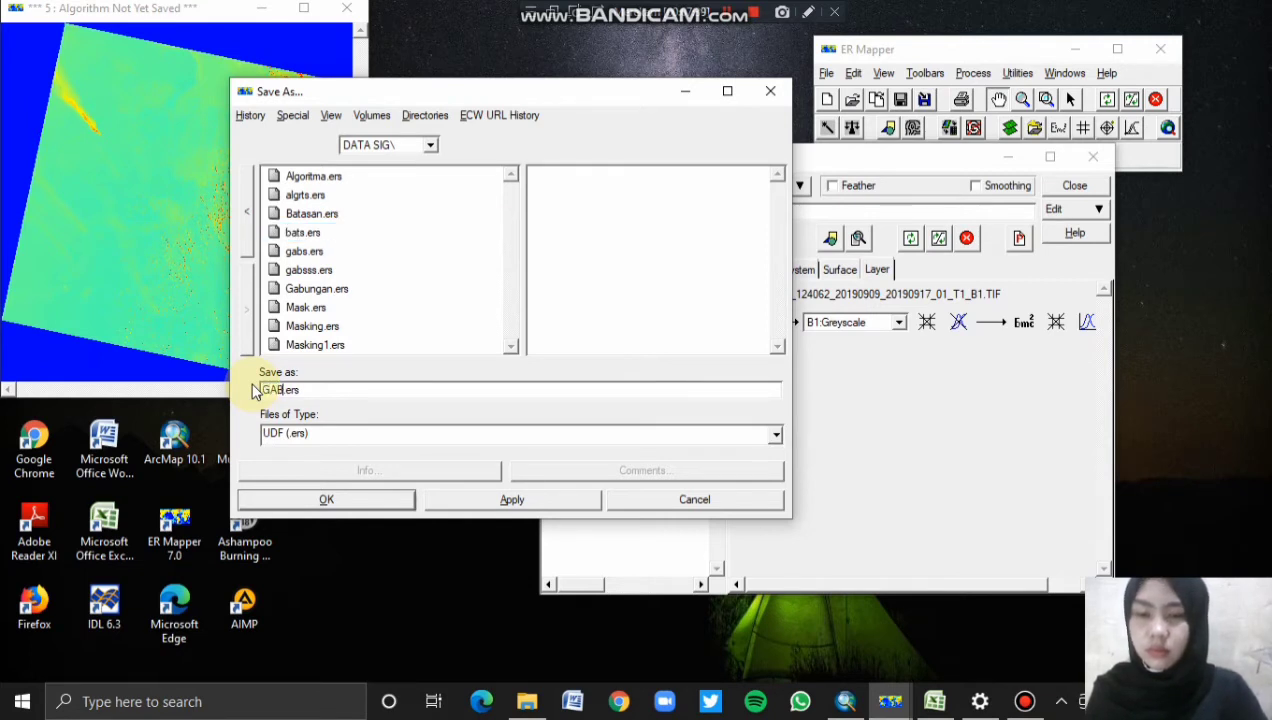
pyautogui.write('N')
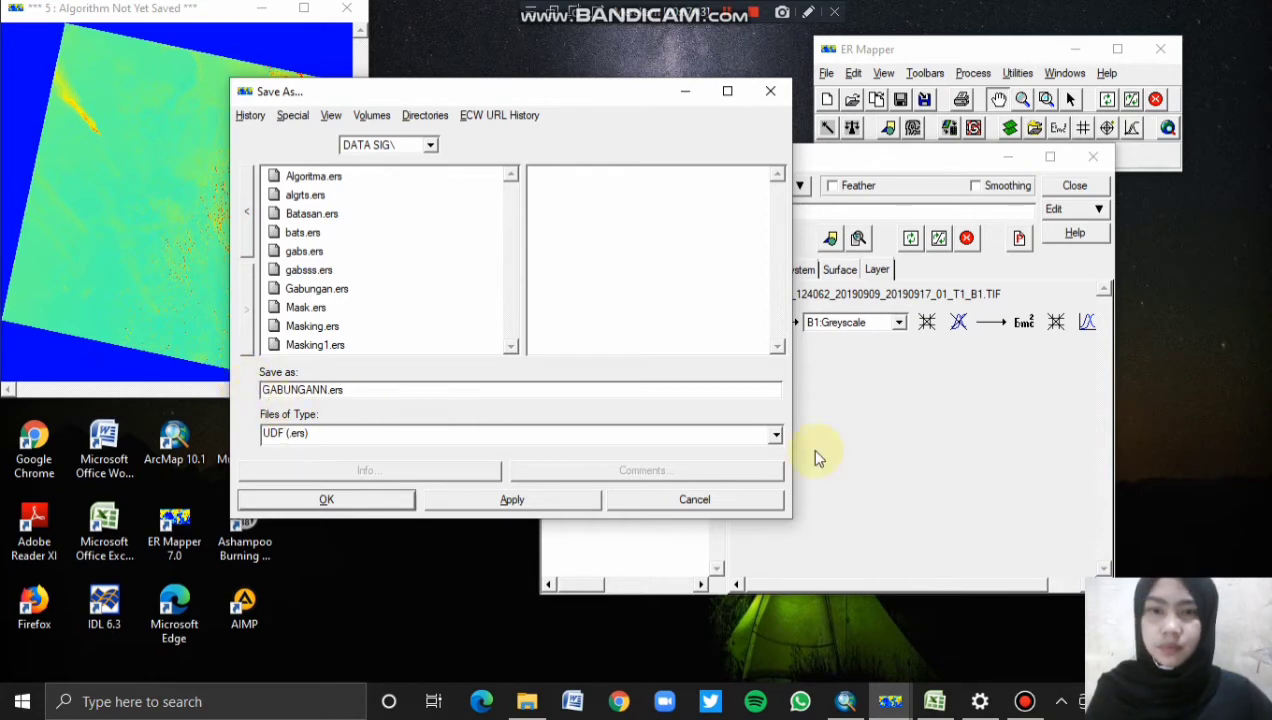
# Set the file type to ER Mapper Raster Dataset (.ers) and confirm the save.
pyautogui.click(777, 440)
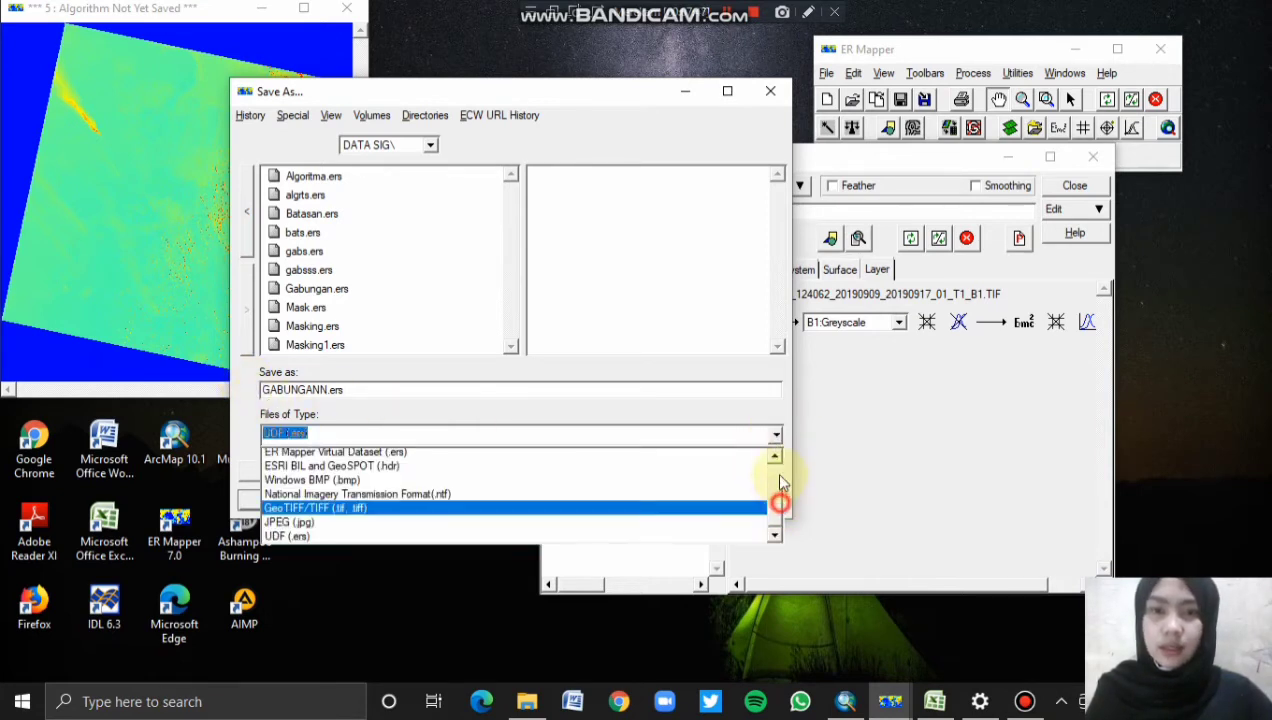
pyautogui.scroll(1, 781, 503)
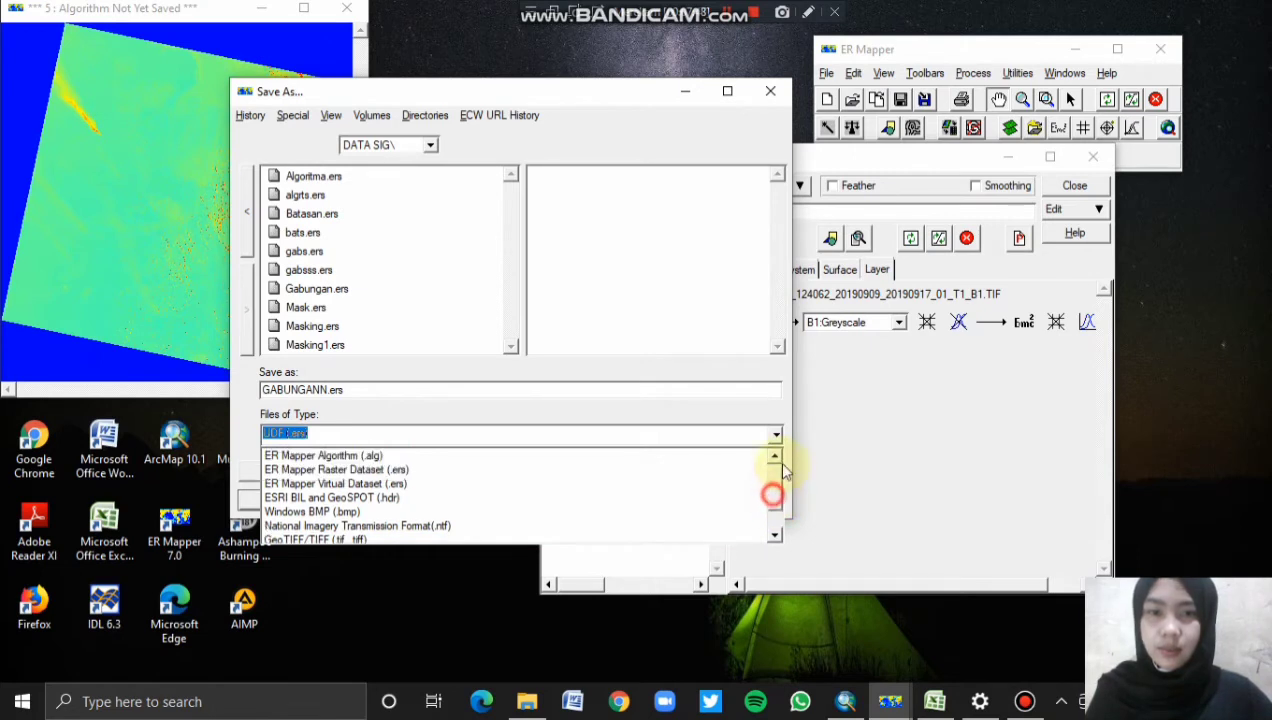
pyautogui.click(501, 470)
pyautogui.click(361, 500)
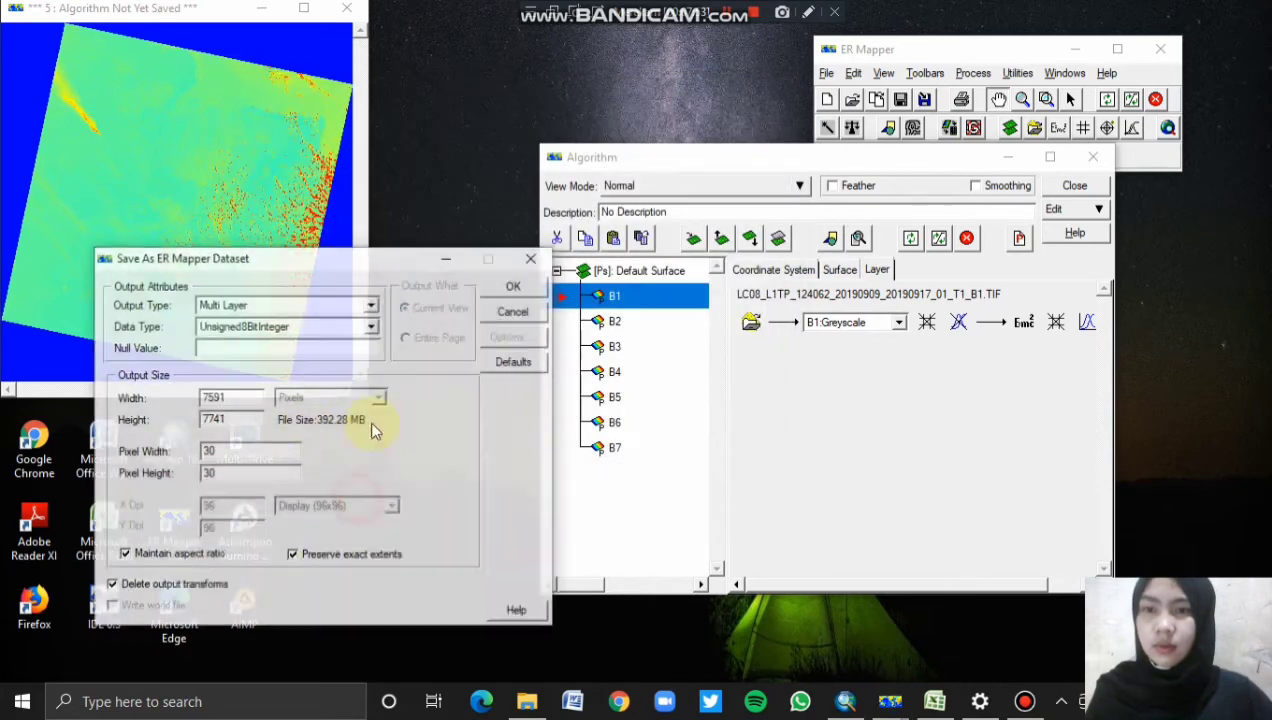
# Set the output data type to IEEE4ByteReal with a null value of 0 and save the dataset.
pyautogui.click(371, 326)
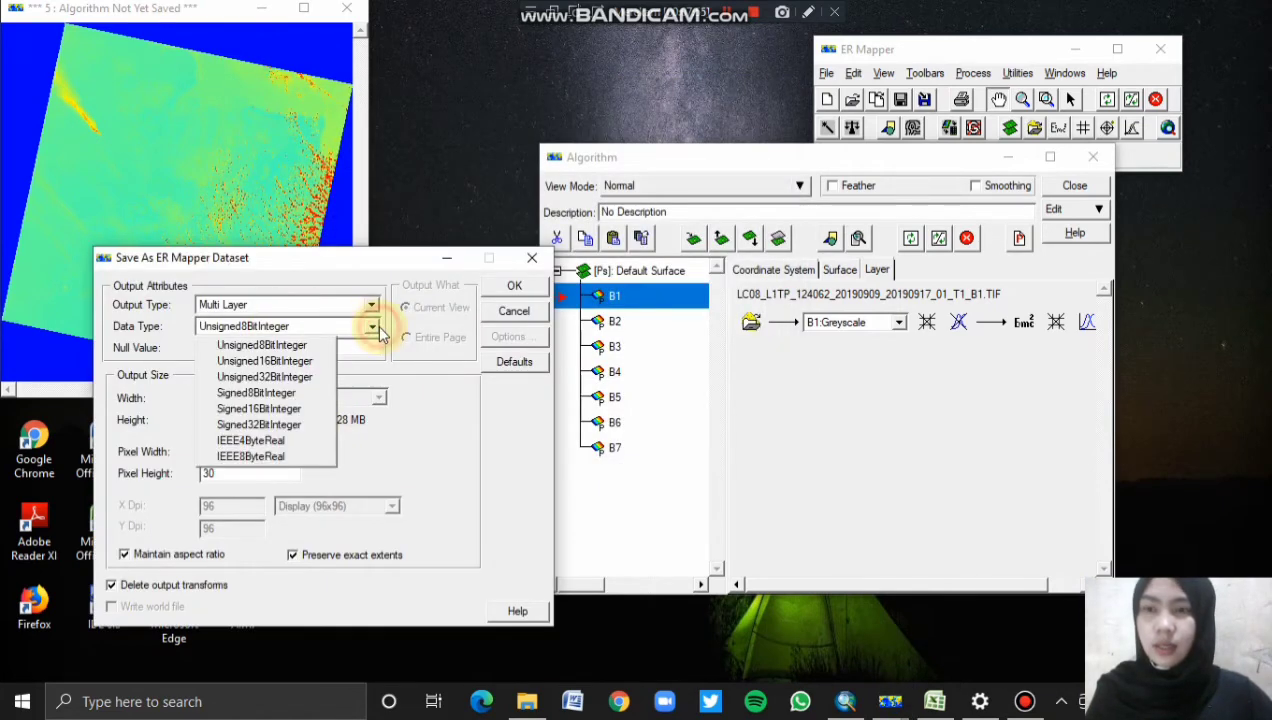
pyautogui.click(282, 446)
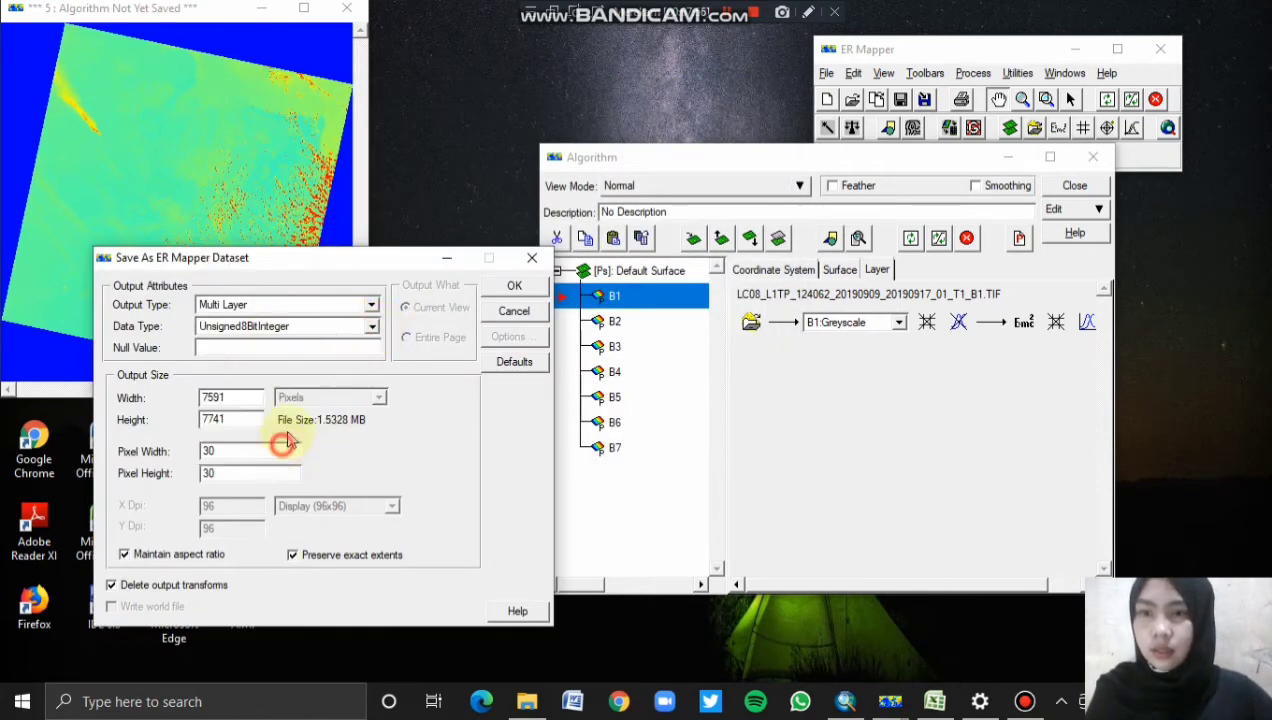
pyautogui.click(321, 348)
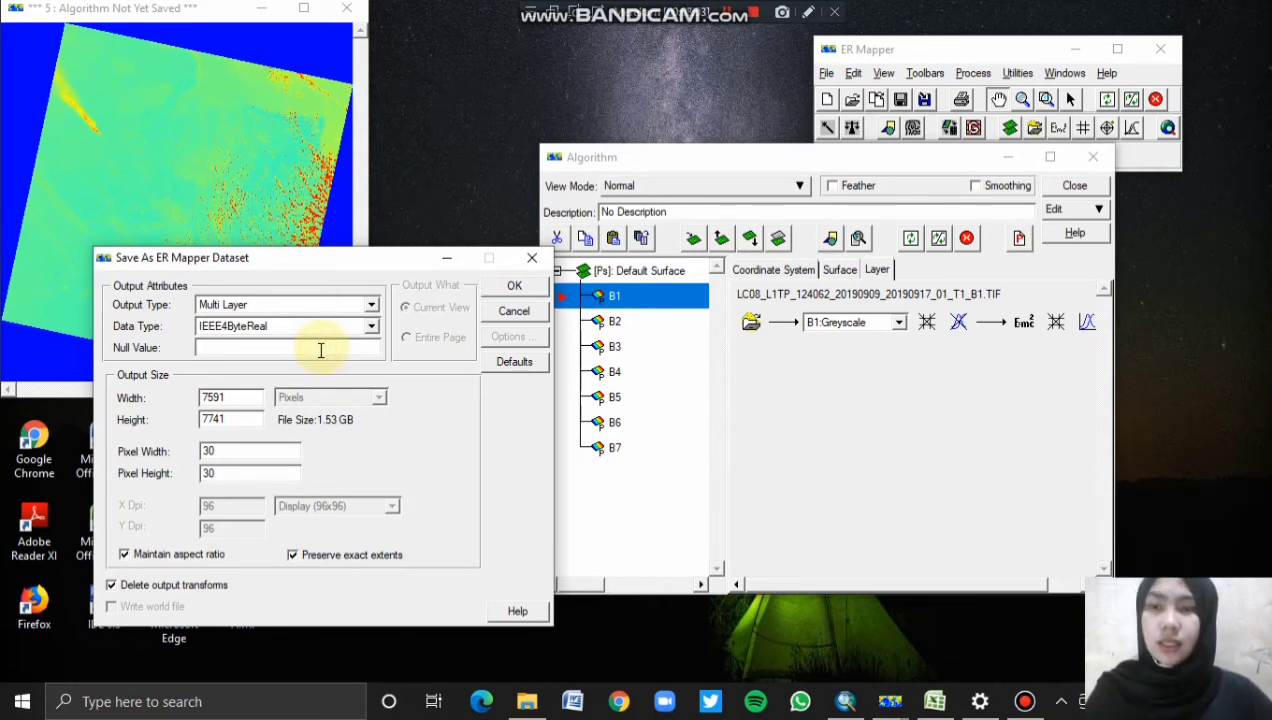
pyautogui.write('0')
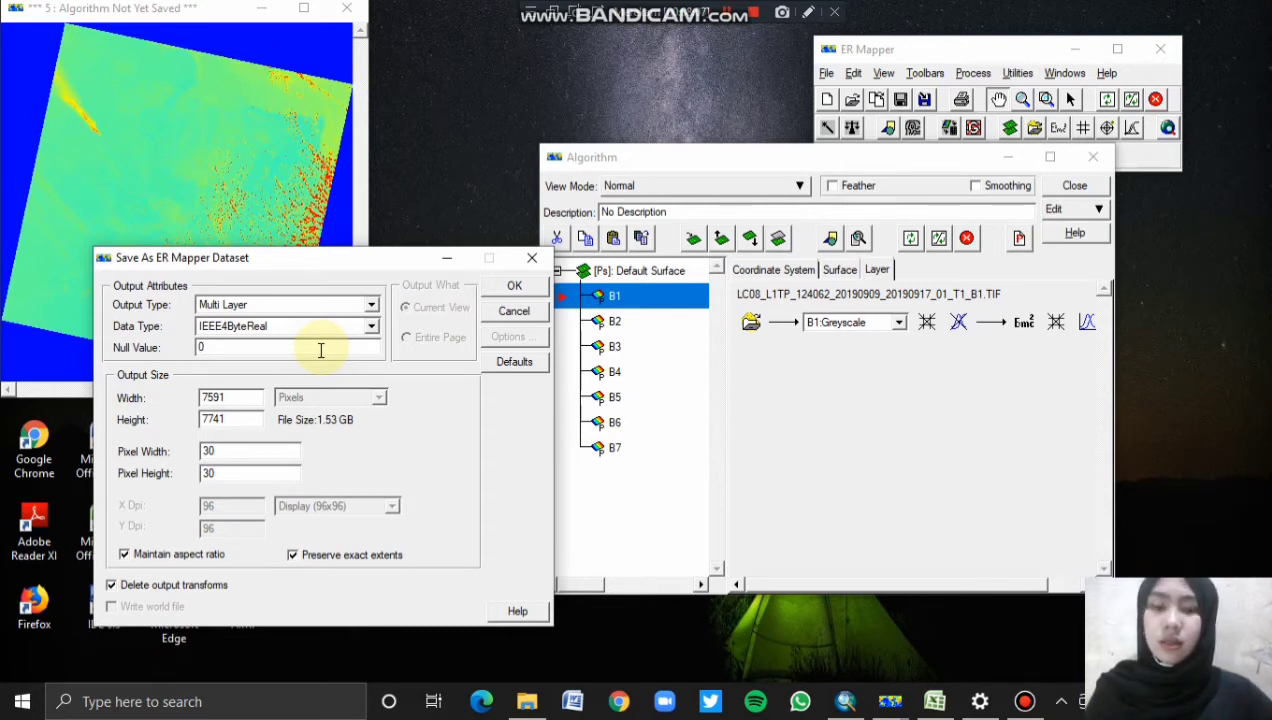
pyautogui.write('M')
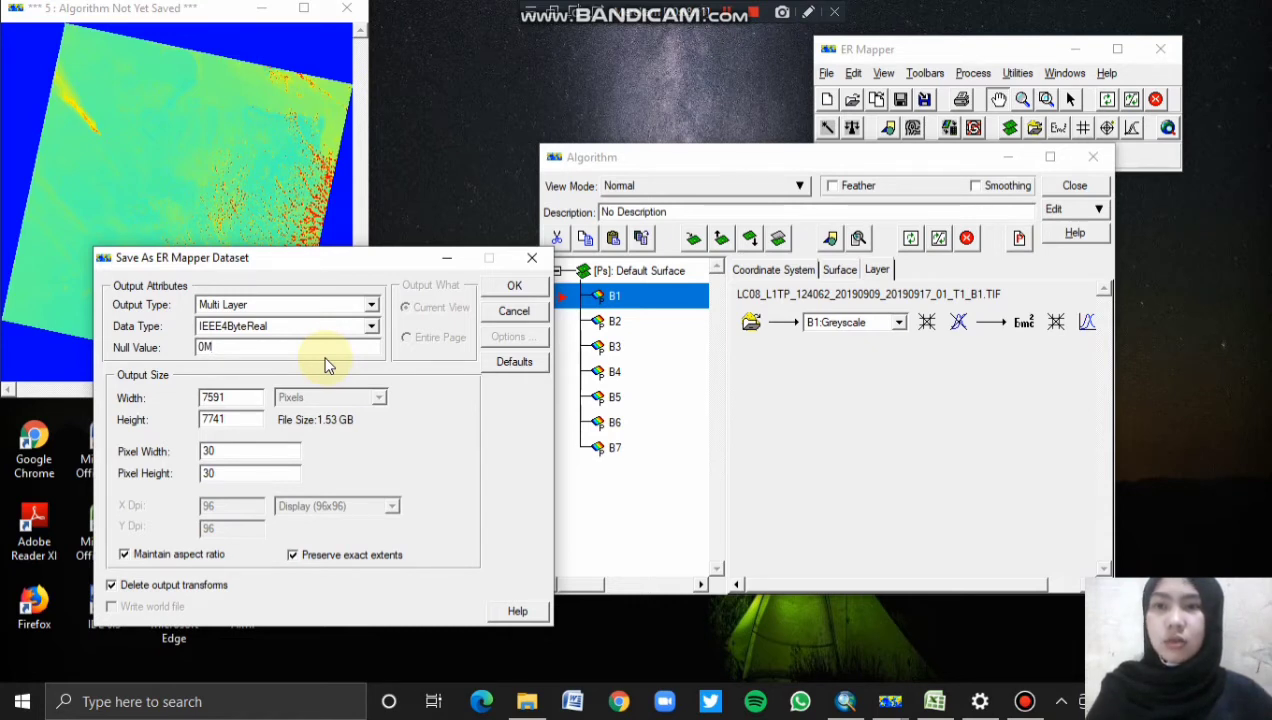
pyautogui.press('BackSpace')
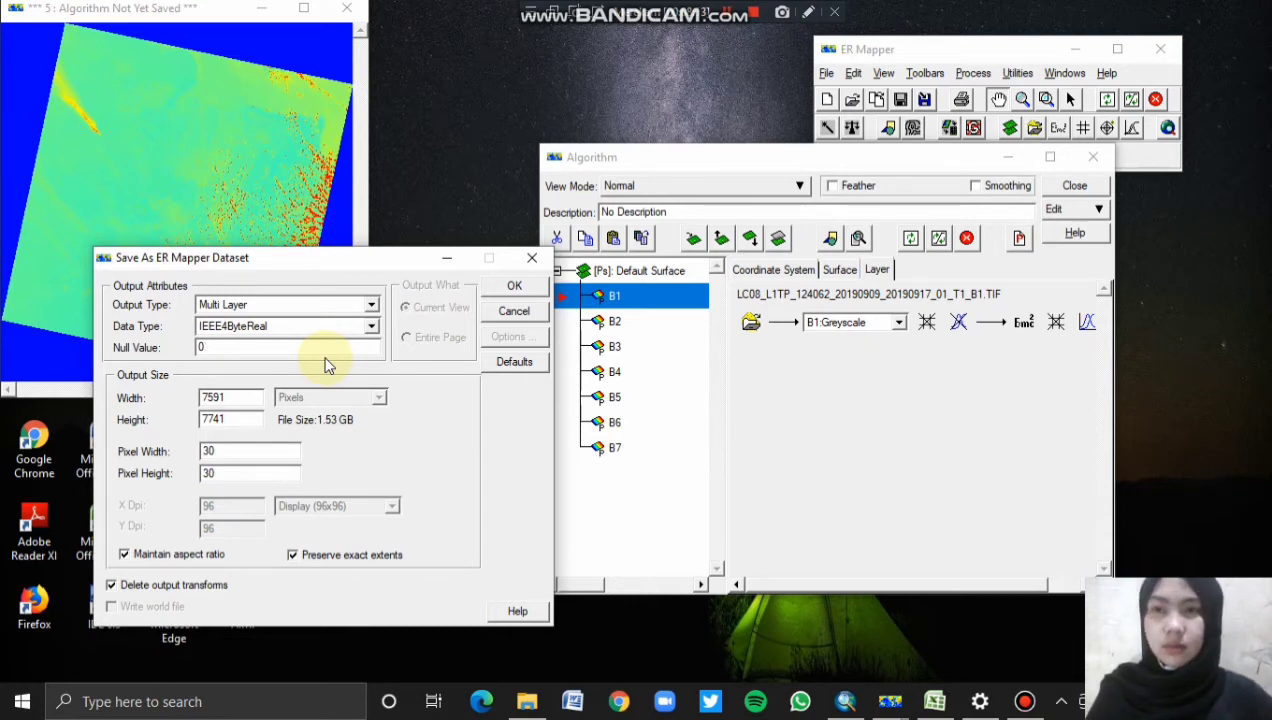
pyautogui.click(514, 285)
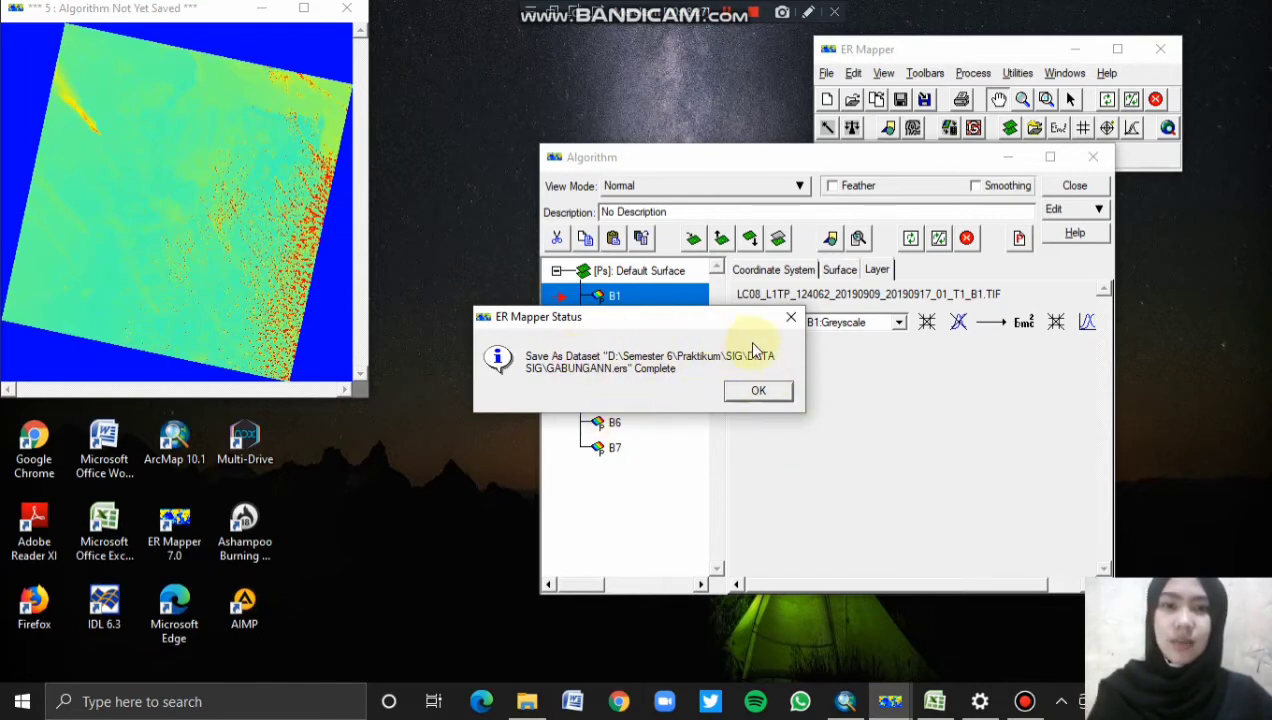
pyautogui.click(760, 391)
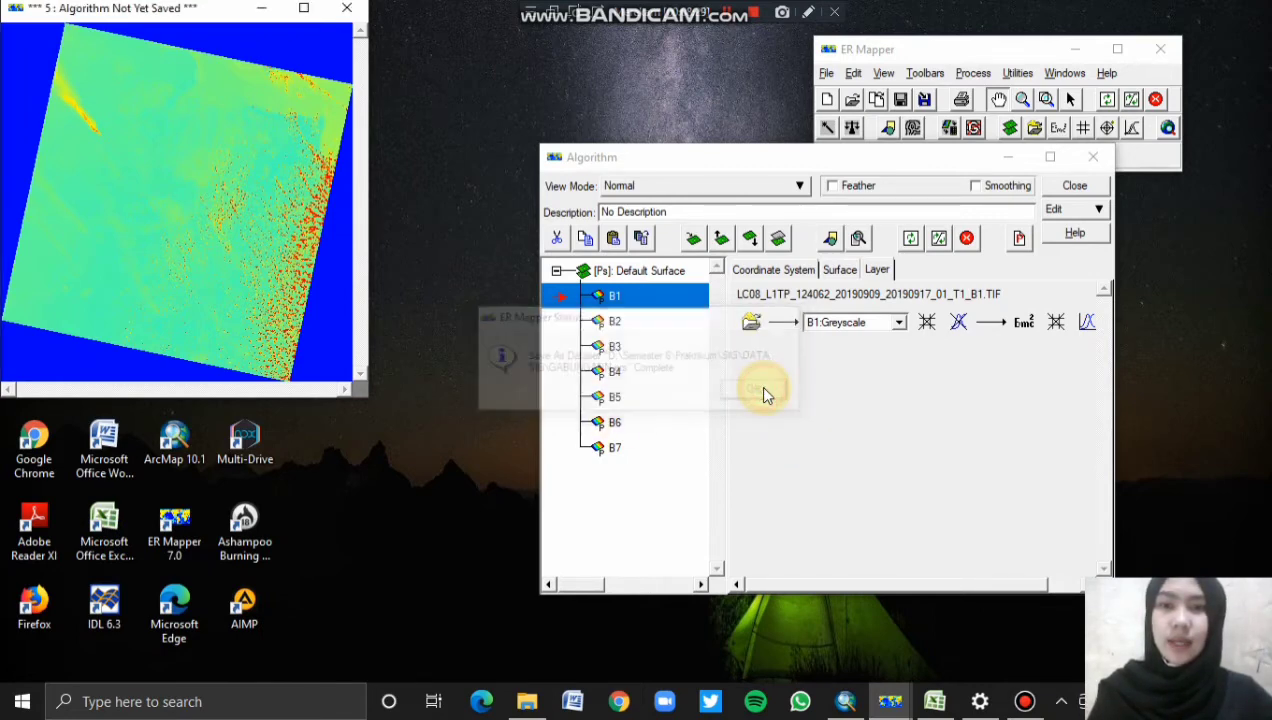
# Create a new image window and load GABUNGANN.ers from the DATA SIG folder into its pseudo layer.
pyautogui.click(827, 100)
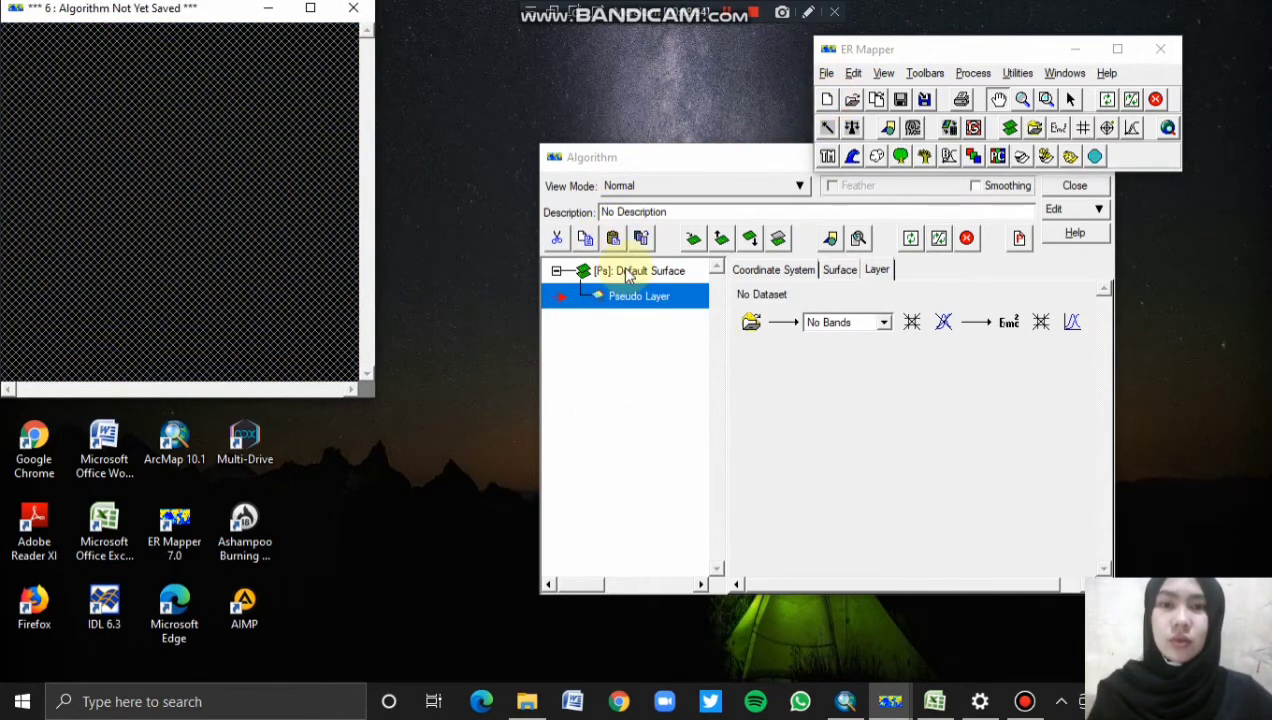
pyautogui.click(751, 321)
pyautogui.click(250, 116)
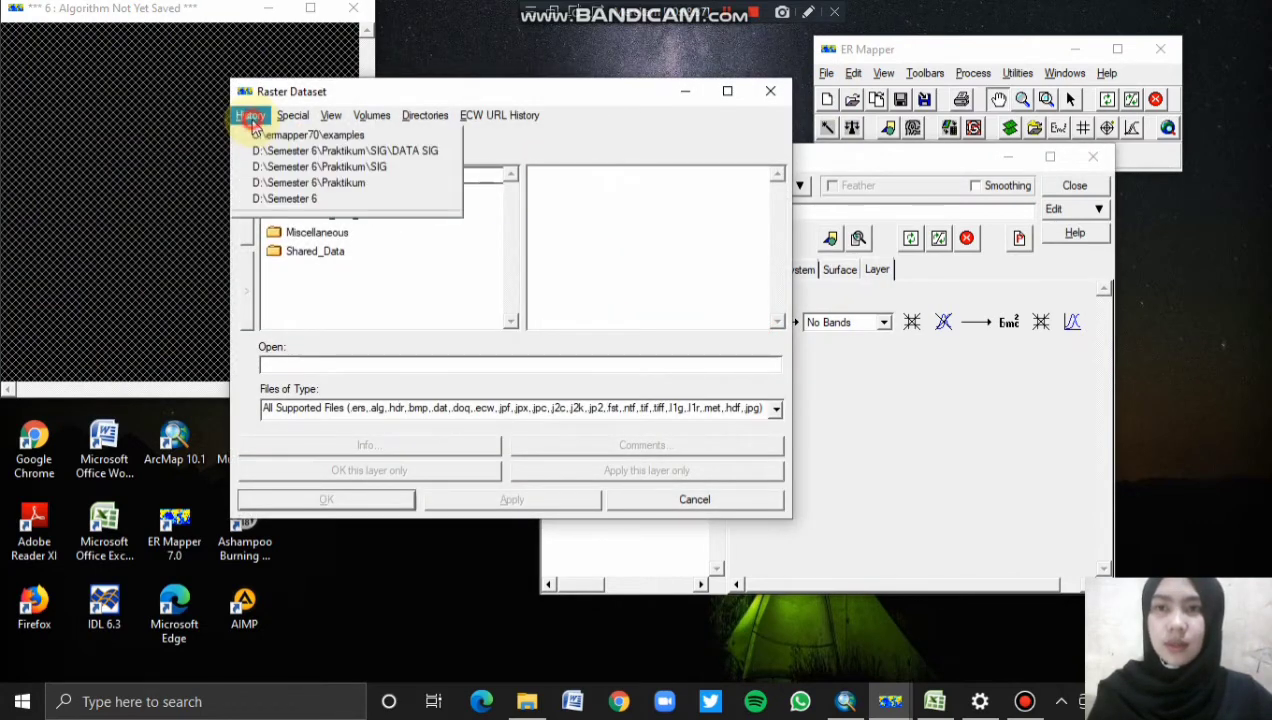
pyautogui.click(285, 150)
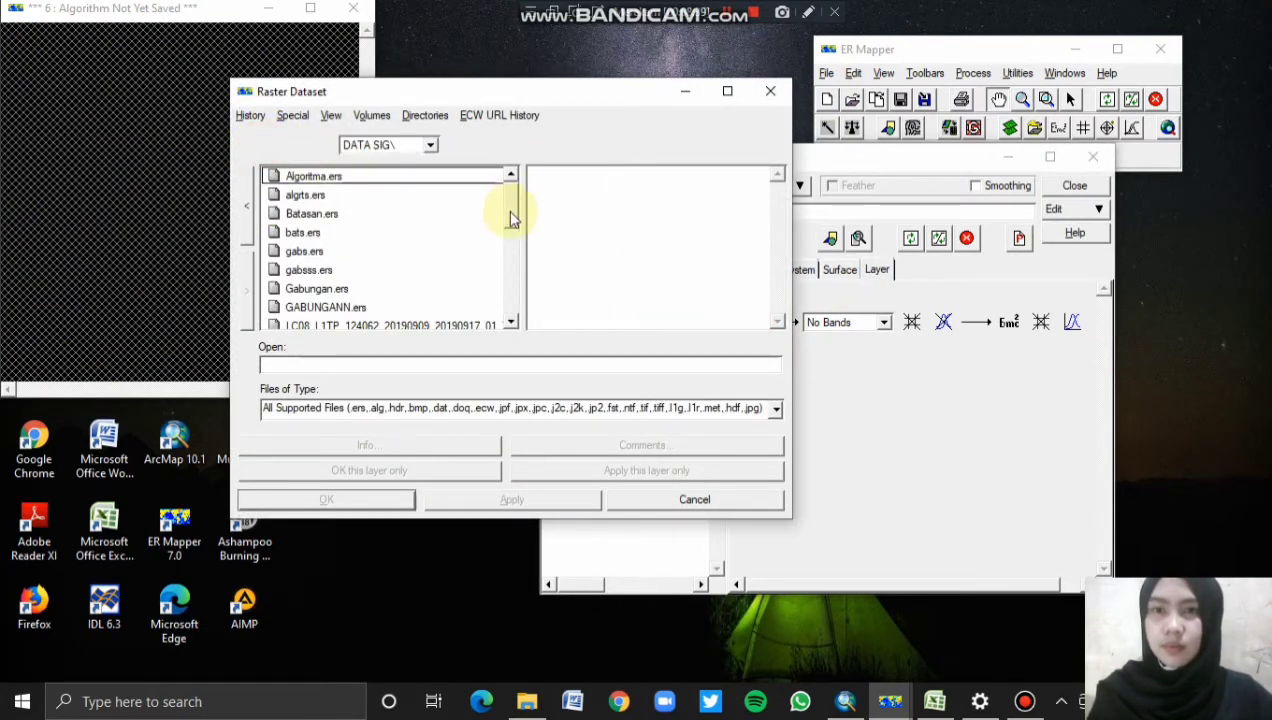
pyautogui.moveTo(511, 213); pyautogui.dragTo(358, 233)
pyautogui.doubleClick(358, 233)
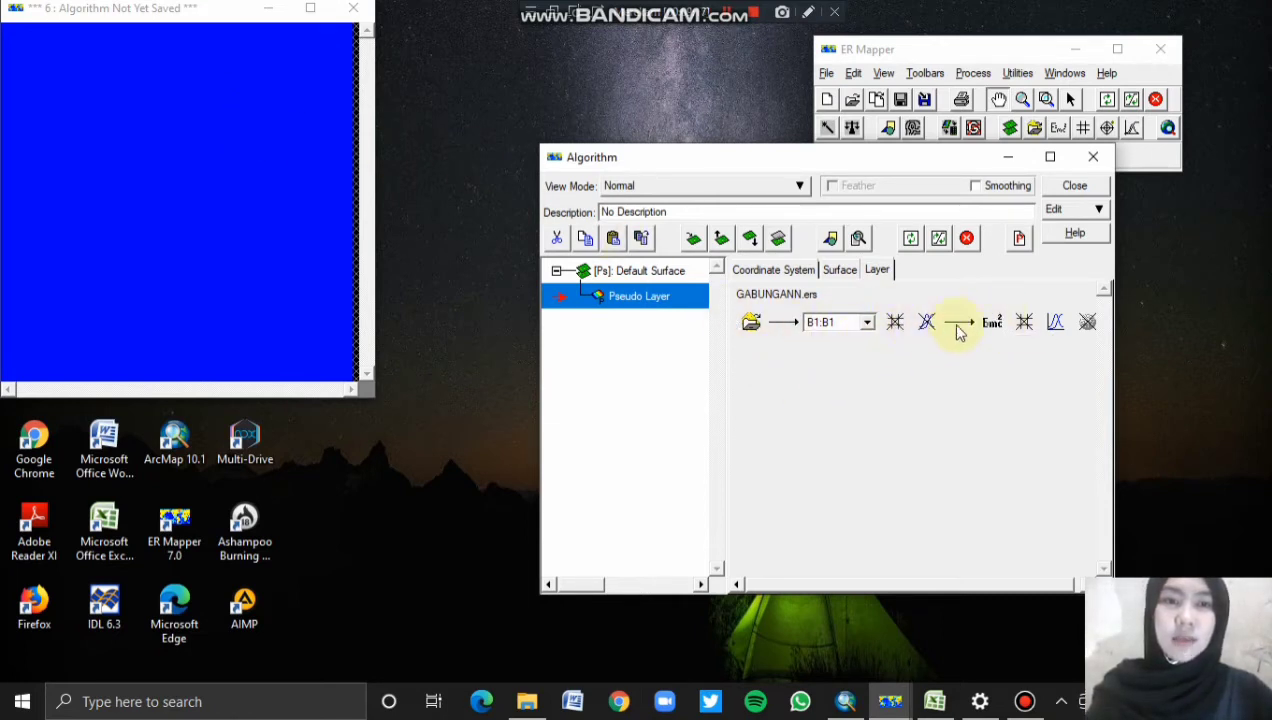
# Open the Formula Editor for the pseudo layer and clear its default INPUT1 formula.
pyautogui.doubleClick(993, 330)
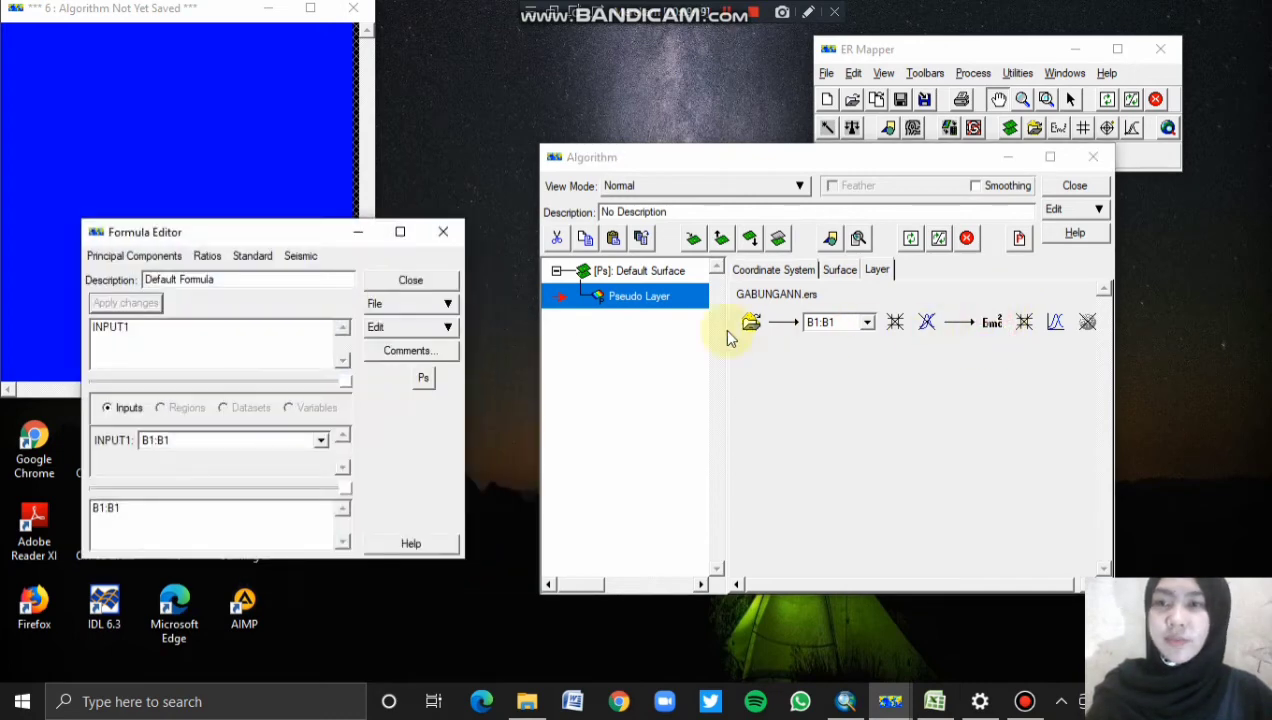
pyautogui.click(155, 327)
pyautogui.click(92, 327)
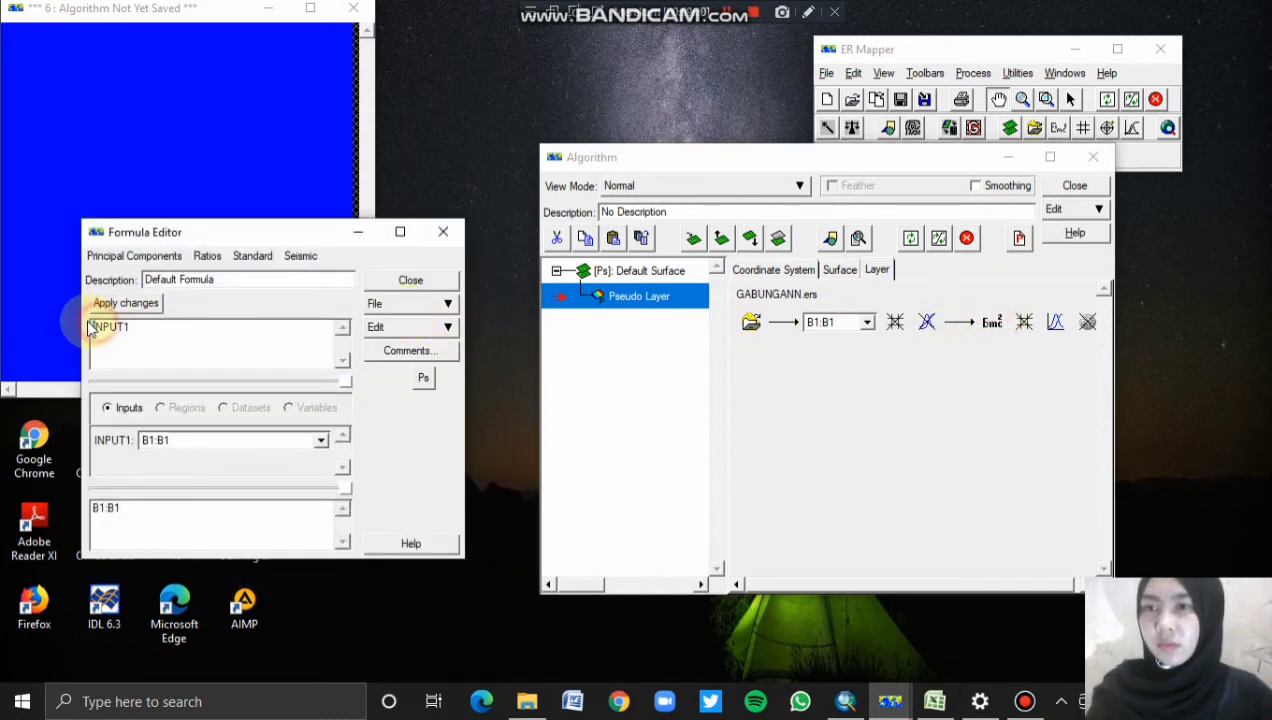
pyautogui.click(146, 332)
pyautogui.press('BackSpace')
pyautogui.press('BackSpace')
pyautogui.press('BackSpace')
pyautogui.press('BackSpace')
pyautogui.press('BackSpace')
pyautogui.press('BackSpace')
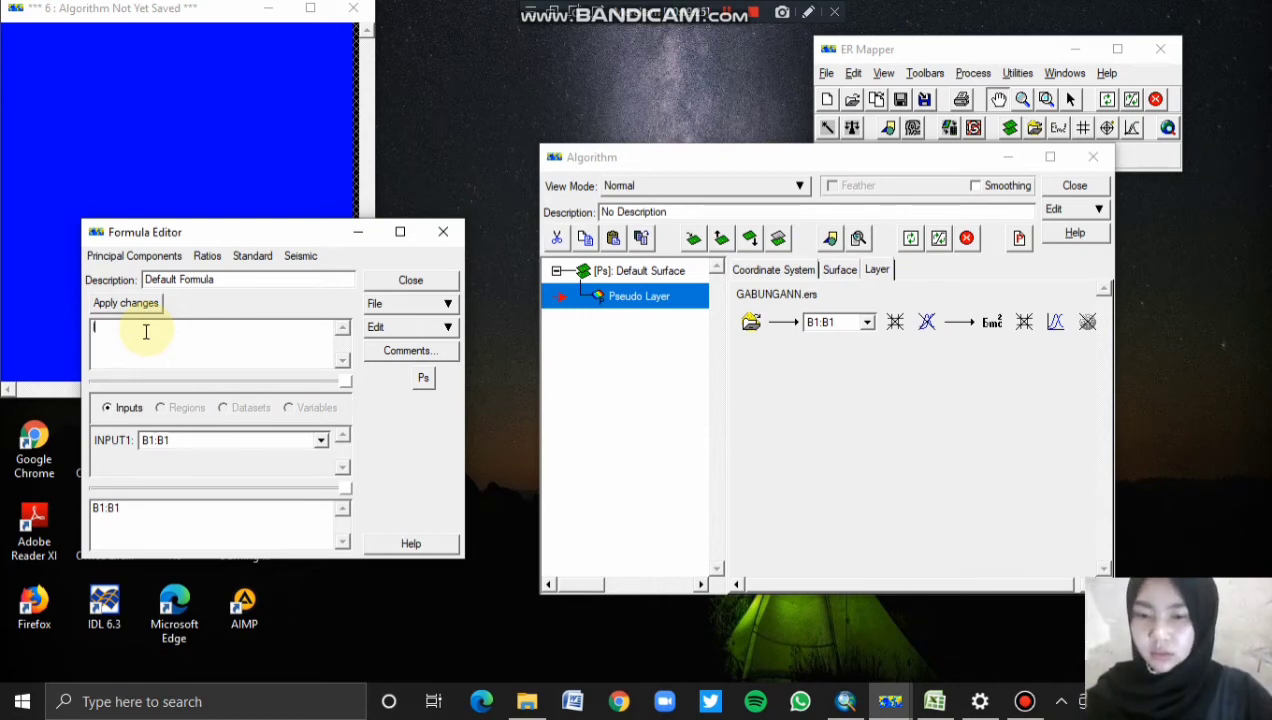
# Enter the beginning of the condition, IF(I1-I2) < 0 THEN, as the pseudo layer's formula.
pyautogui.write('IF')
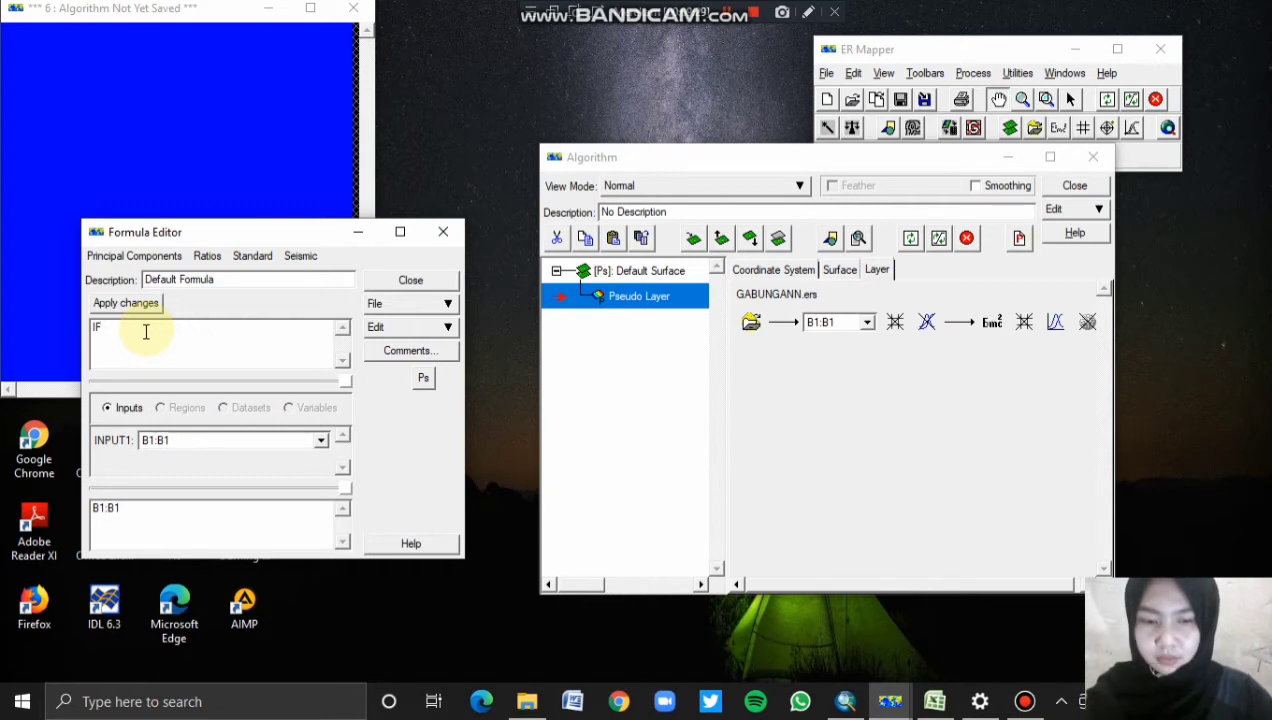
pyautogui.write('(')
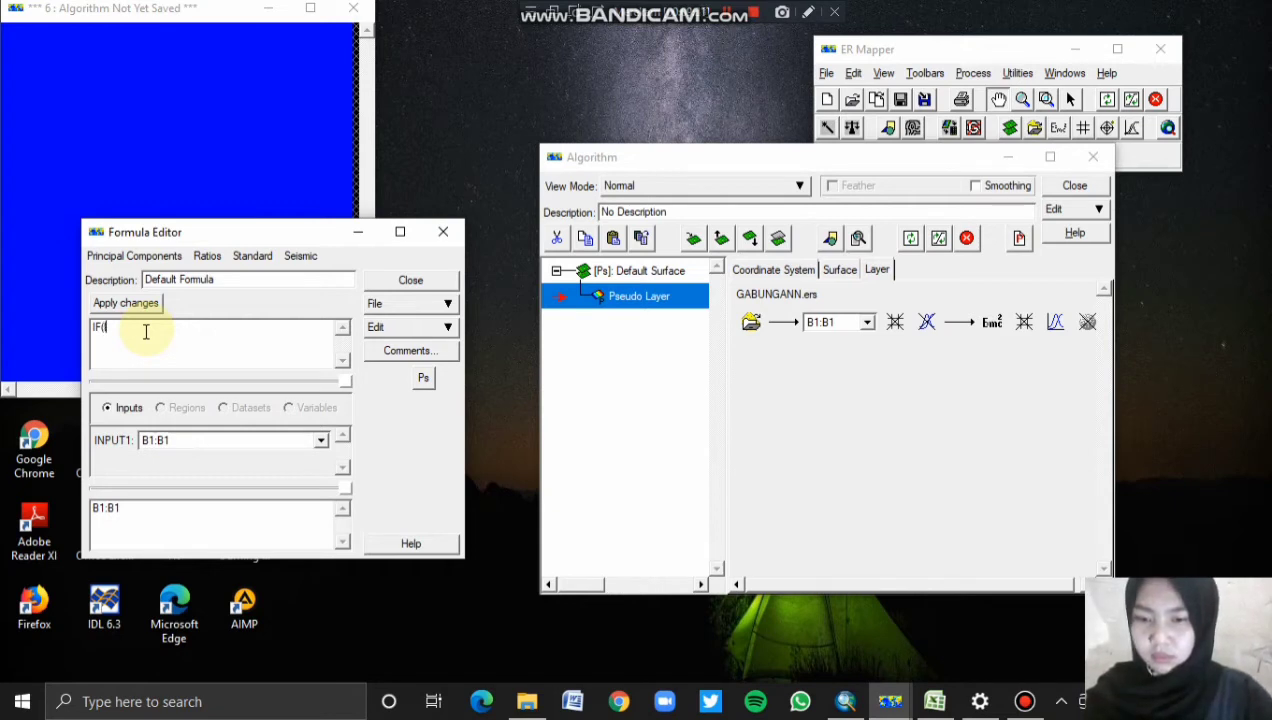
pyautogui.write('i1')
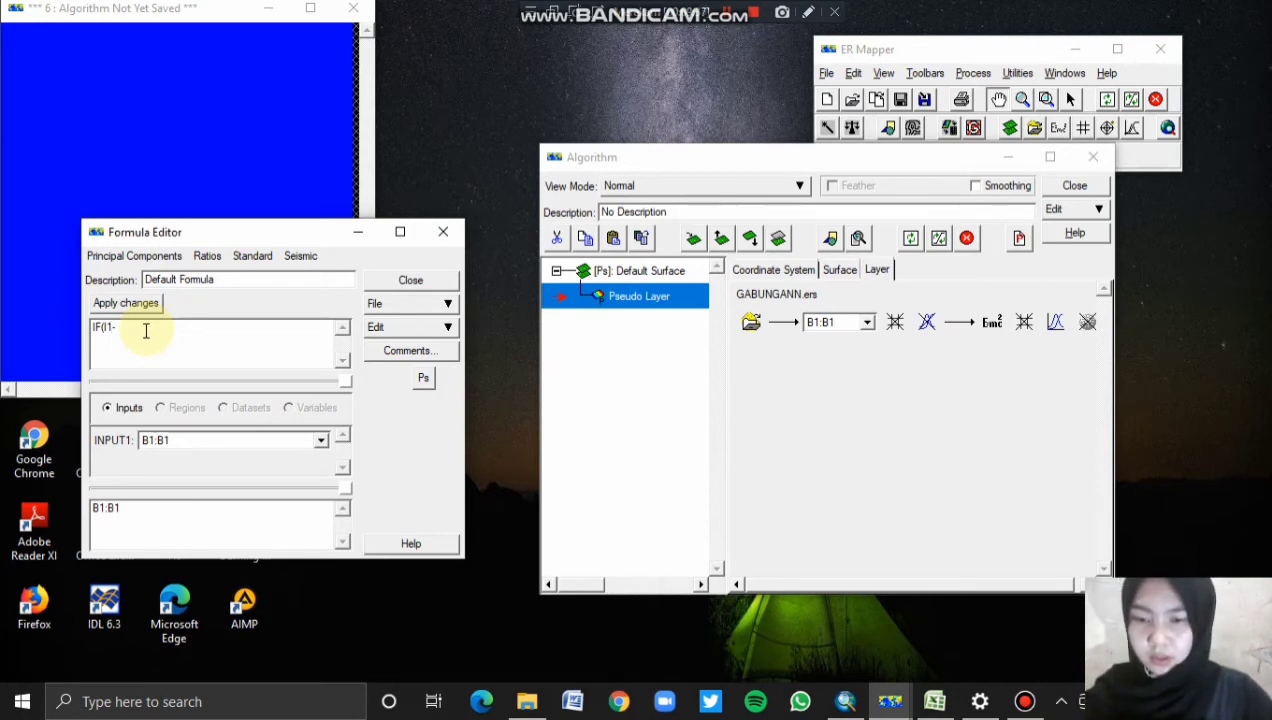
pyautogui.write('-i2')
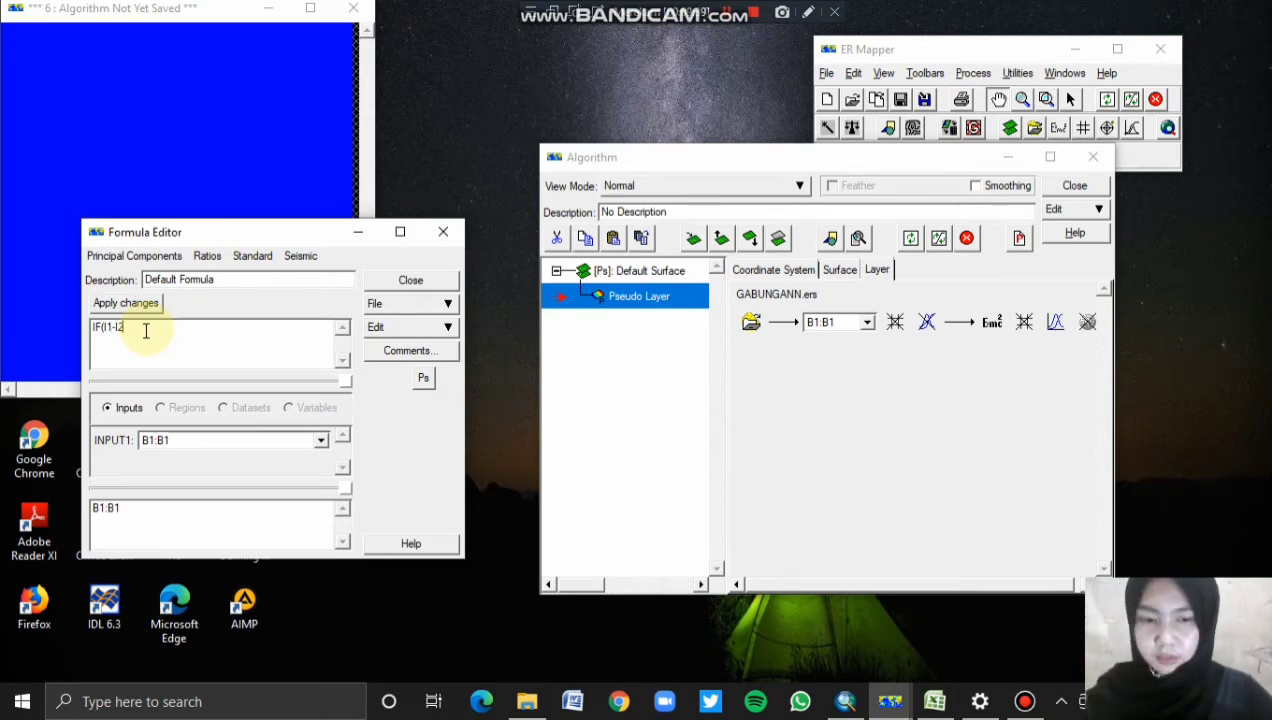
pyautogui.write(')')
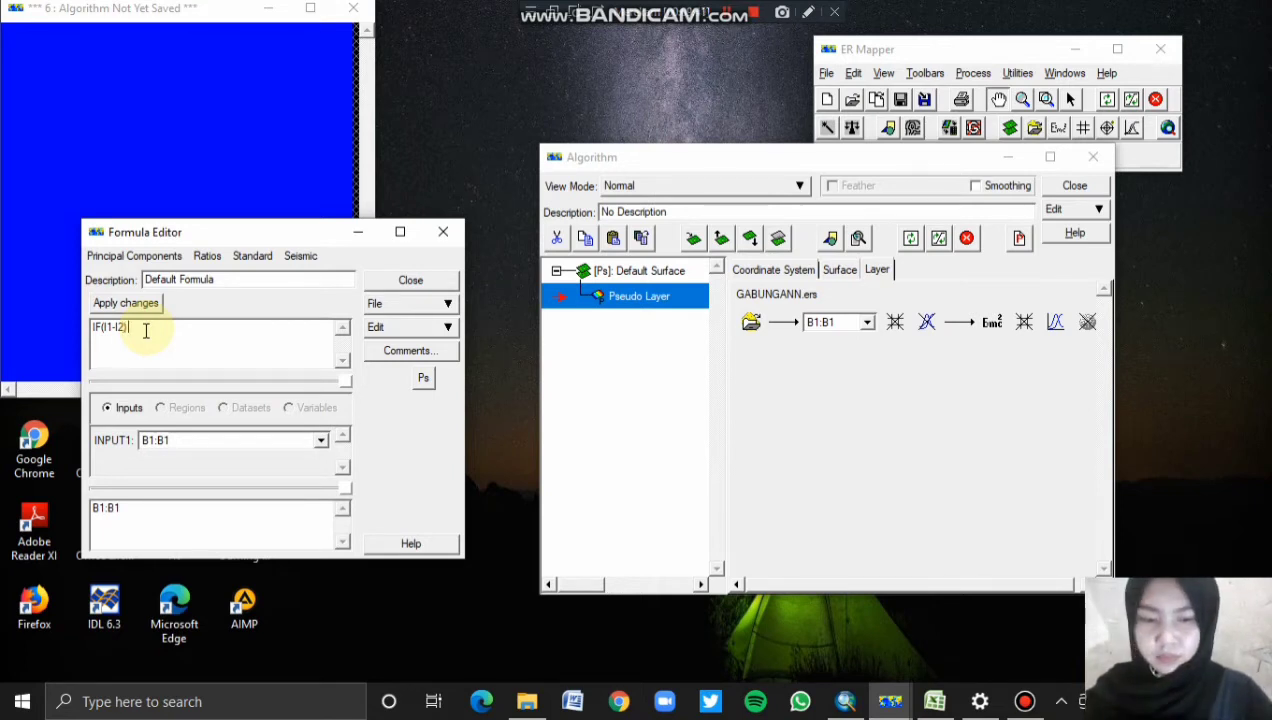
pyautogui.write(' < ')
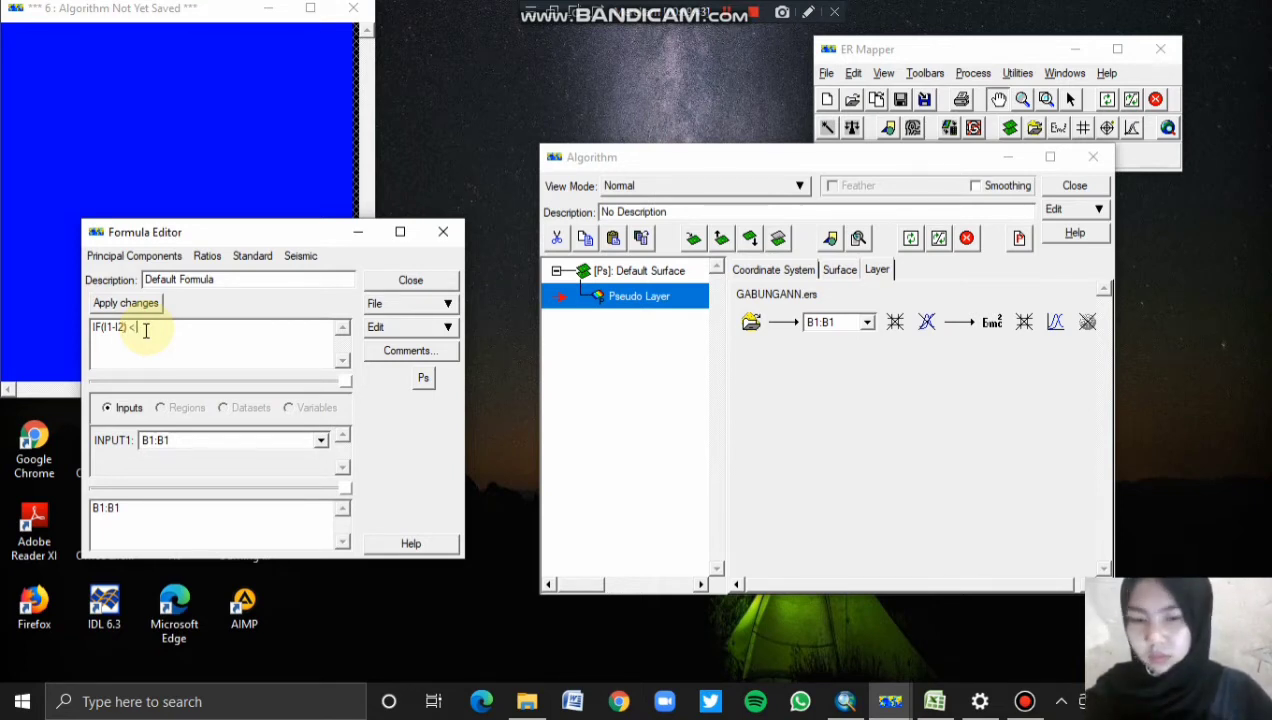
pyautogui.write('0 TH')
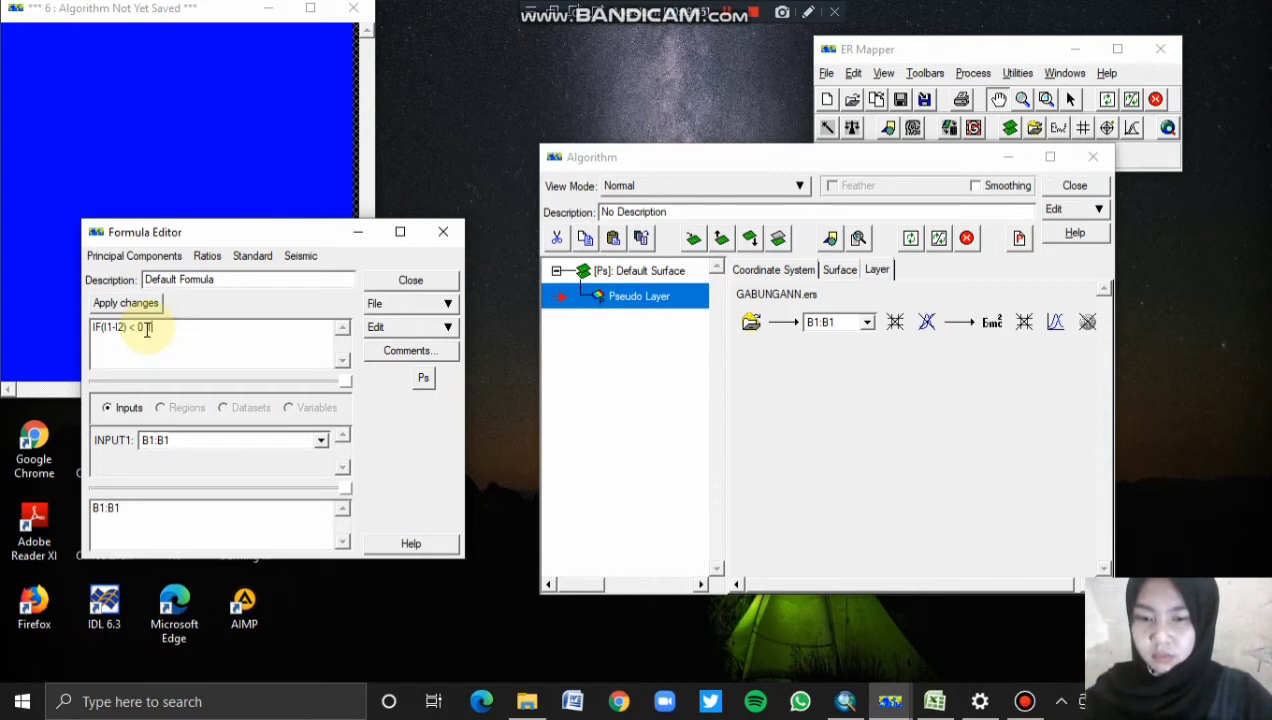
pyautogui.write('EN')
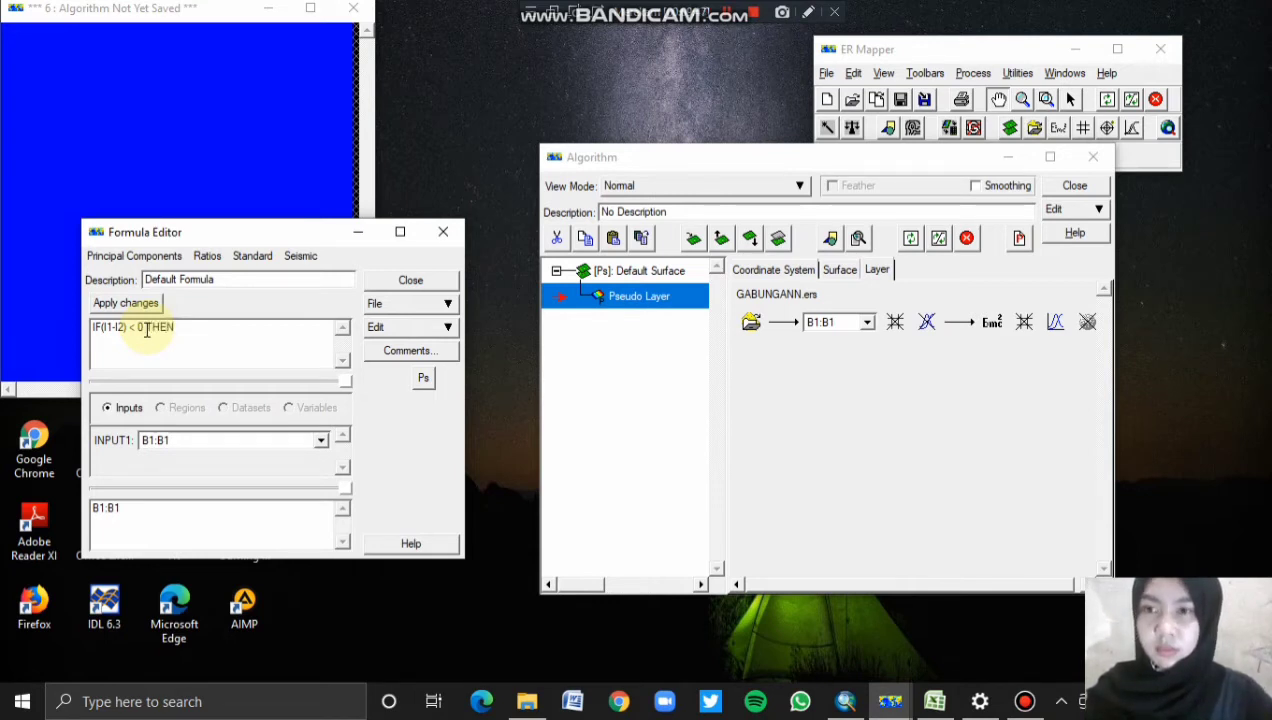
# Rewrite the formula's IF and THEN keywords in lowercase, keeping the condition (I1-I2) < 0.
pyautogui.press('BackSpace')
pyautogui.press('BackSpace')
pyautogui.press('BackSpace')
pyautogui.press('BackSpace')
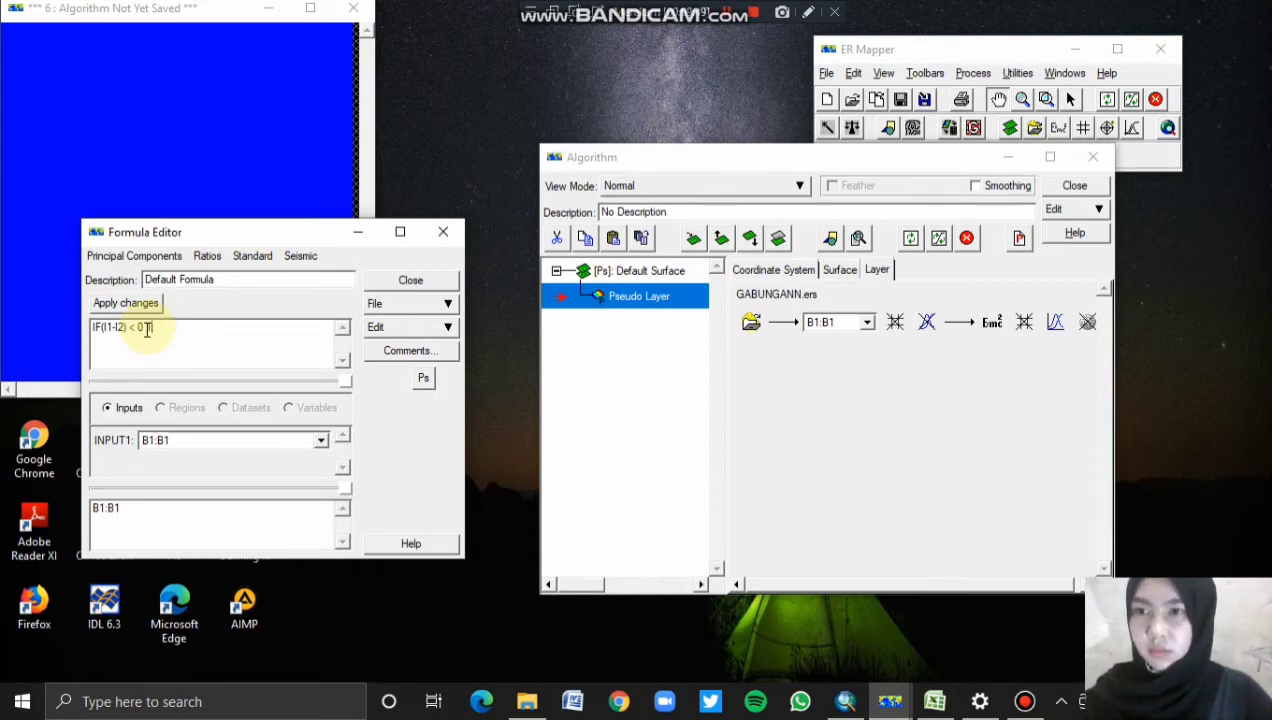
pyautogui.press('capslock')
pyautogui.write('then')
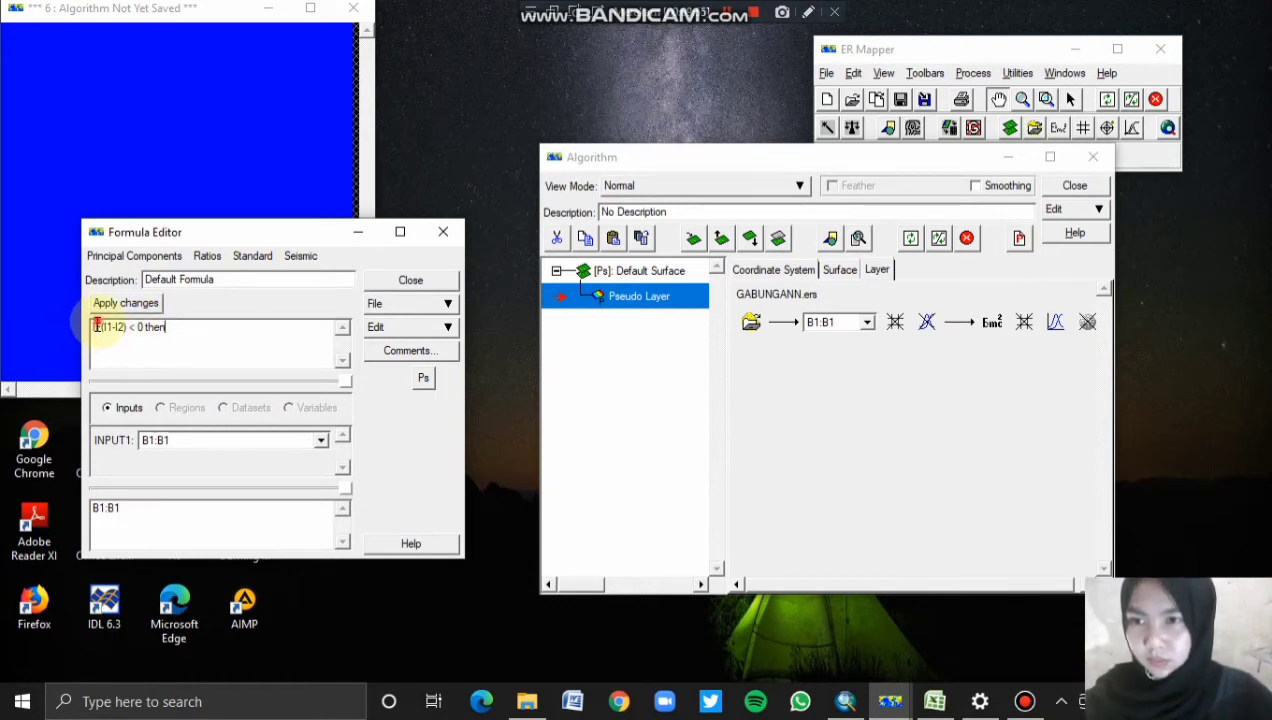
pyautogui.click(93, 326)
pyautogui.press('Delete')
pyautogui.press('Delete')
pyautogui.press('Delete')
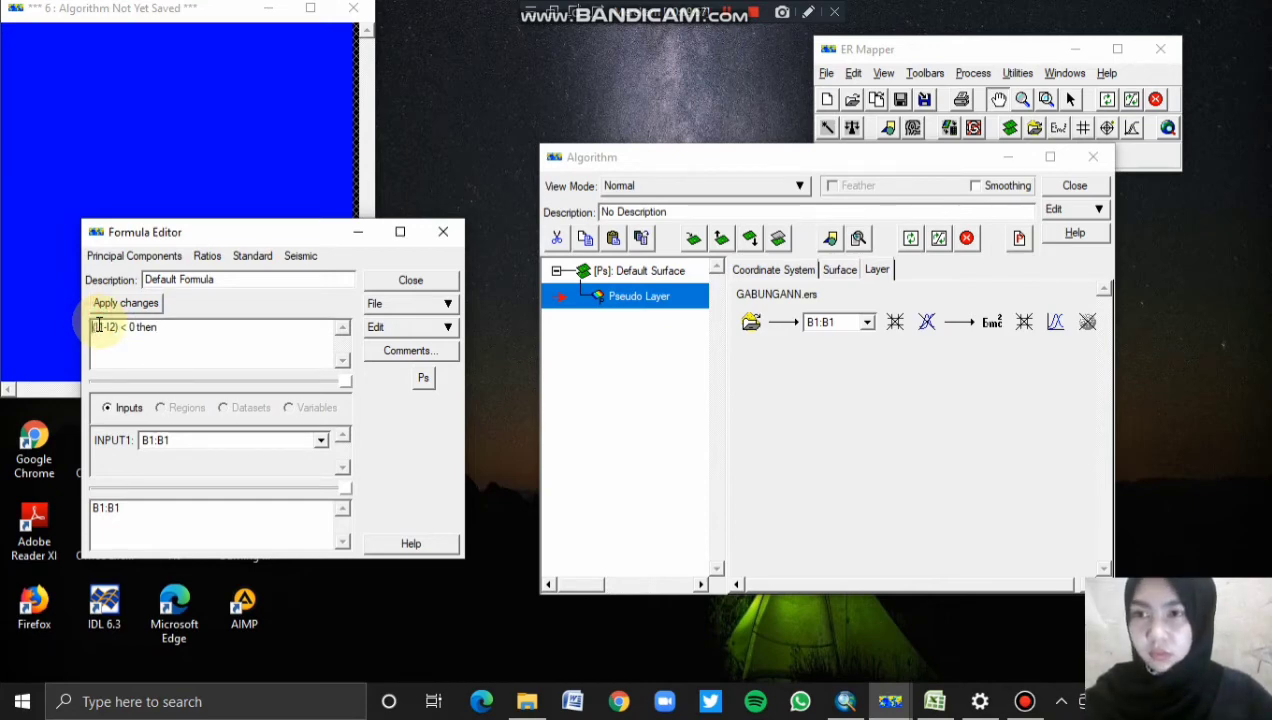
pyautogui.write('if')
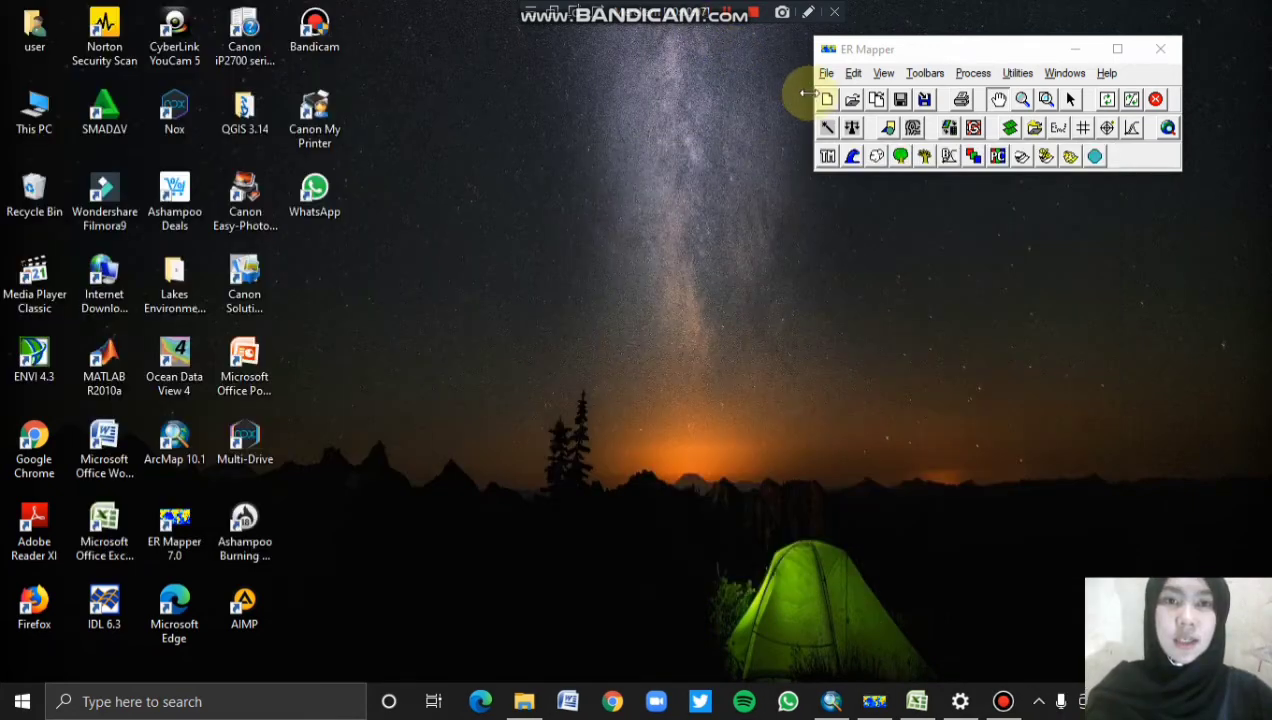
# Create a fresh image window, open its algorithm and load GABUNGANN.ers from the DATA SIG folder for this layer only.
pyautogui.click(826, 99)
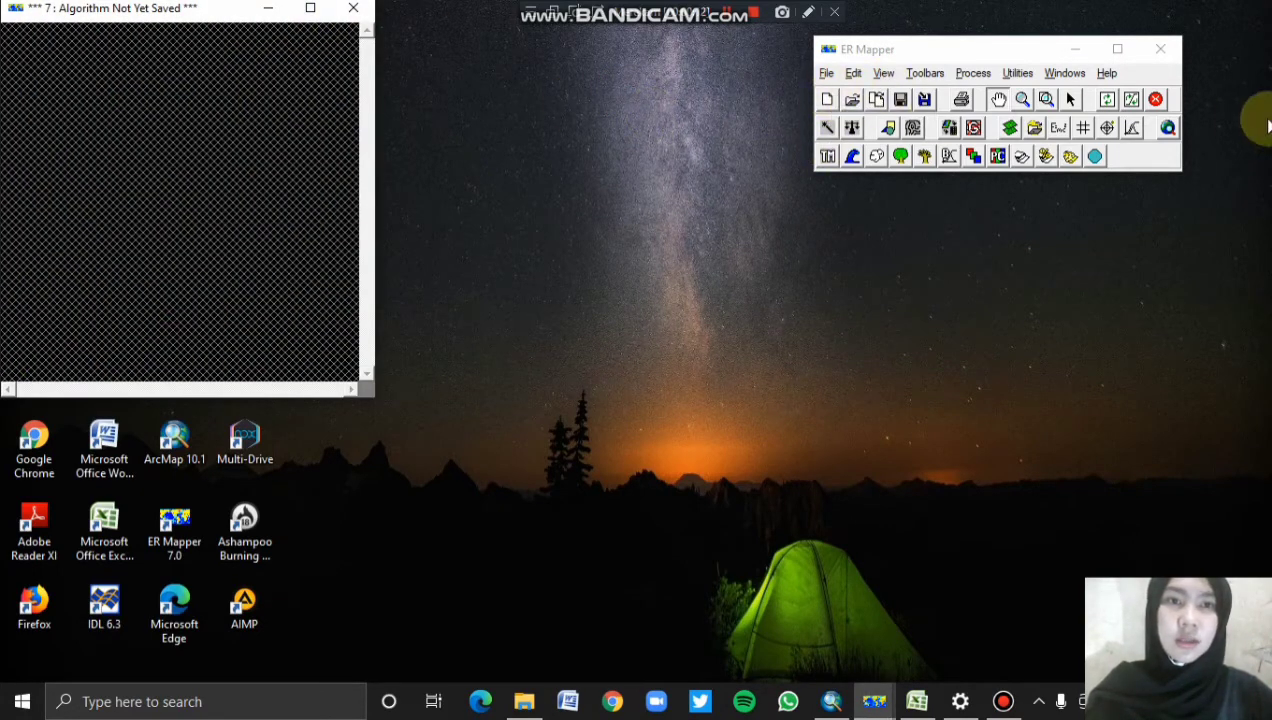
pyautogui.click(1017, 132)
pyautogui.click(752, 320)
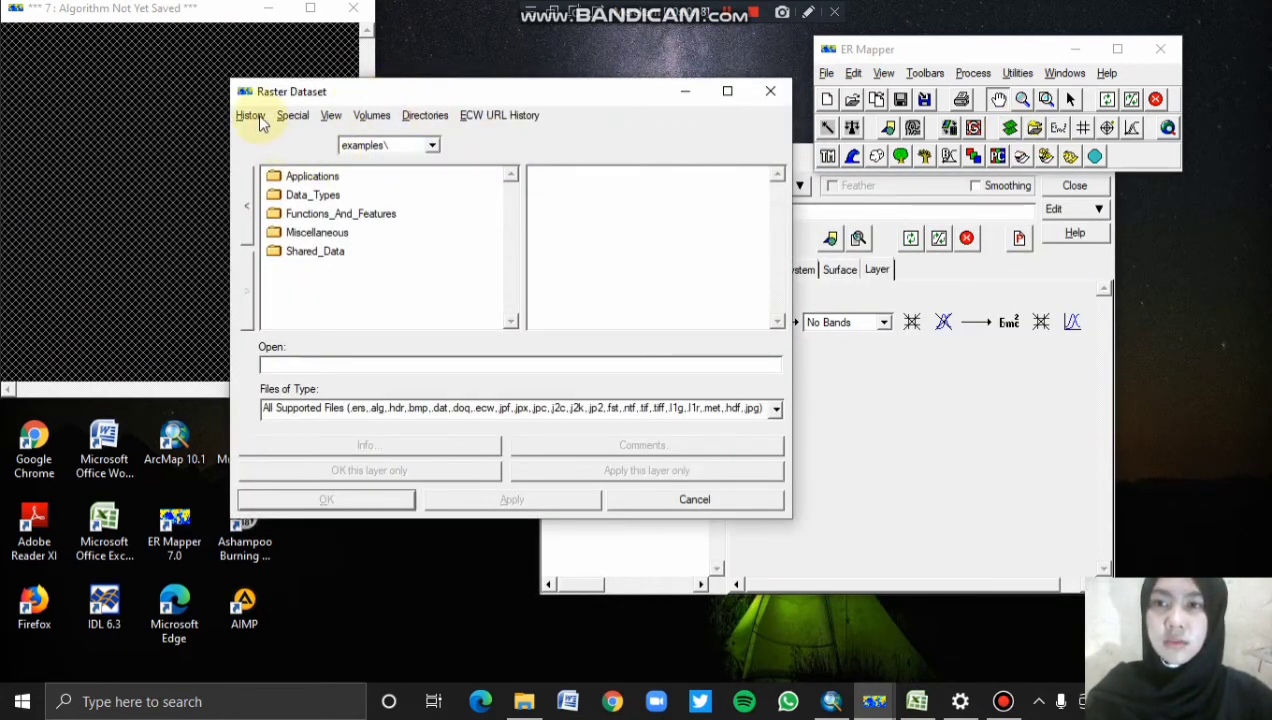
pyautogui.click(252, 116)
pyautogui.click(279, 145)
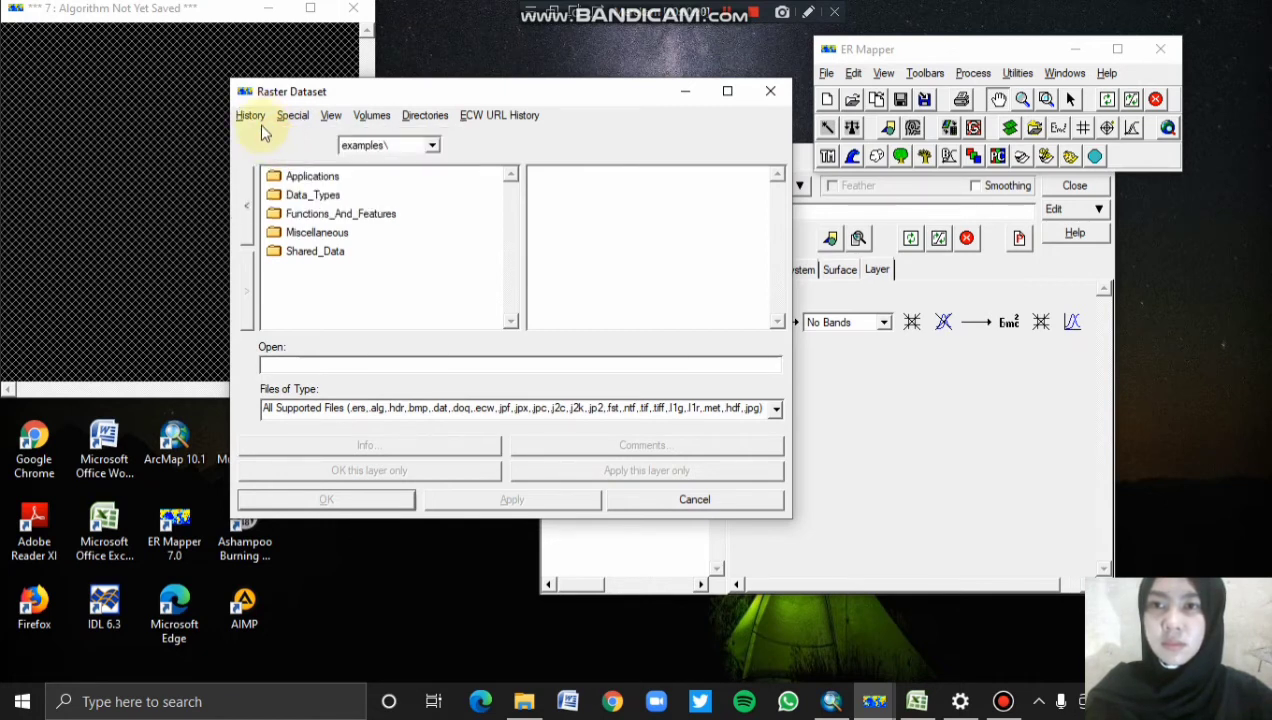
pyautogui.click(256, 118)
pyautogui.click(270, 148)
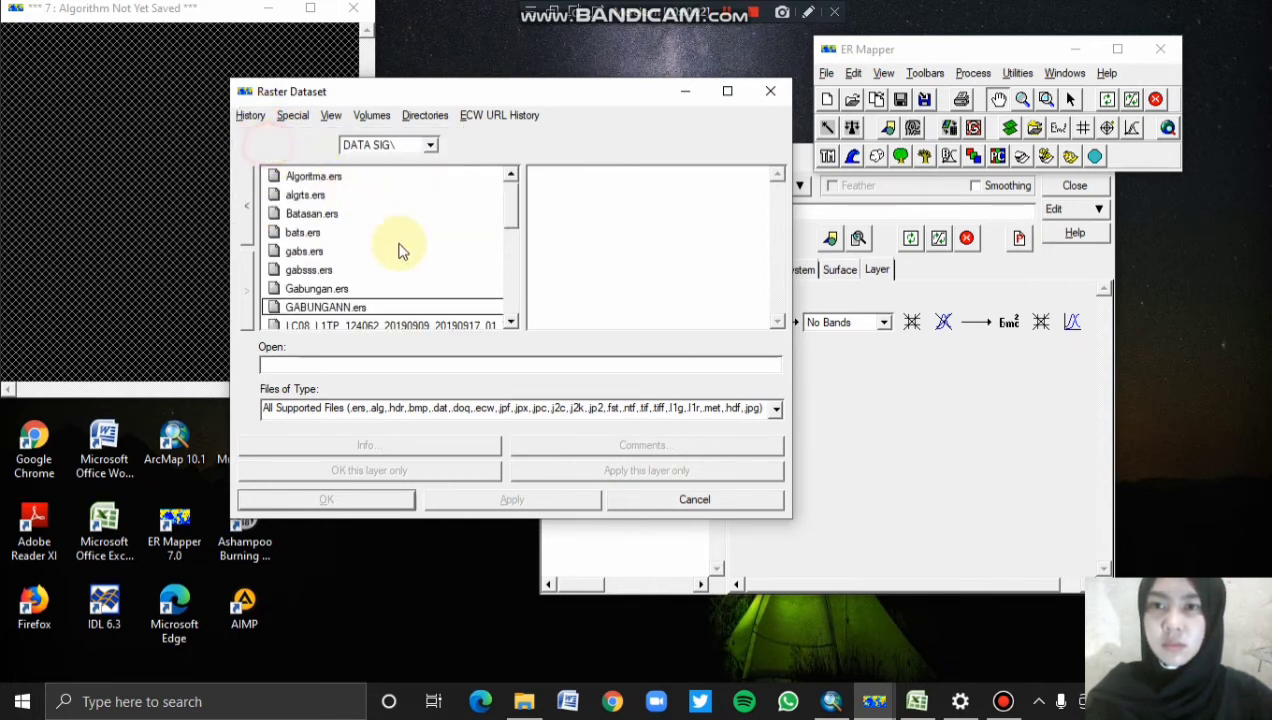
pyautogui.click(392, 307)
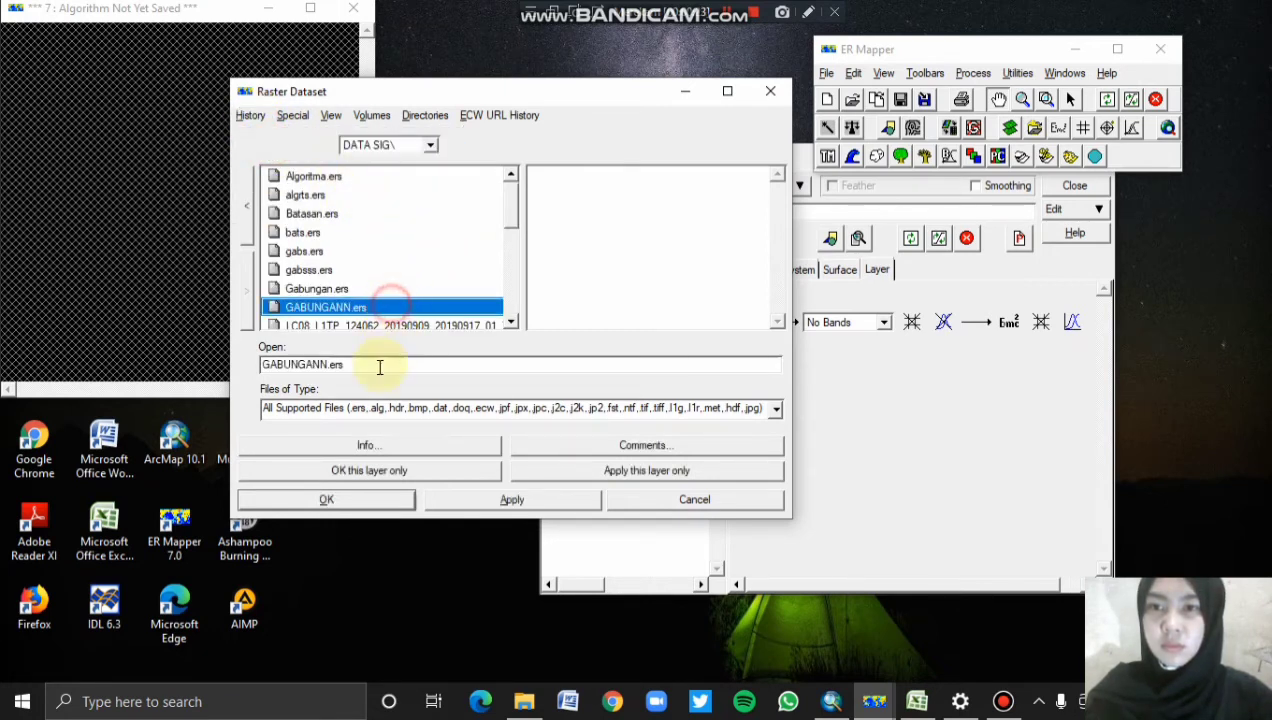
pyautogui.click(350, 471)
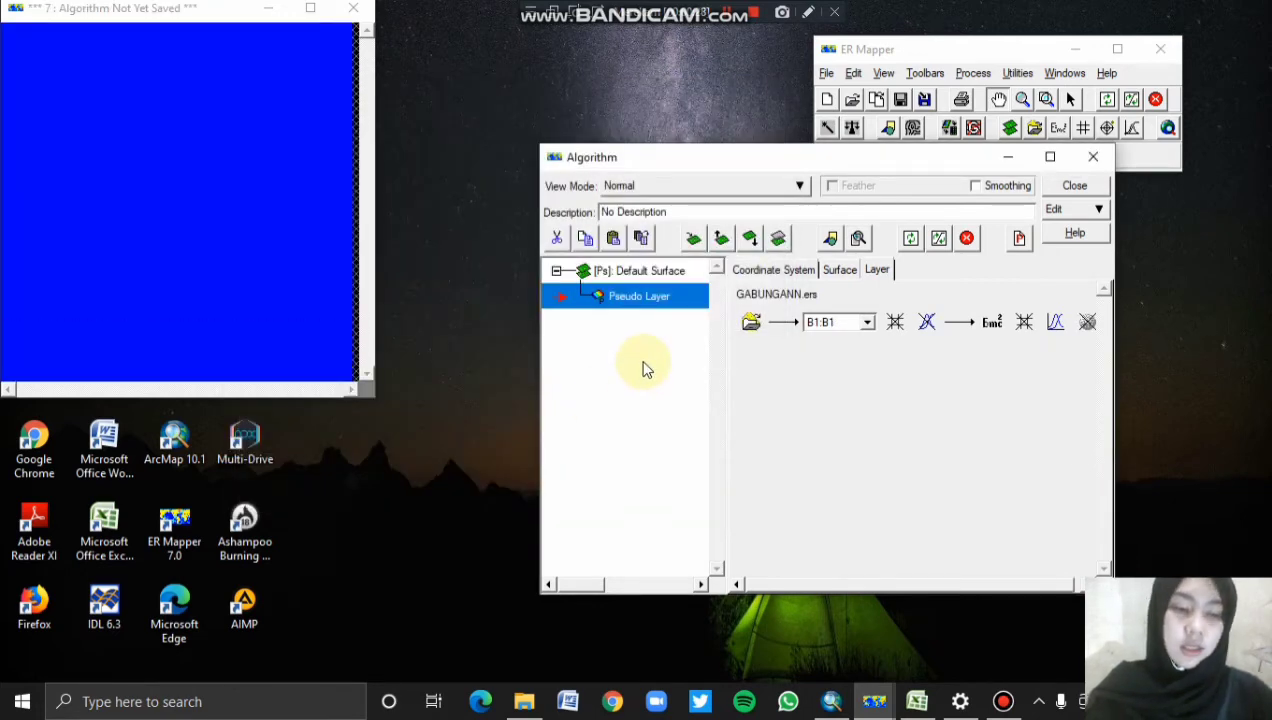
# Open the pseudo layer's formula for editing and remove the default INPUT1 expression.
pyautogui.click(992, 323)
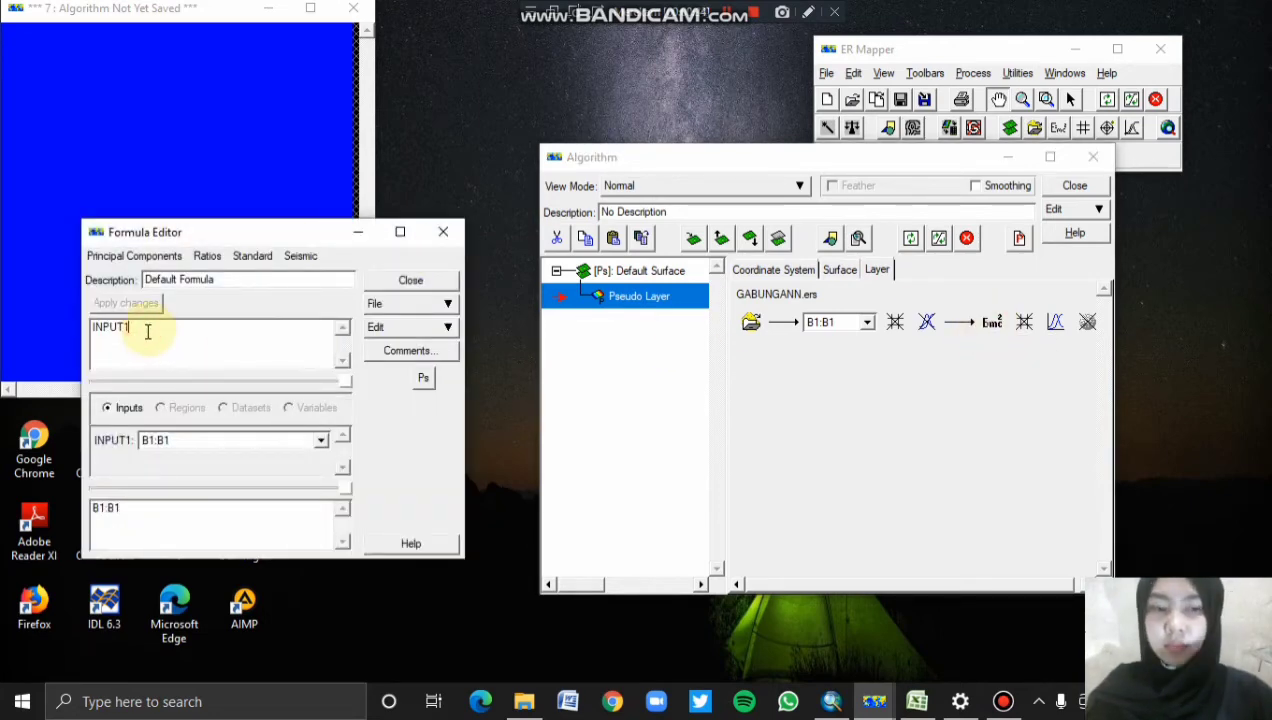
pyautogui.press('BackSpace')
pyautogui.press('BackSpace')
pyautogui.press('BackSpace')
pyautogui.press('BackSpace')
pyautogui.press('BackSpace')
pyautogui.press('BackSpace')
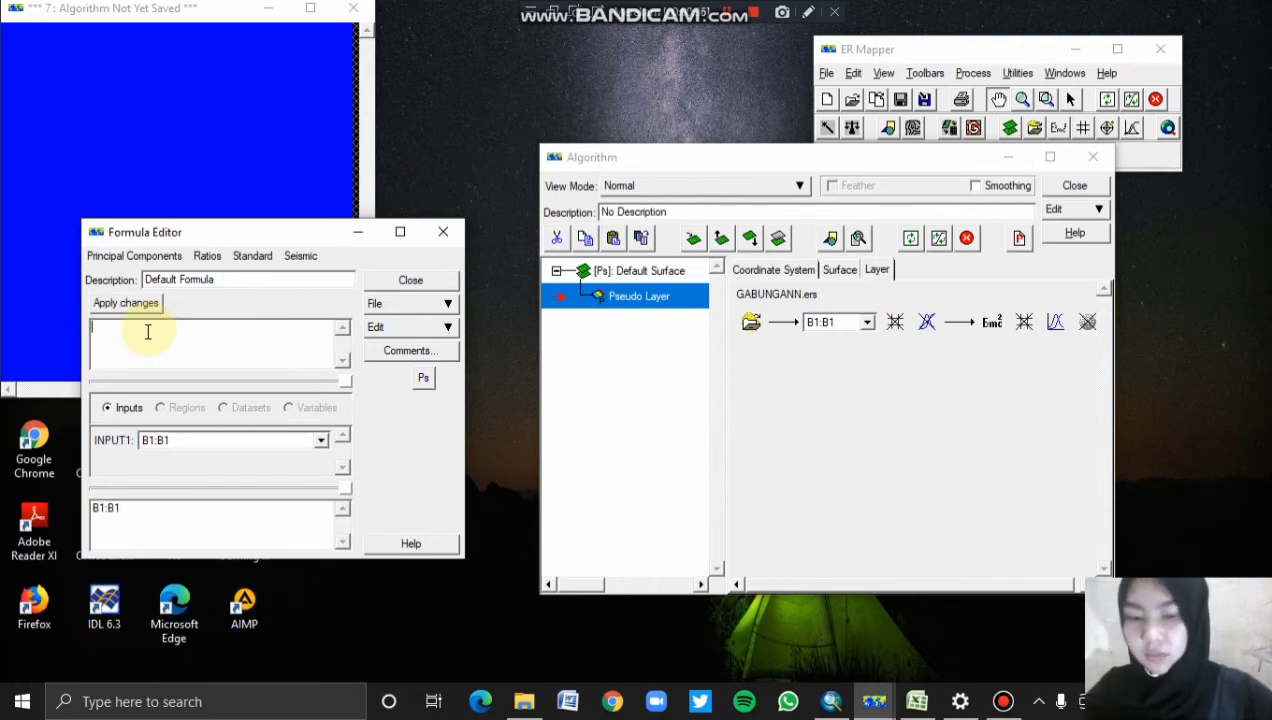
# Enter the formula if(i1-i2) < 0 then i3 else null, apply it to the layer and close the Formula Editor.
pyautogui.write('if')
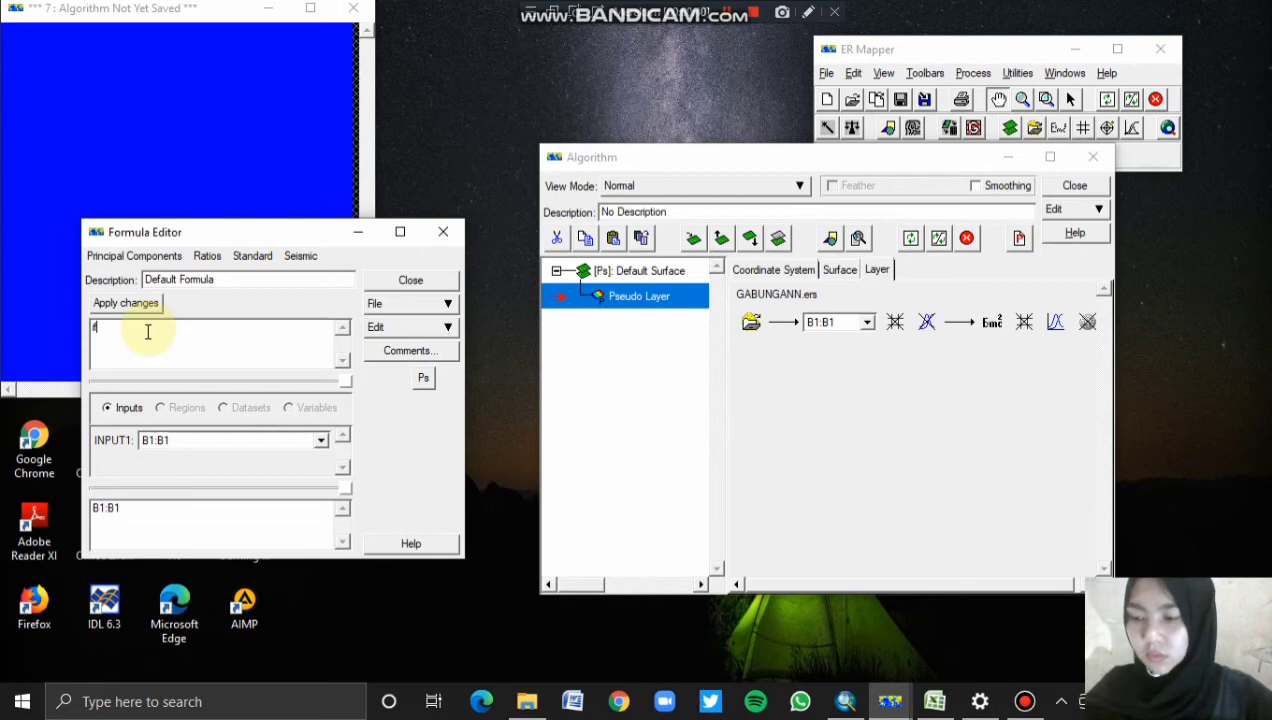
pyautogui.write('(')
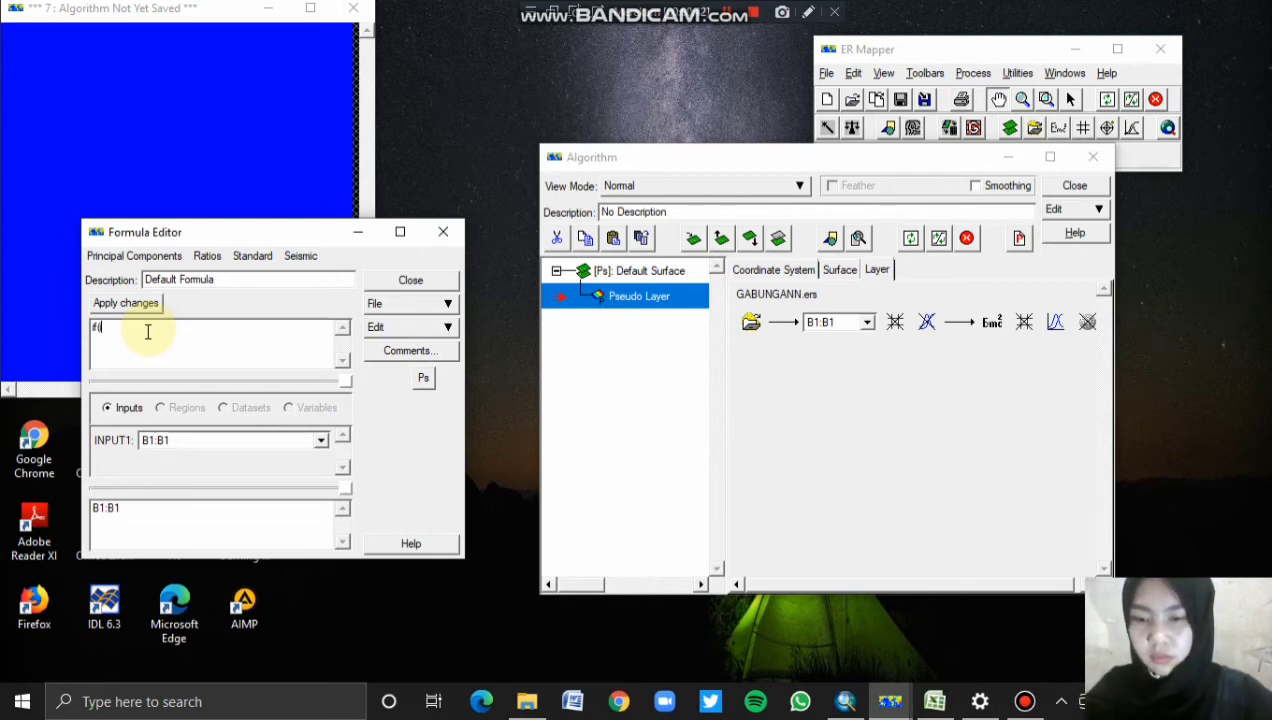
pyautogui.write('i1-')
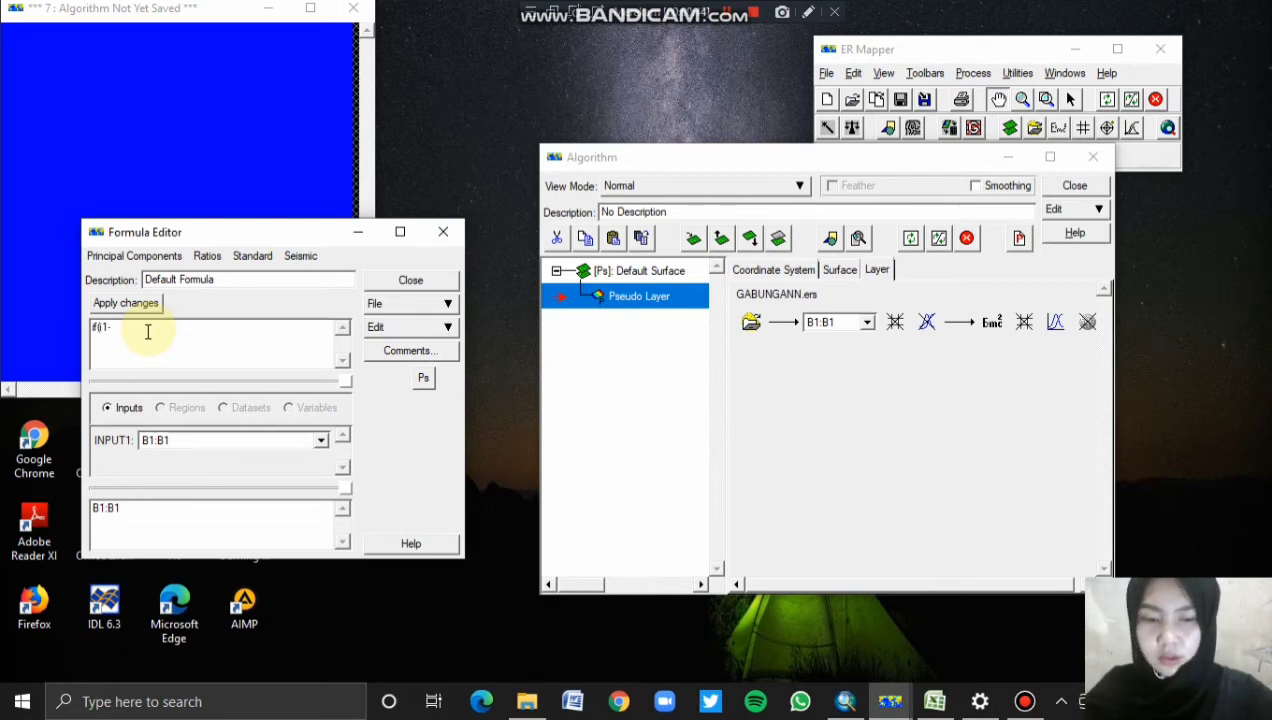
pyautogui.write('1<2')
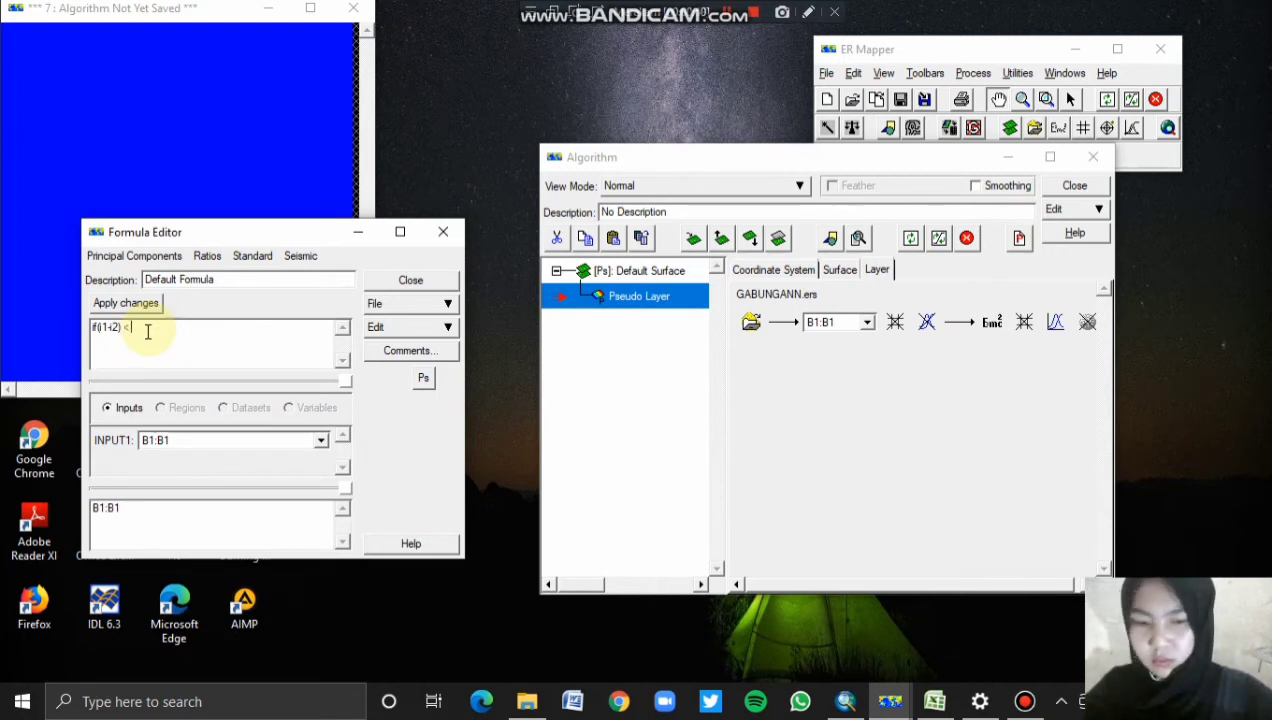
pyautogui.write('0')
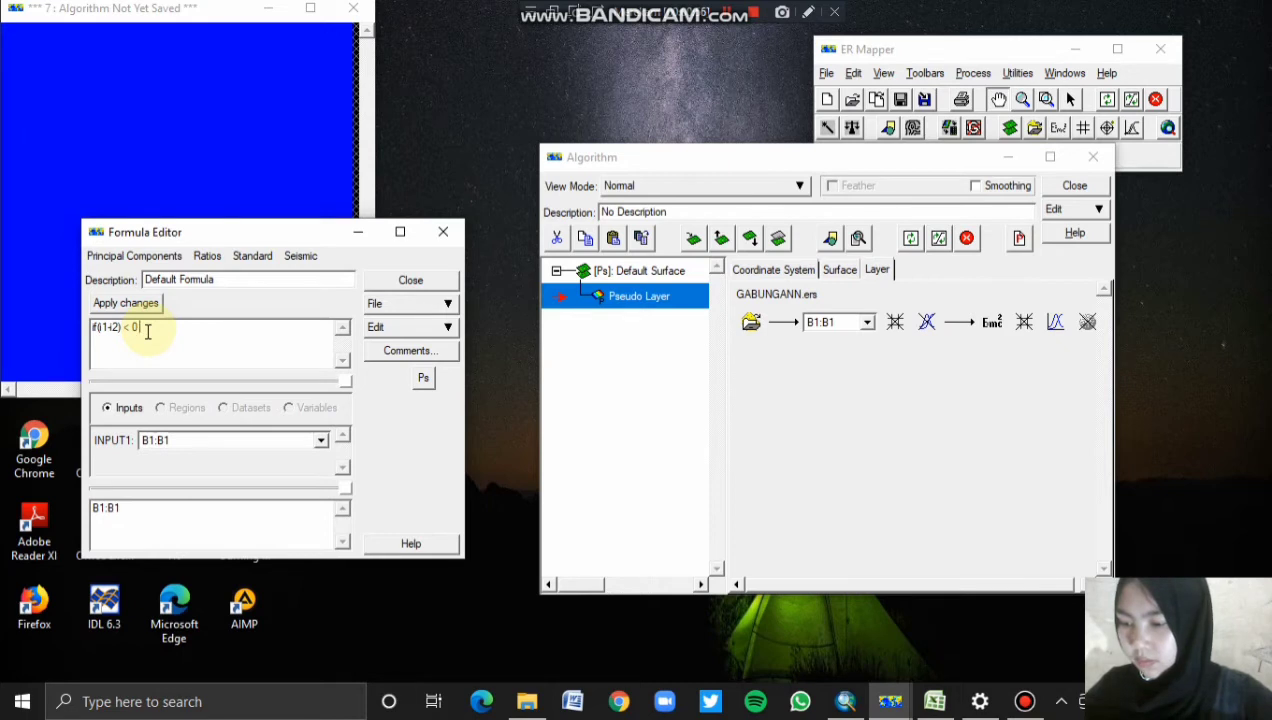
pyautogui.write('then i3')
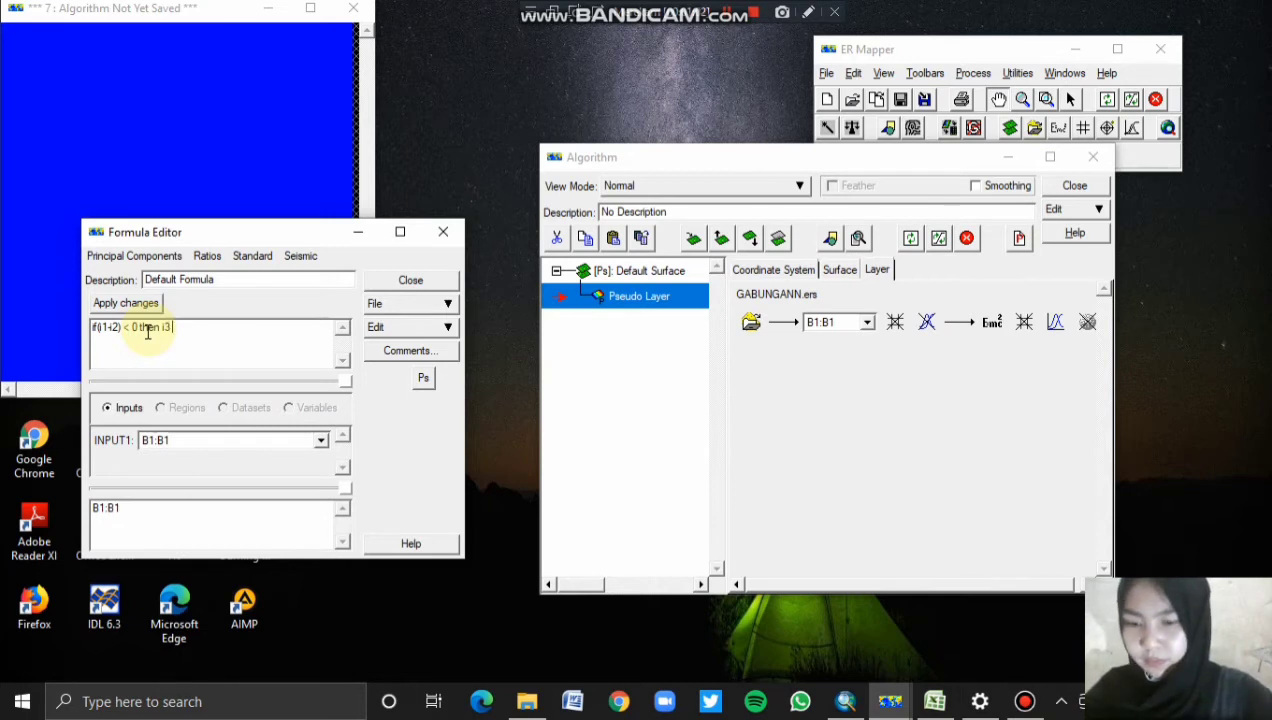
pyautogui.write('else null')
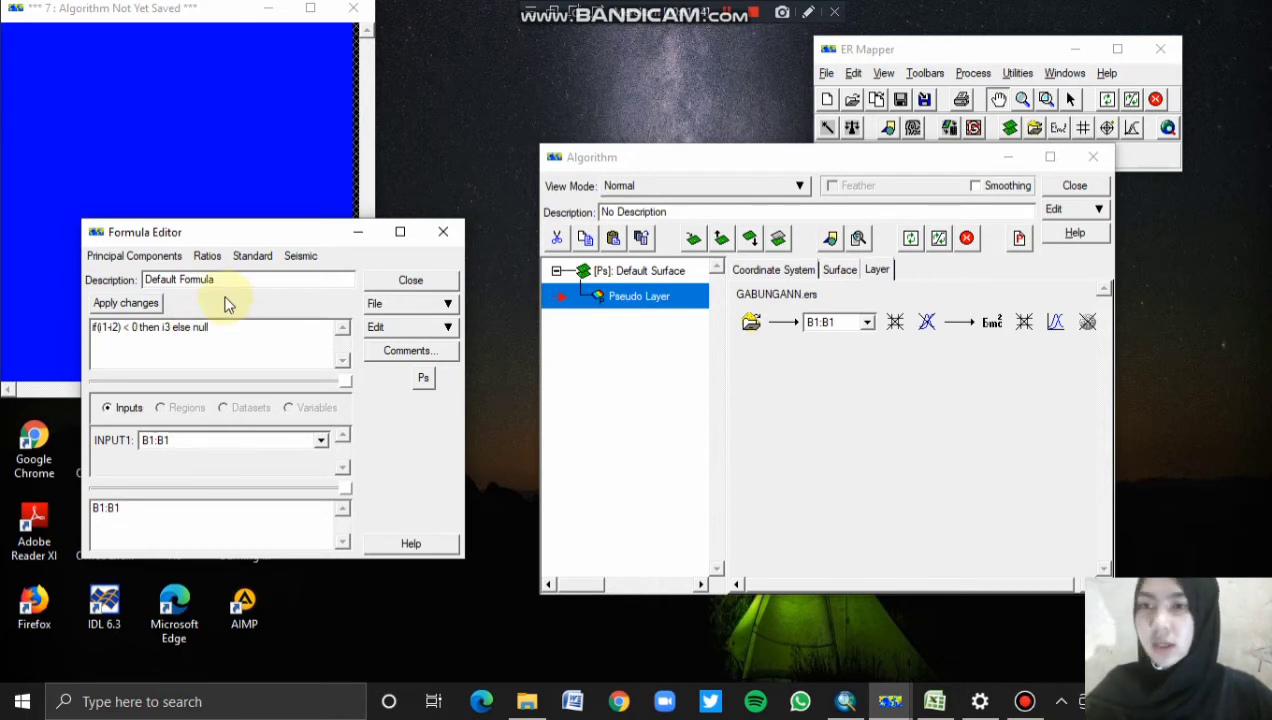
pyautogui.click(125, 303)
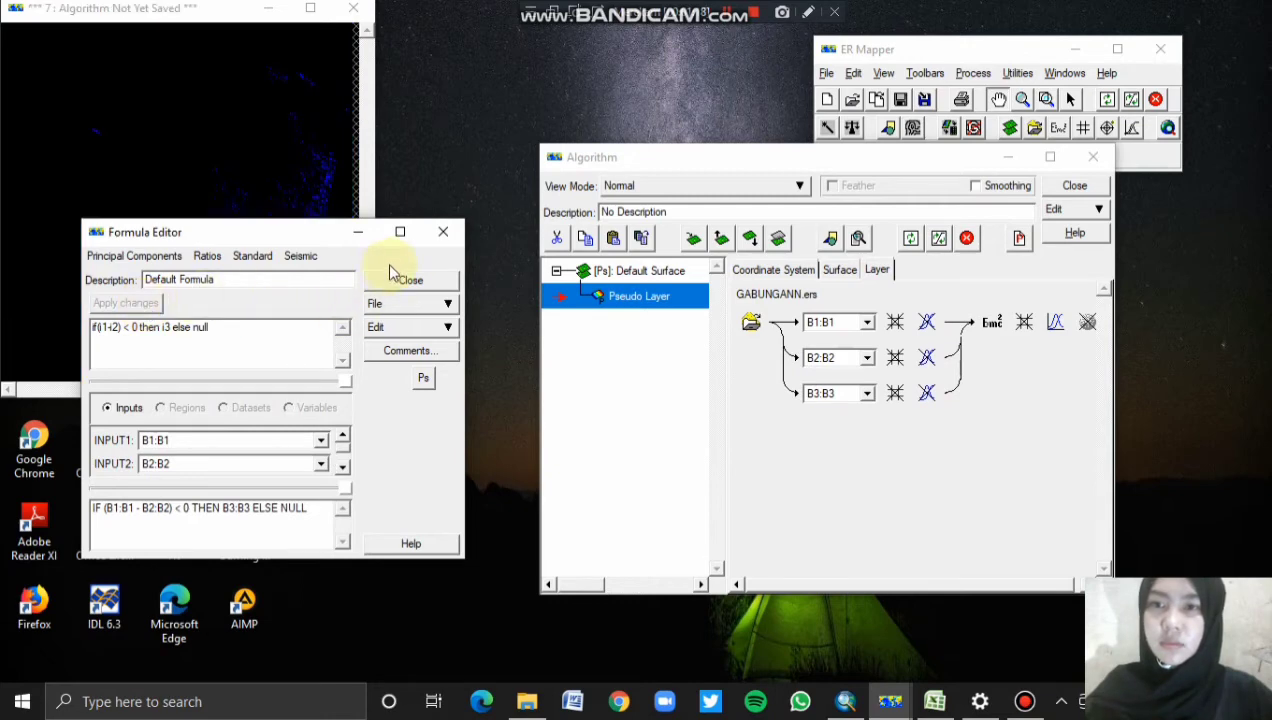
pyautogui.click(443, 231)
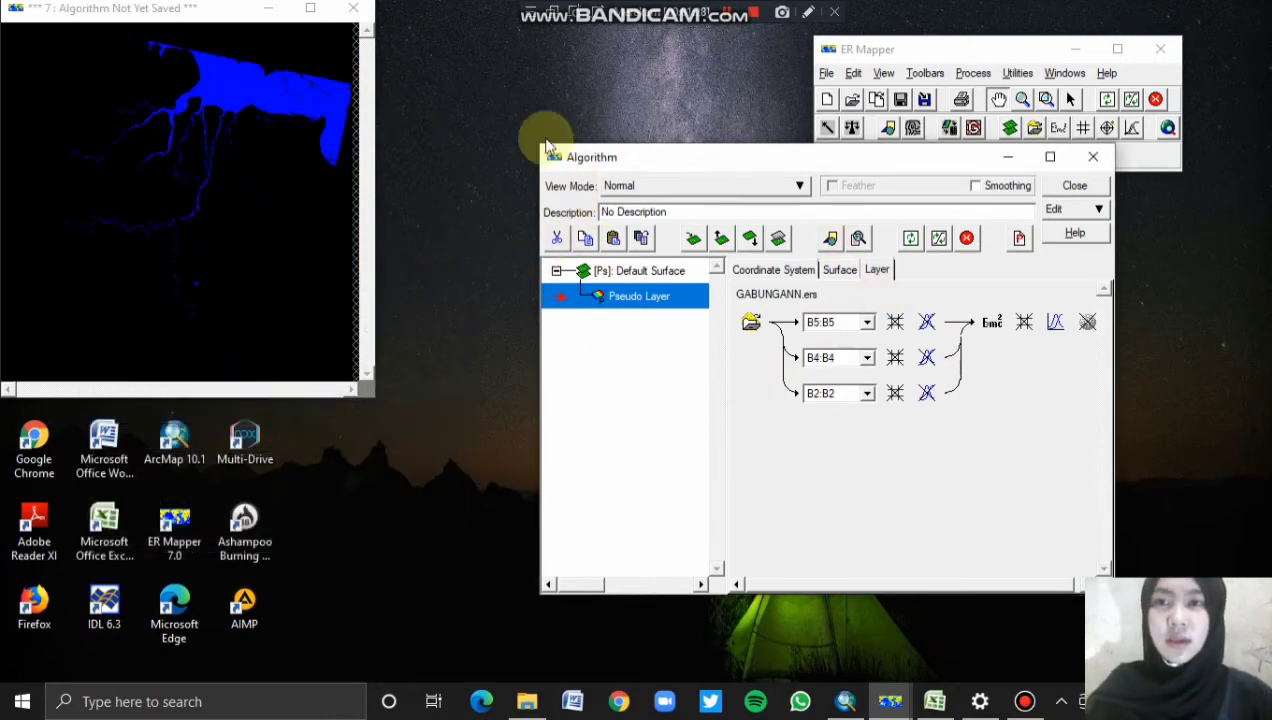
# Assign bands B5, B4 and B2 to the formula's first, second and third inputs, and refresh the image with rescaled contrast.
pyautogui.click(868, 323)
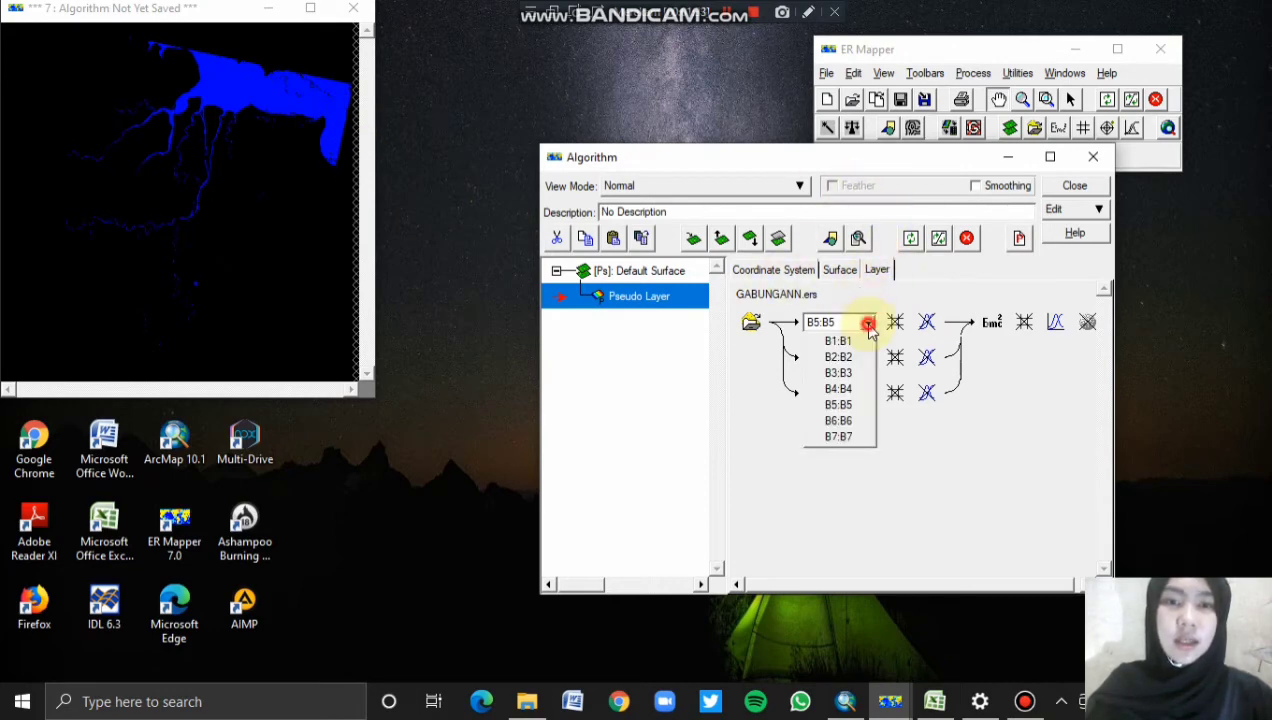
pyautogui.click(855, 405)
pyautogui.click(868, 358)
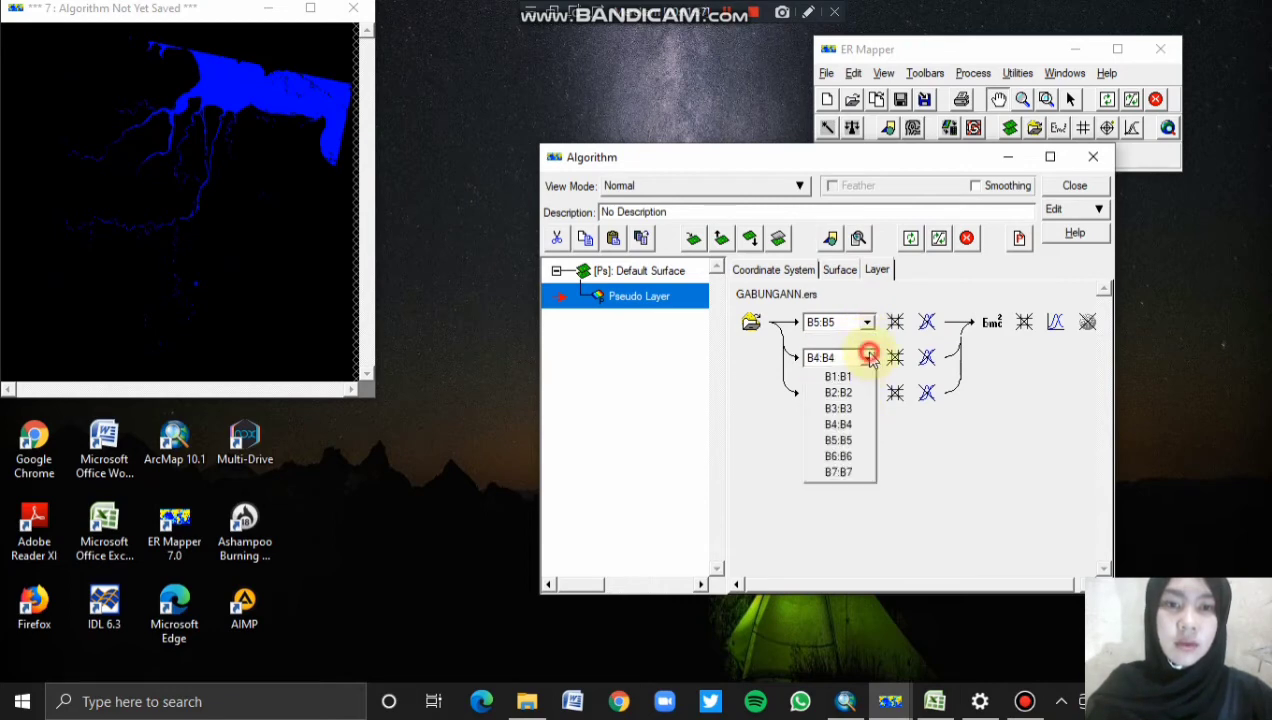
pyautogui.click(850, 422)
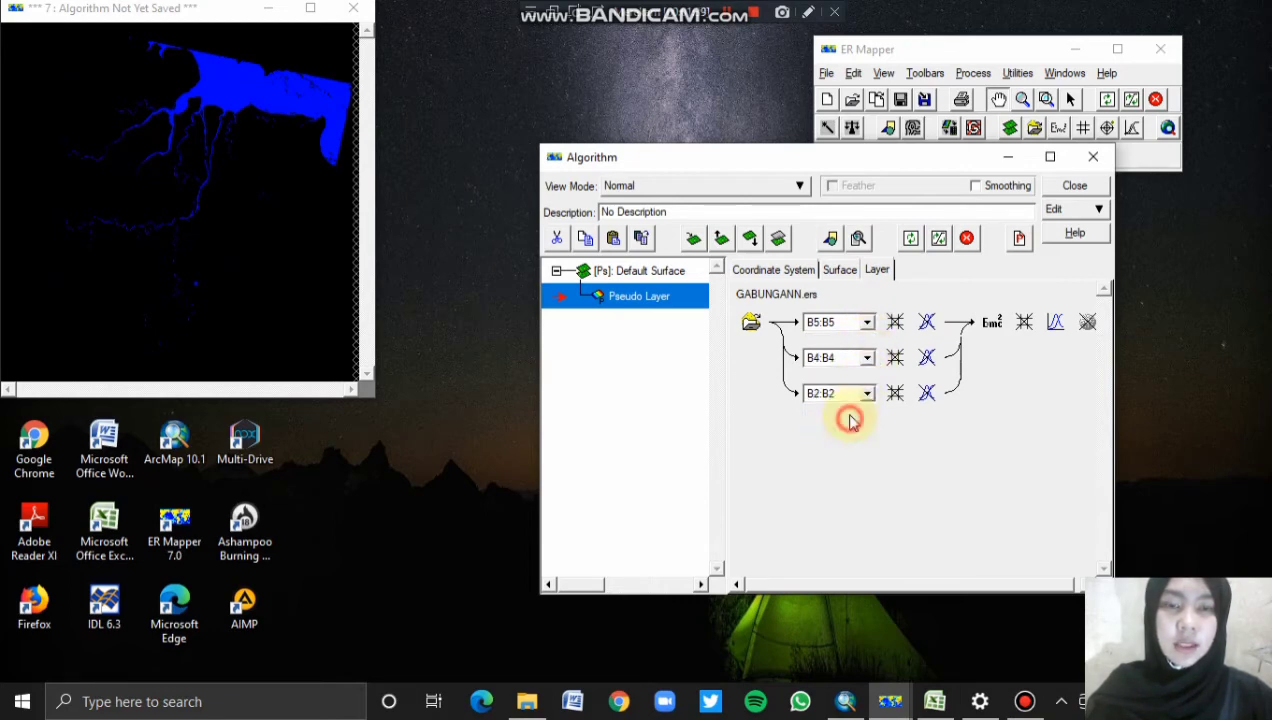
pyautogui.click(868, 394)
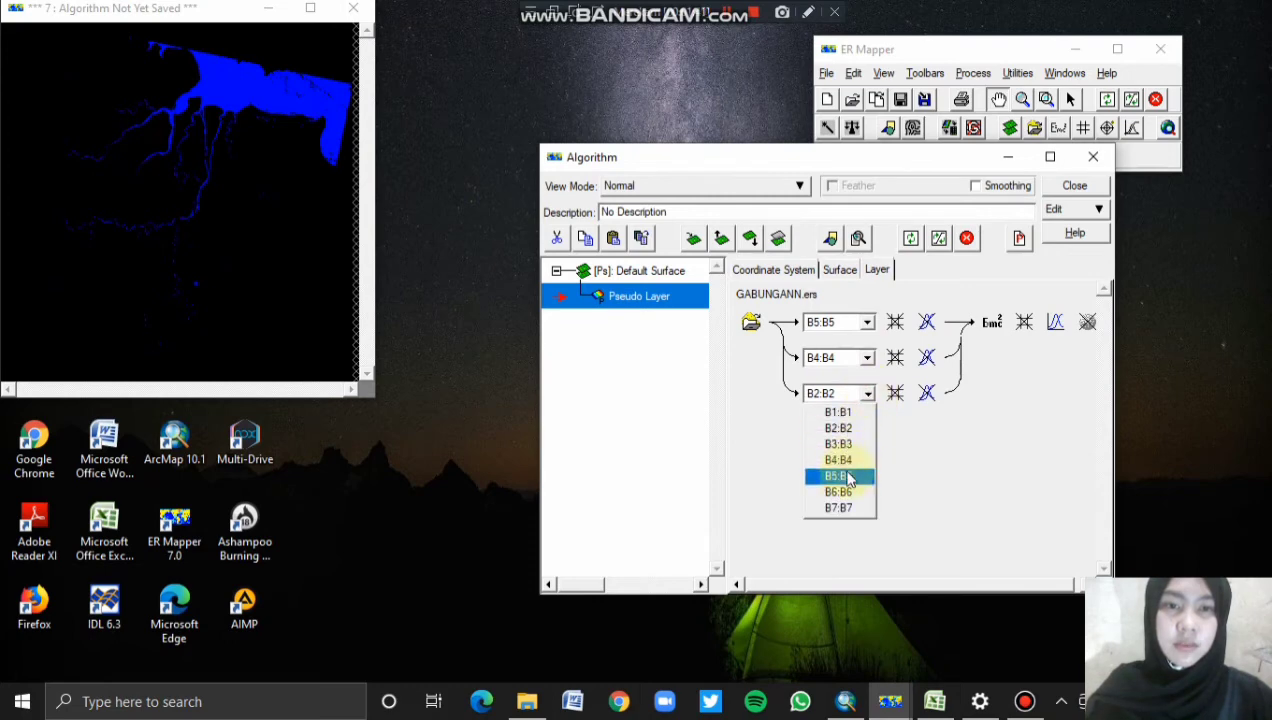
pyautogui.click(850, 428)
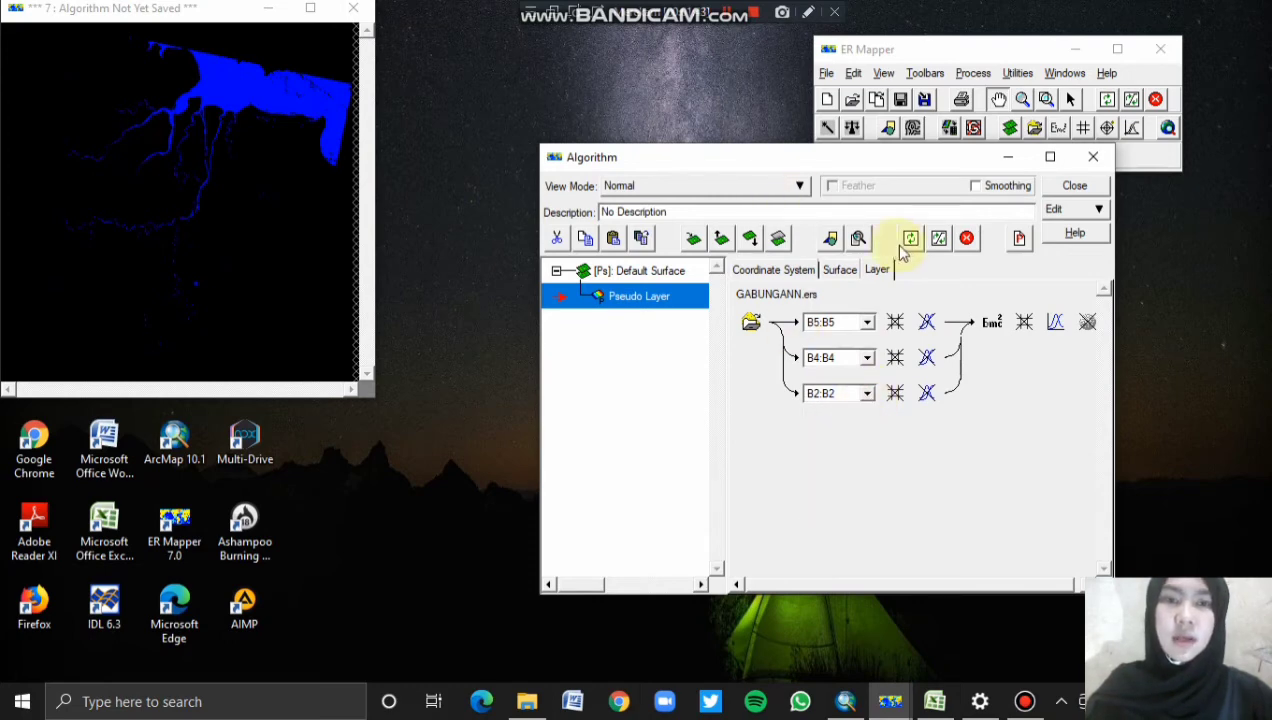
pyautogui.click(938, 240)
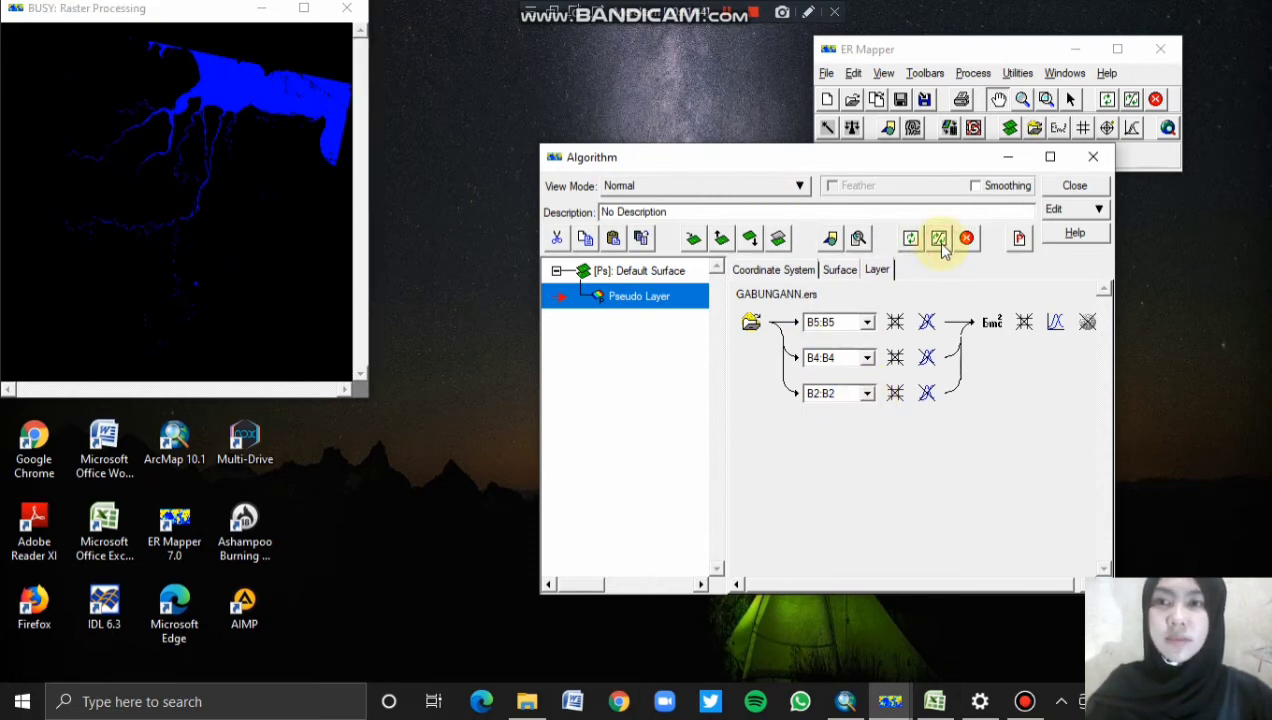
pyautogui.click(939, 240)
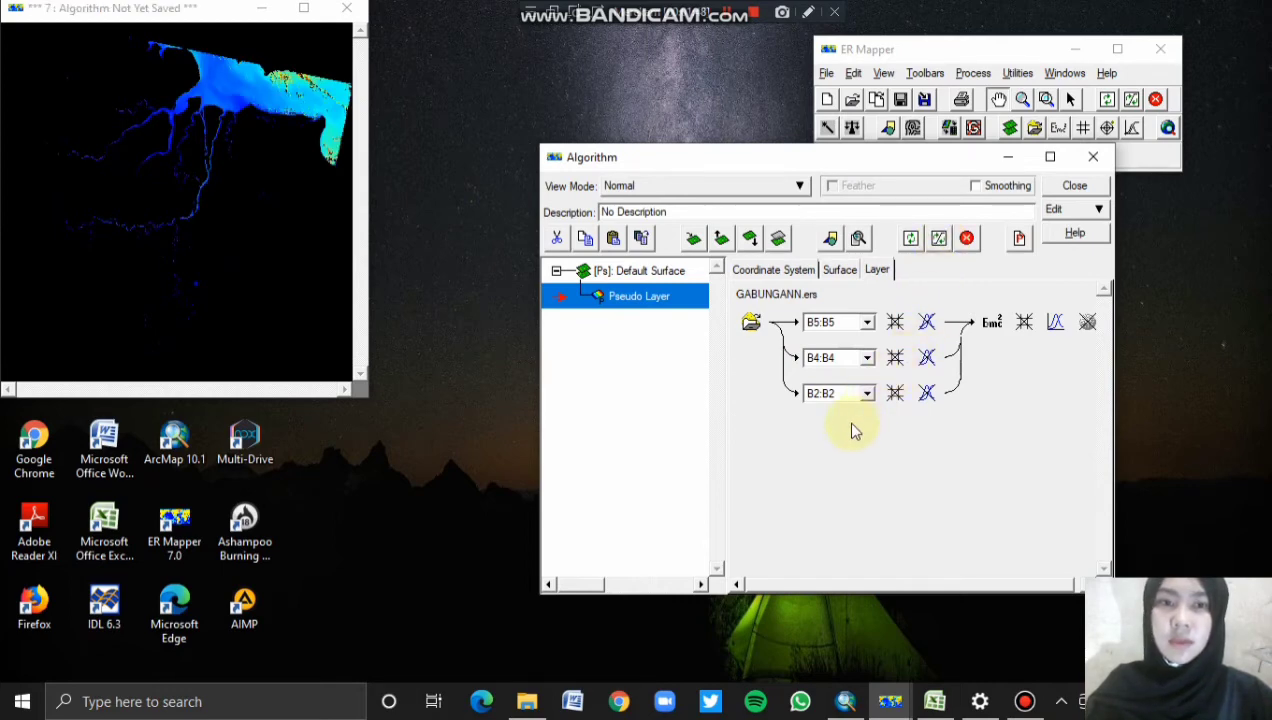
# Start saving the masked image under a new name in the DATA SIG folder, naming the file MASKING.ers.
pyautogui.rightClick(247, 153)
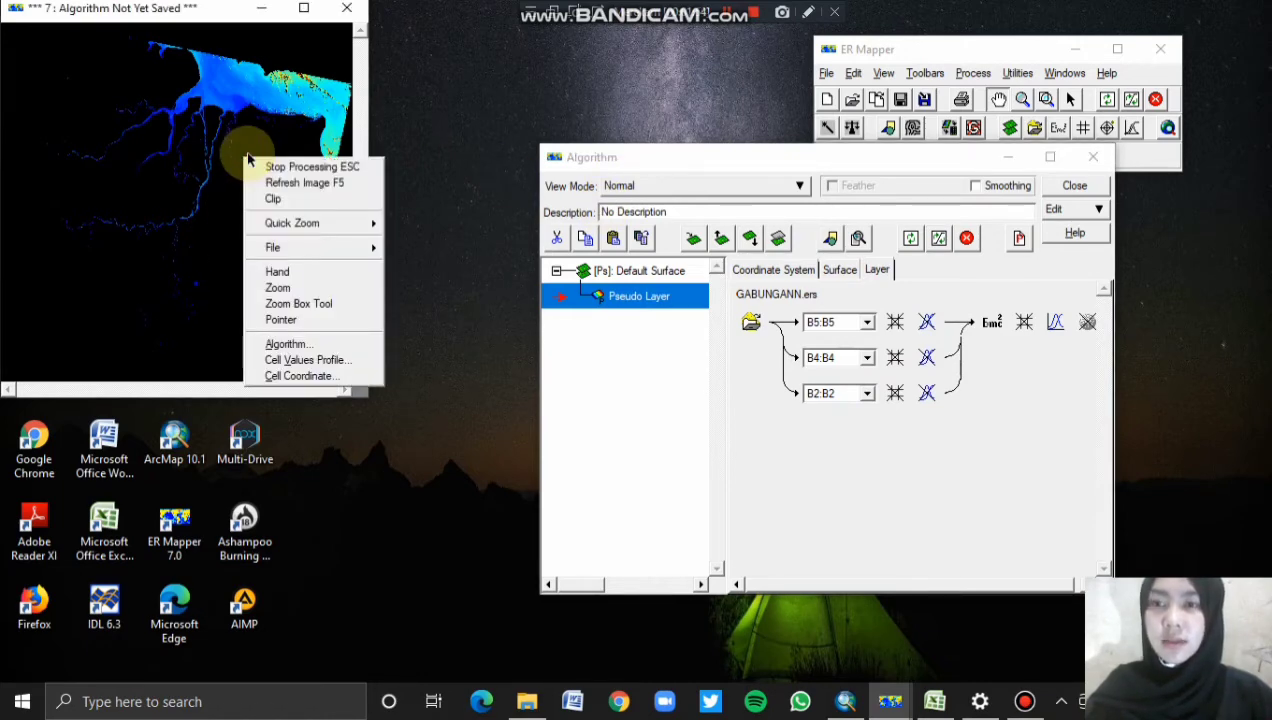
pyautogui.moveTo(295, 248)
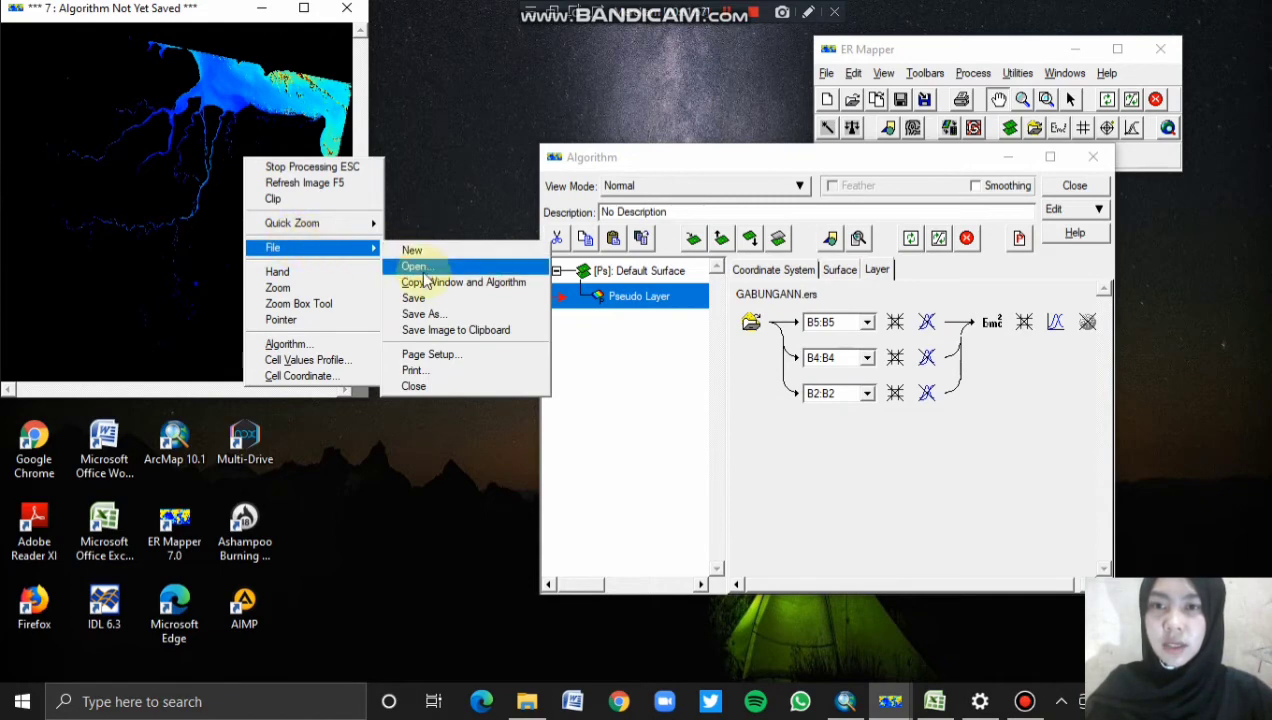
pyautogui.click(420, 314)
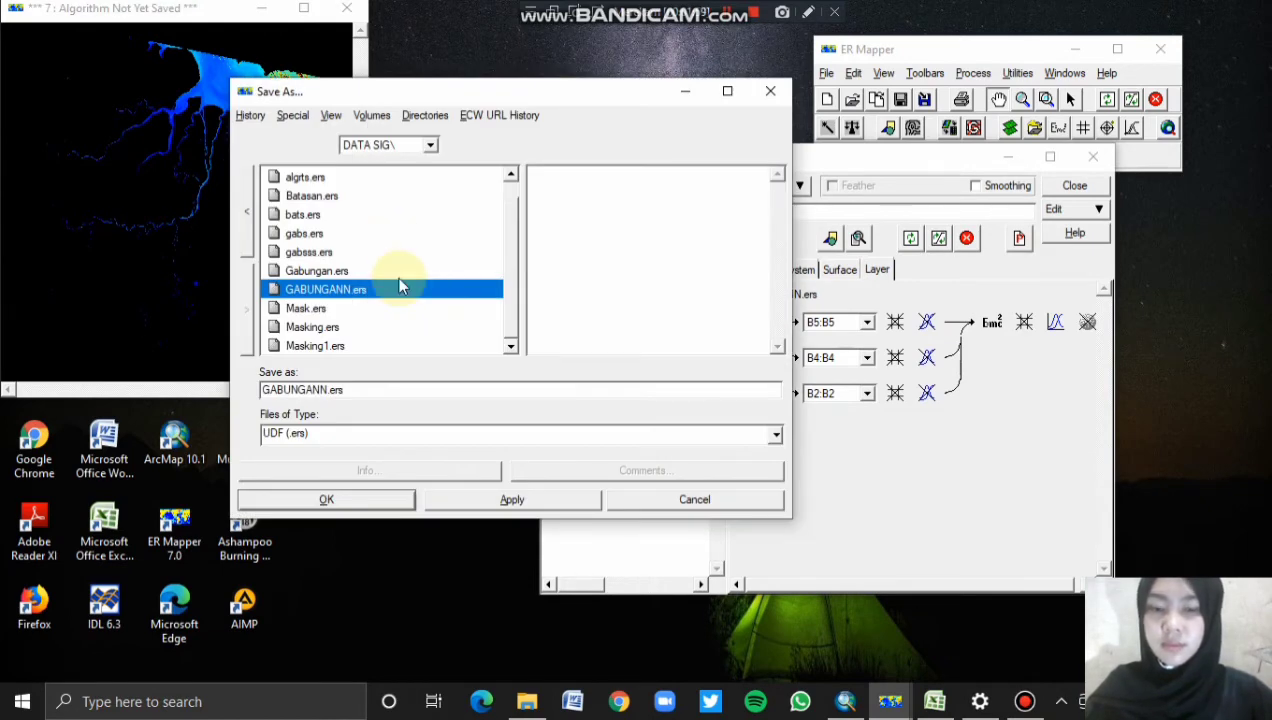
pyautogui.write('mm')
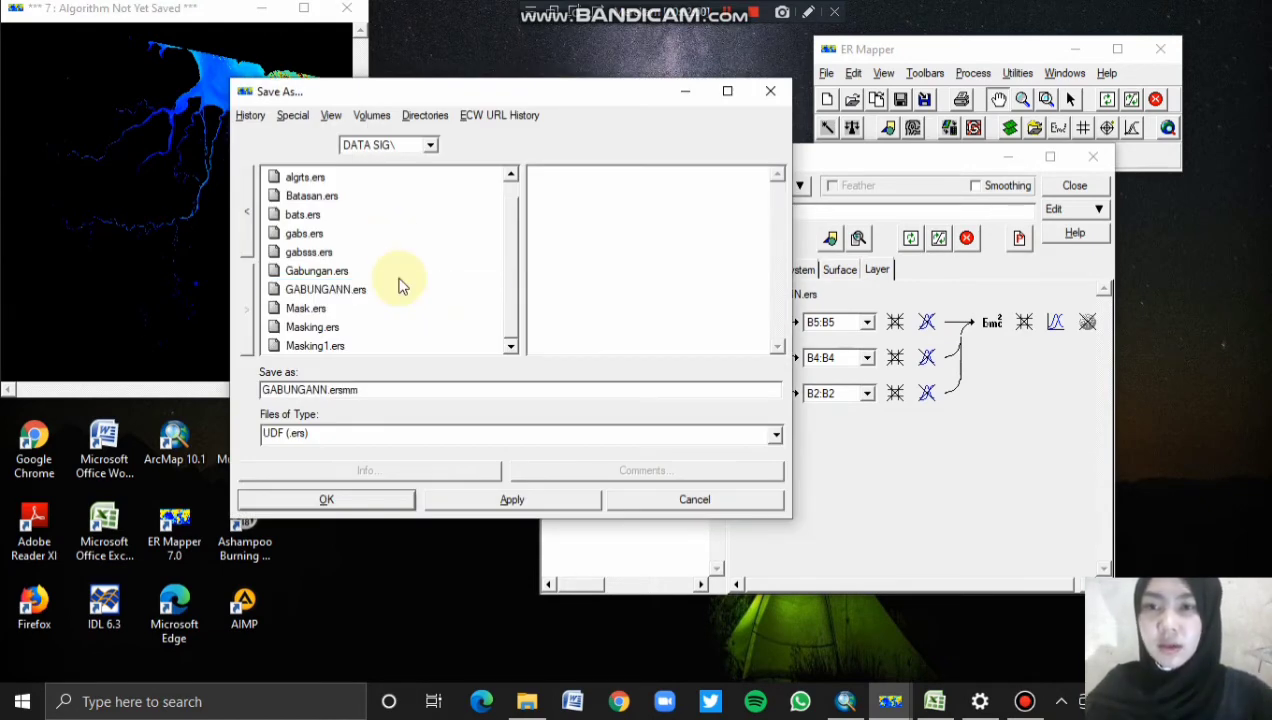
pyautogui.press('BackSpace')
pyautogui.press('BackSpace')
pyautogui.click(327, 391)
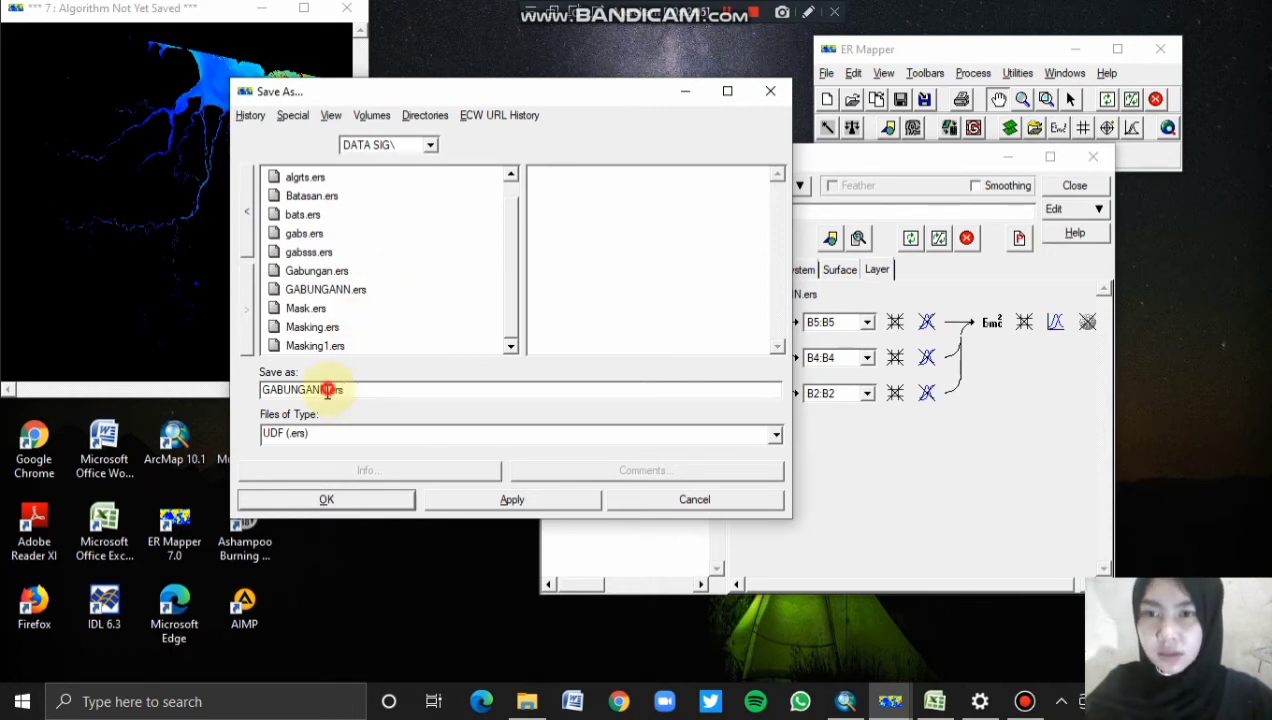
pyautogui.press('BackSpace')
pyautogui.press('BackSpace')
pyautogui.press('BackSpace')
pyautogui.press('BackSpace')
pyautogui.press('BackSpace')
pyautogui.press('BackSpace')
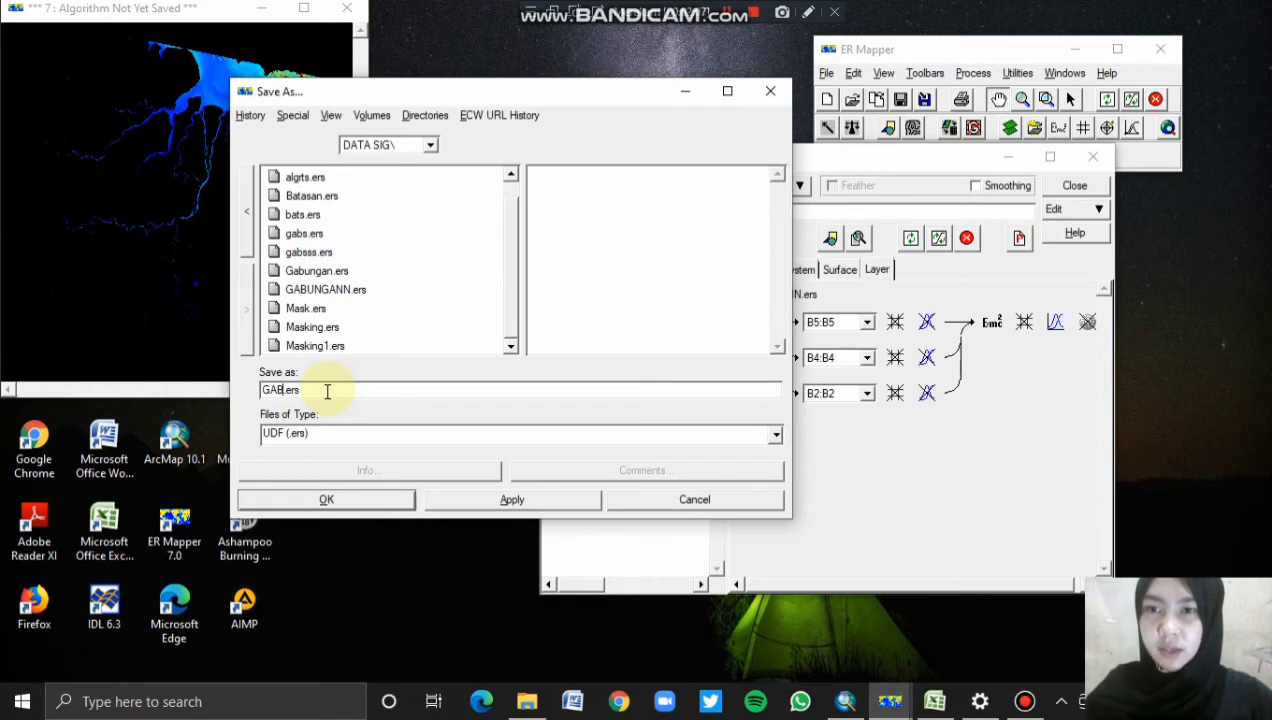
pyautogui.press('BackSpace')
pyautogui.press('BackSpace')
pyautogui.press('BackSpace')
pyautogui.press('capslock')
pyautogui.write('M')
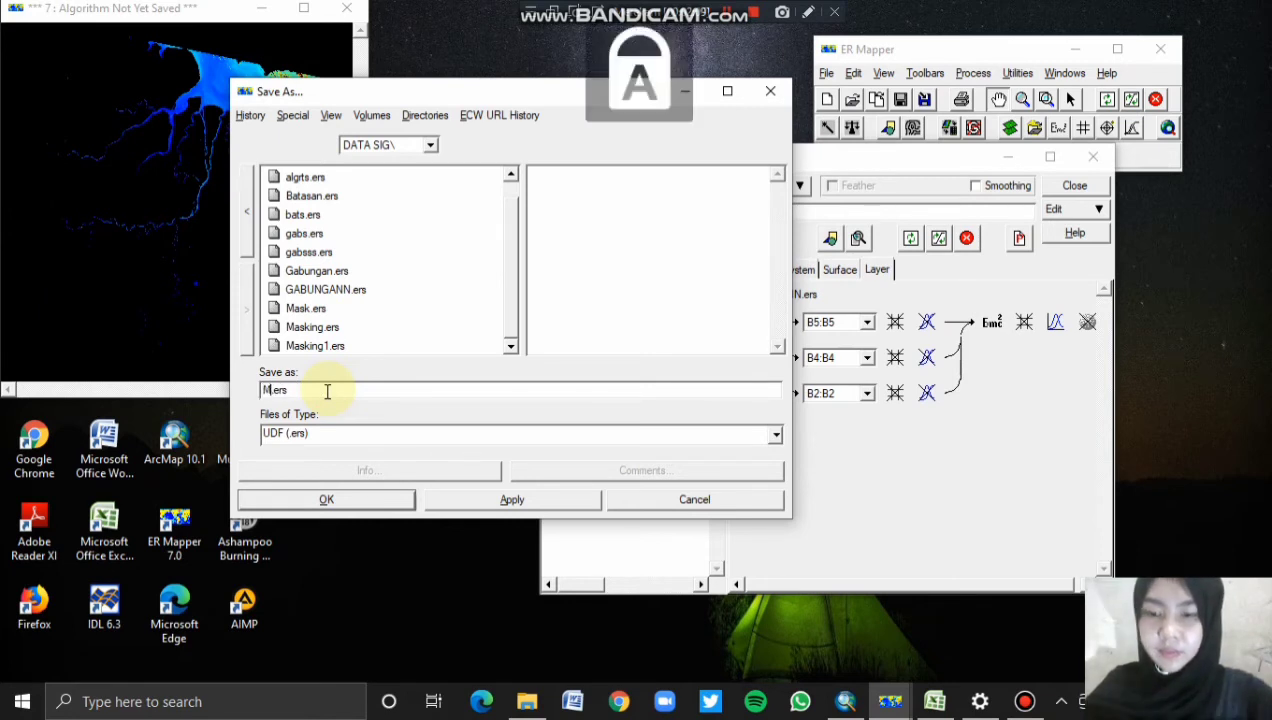
pyautogui.write('ASKING')
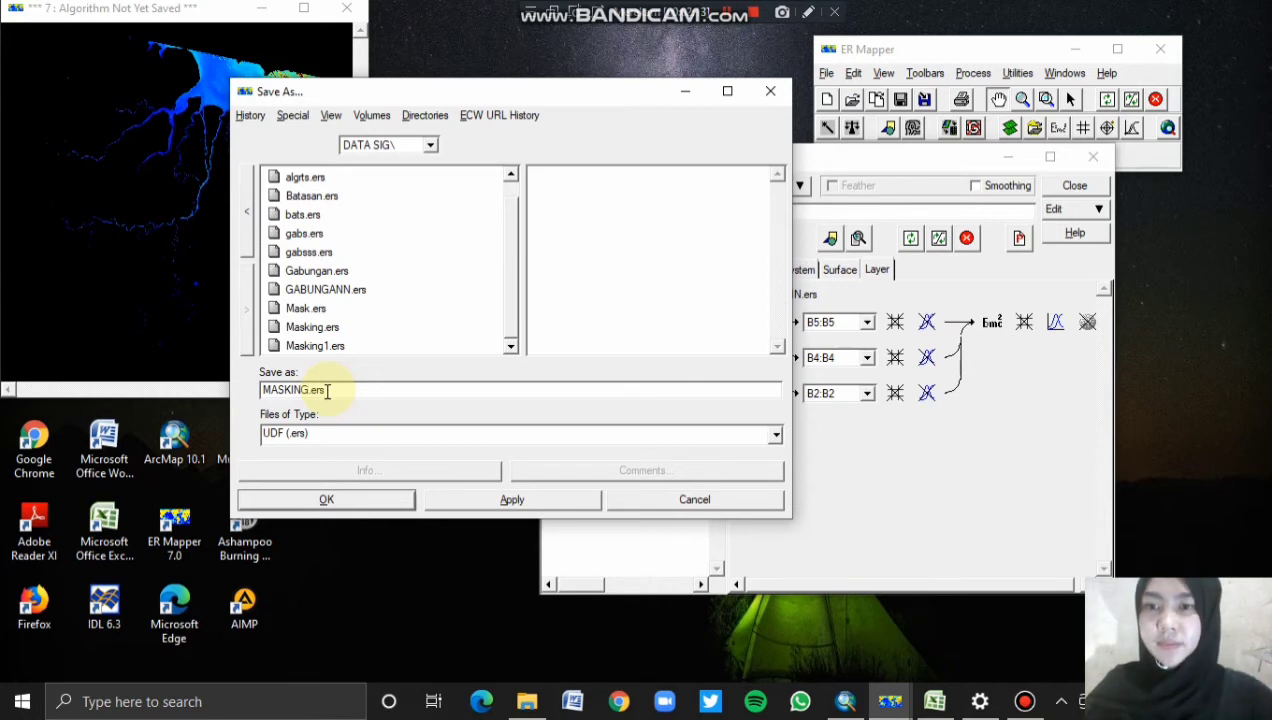
# Choose ER Mapper Raster Dataset (.ers) as the output file type and accept the save settings.
pyautogui.click(776, 436)
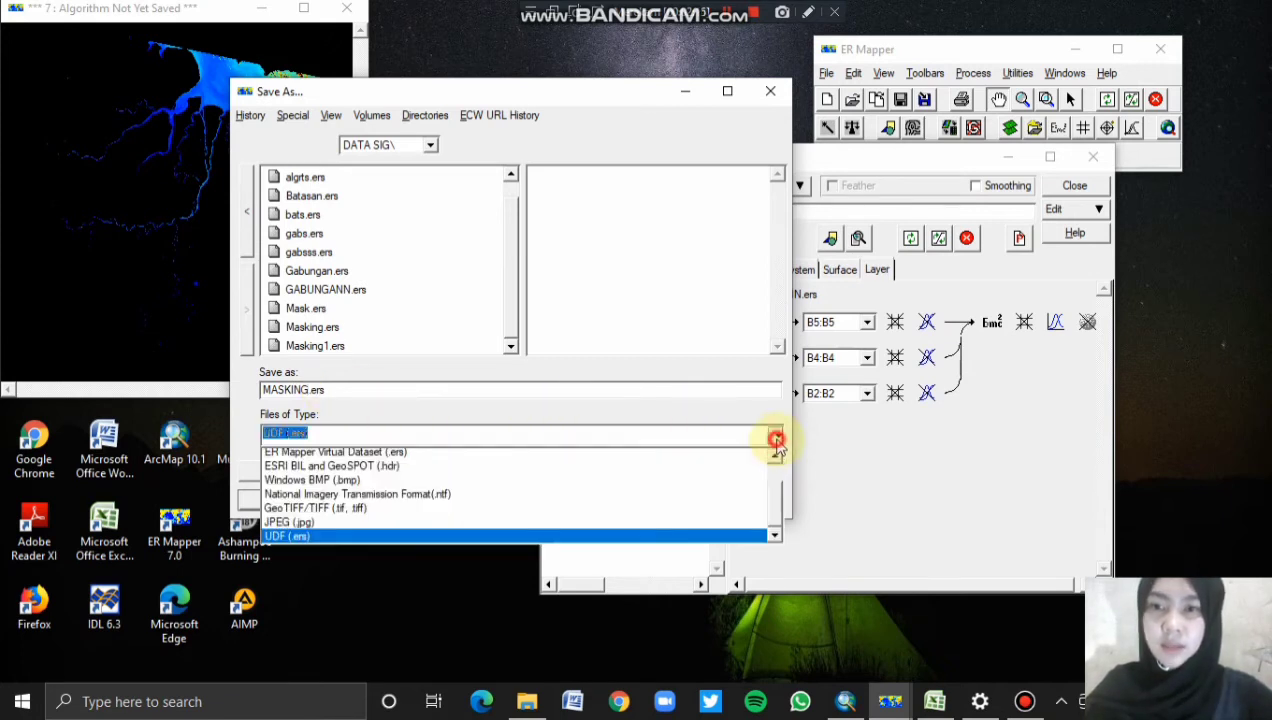
pyautogui.click(774, 505)
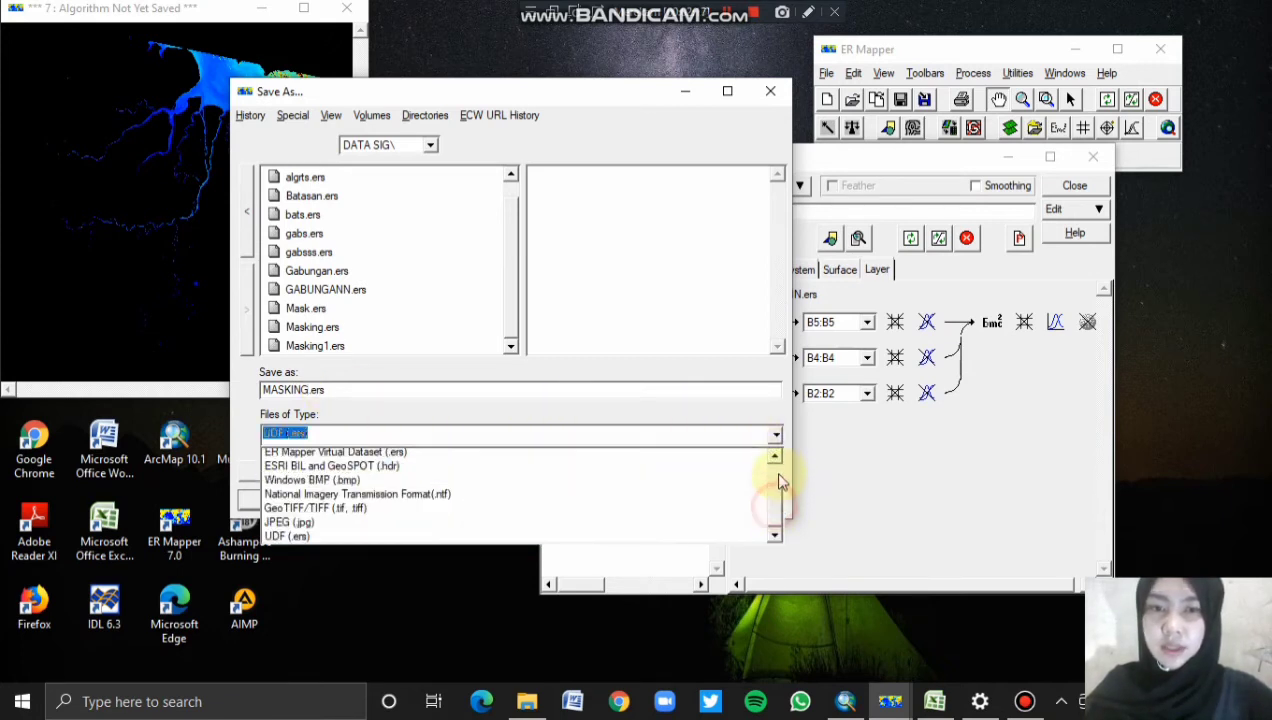
pyautogui.scroll(1, 774, 500)
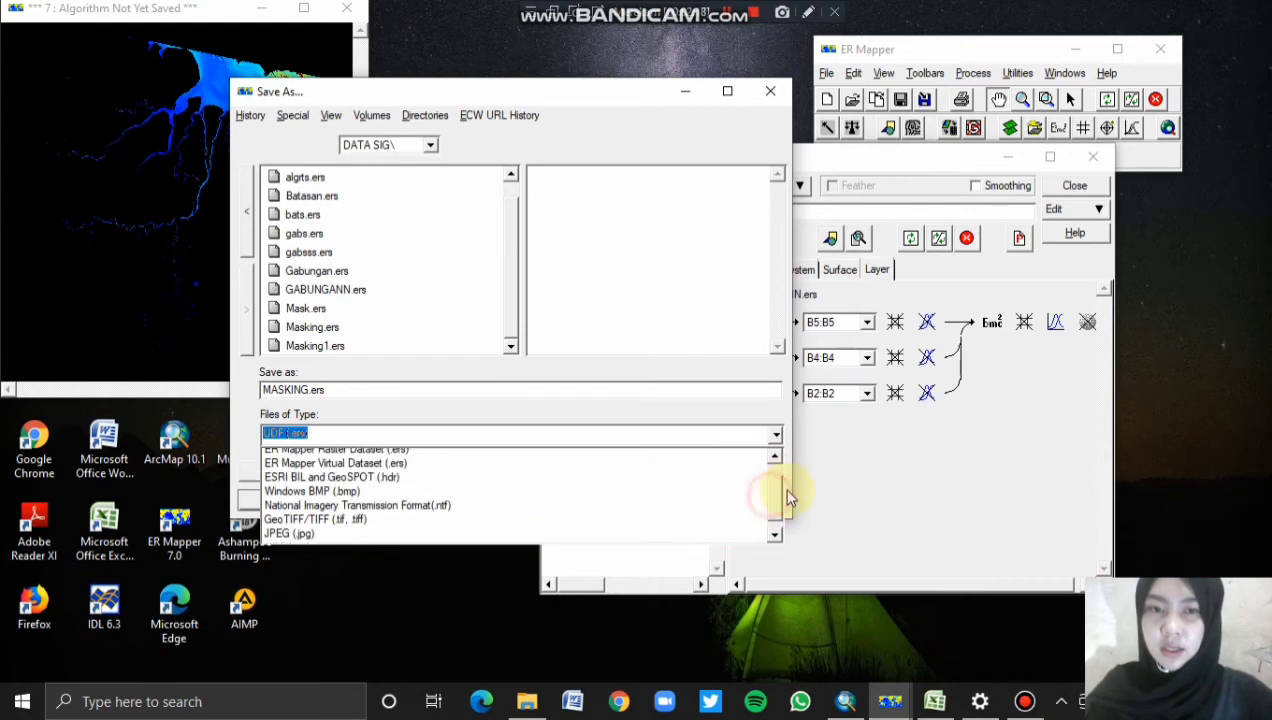
pyautogui.click(598, 470)
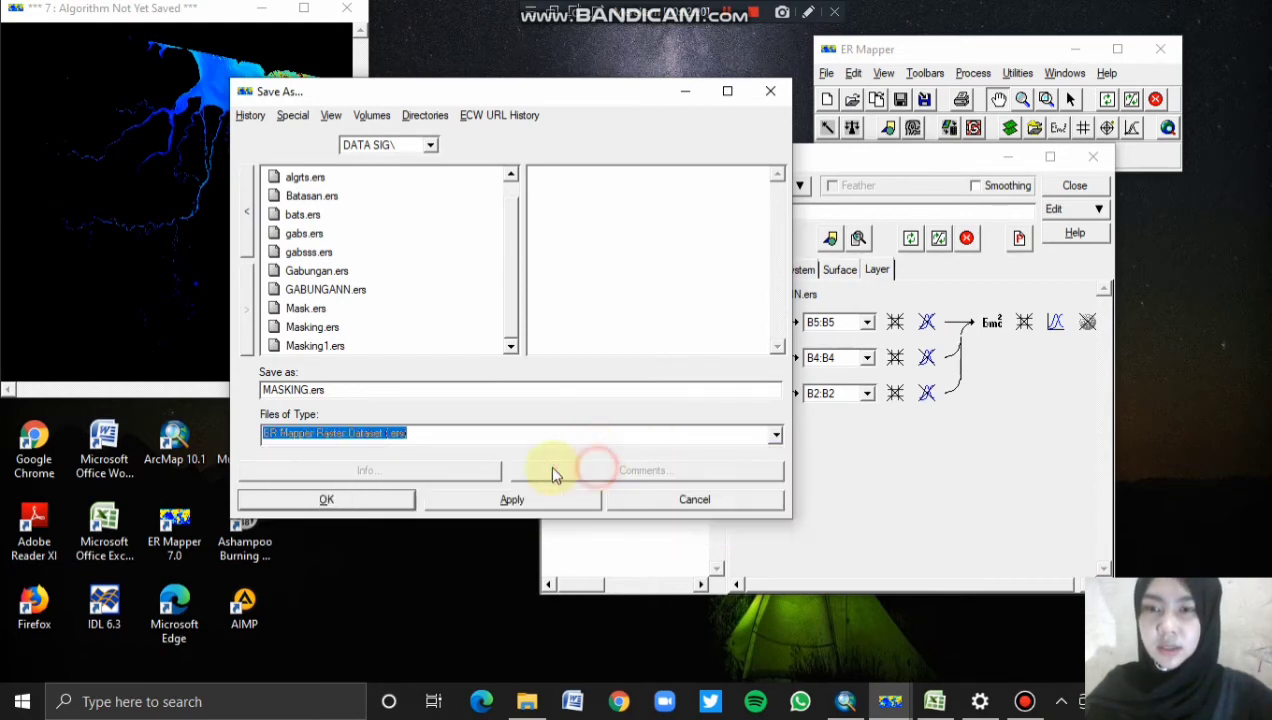
pyautogui.click(380, 498)
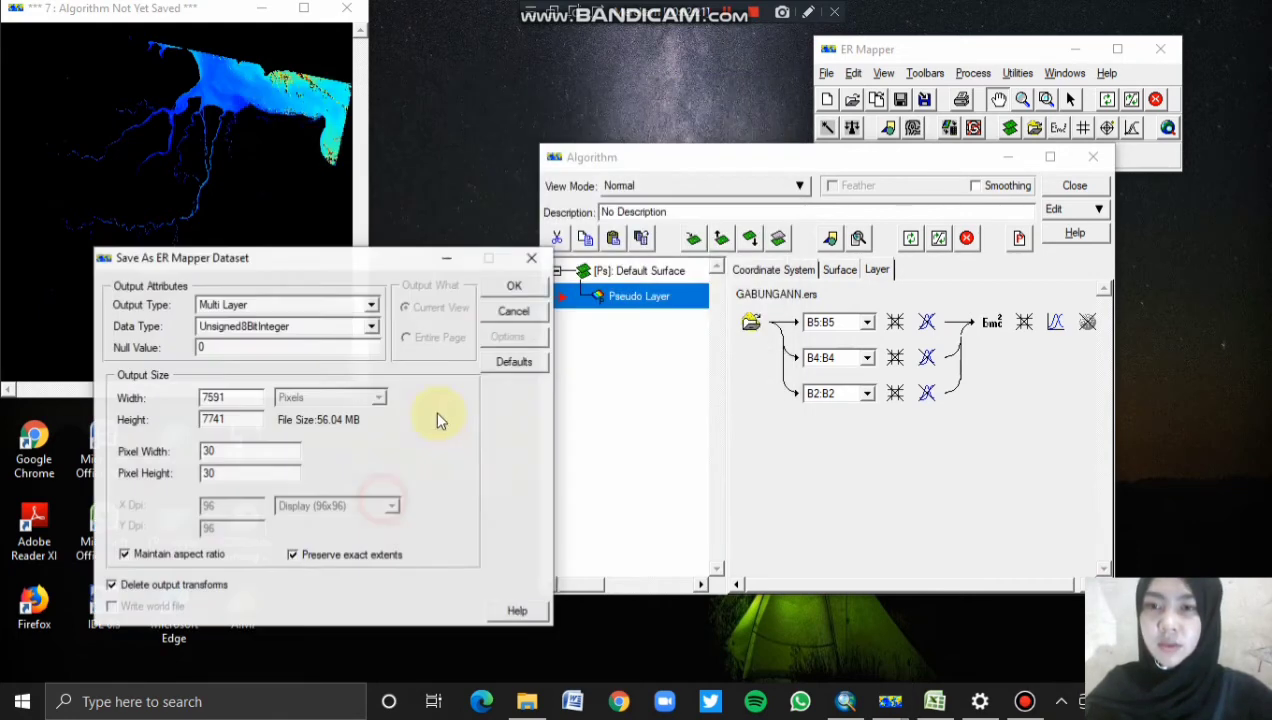
# Set the output data type to IEEE4ByteReal and save the dataset, overwriting the existing MASKING.ers.
pyautogui.click(372, 328)
pyautogui.click(308, 442)
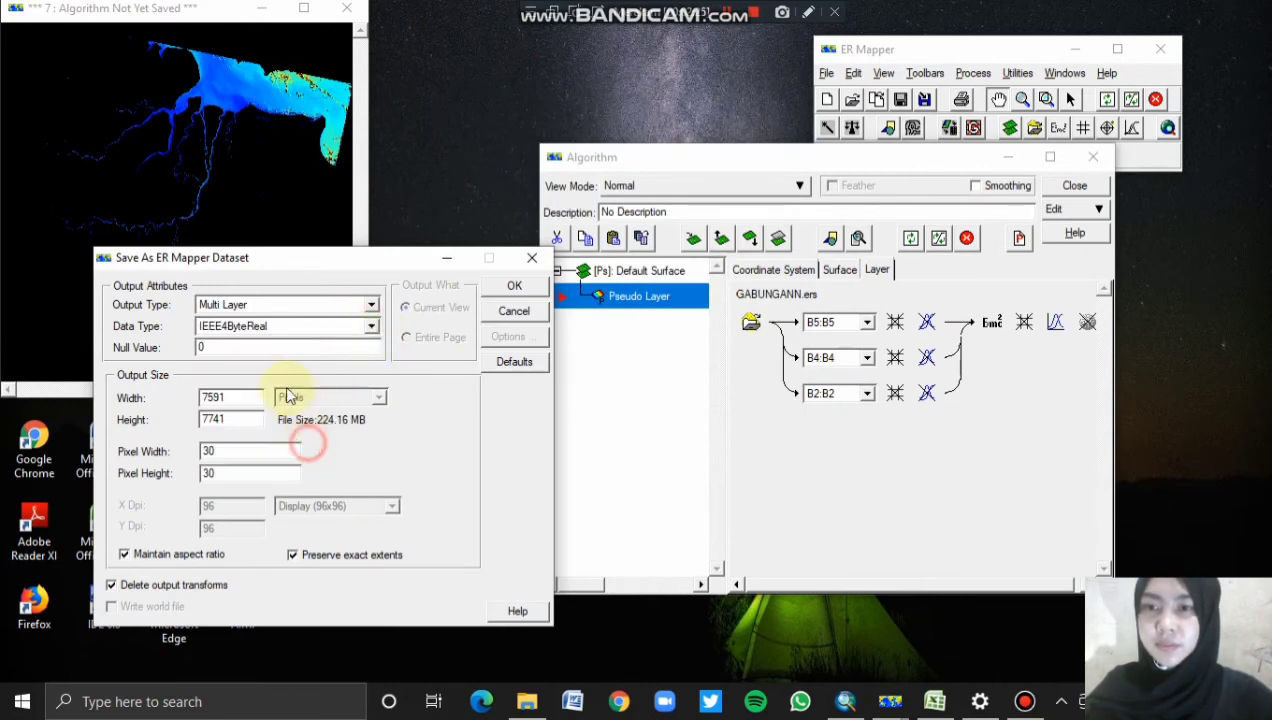
pyautogui.click(513, 287)
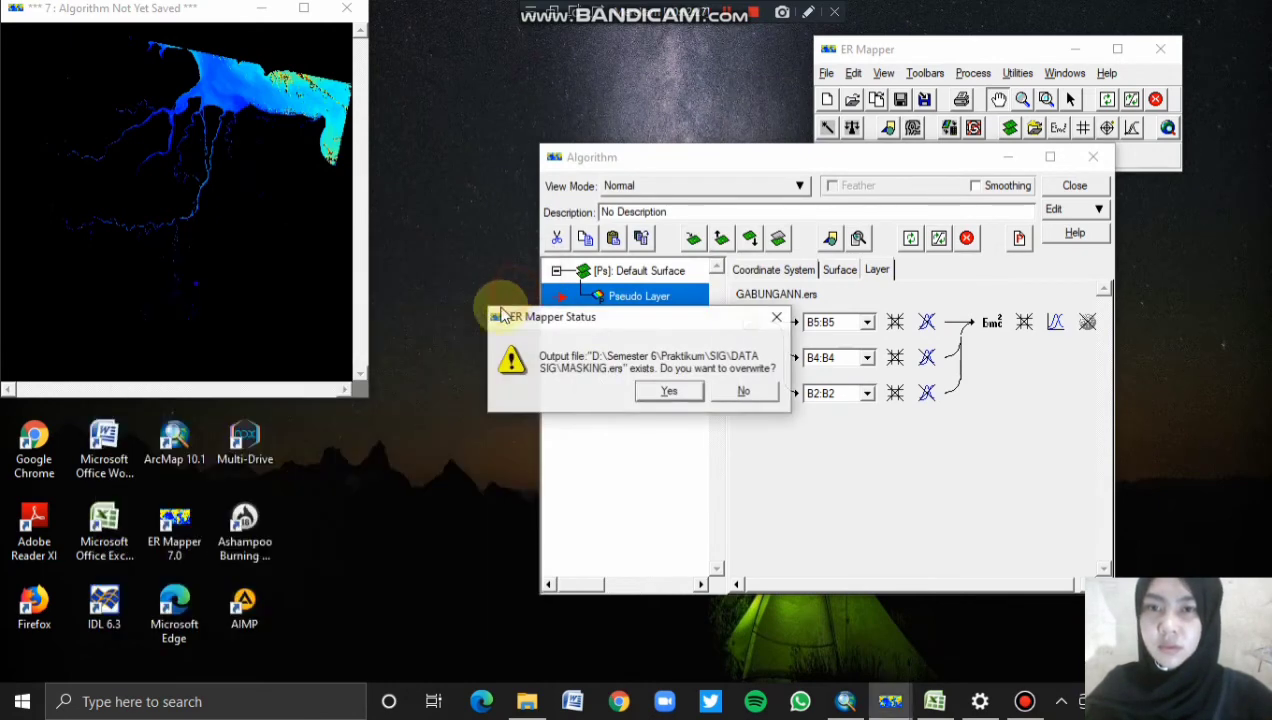
pyautogui.click(669, 392)
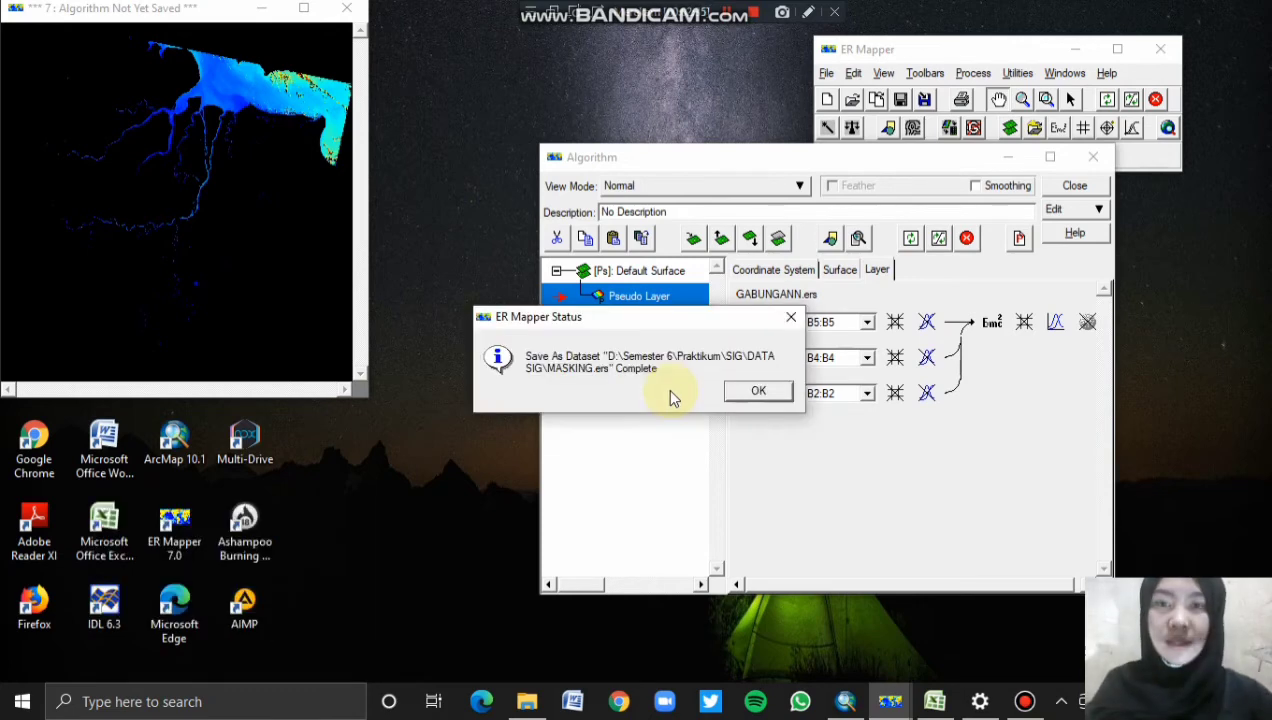
pyautogui.click(758, 391)
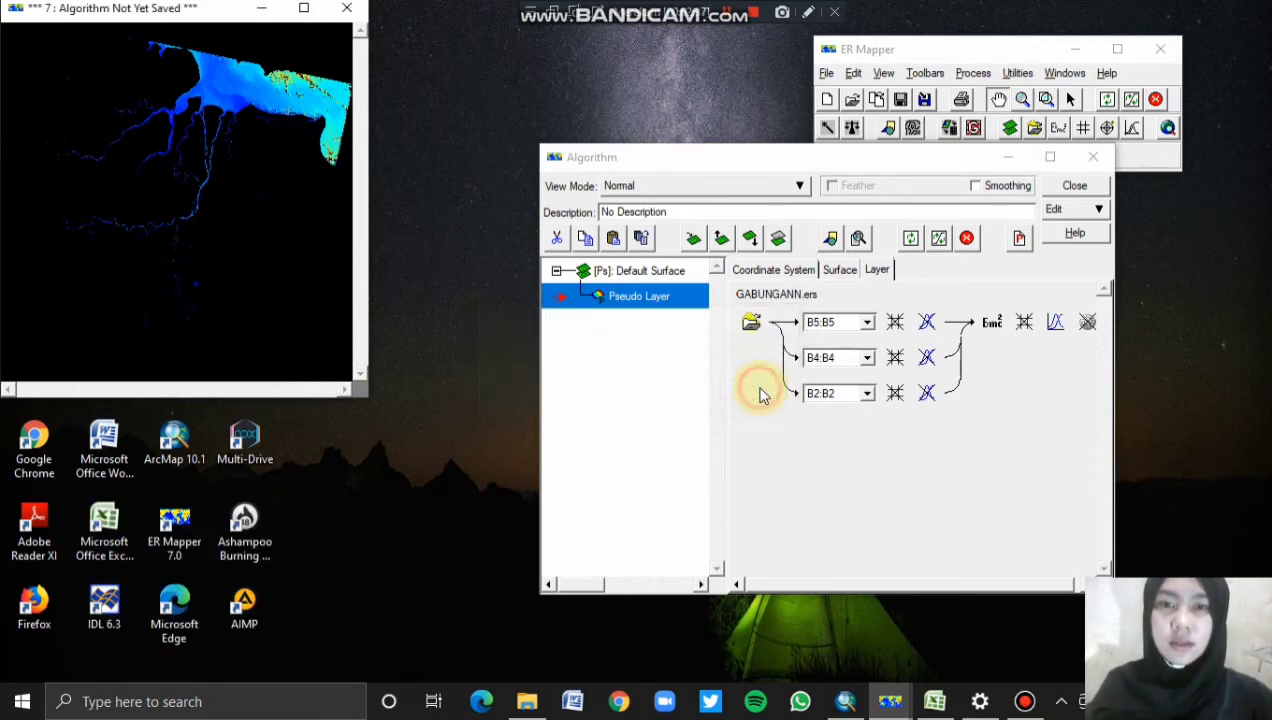
# Create a new image window and load MASKING.ers from the DATA SIG folder into its pseudo layer only.
pyautogui.click(828, 101)
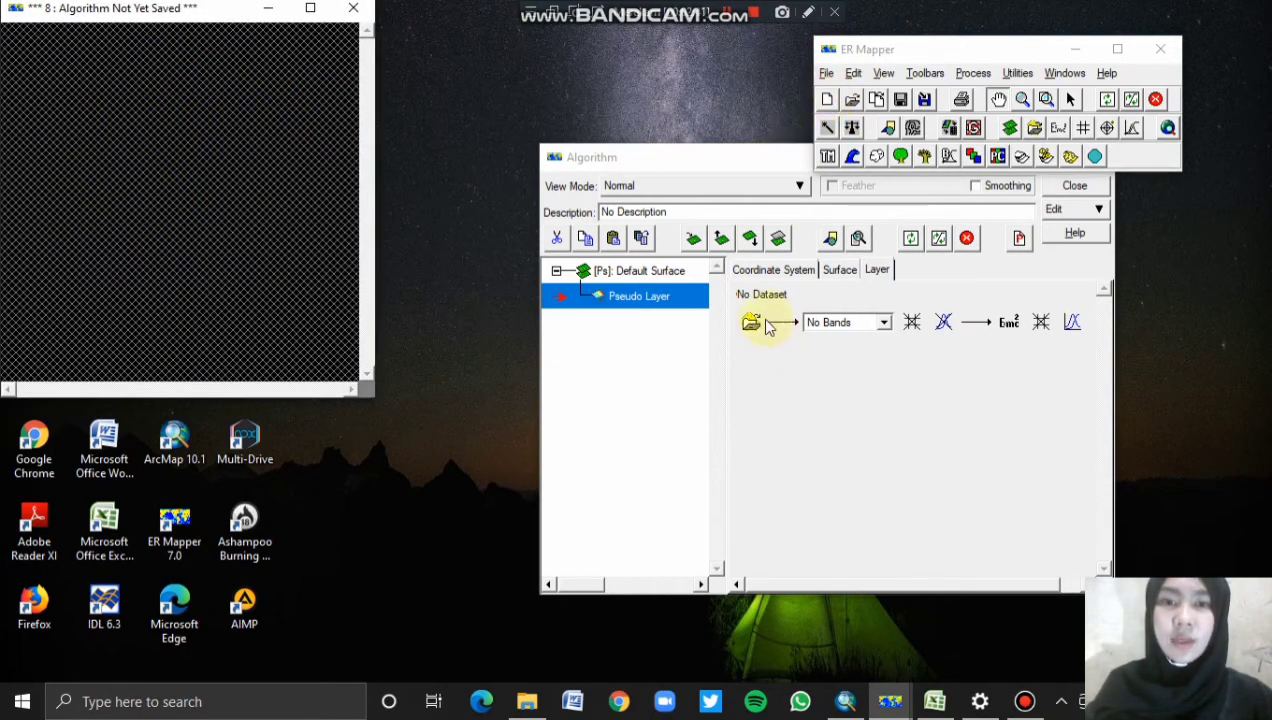
pyautogui.click(748, 320)
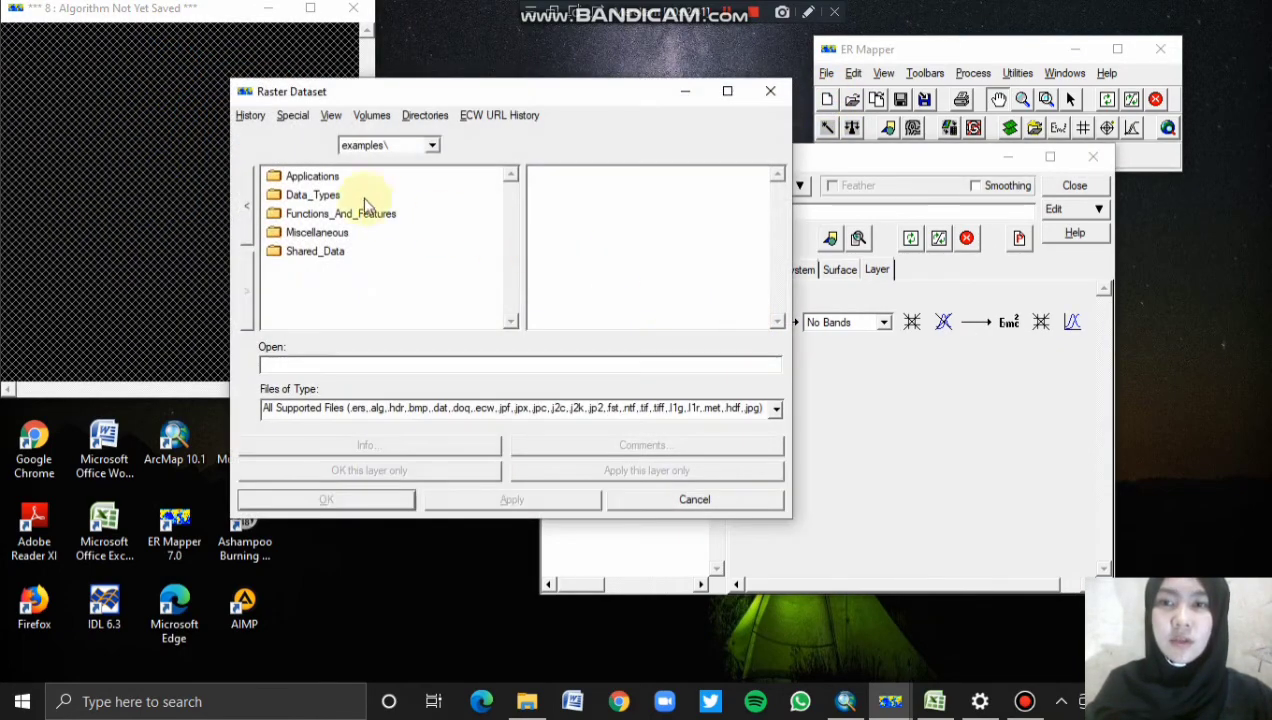
pyautogui.click(250, 117)
pyautogui.click(280, 149)
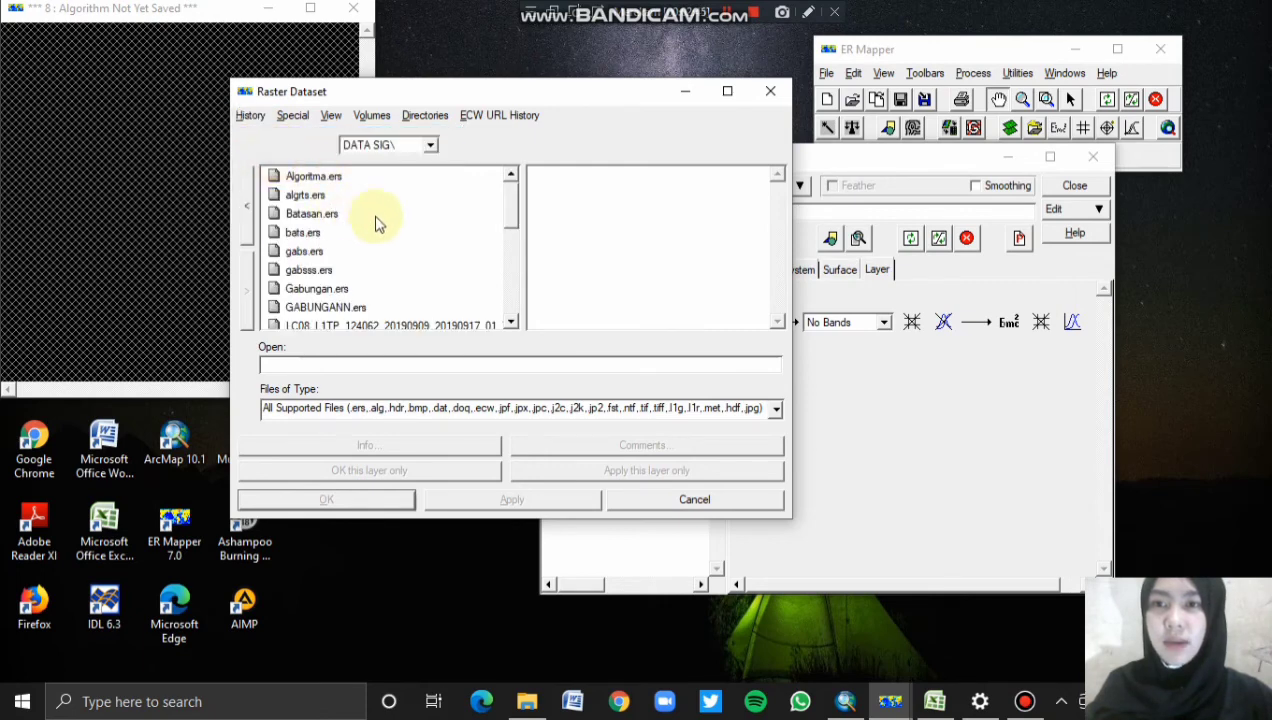
pyautogui.moveTo(514, 213); pyautogui.dragTo(517, 284)
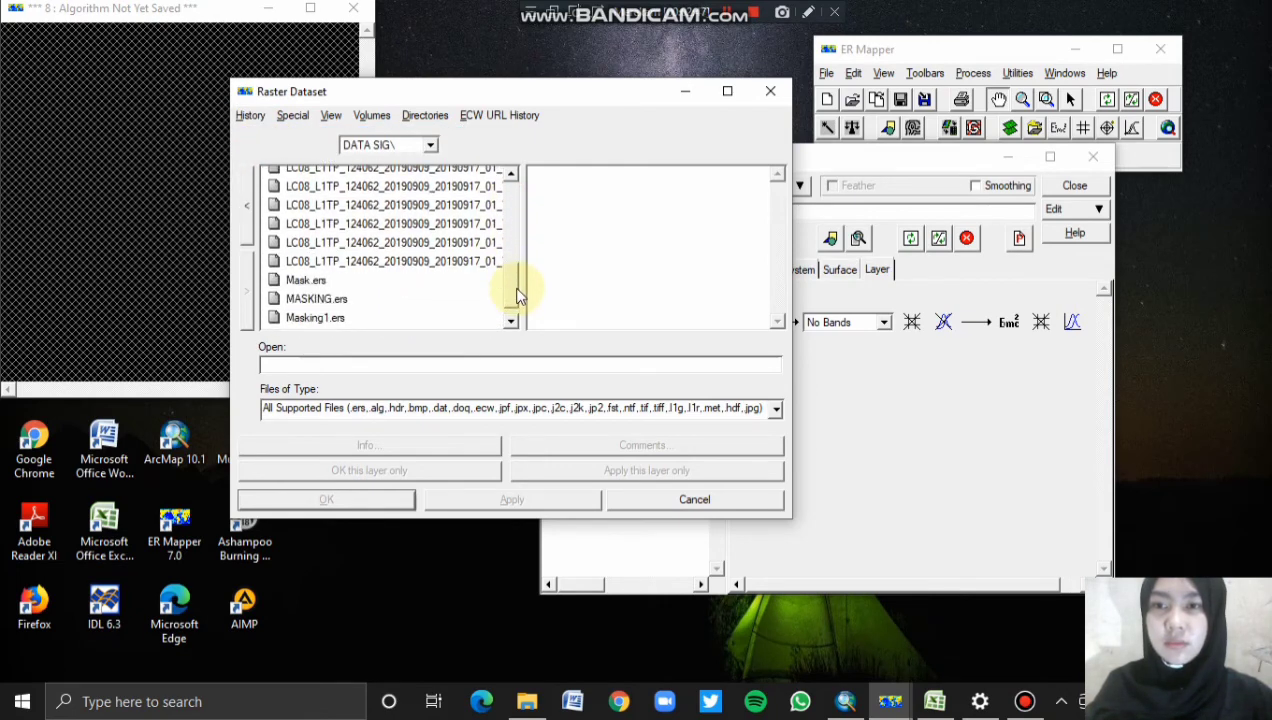
pyautogui.click(345, 300)
pyautogui.click(365, 470)
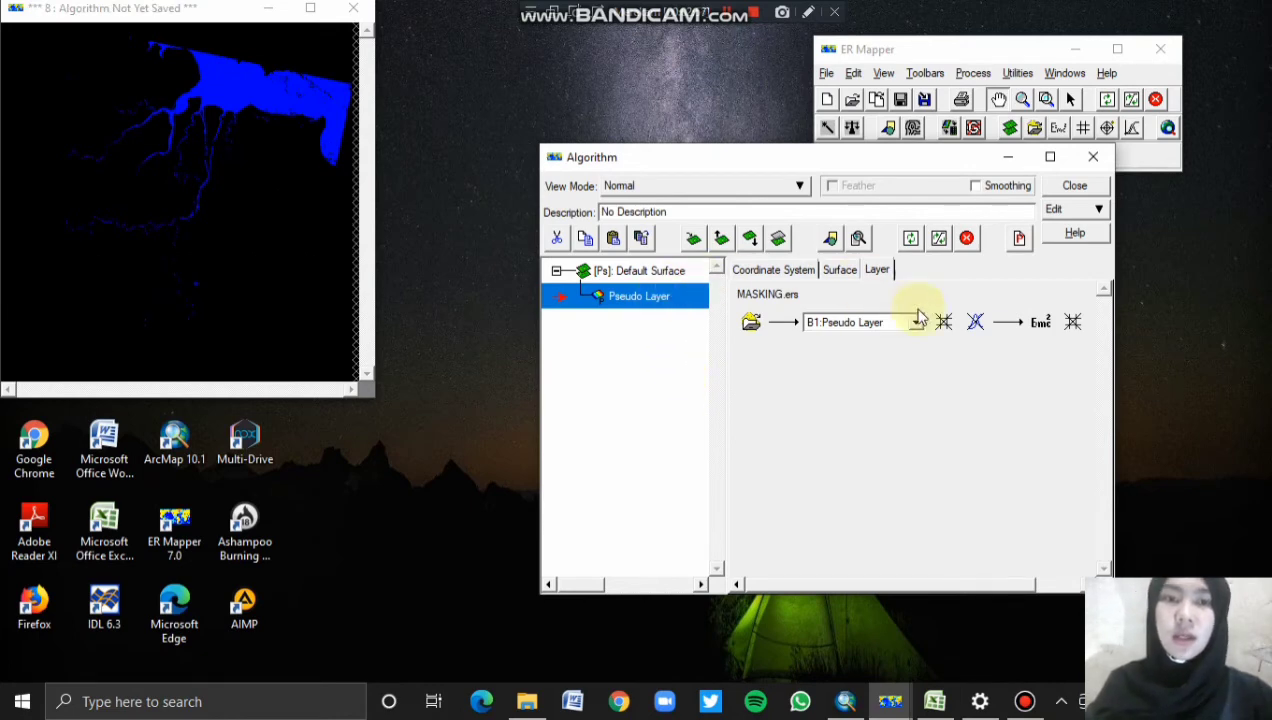
# Clear the MASKING.ers layer's default formula and begin a new one with the coefficient 8.1492.
pyautogui.click(1040, 321)
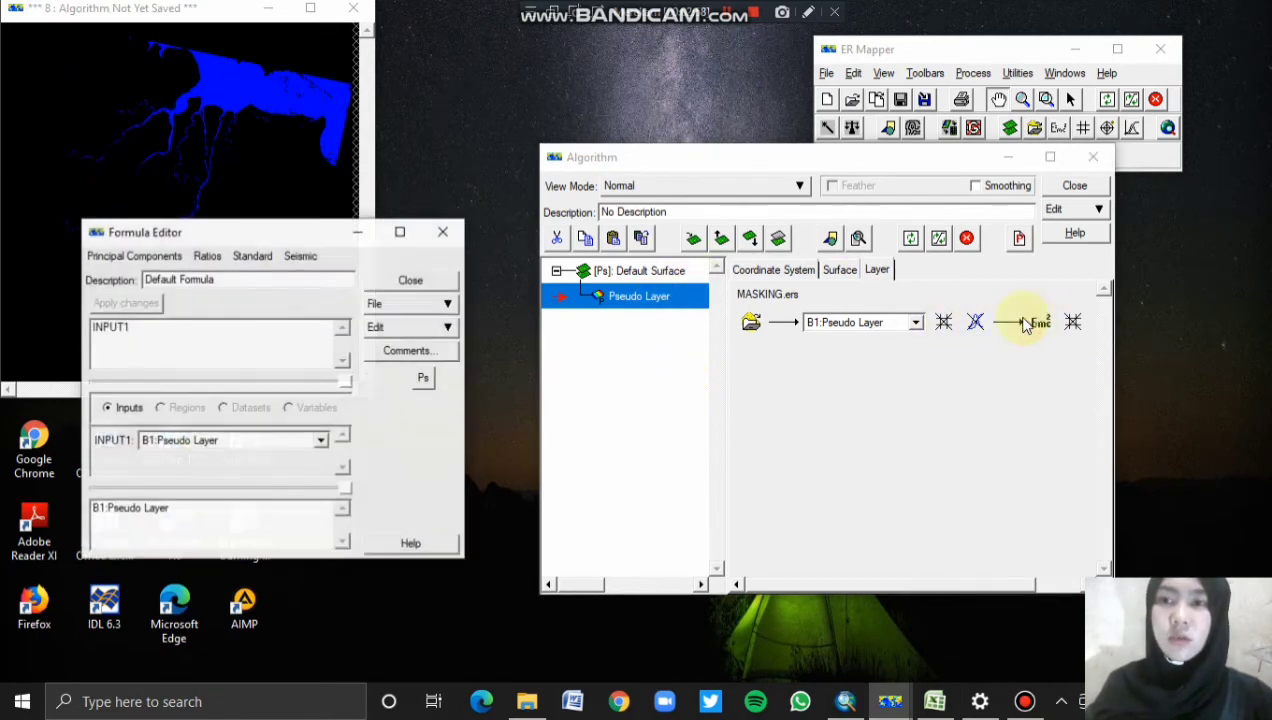
pyautogui.click(165, 322)
pyautogui.press('BackSpace')
pyautogui.press('BackSpace')
pyautogui.press('BackSpace')
pyautogui.press('BackSpace')
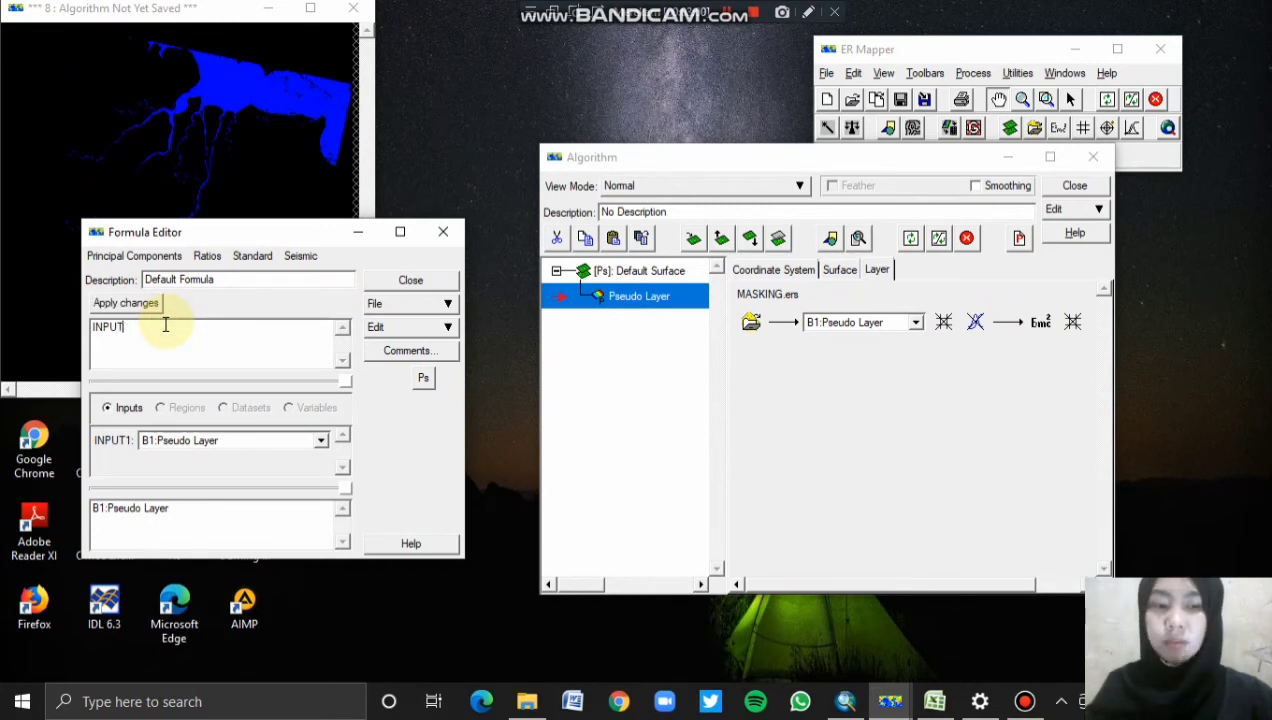
pyautogui.press('BackSpace')
pyautogui.press('BackSpace')
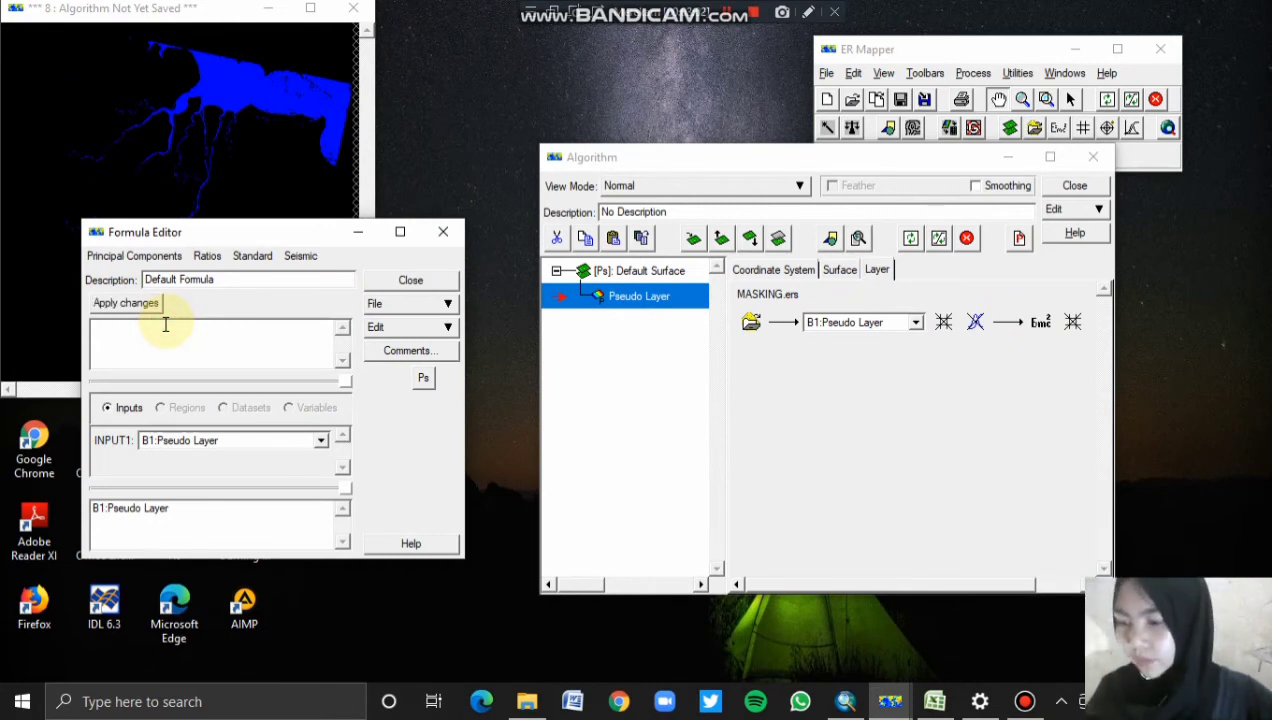
pyautogui.write('B')
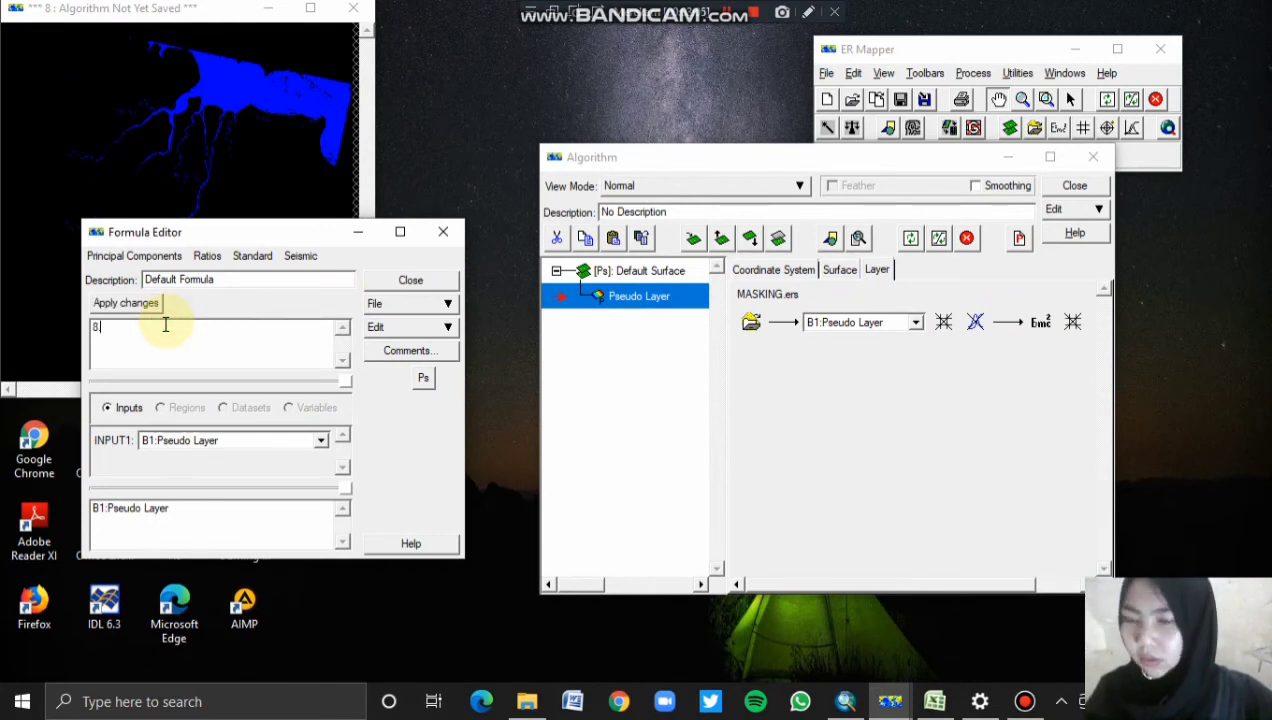
pyautogui.write('.1')
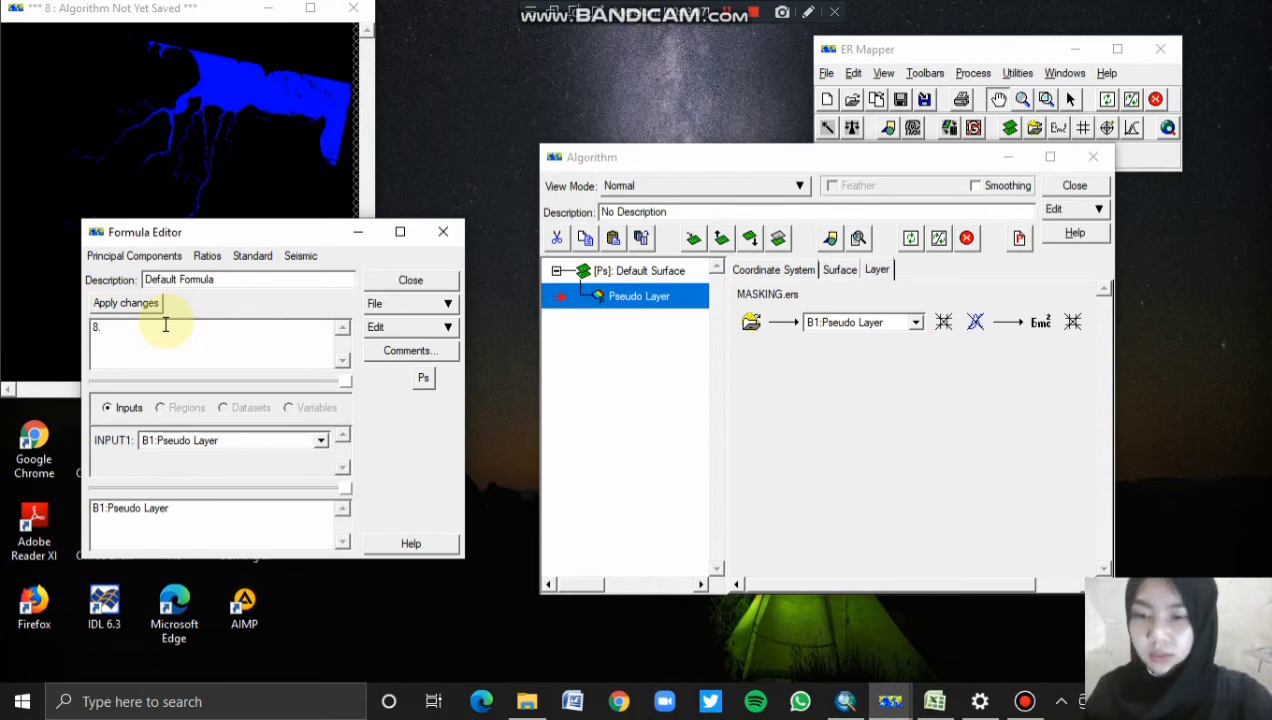
pyautogui.write('492')
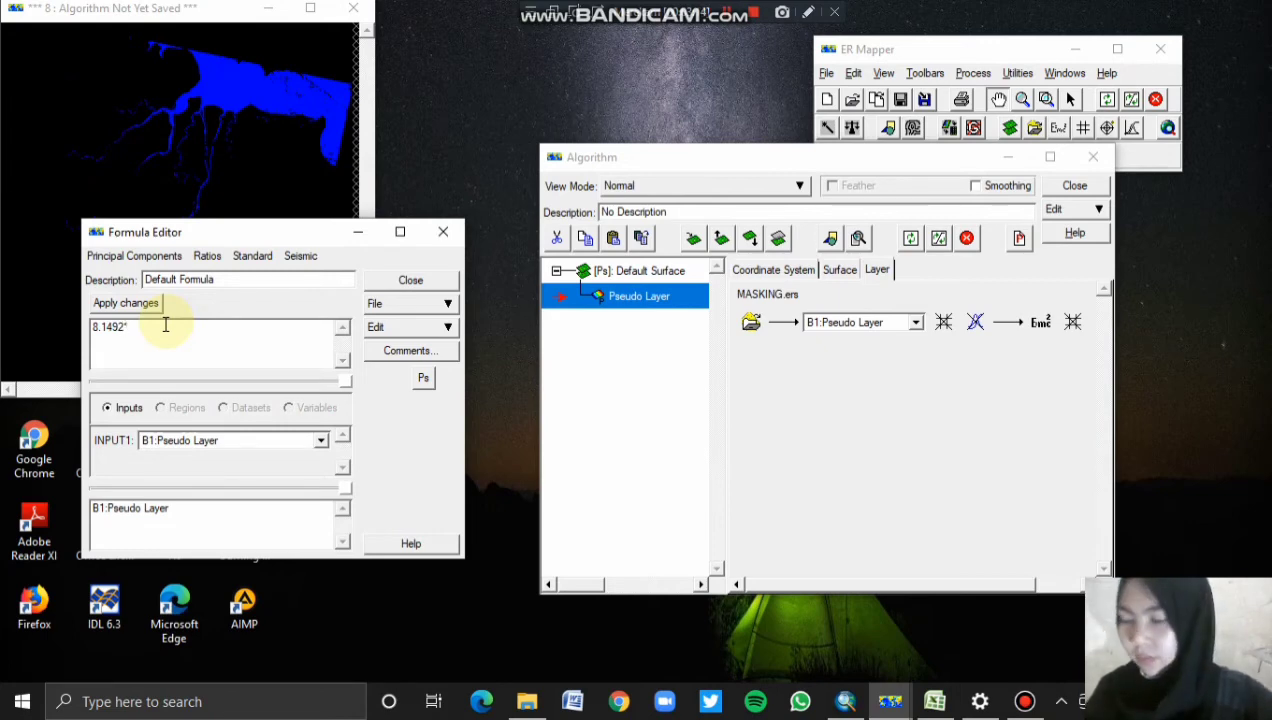
# Multiply the coefficient by a lowercase exp( term starting with 23. and refresh the image with 99% clip on limits.
pyautogui.write('*EX')
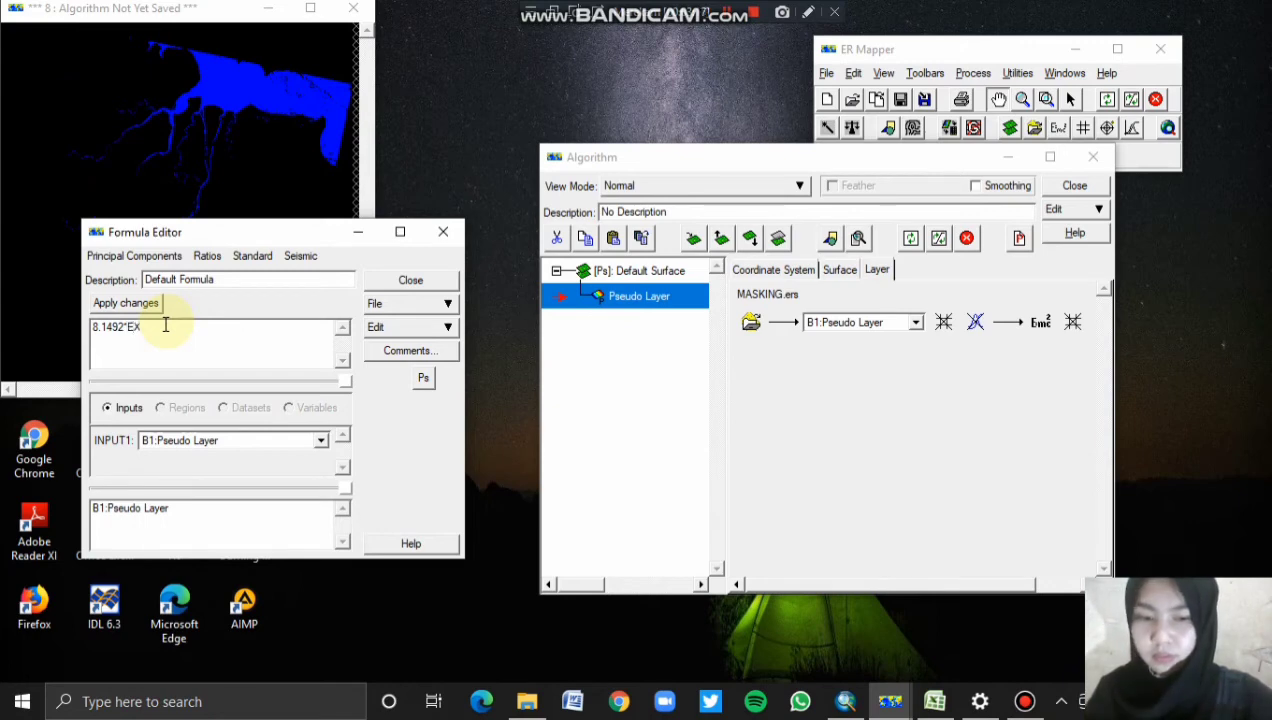
pyautogui.press('BackSpace')
pyautogui.press('BackSpace')
pyautogui.press('BackSpace')
pyautogui.press('BackSpace')
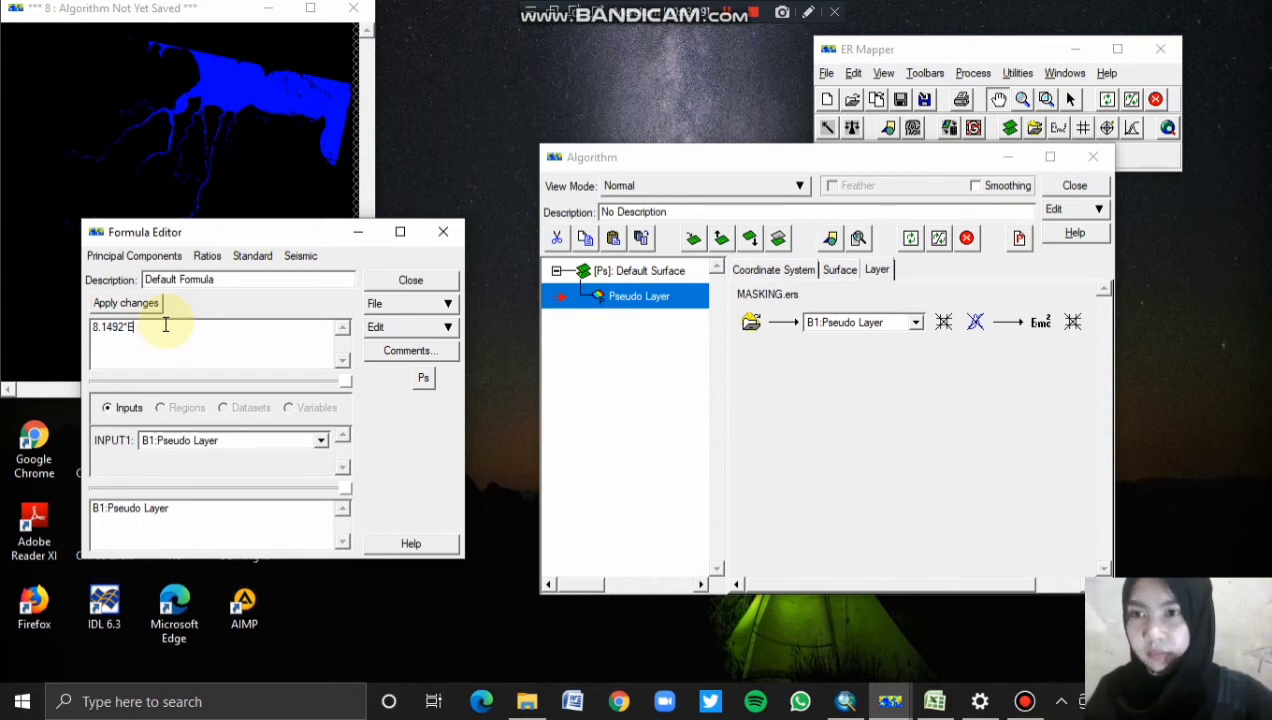
pyautogui.write('*e')
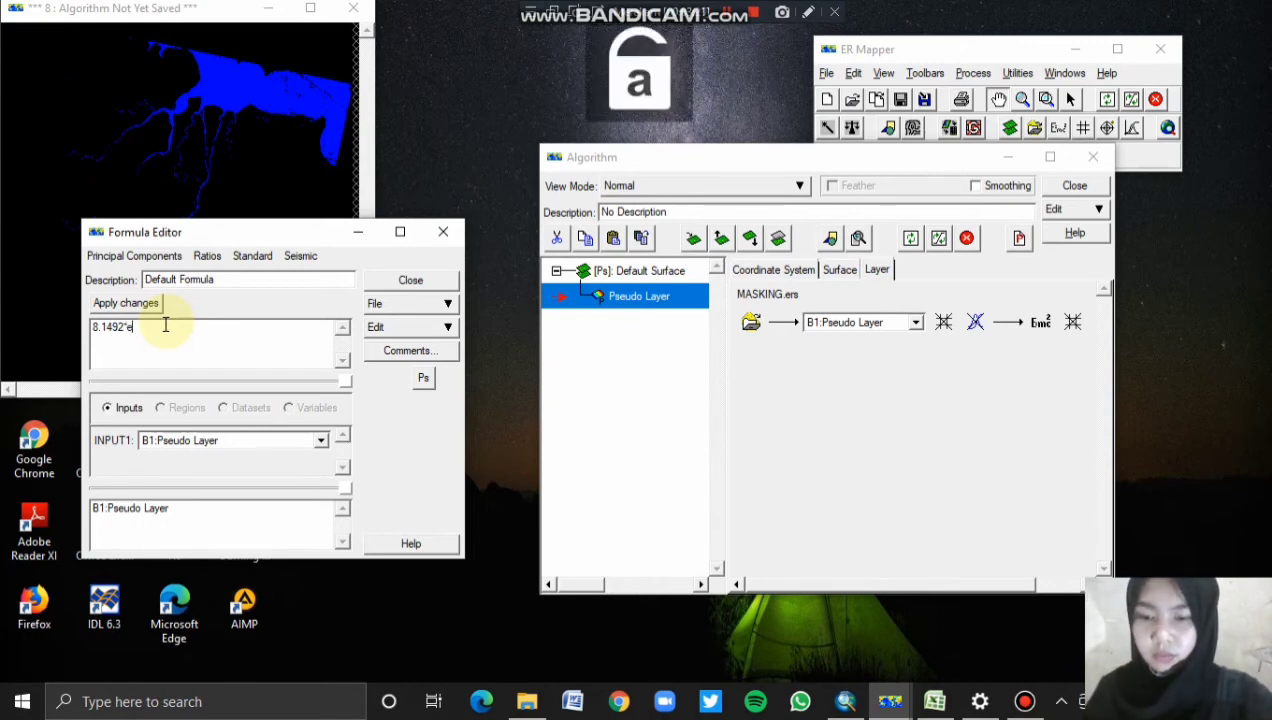
pyautogui.write('x')
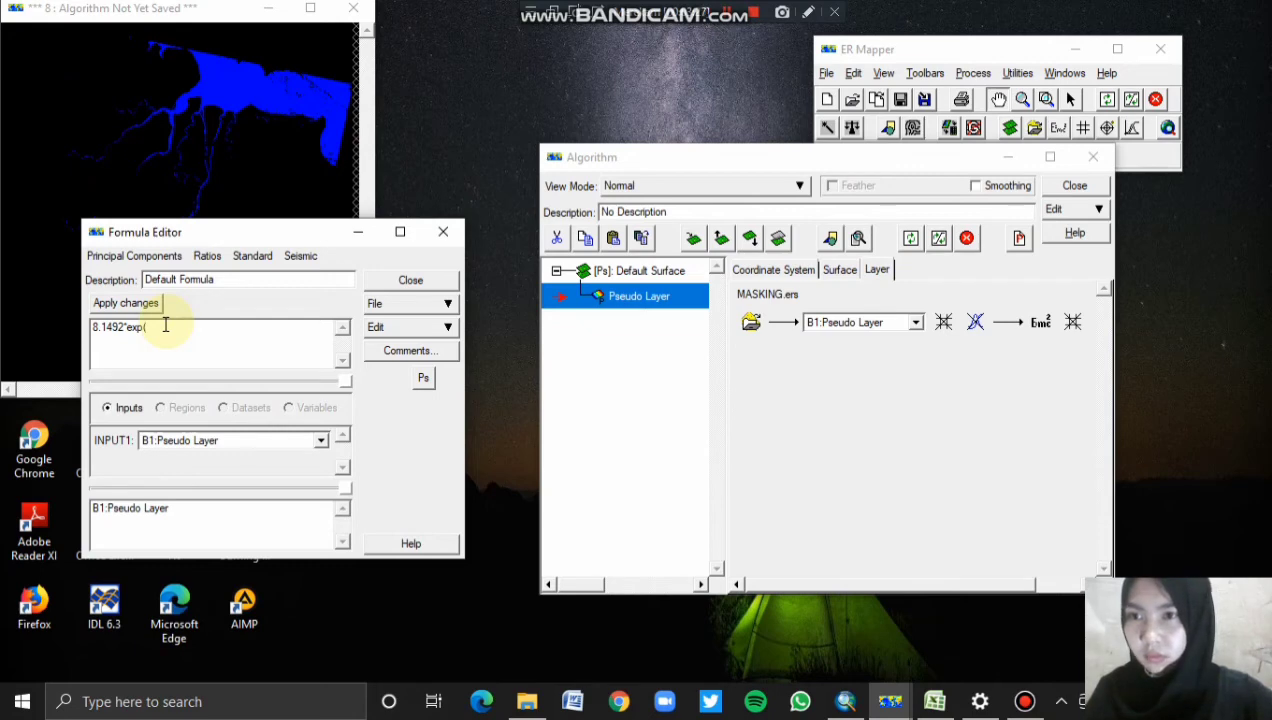
pyautogui.write('p(')
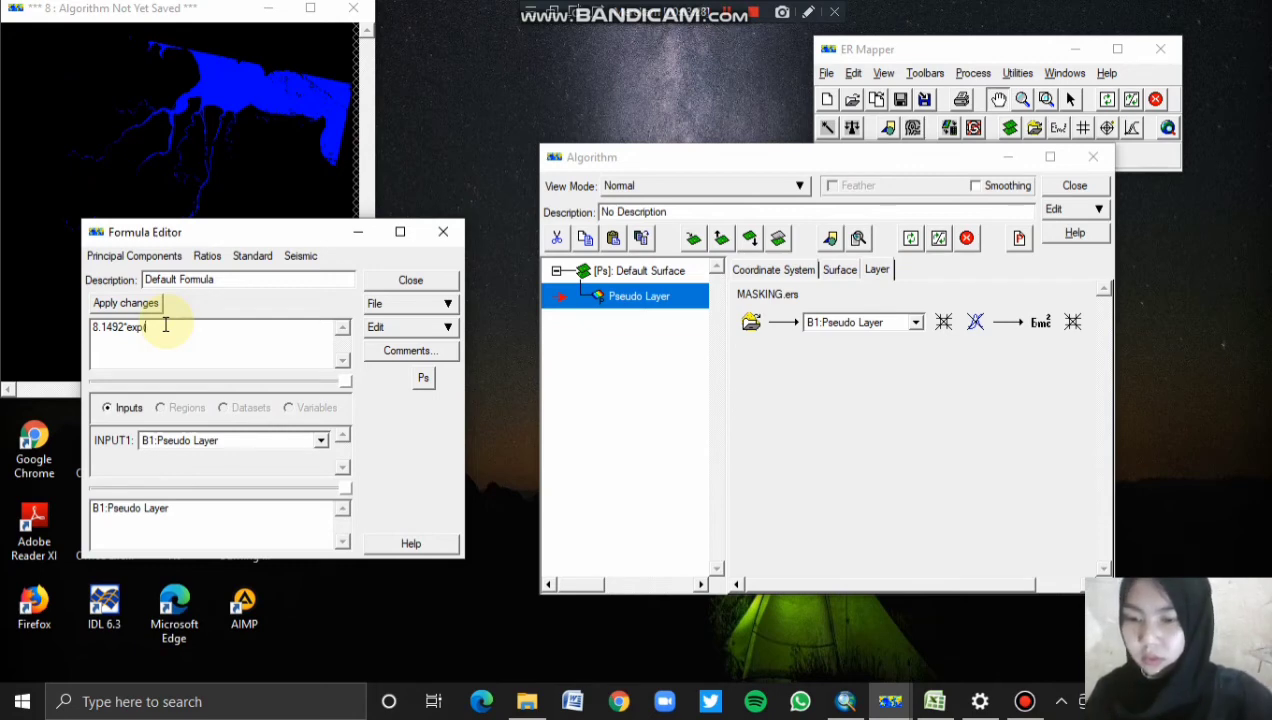
pyautogui.write('23')
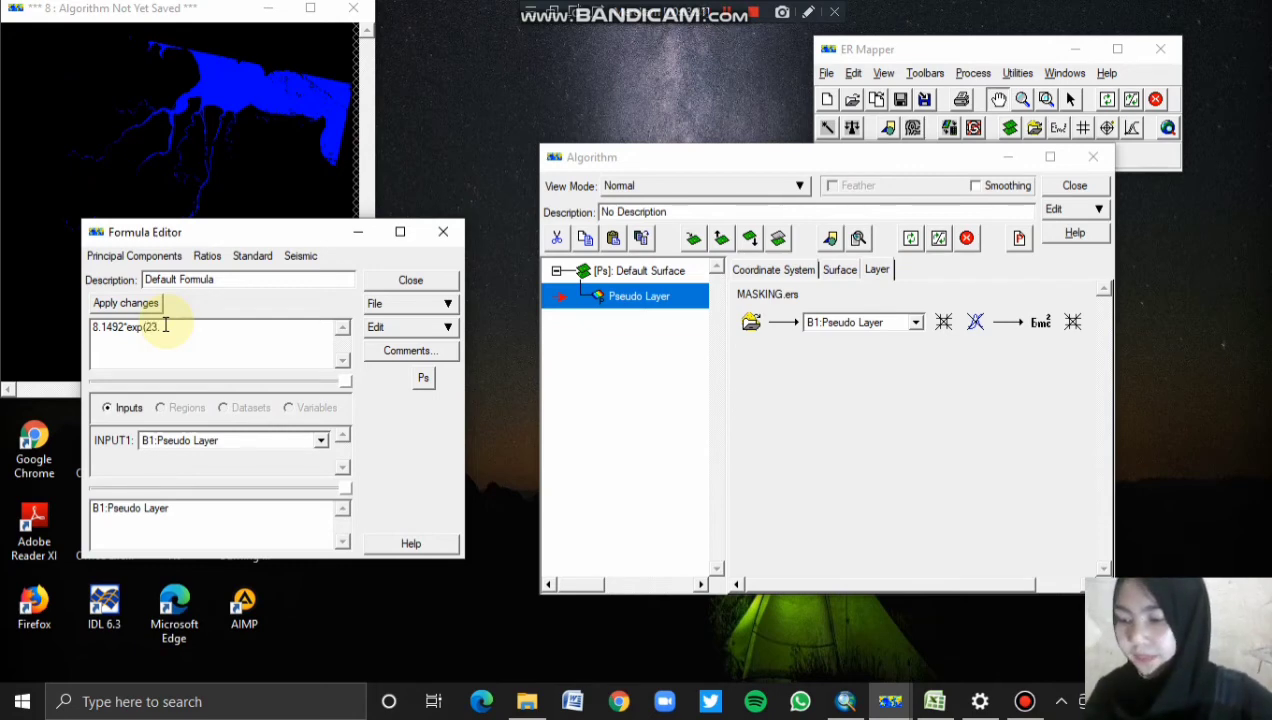
pyautogui.write('.')
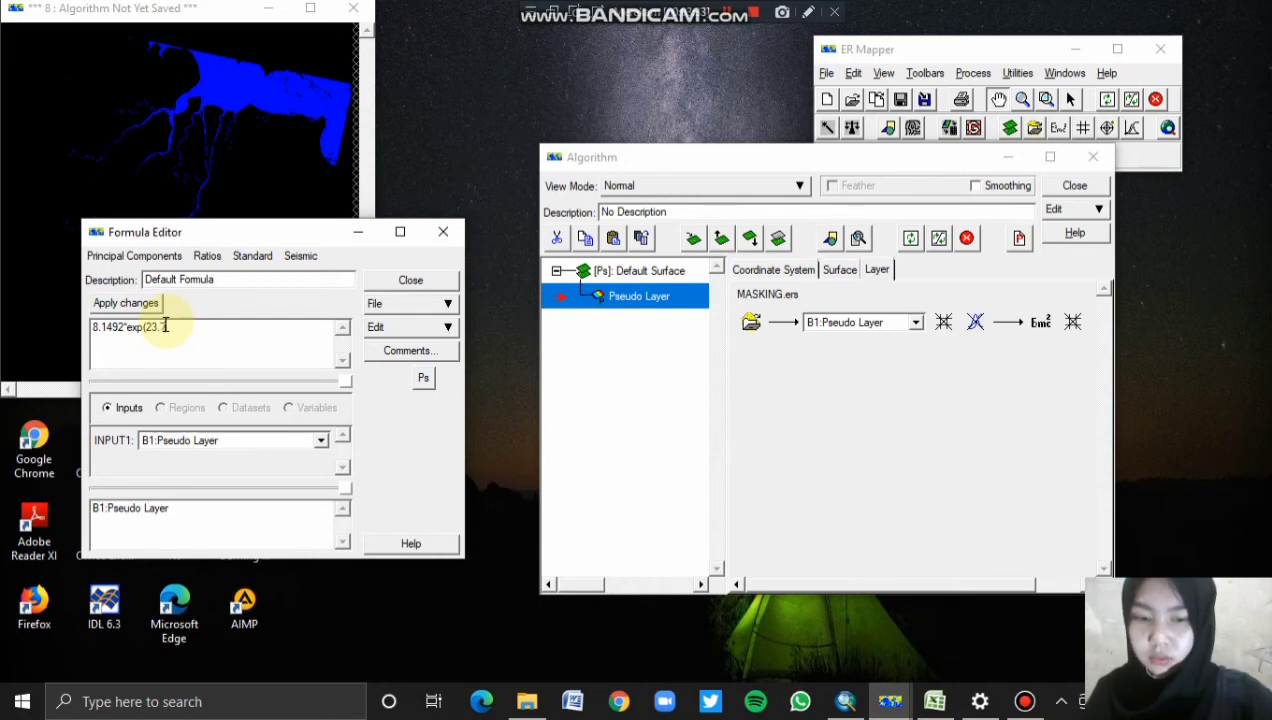
pyautogui.write('1')
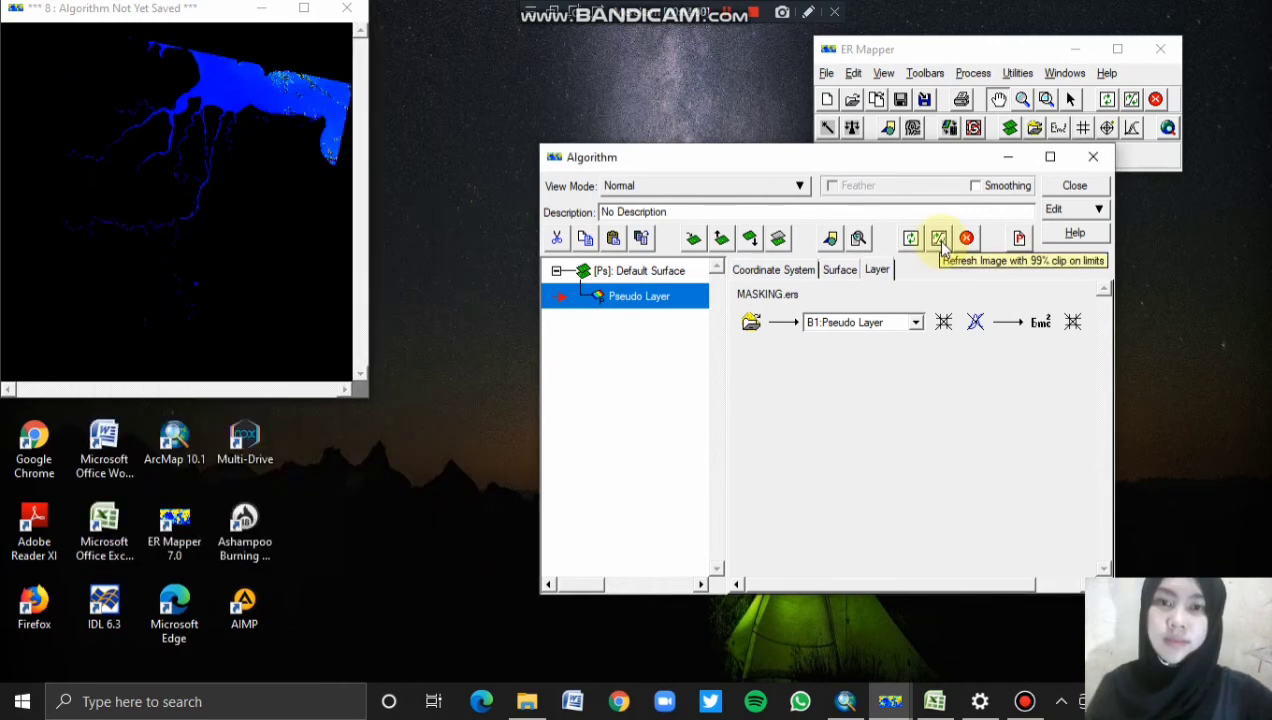
pyautogui.click(941, 243)
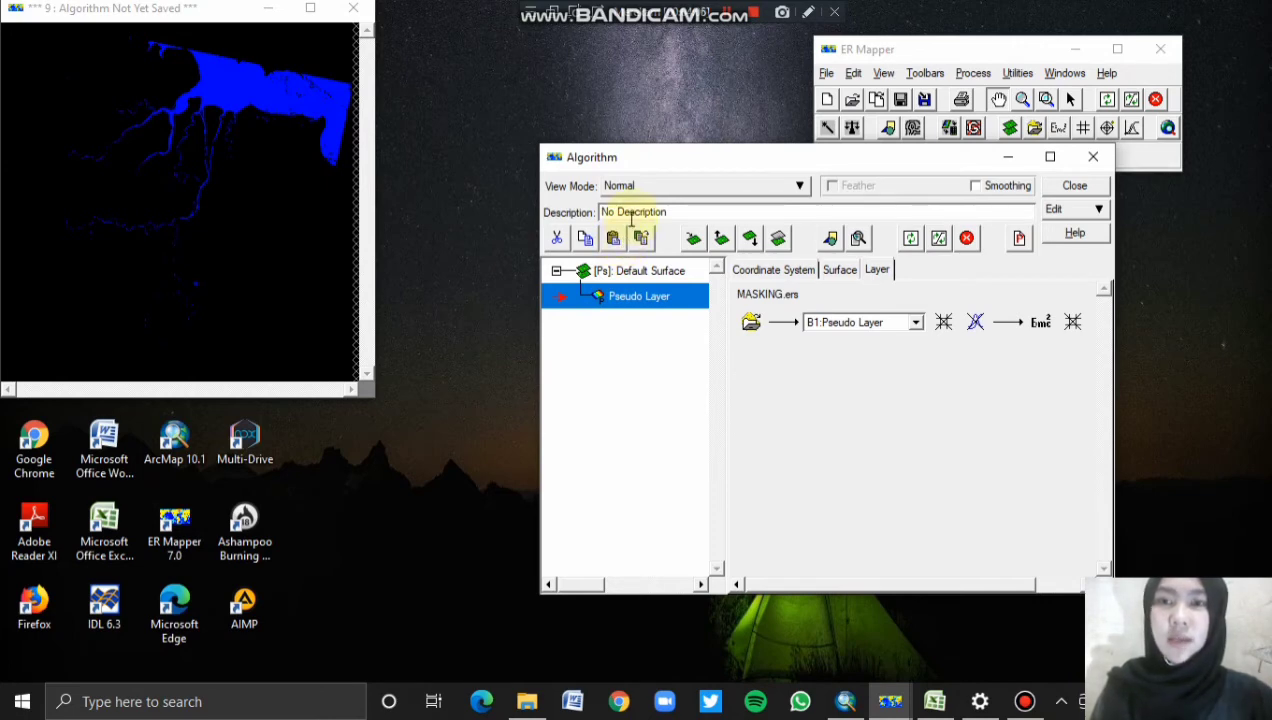
# Replace the default formula in the new MASKING.ers window with 8.1429*exp(23.704*i1), apply it, and refresh with 99% clip on limits.
pyautogui.click(1046, 104)
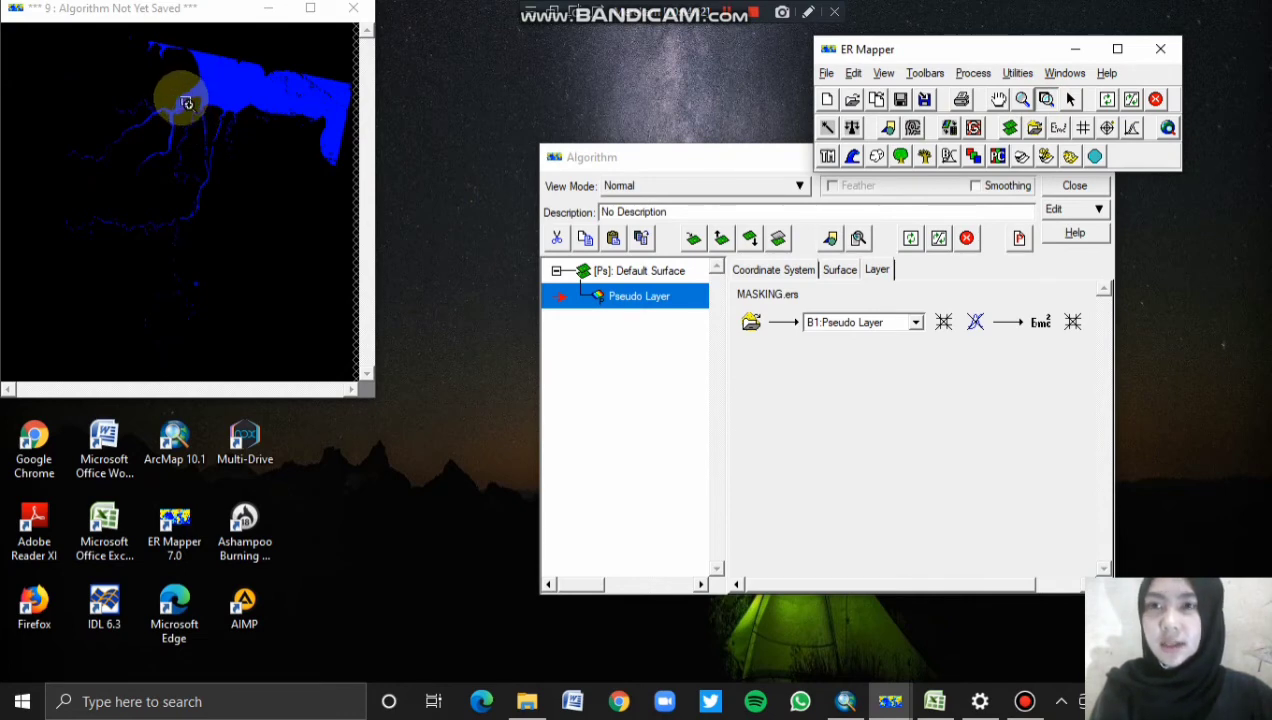
pyautogui.moveTo(185, 100)
pyautogui.mouseDown()
pyautogui.moveTo(221, 108)
pyautogui.moveTo(182, 187)
pyautogui.mouseUp()
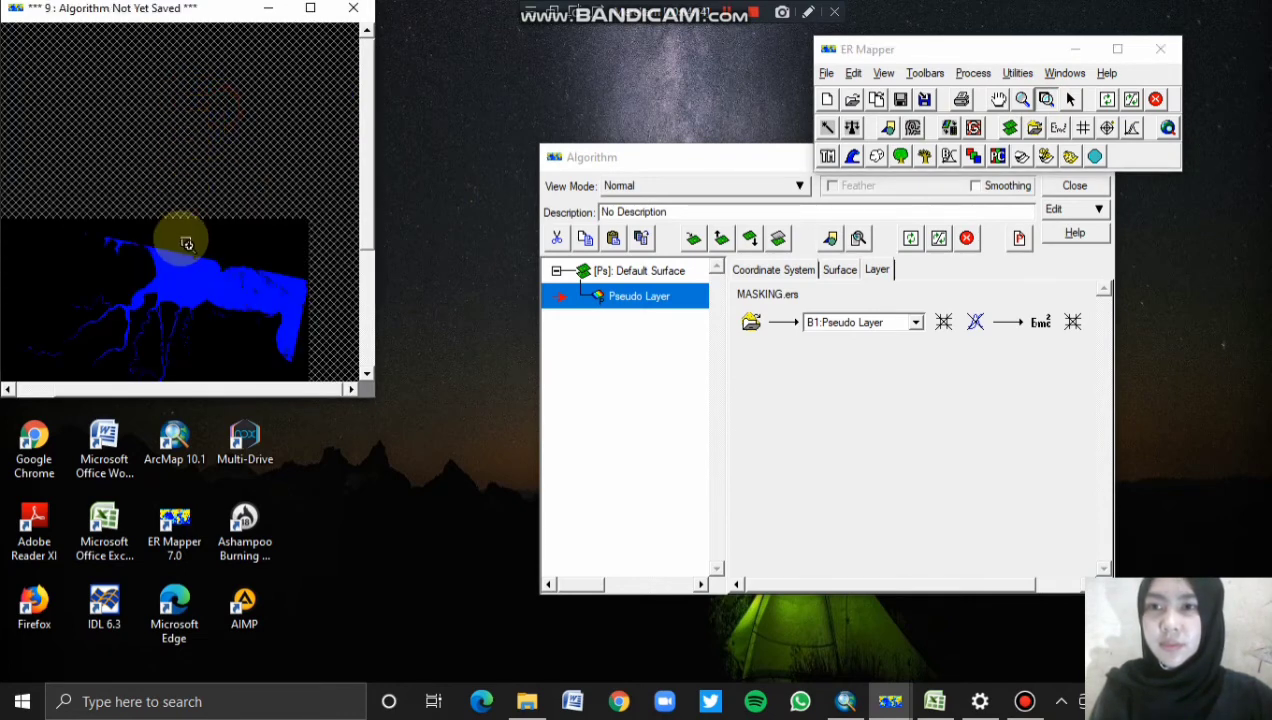
pyautogui.click(186, 243)
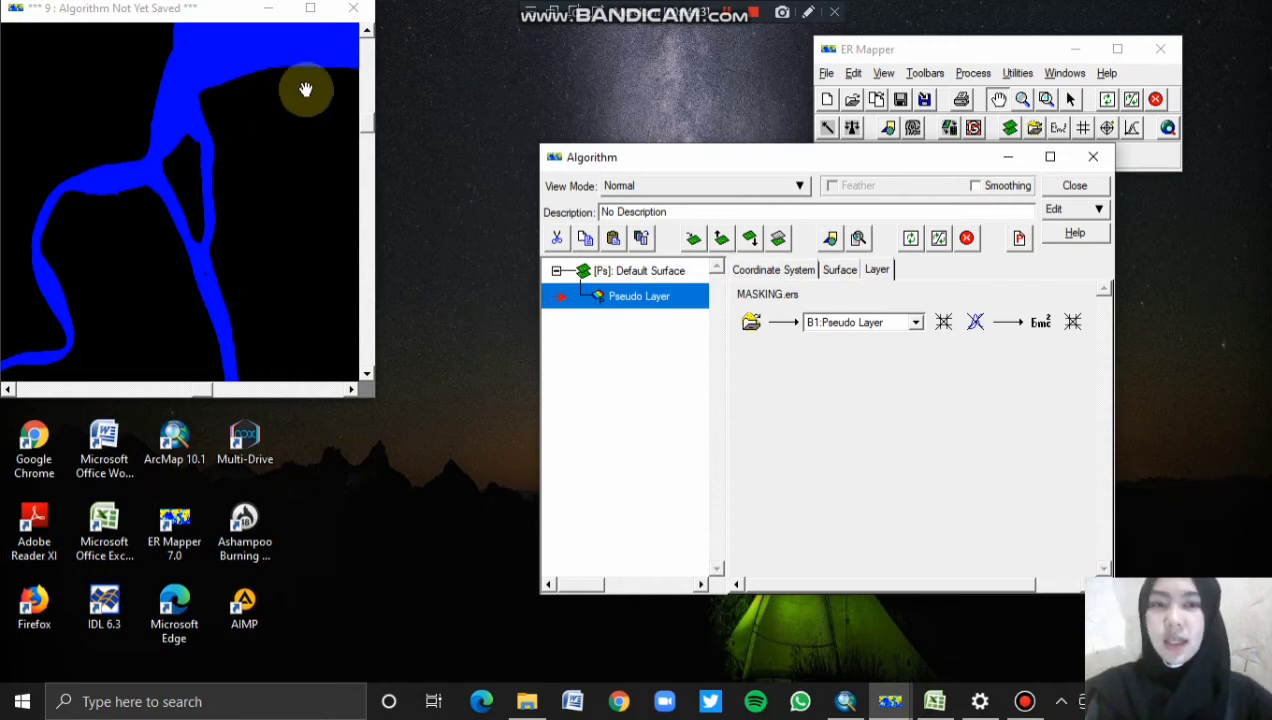
pyautogui.click(1041, 324)
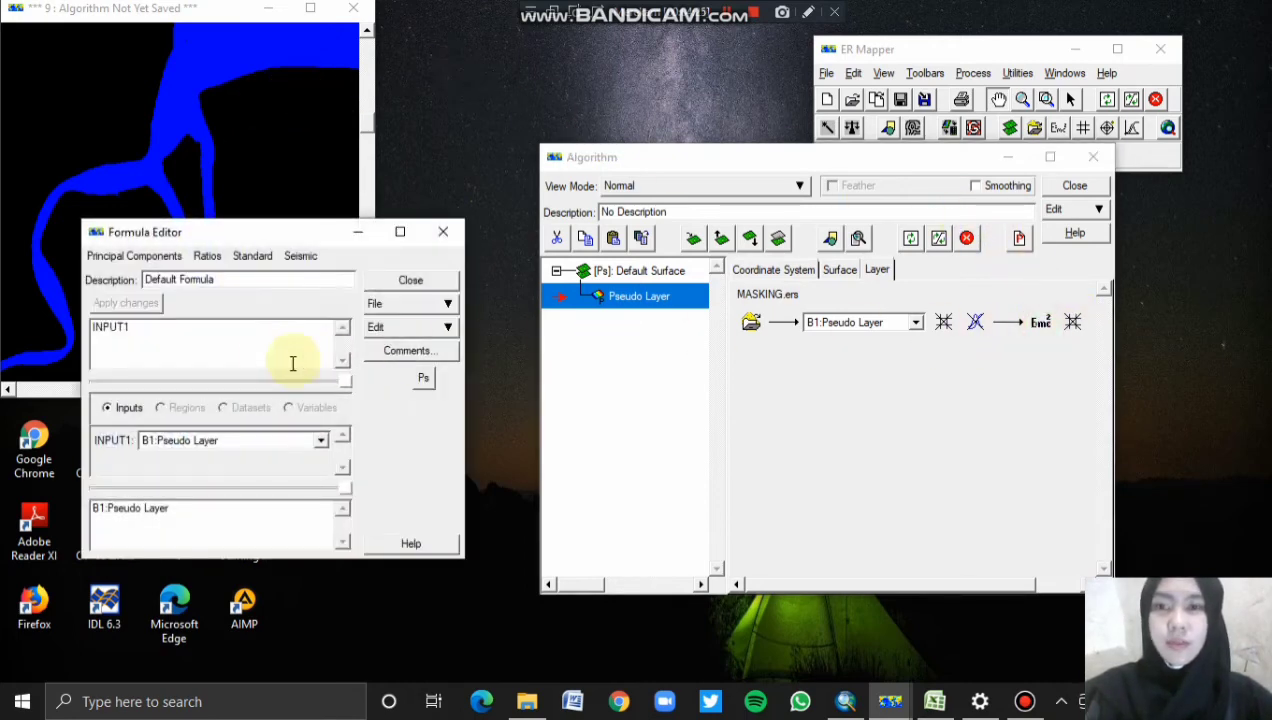
pyautogui.press('BackSpace')
pyautogui.press('BackSpace')
pyautogui.press('BackSpace')
pyautogui.press('BackSpace')
pyautogui.press('BackSpace')
pyautogui.press('BackSpace')
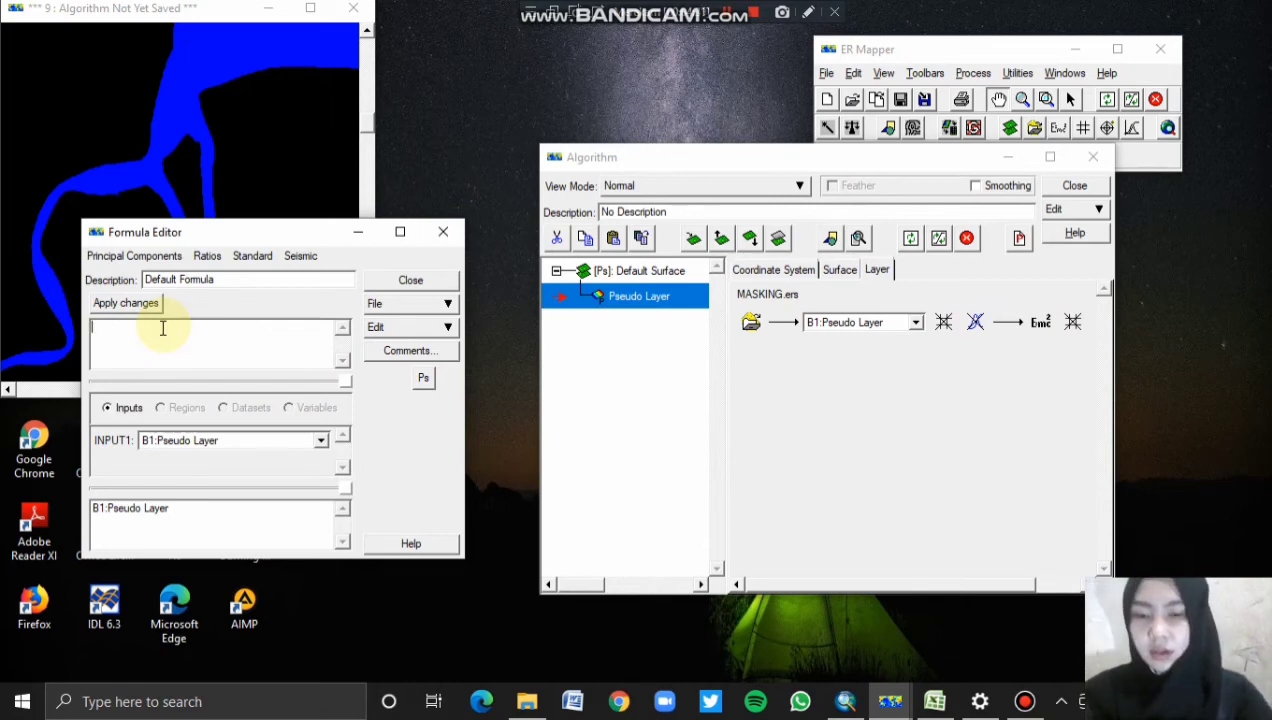
pyautogui.write('i1')
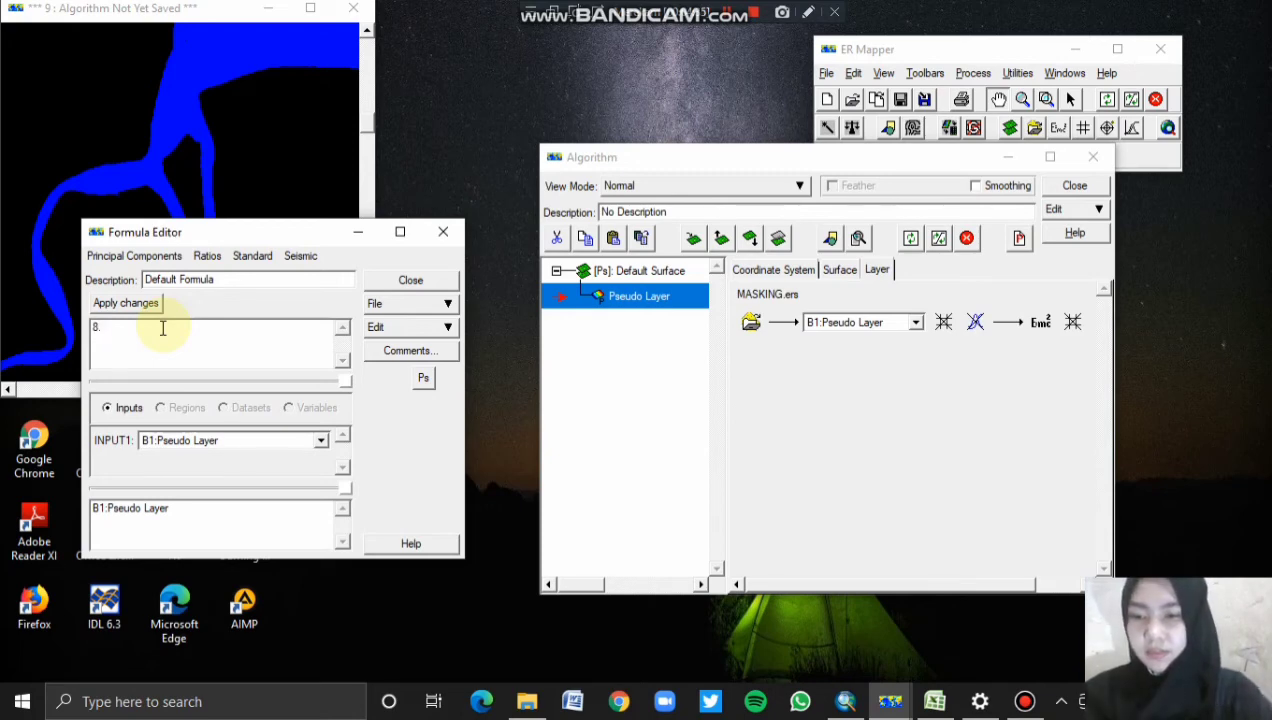
pyautogui.write('.1429*exp(23.704*i1')
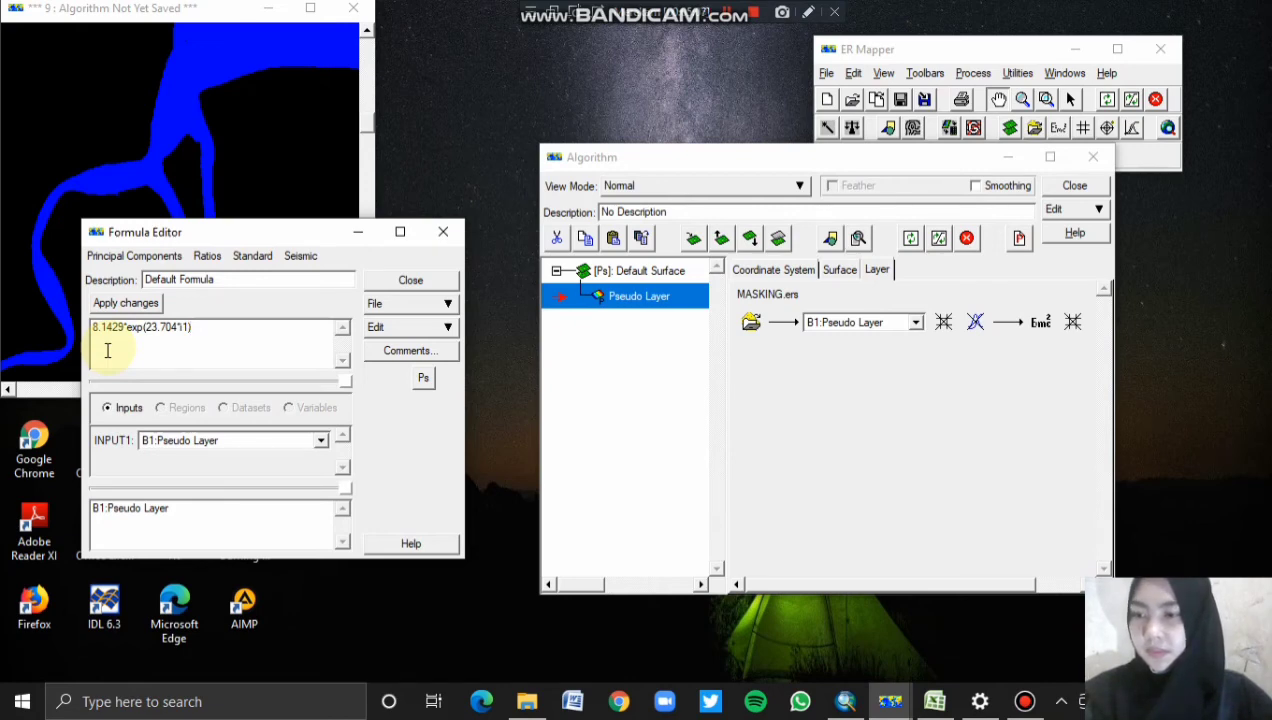
pyautogui.click(122, 303)
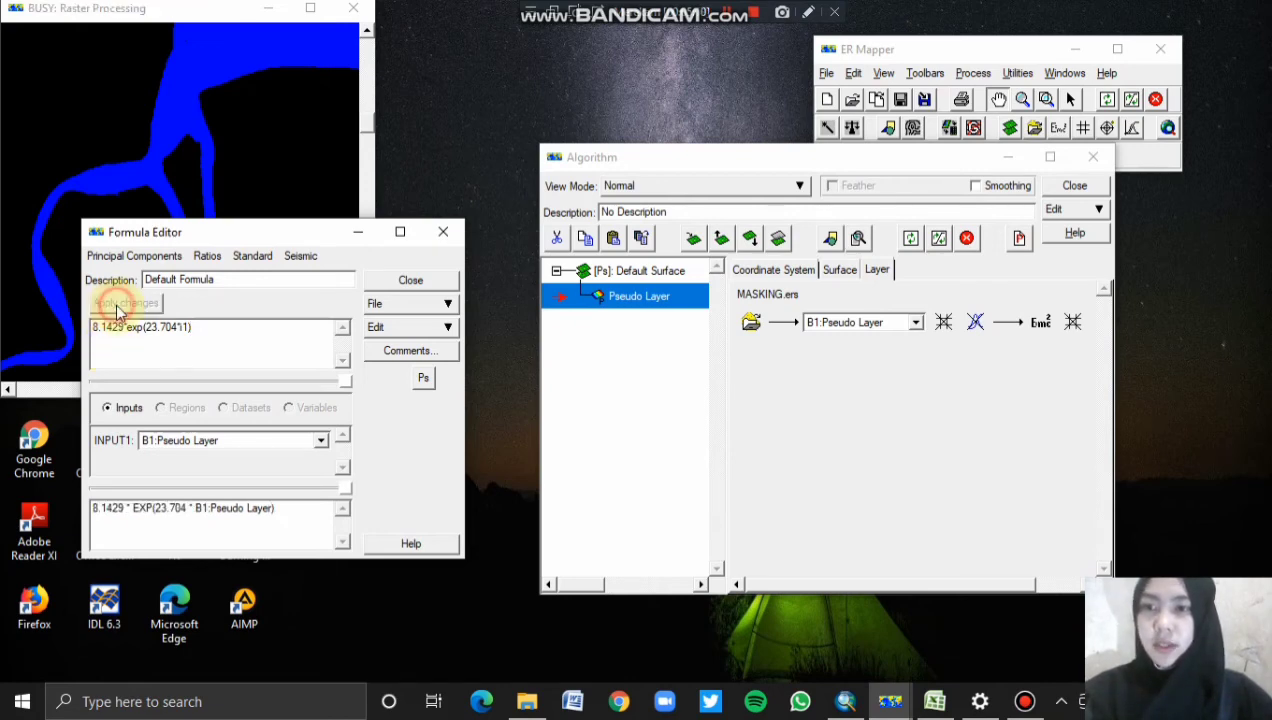
pyautogui.click(442, 231)
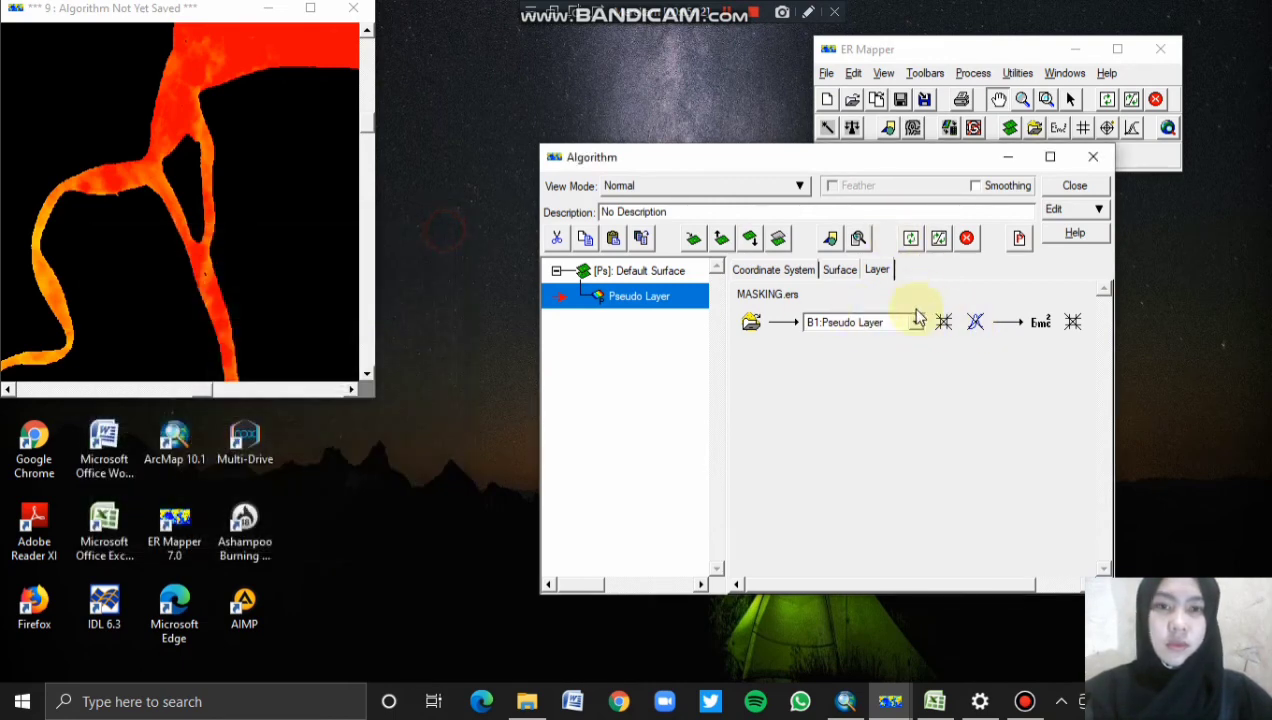
pyautogui.click(937, 240)
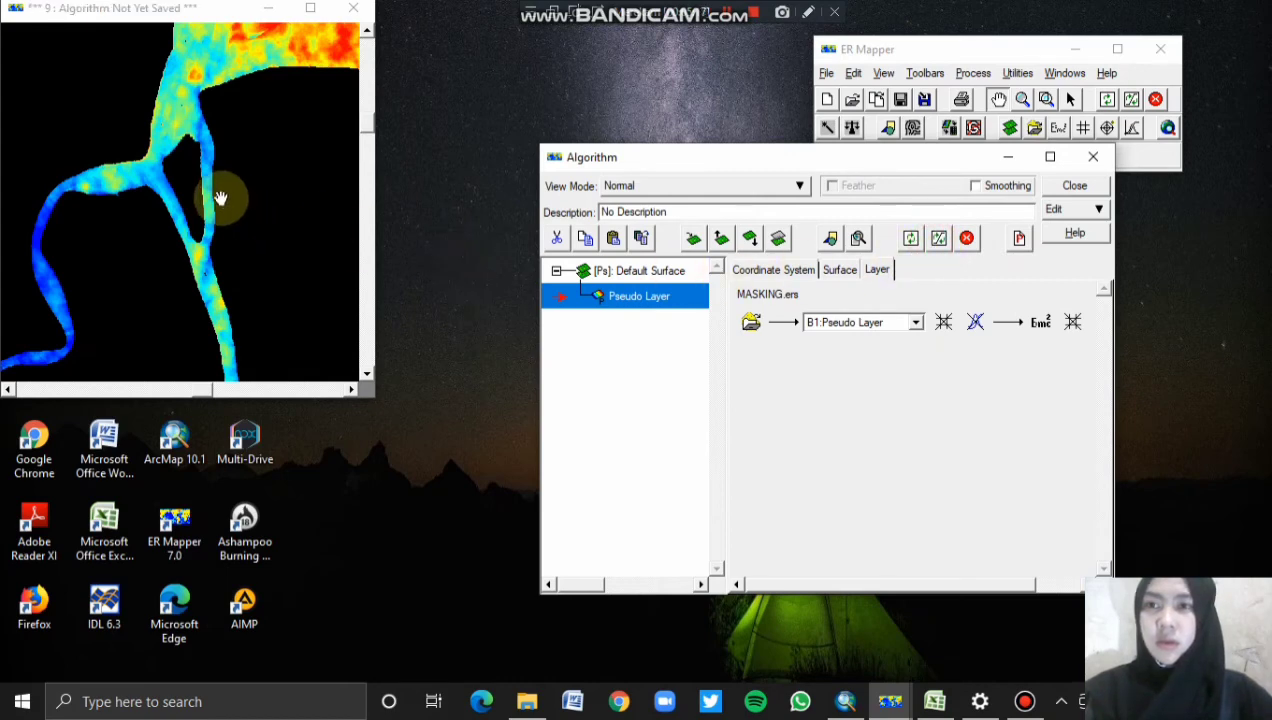
# Start saving the formula result under a new name in the DATA SIG folder, entering a file name beginning with ALGOR.
pyautogui.rightClick(183, 121)
pyautogui.moveTo(230, 220)
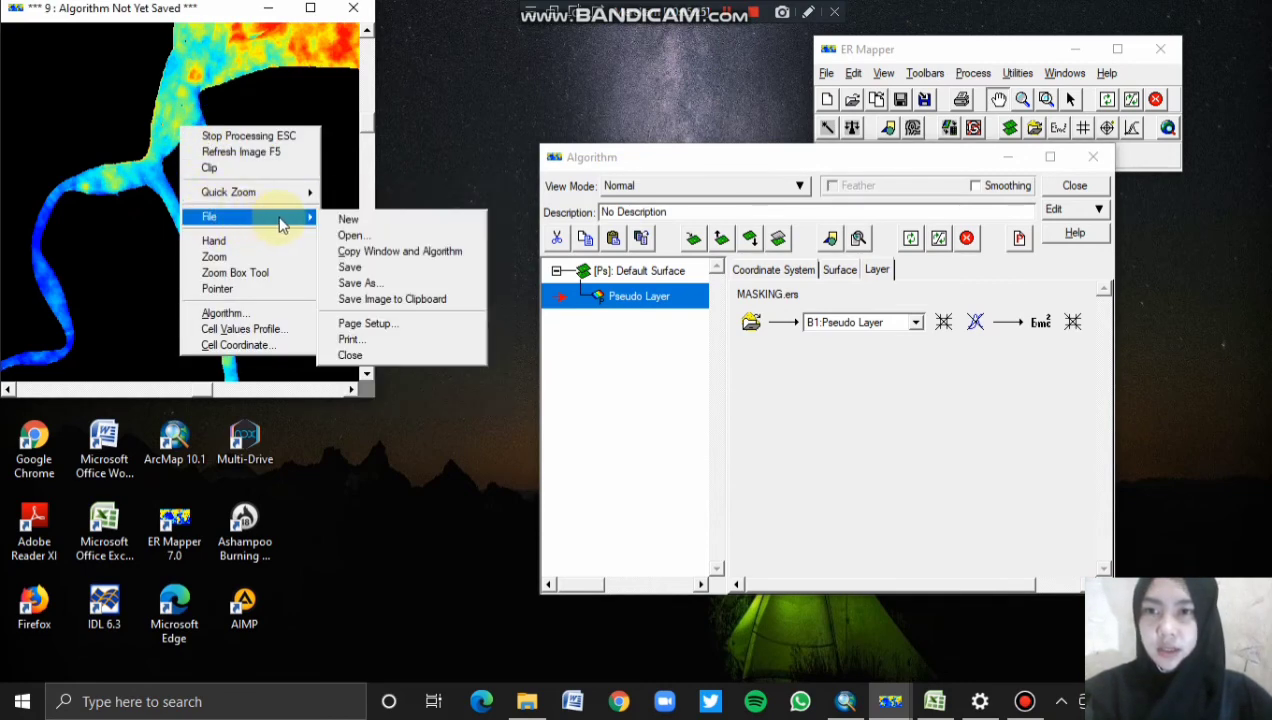
pyautogui.click(360, 283)
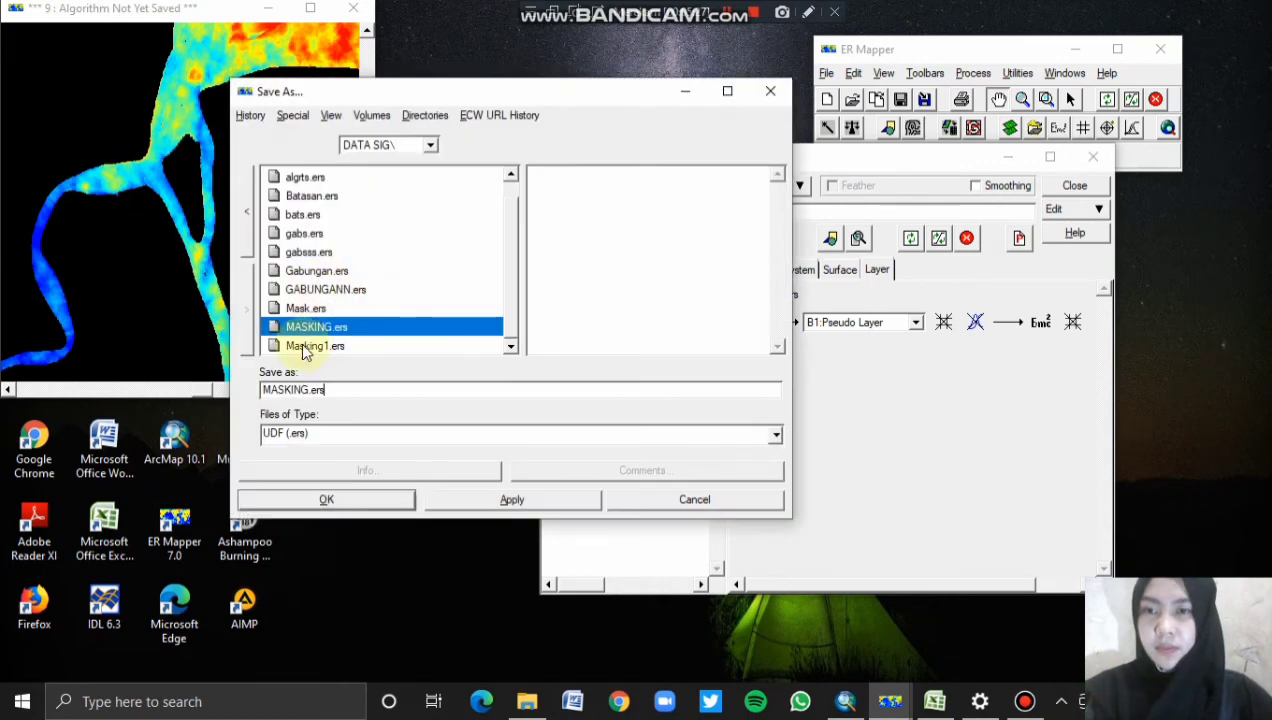
pyautogui.click(305, 390)
pyautogui.press('BackSpace')
pyautogui.press('BackSpace')
pyautogui.press('BackSpace')
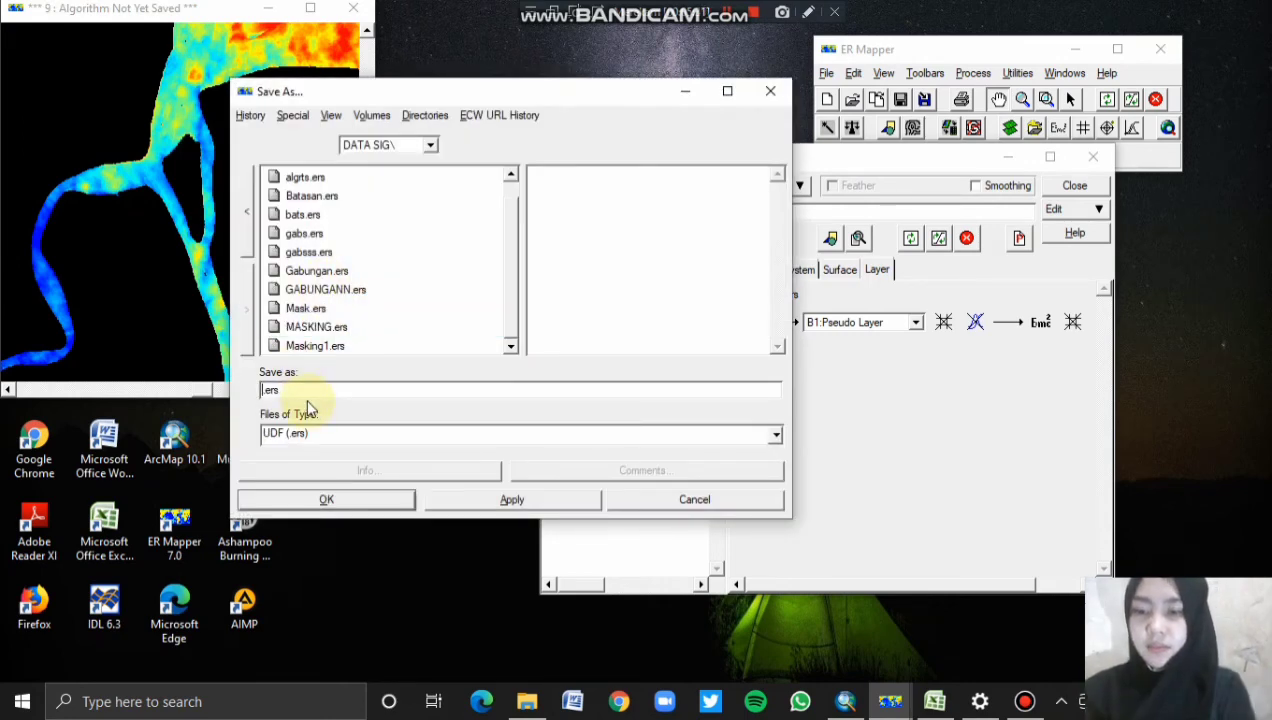
pyautogui.press('capslock')
pyautogui.write('A')
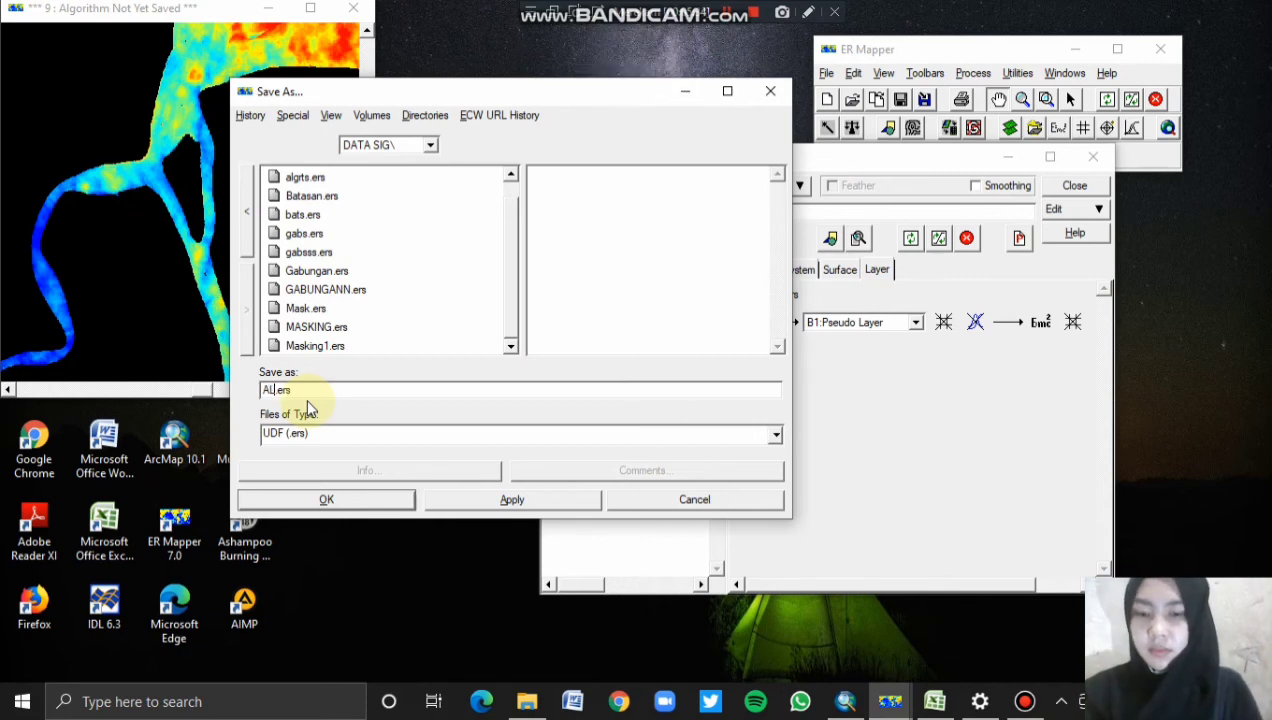
pyautogui.write('LGOR')
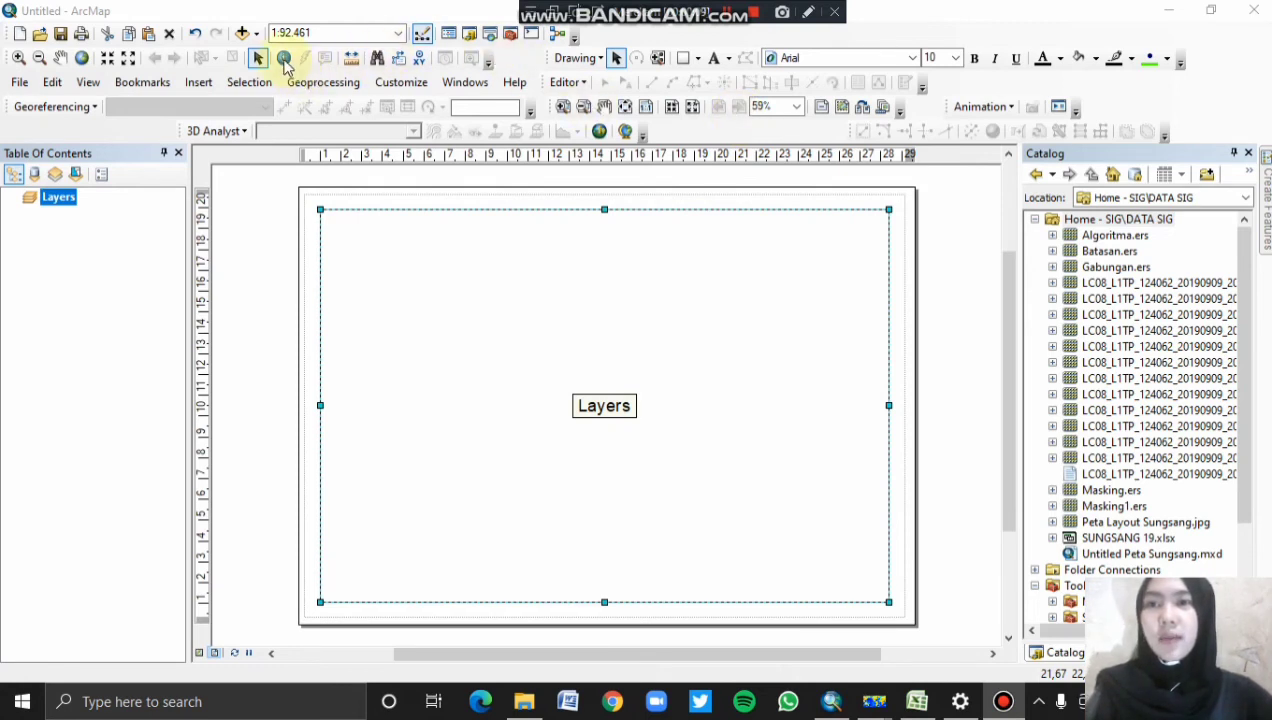
# Add the BATASAN11.ers raster from the DATA SIG folder to the map.
pyautogui.click(257, 35)
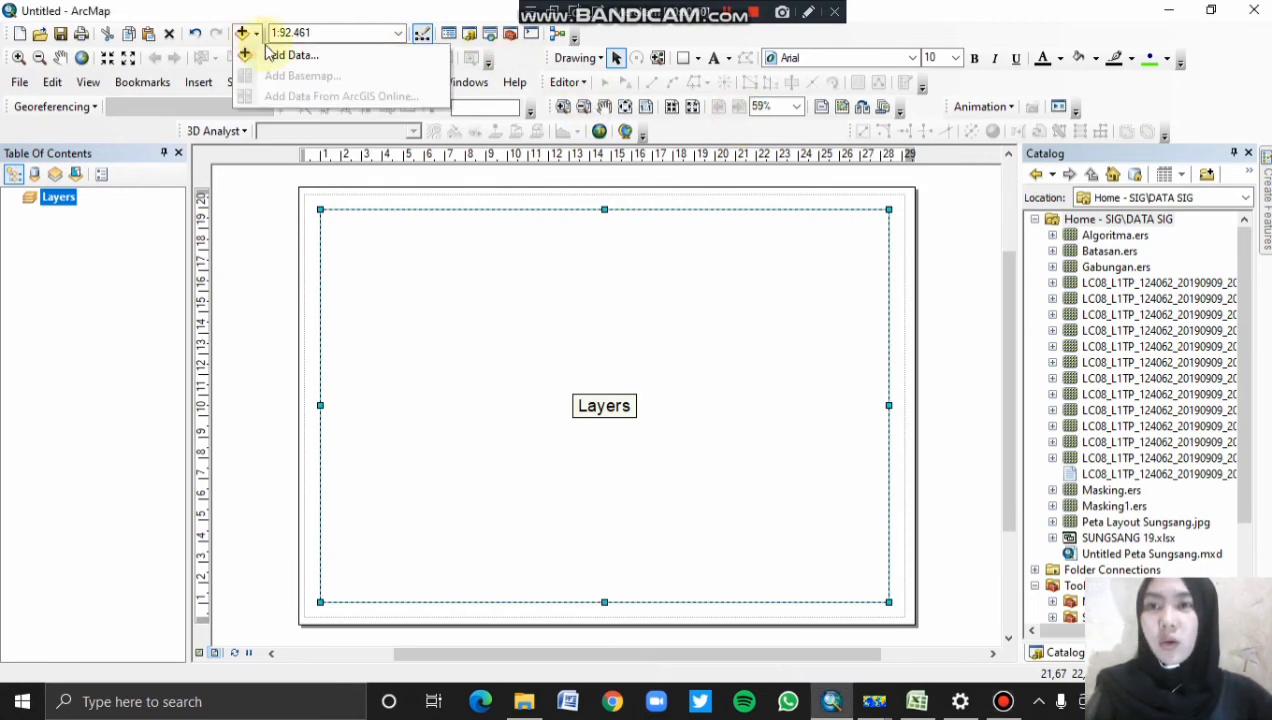
pyautogui.click(275, 54)
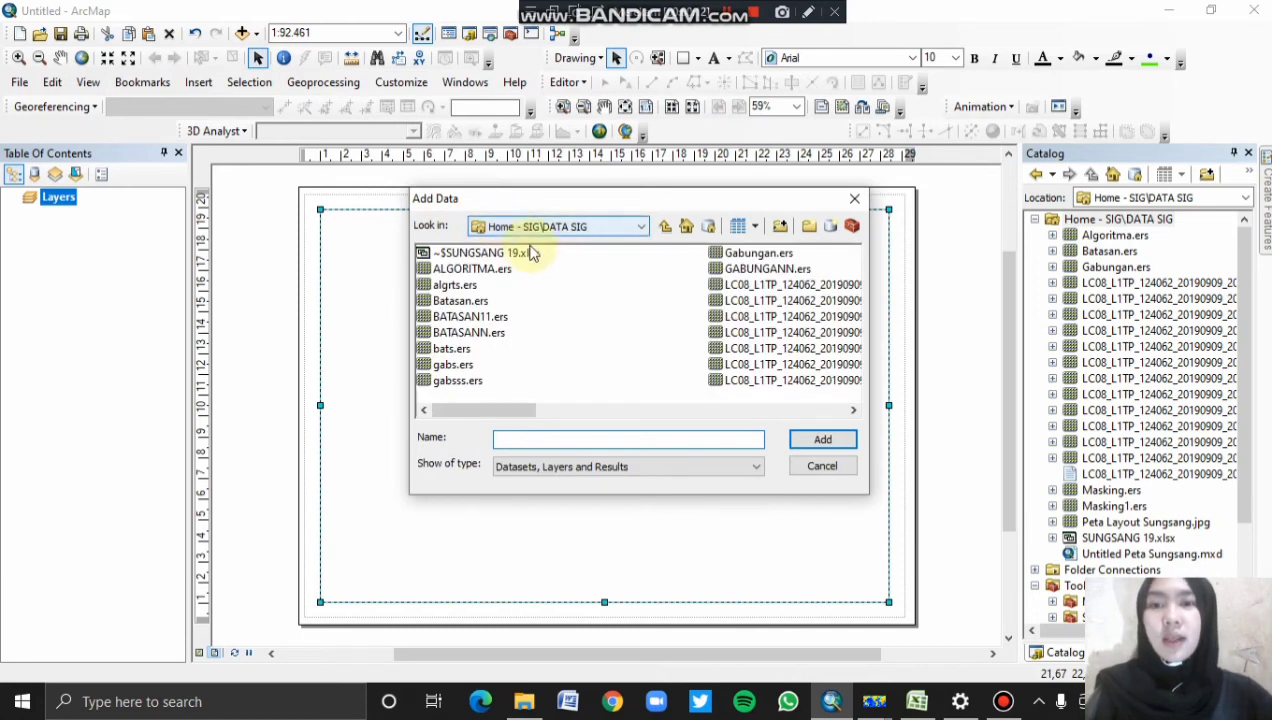
pyautogui.click(470, 317)
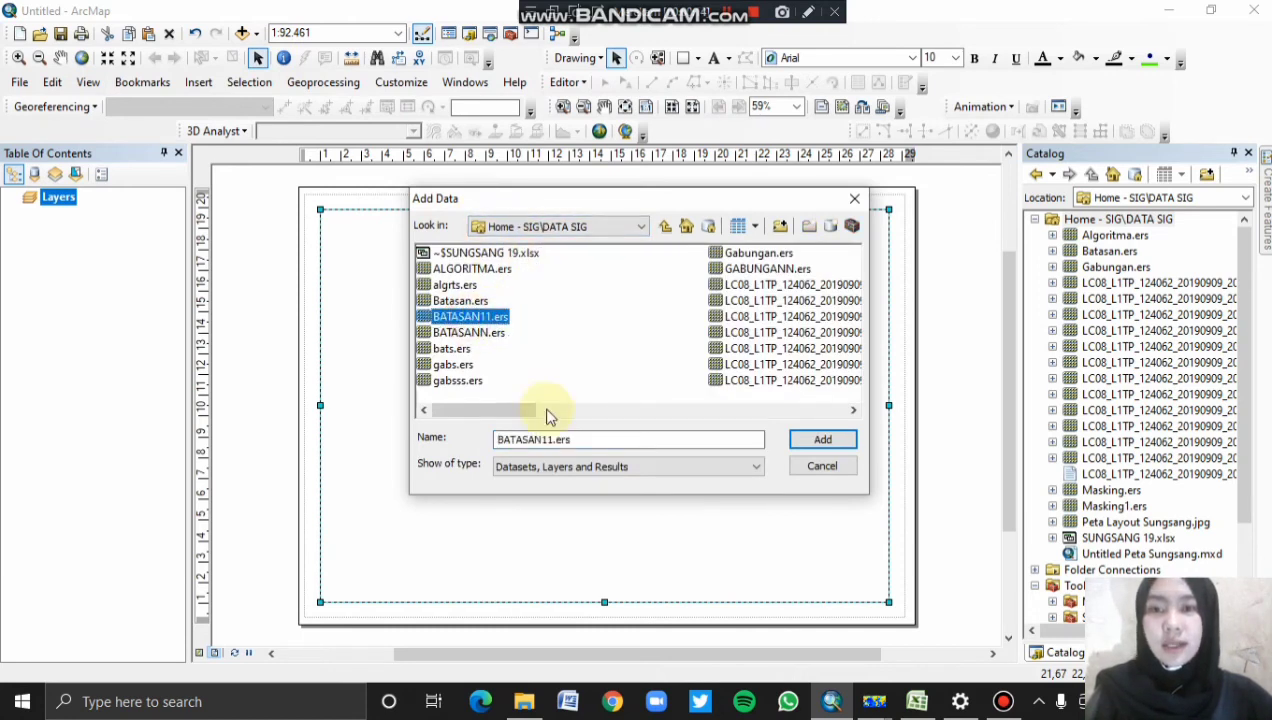
pyautogui.click(823, 443)
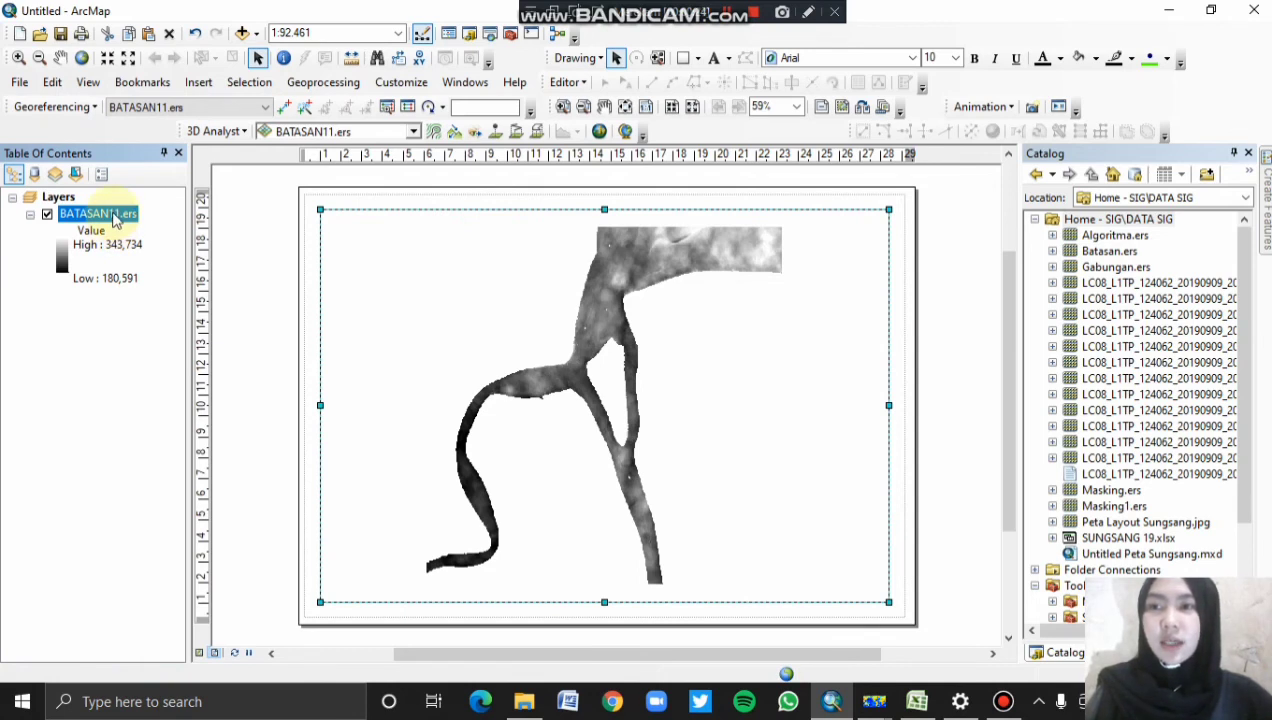
# Symbolize the BATASAN11.ers layer as Classified with five classes and the dark green–yellow–red color ramp.
pyautogui.rightClick(114, 220)
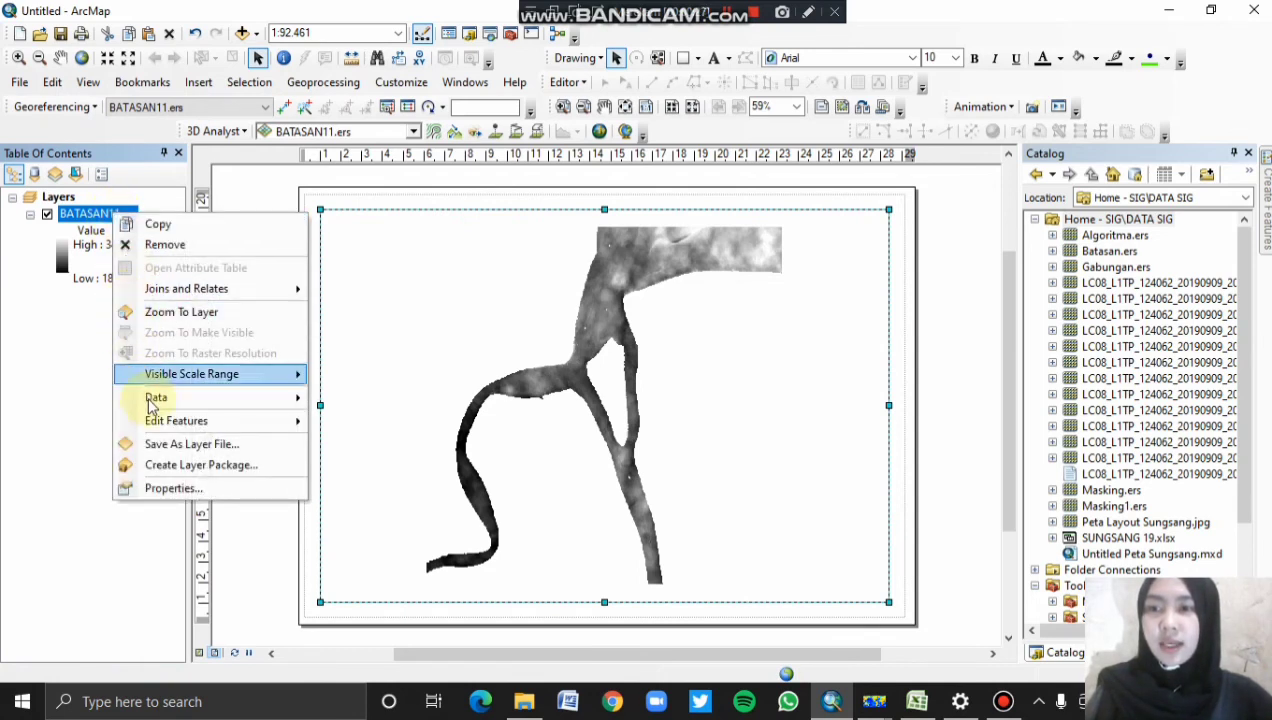
pyautogui.click(172, 488)
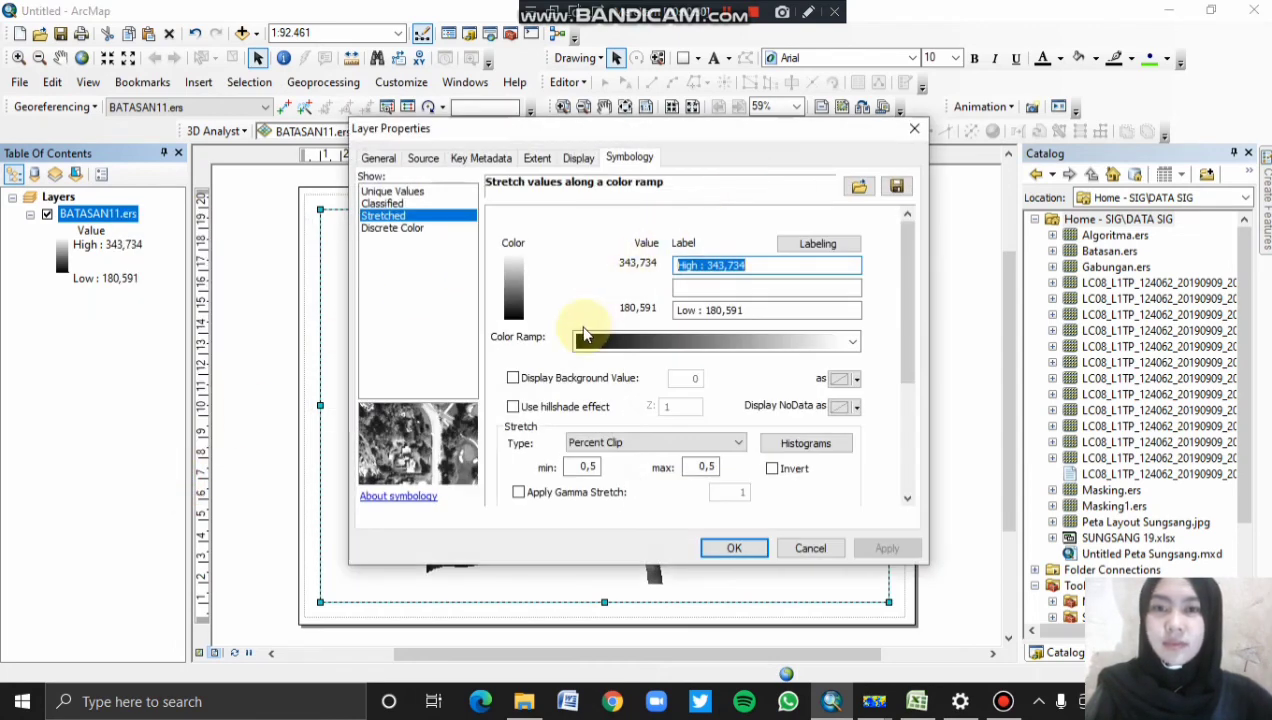
pyautogui.click(392, 191)
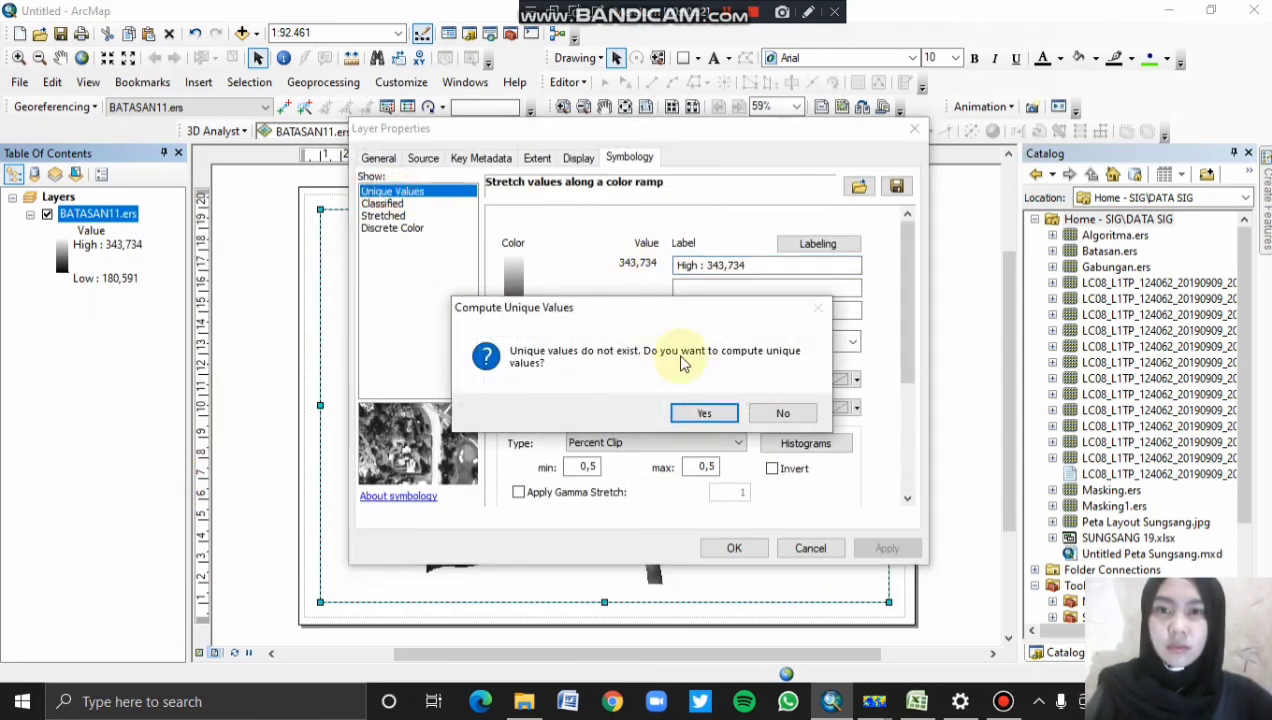
pyautogui.click(704, 413)
pyautogui.click(386, 216)
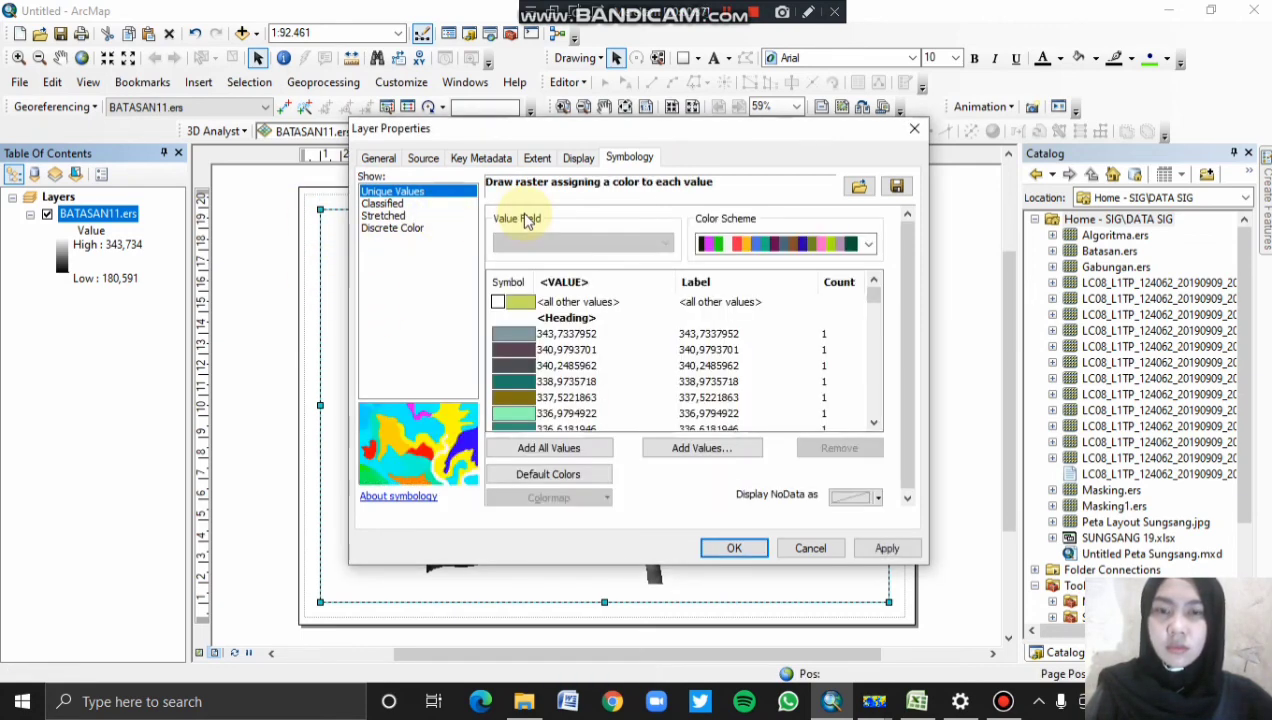
pyautogui.click(436, 204)
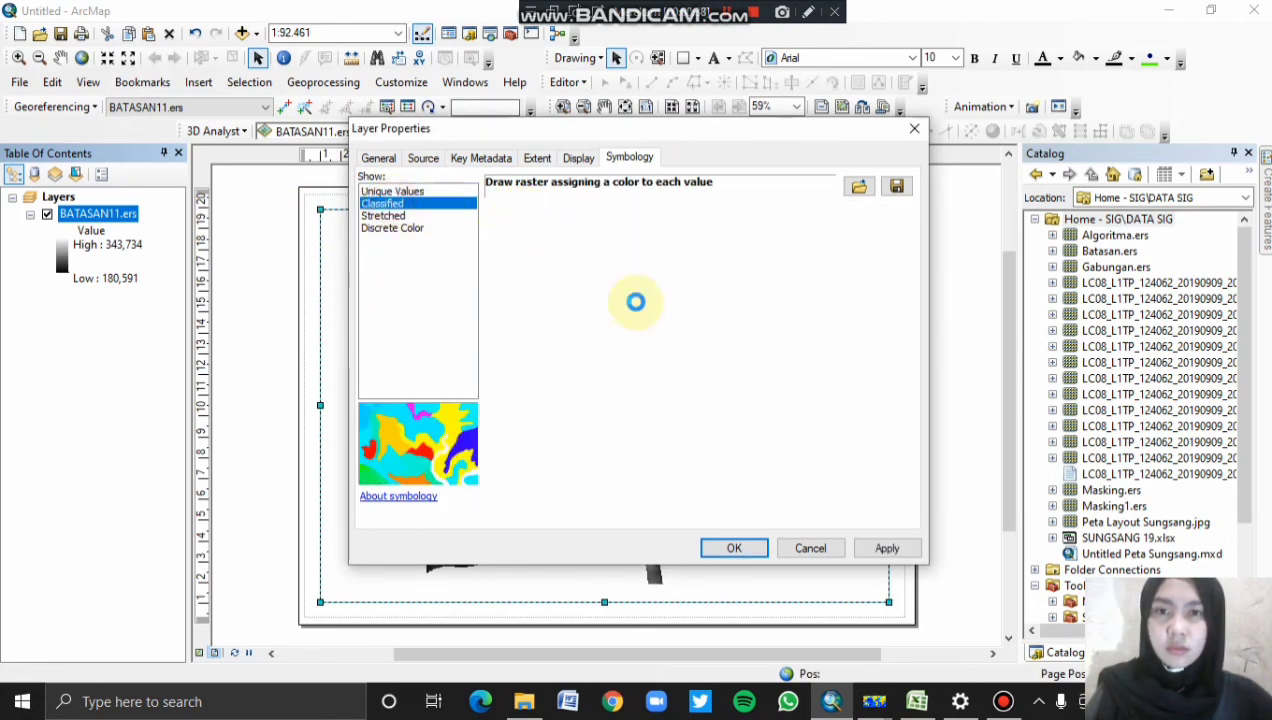
pyautogui.click(712, 307)
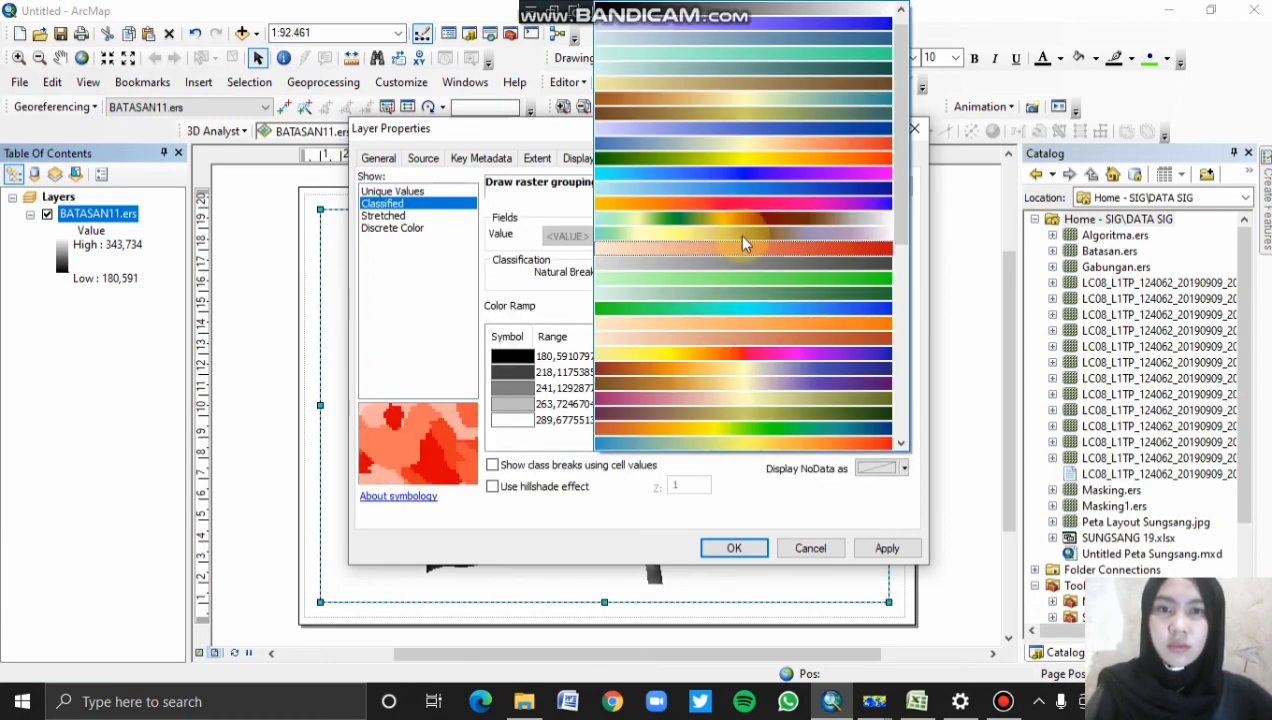
pyautogui.click(755, 167)
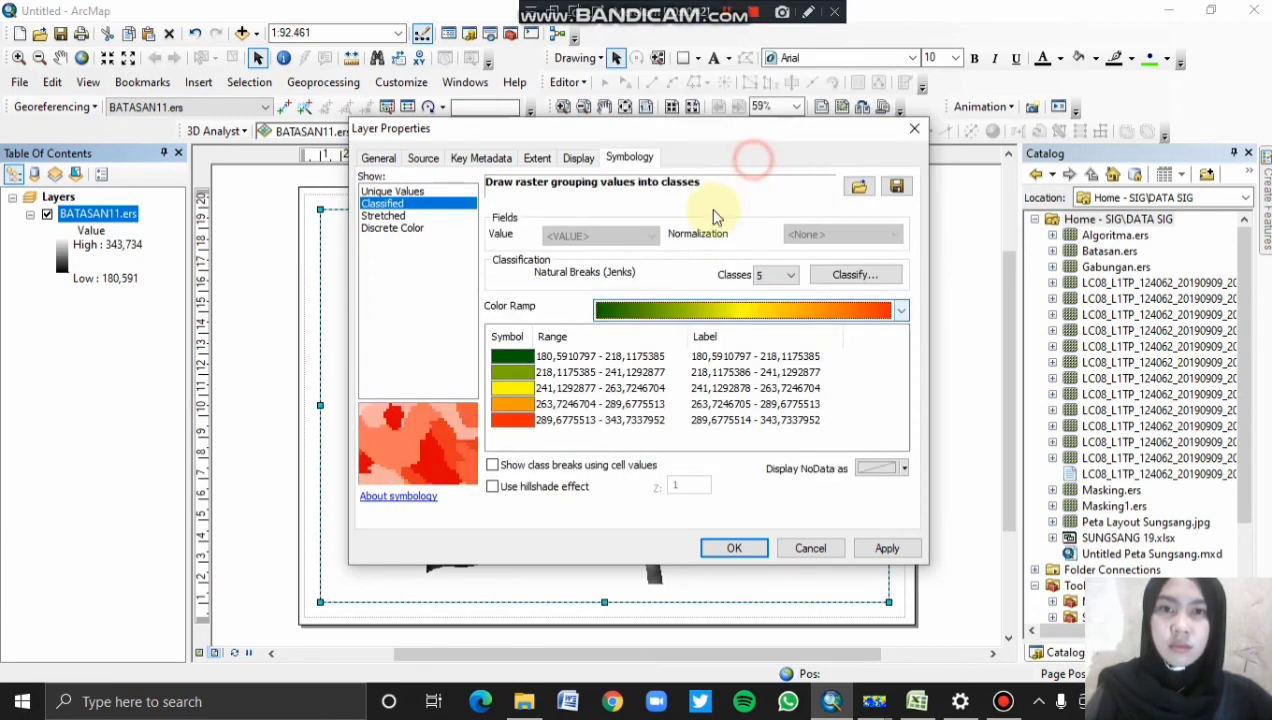
pyautogui.click(733, 547)
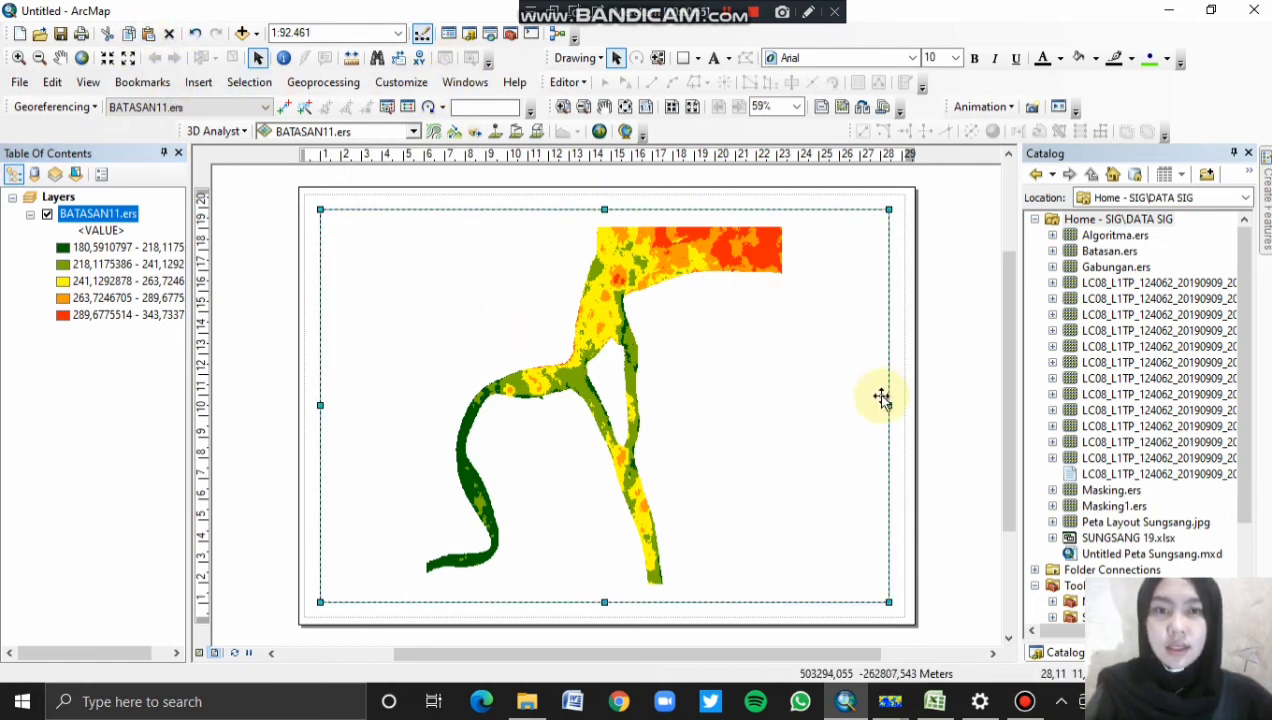
# Narrow the data frame from its right edge so that it fills about the left half of the page, and deselect it.
pyautogui.moveTo(887, 406); pyautogui.dragTo(637, 406)
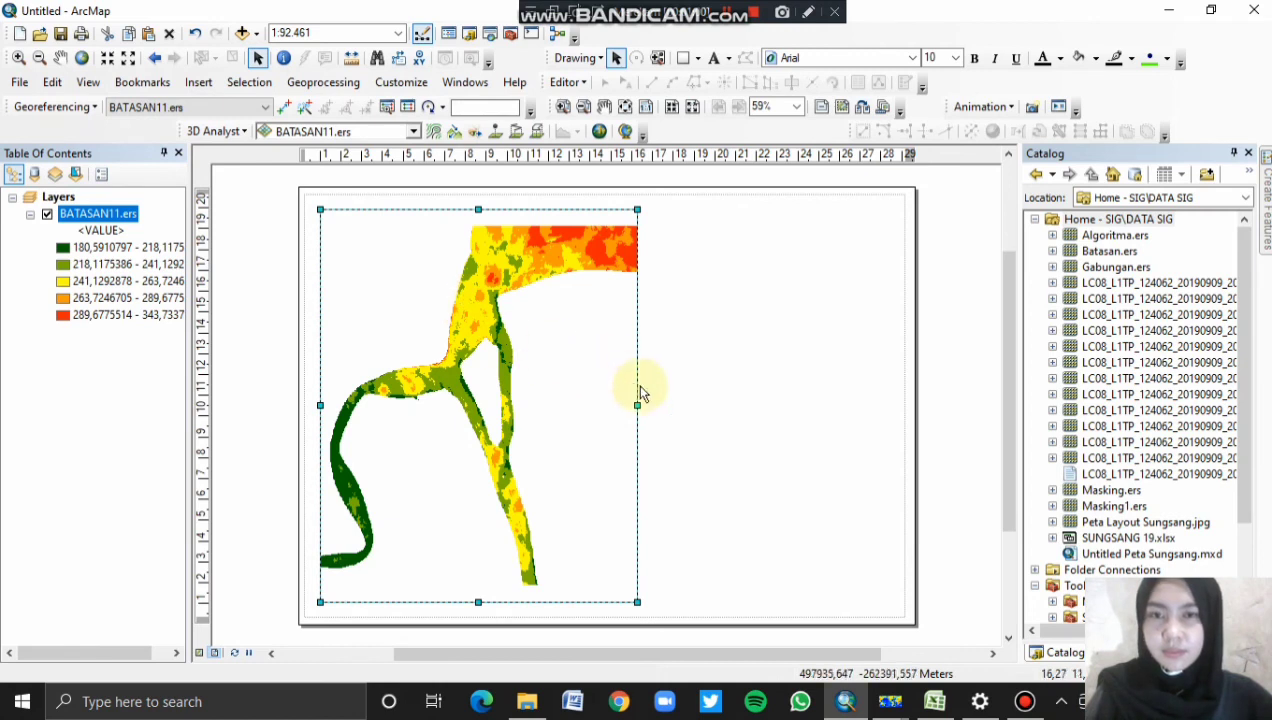
pyautogui.moveTo(632, 404); pyautogui.dragTo(611, 405)
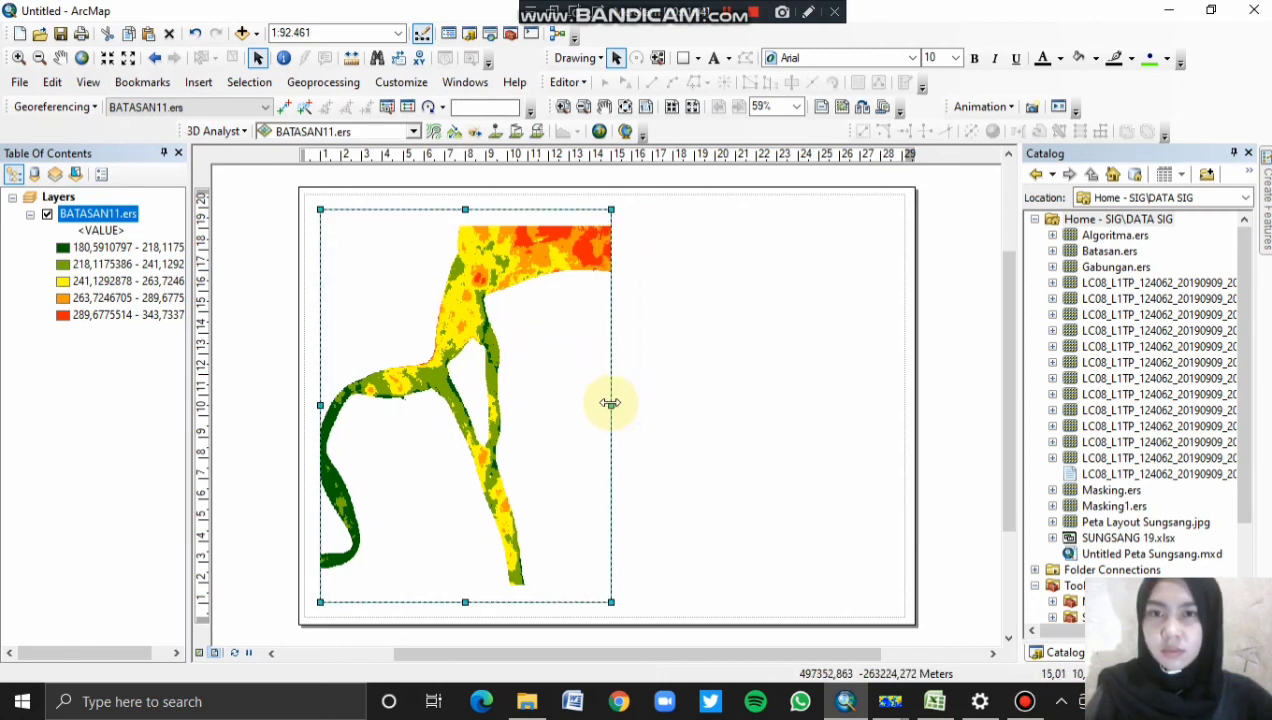
pyautogui.click(689, 283)
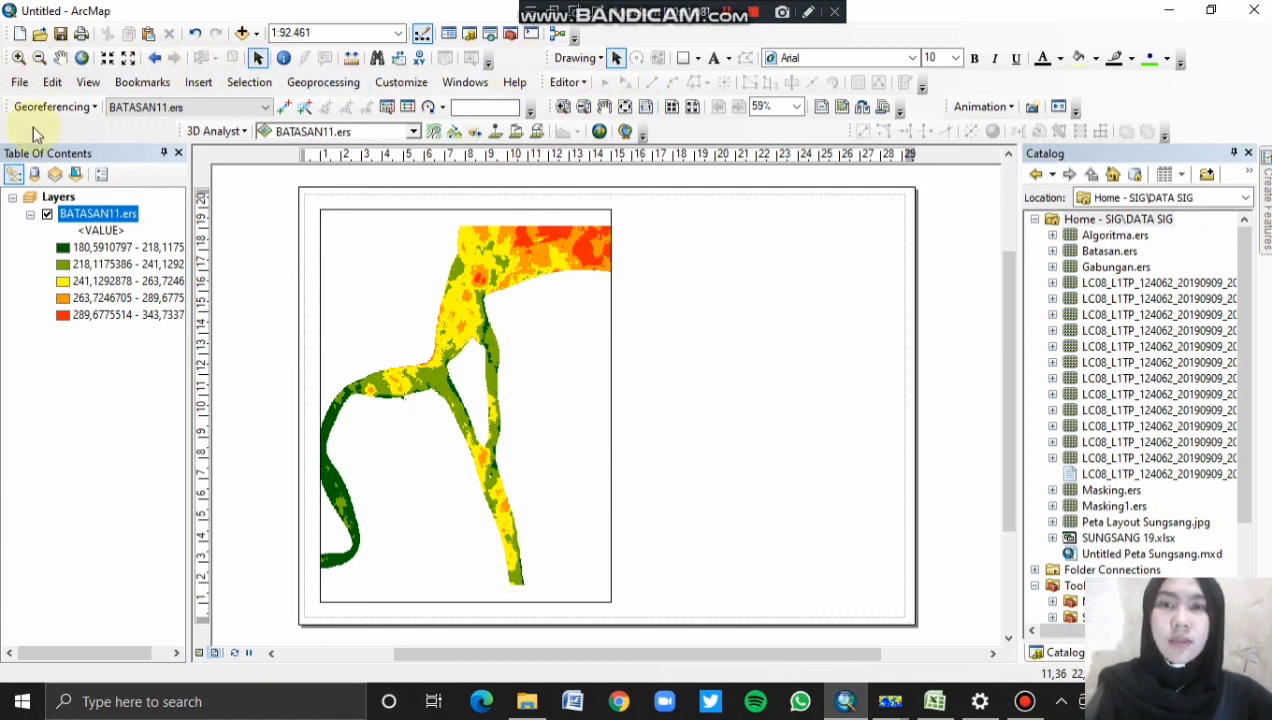
# Draw a small rectangle at the page's upper-left corner and stretch it into a border around the whole page.
pyautogui.click(683, 57)
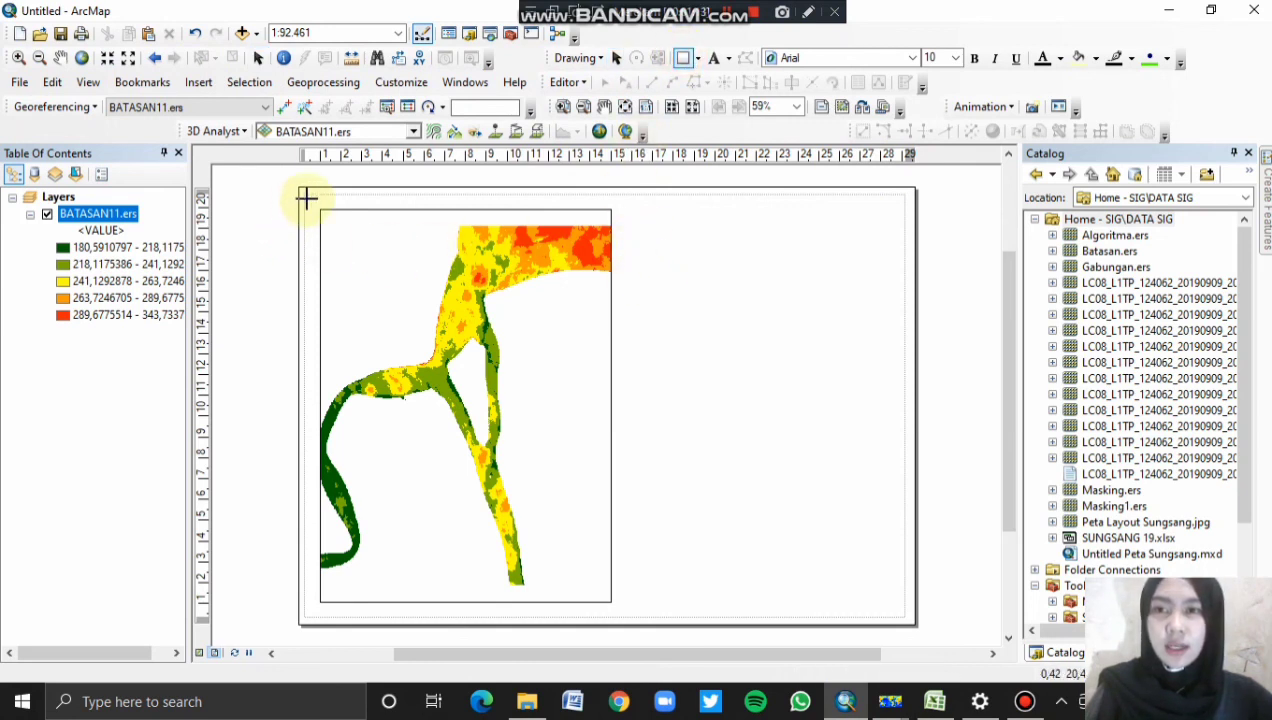
pyautogui.moveTo(305, 195); pyautogui.dragTo(320, 200)
pyautogui.click(560, 361)
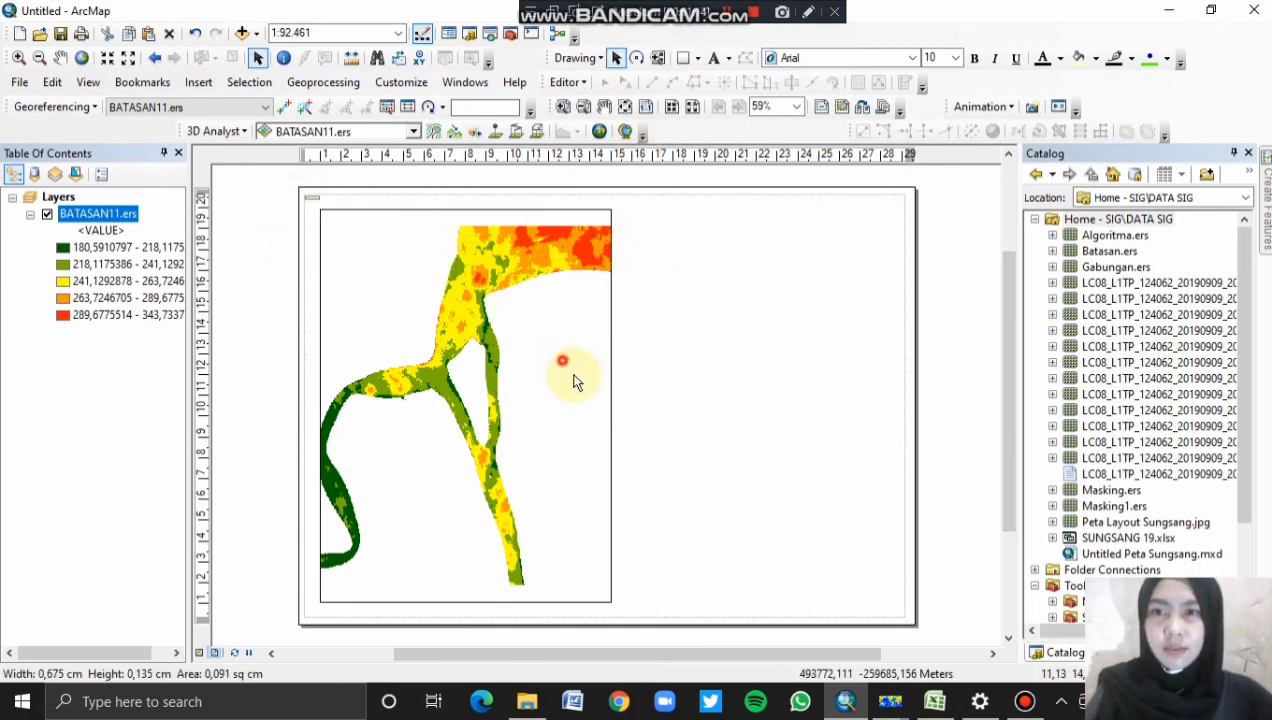
pyautogui.click(628, 426)
pyautogui.click(660, 470)
pyautogui.doubleClick(338, 218)
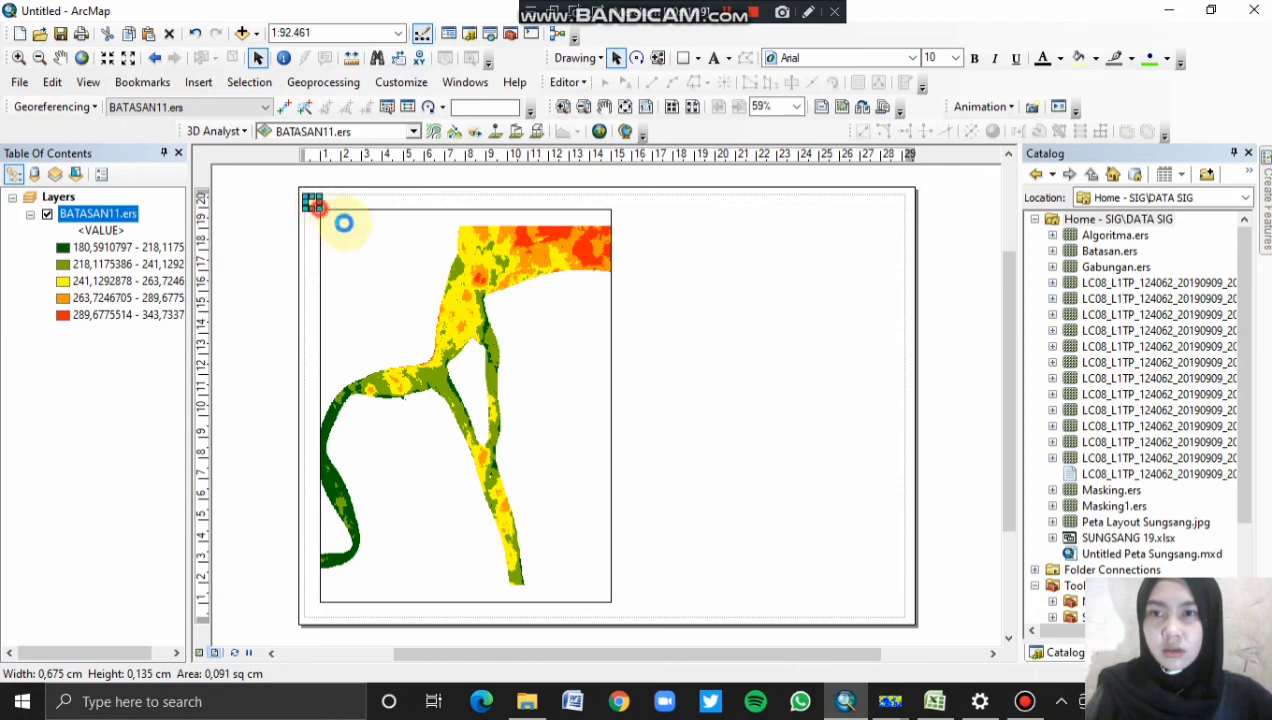
pyautogui.click(804, 186)
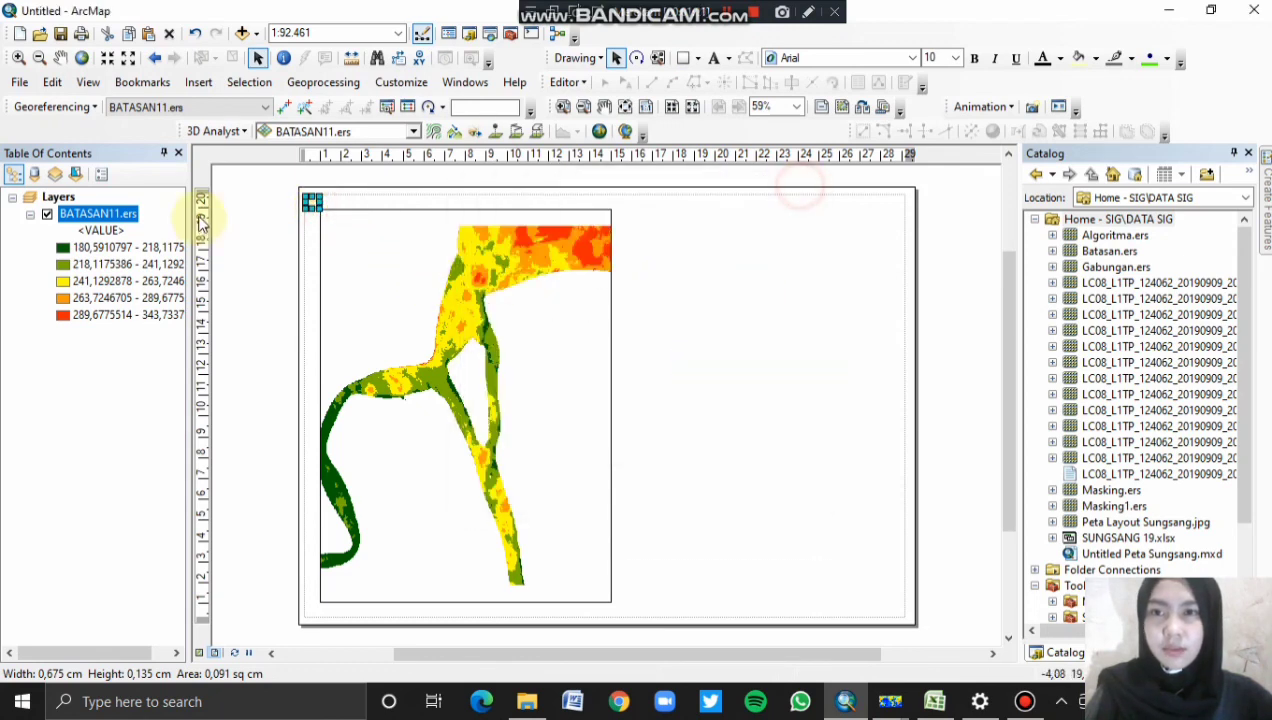
pyautogui.click(732, 193)
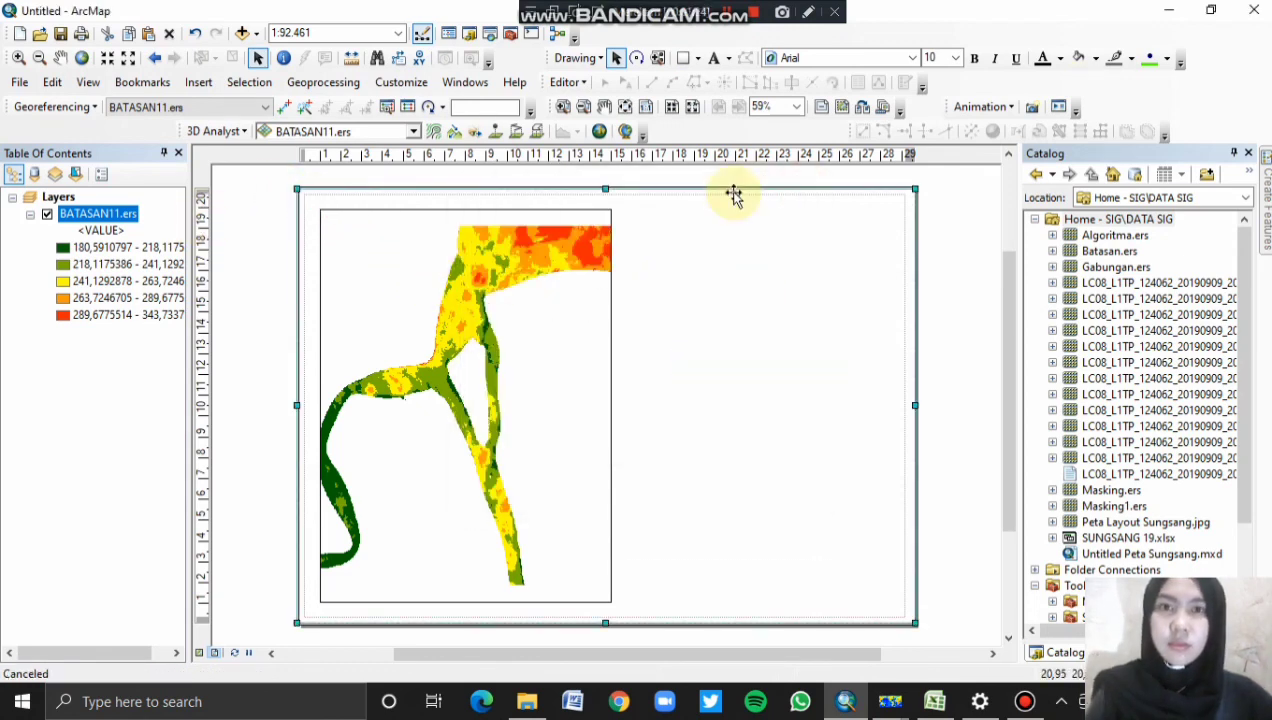
# Draw a rectangle about 10 cm wide beside the data frame and shorten it from below to about a third of its height.
pyautogui.click(690, 58)
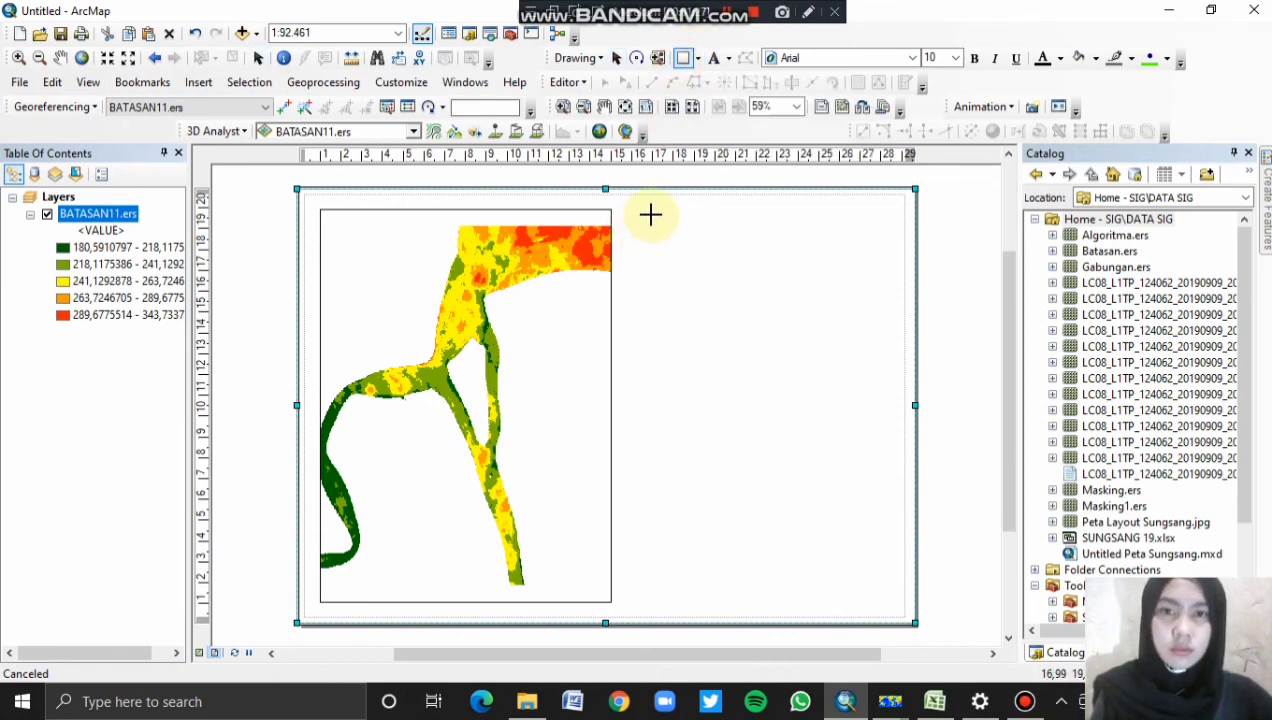
pyautogui.moveTo(650, 214)
pyautogui.mouseDown()
pyautogui.moveTo(826, 337)
pyautogui.moveTo(858, 507)
pyautogui.mouseUp()
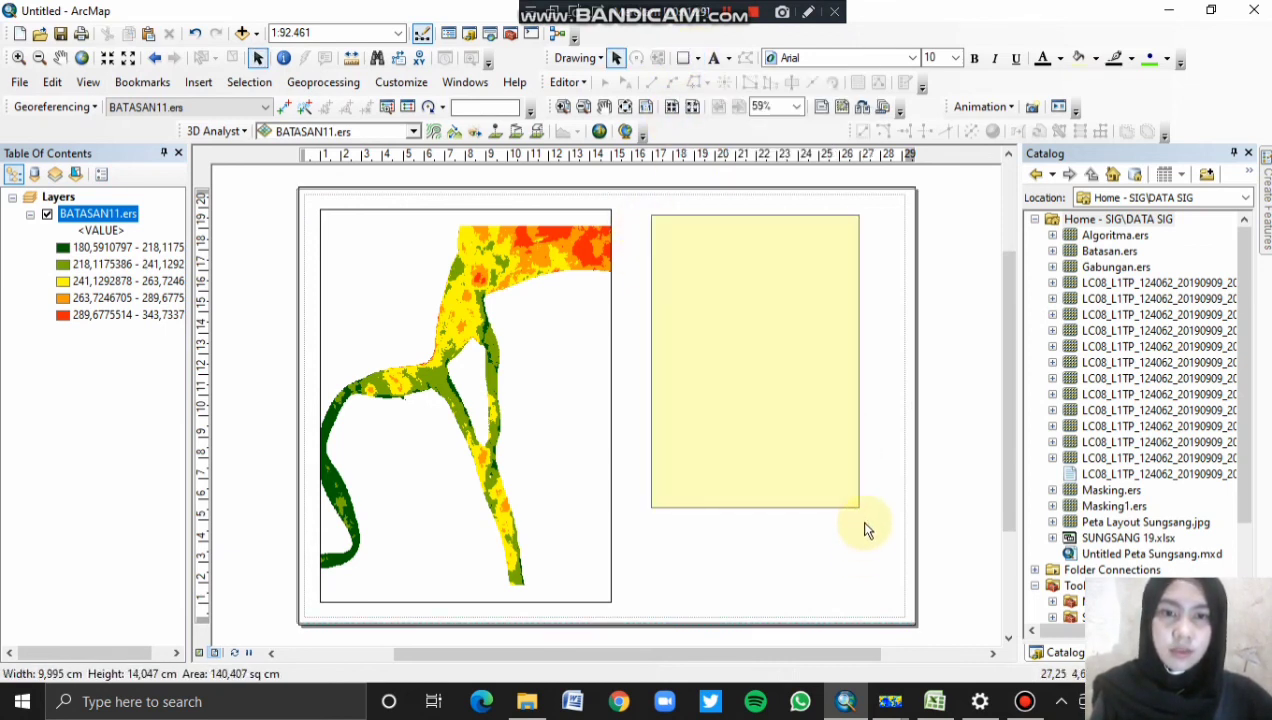
pyautogui.moveTo(756, 507); pyautogui.dragTo(757, 311)
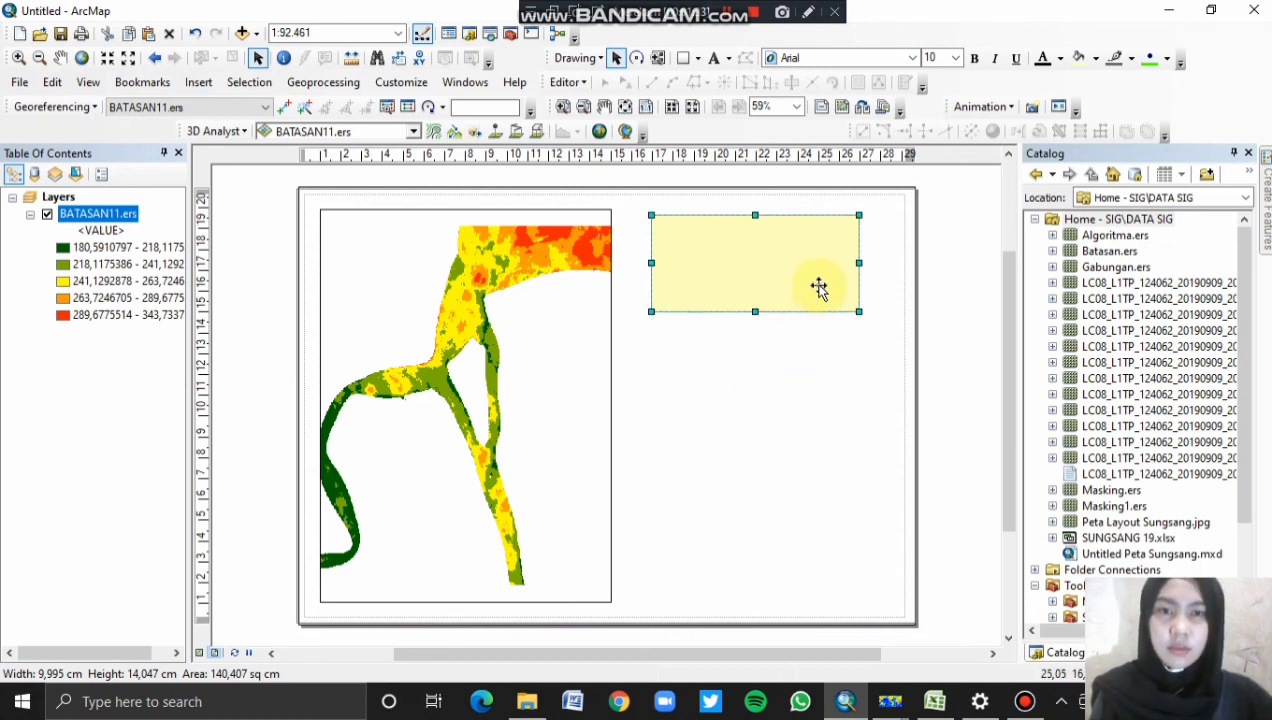
# Paste a copy of the yellow rectangle and place it directly beneath the original.
pyautogui.click(810, 365)
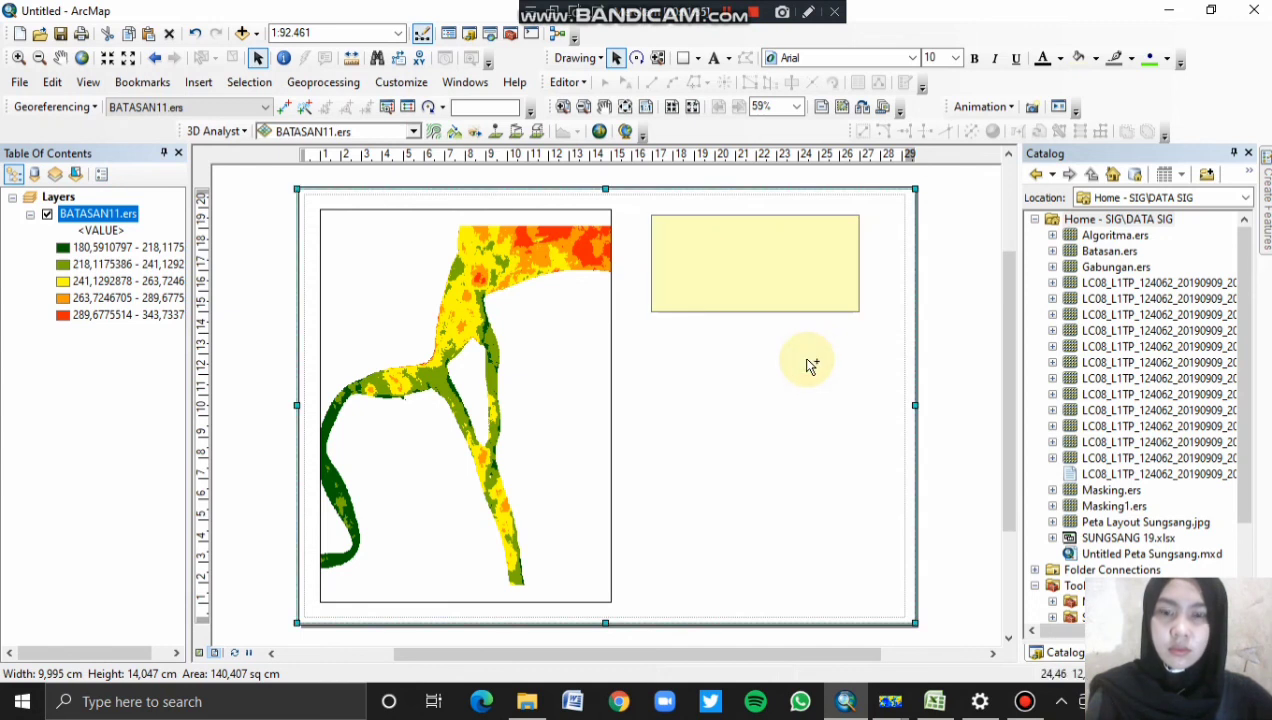
pyautogui.hotkey('ctrl', 'v')
pyautogui.moveTo(792, 304); pyautogui.dragTo(764, 424)
pyautogui.click(791, 462)
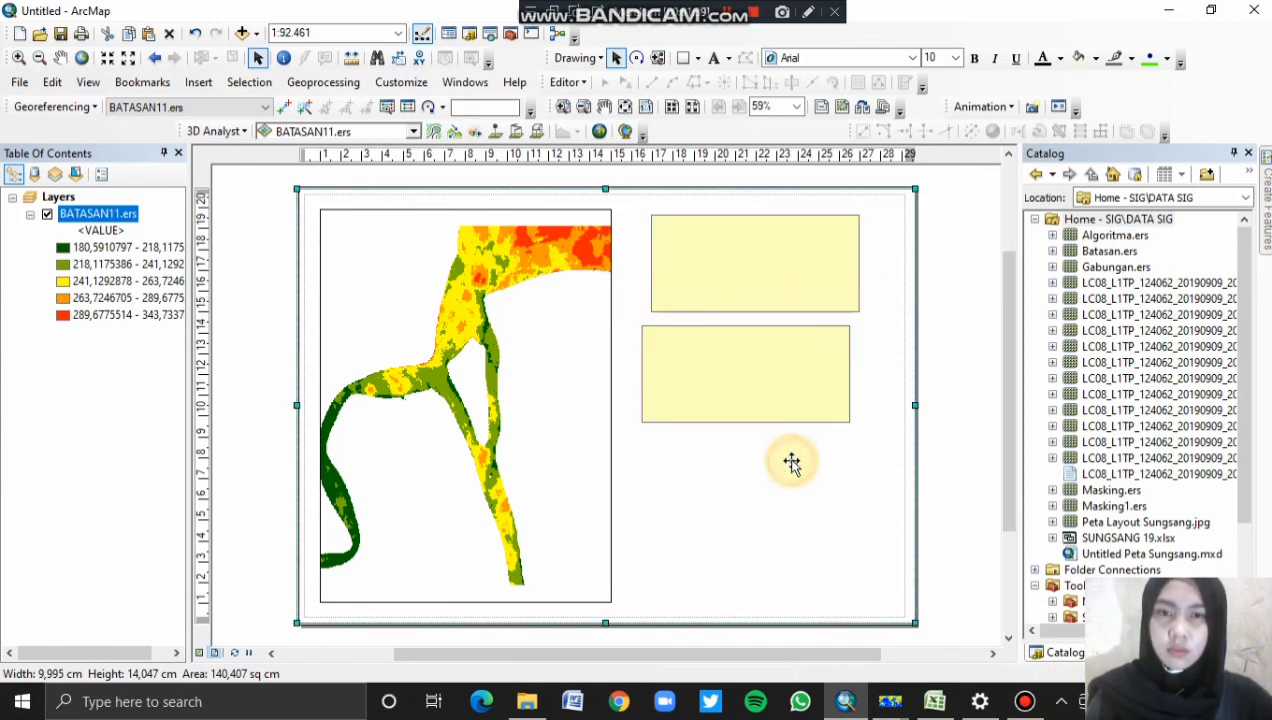
# Paste another copy of the yellow rectangle and place it beneath the second one as the third box in the column.
pyautogui.hotkey('ctrl', 'v')
pyautogui.doubleClick(780, 280)
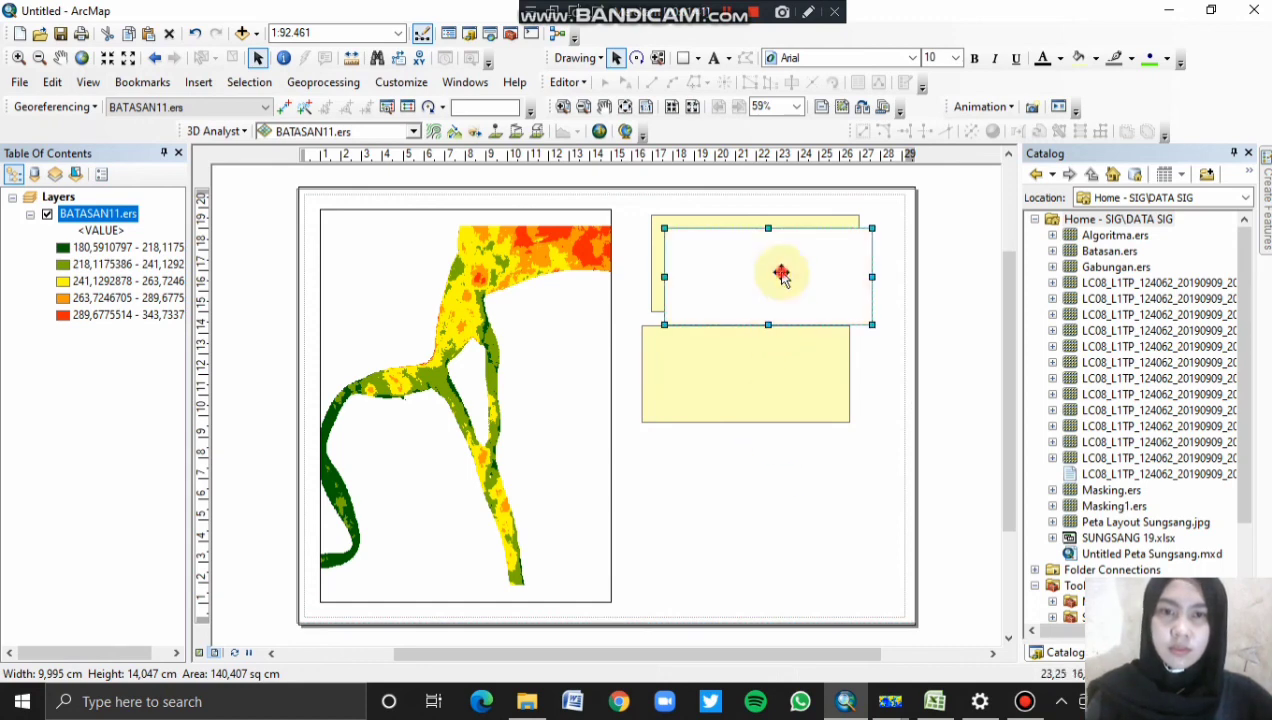
pyautogui.click(802, 188)
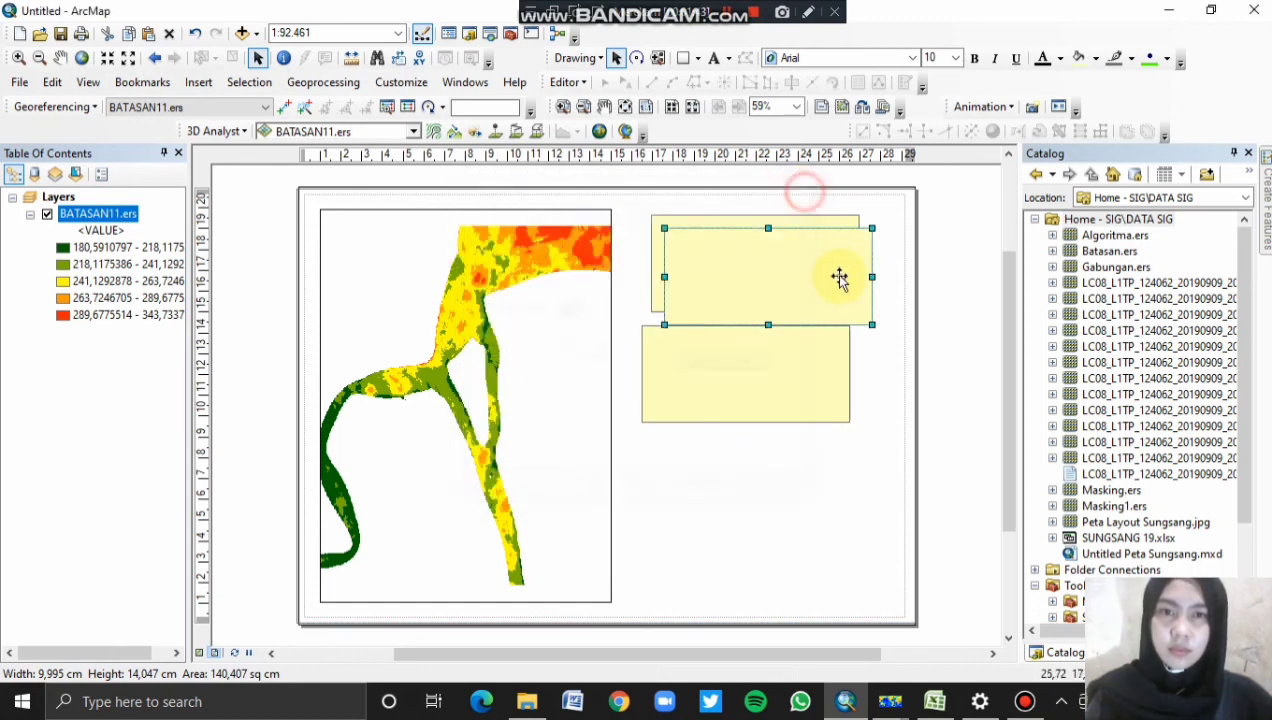
pyautogui.moveTo(838, 276); pyautogui.dragTo(810, 460)
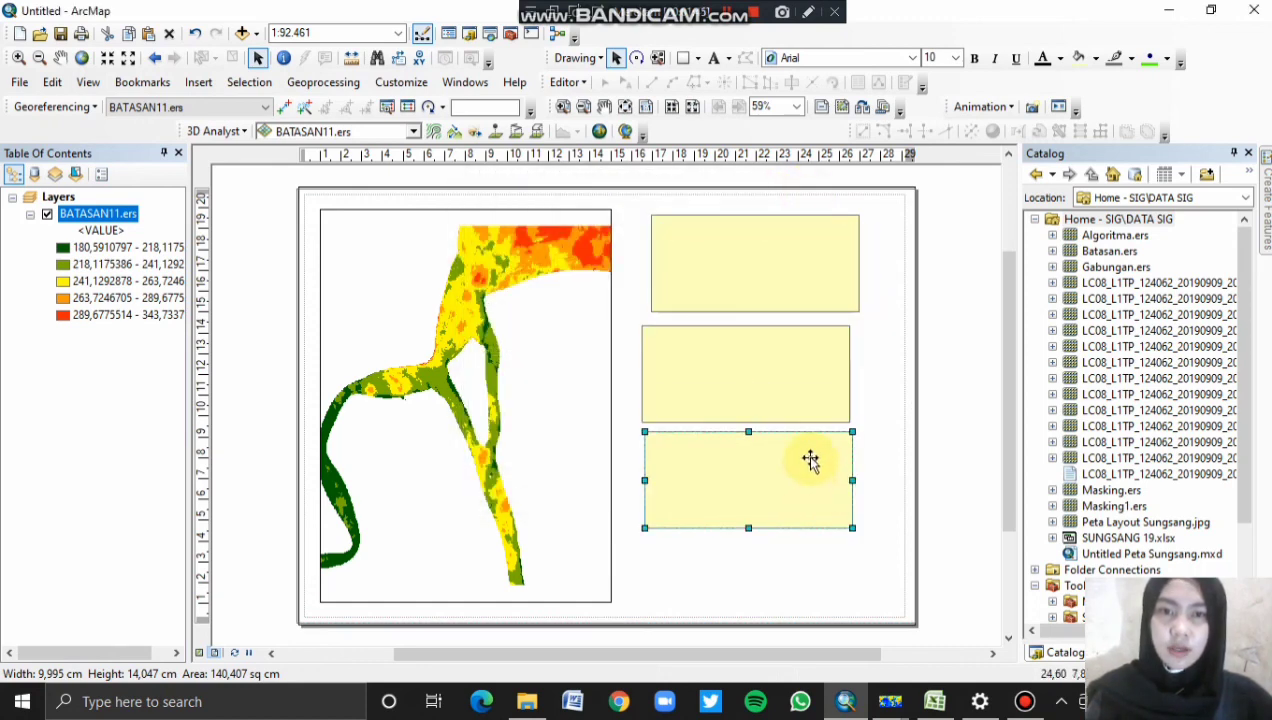